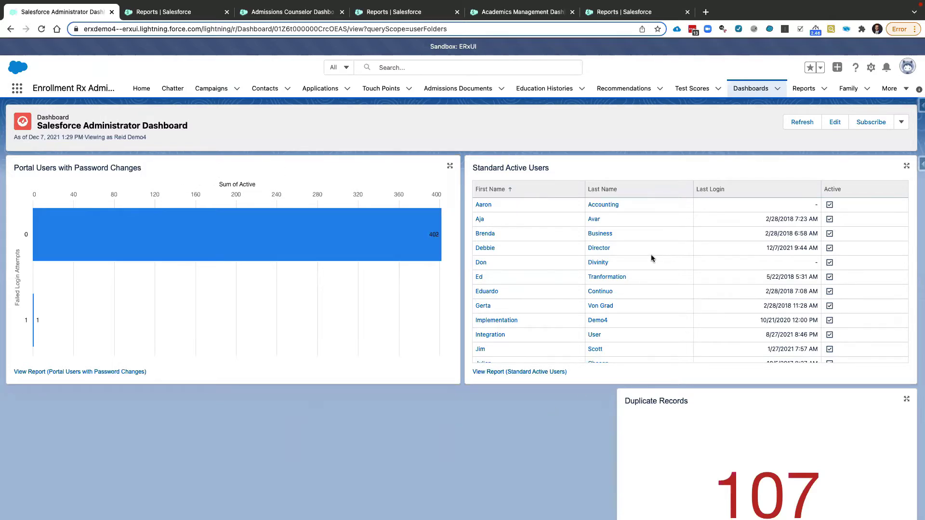
Step: Review the Standard Active Users list and the Duplicate Records component on the Salesforce Administrator Dashboard
scroll(652, 258, "down", 1)
scroll(652, 258, "up", 1)
scroll(755, 285, "down", 3)
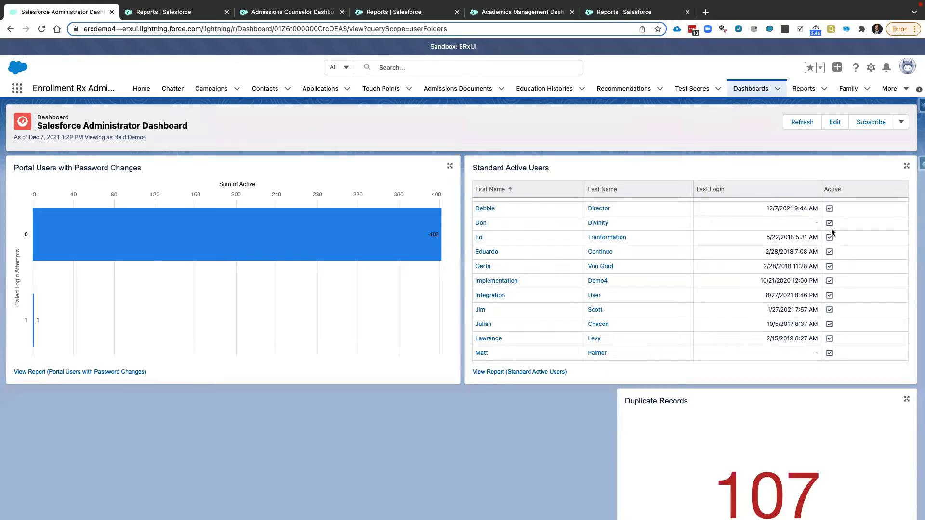
scroll(834, 244, "down", 4)
scroll(573, 457, "down", 2)
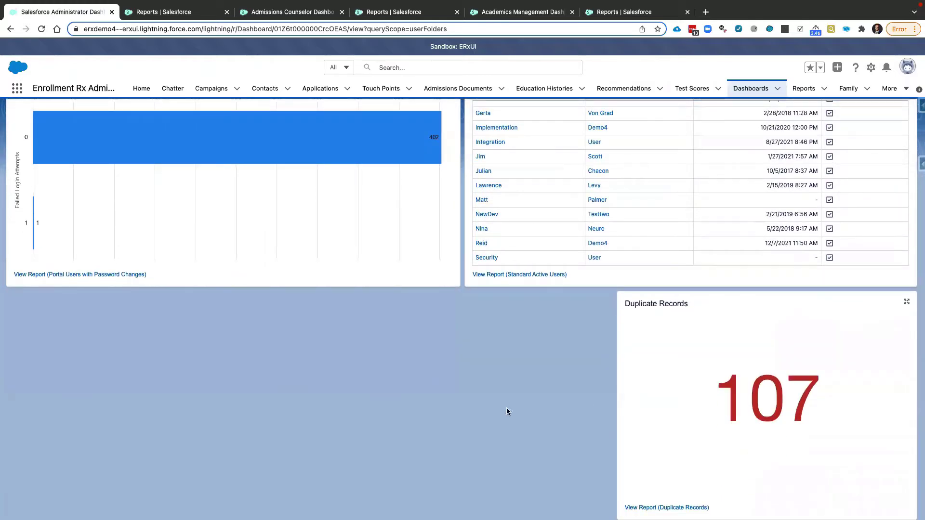
scroll(497, 408, "up", 2)
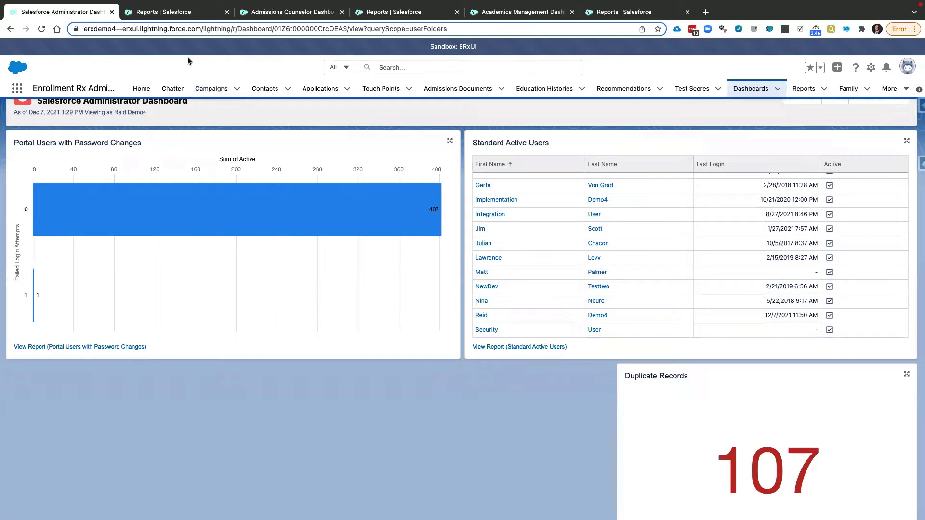
Step: Create a new report from the recent reports page, using the Users Report report type
left_click(164, 15)
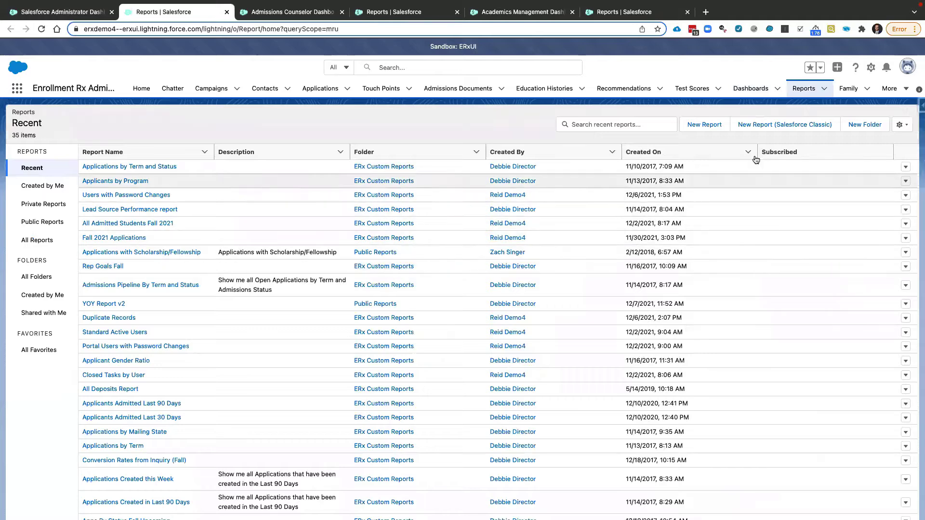
left_click(701, 126)
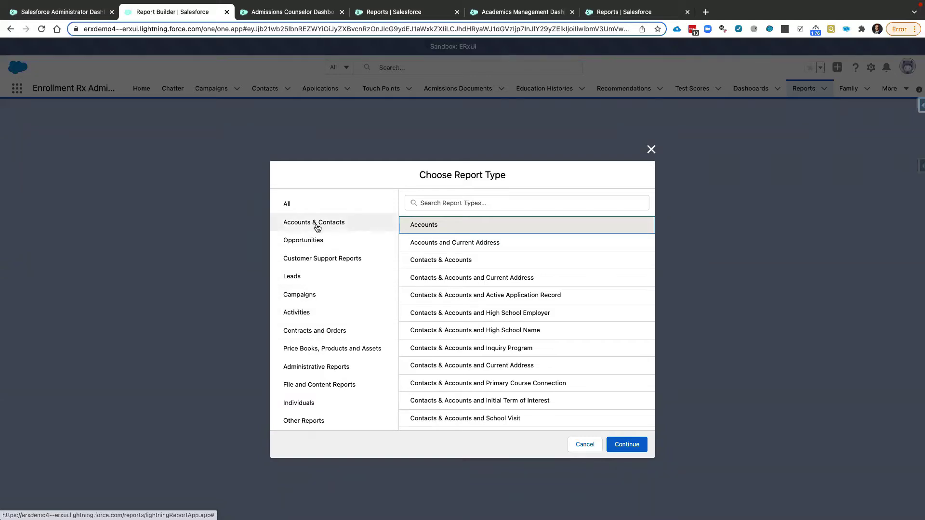
left_click(441, 199)
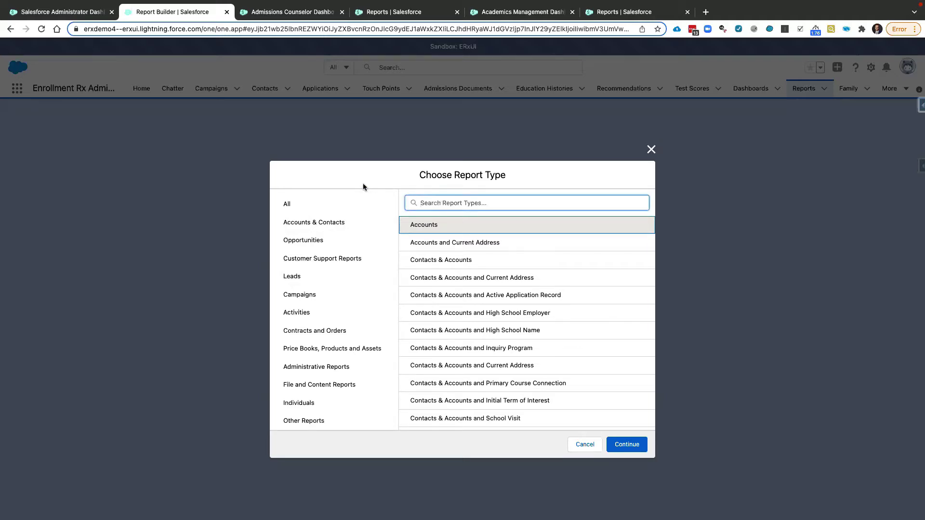
type("users")
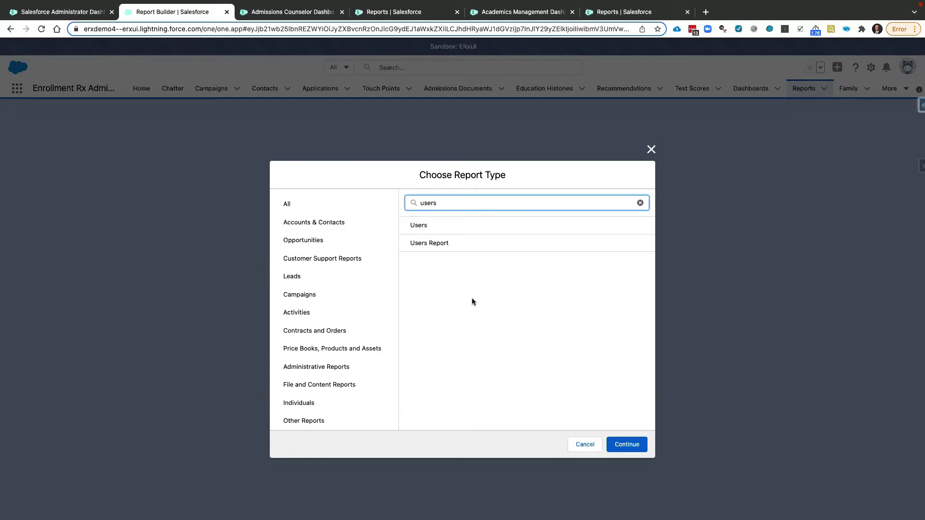
left_click(438, 244)
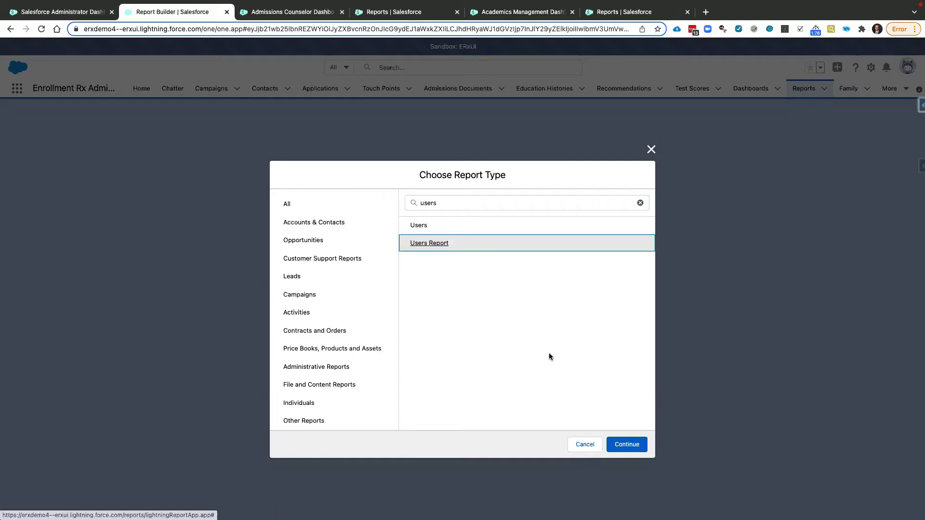
left_click(617, 438)
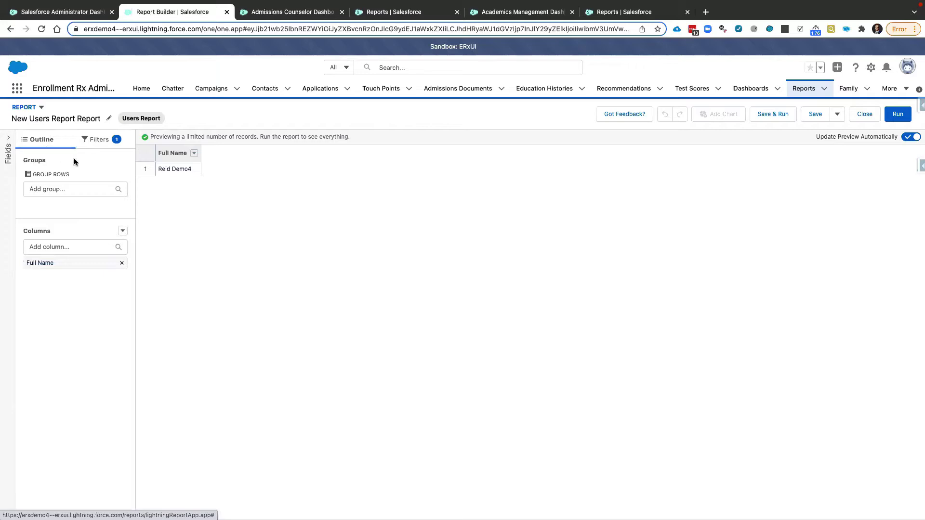
Step: Look through the Users fields available for the new report, and hide the field list again
left_click(7, 141)
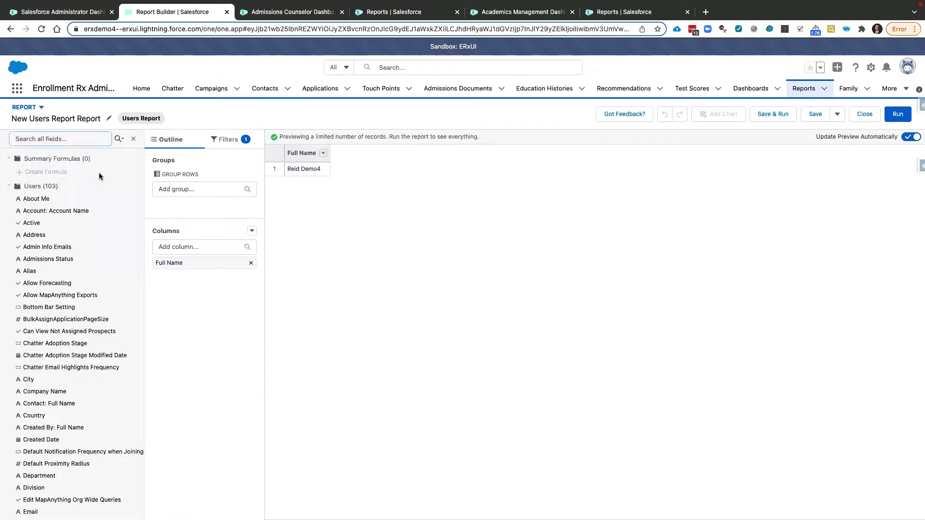
scroll(89, 260, "down", 15)
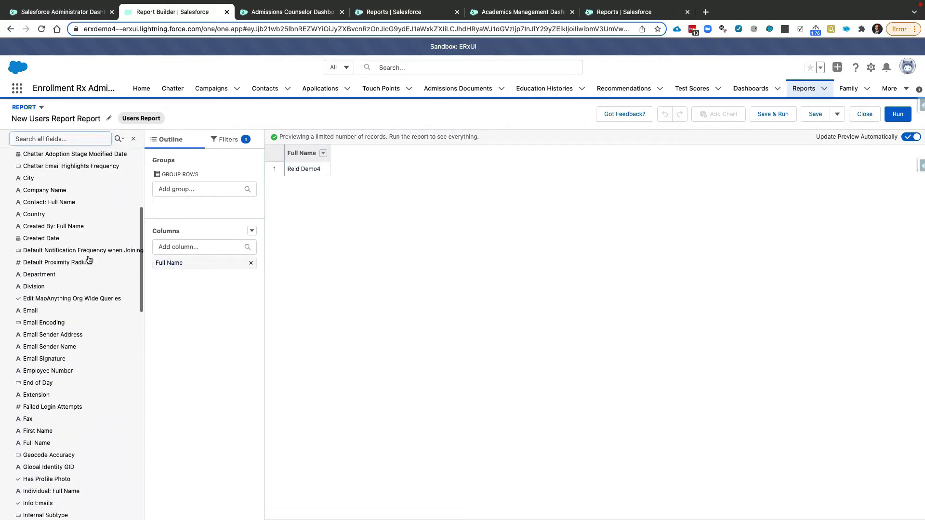
scroll(89, 260, "up", 15)
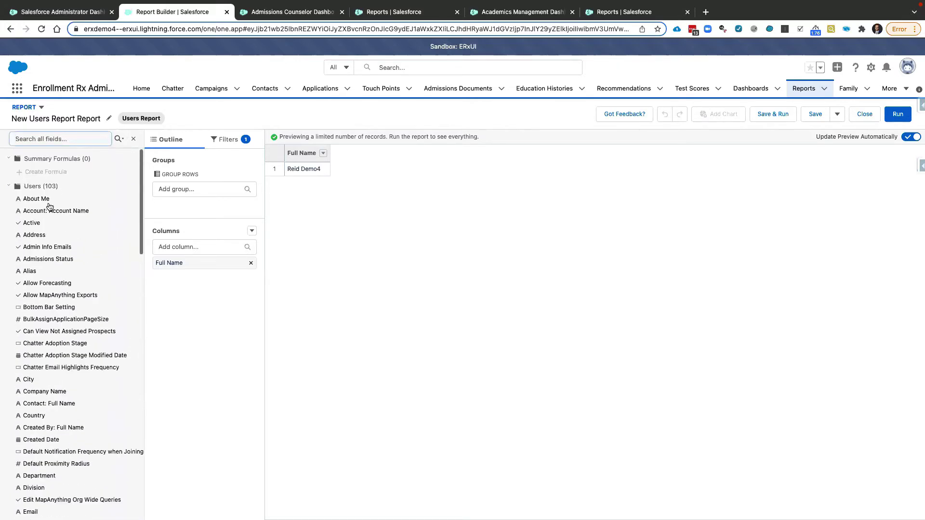
left_click(132, 140)
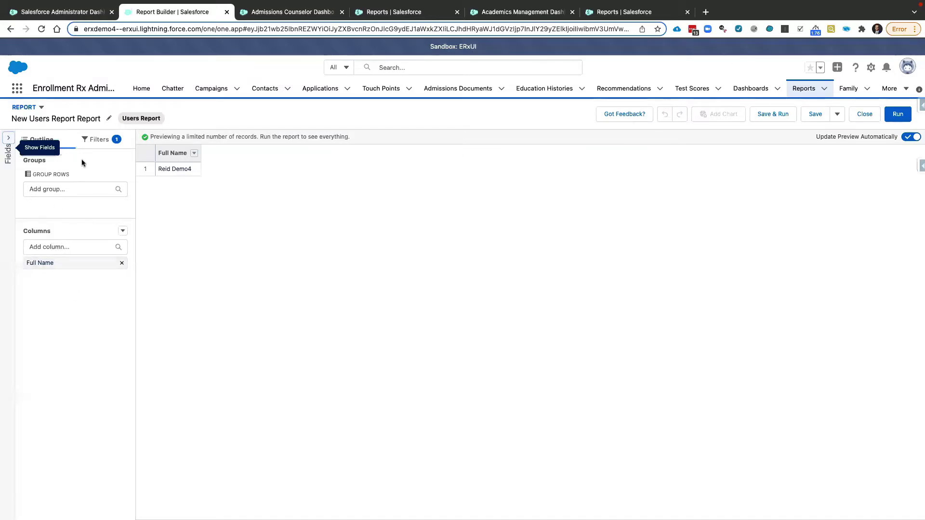
Step: Check the Show Me filter's options and add a report filter for Active equals True
left_click(99, 138)
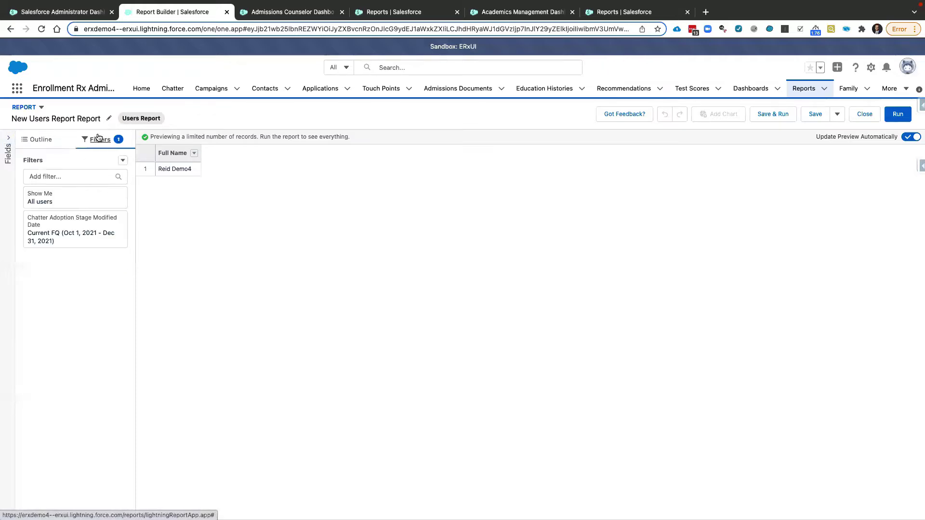
left_click(49, 197)
left_click(200, 201)
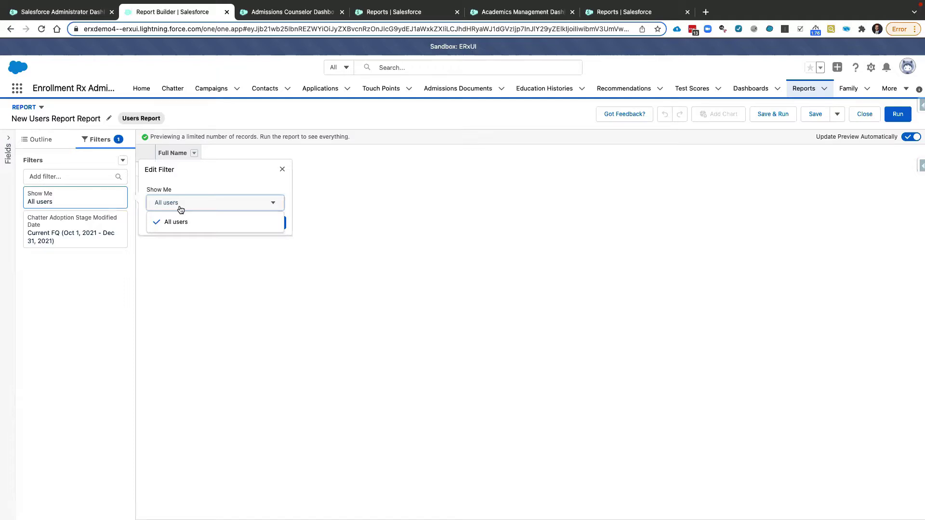
left_click(53, 175)
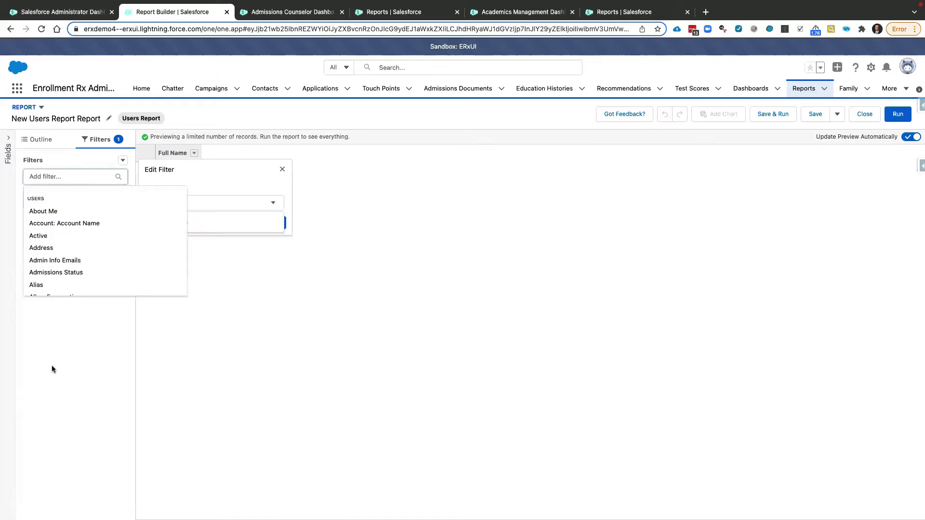
type("active")
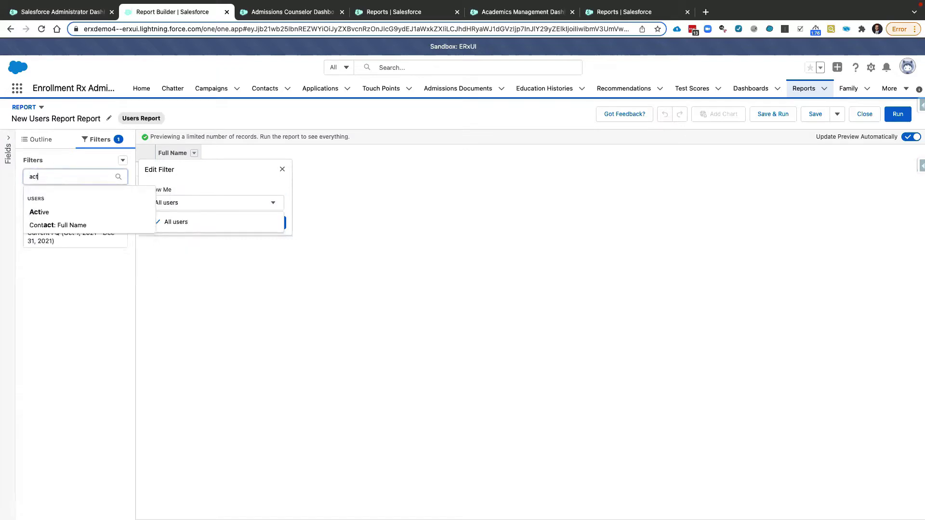
left_click(49, 213)
left_click(273, 282)
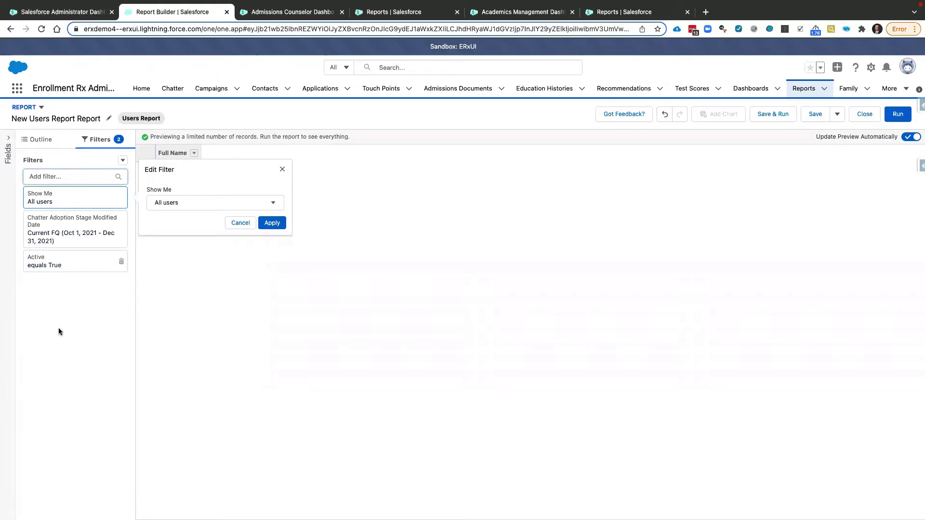
Step: Add a filter for Profile: Name equals System Administrator and apply the open filters, keeping Show Me on All users
type("profile n")
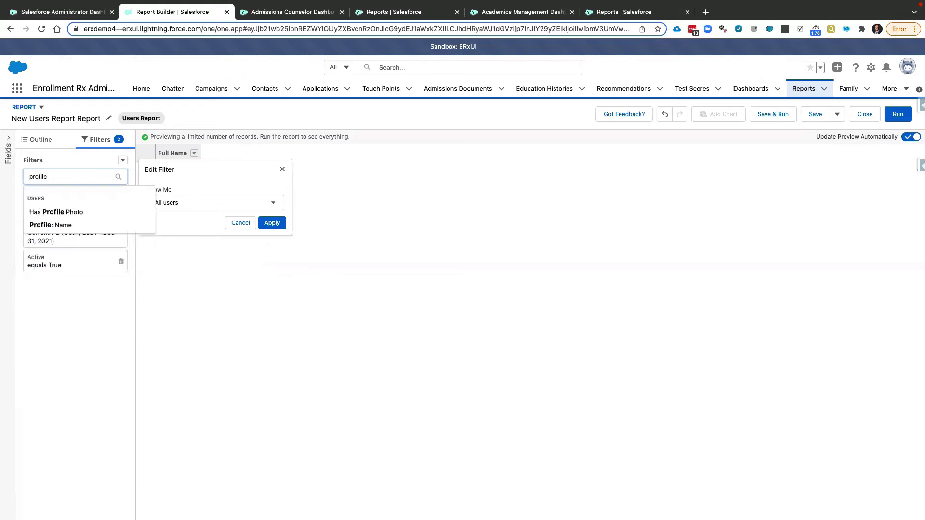
key("BackSpace")
key("BackSpace")
left_click(67, 225)
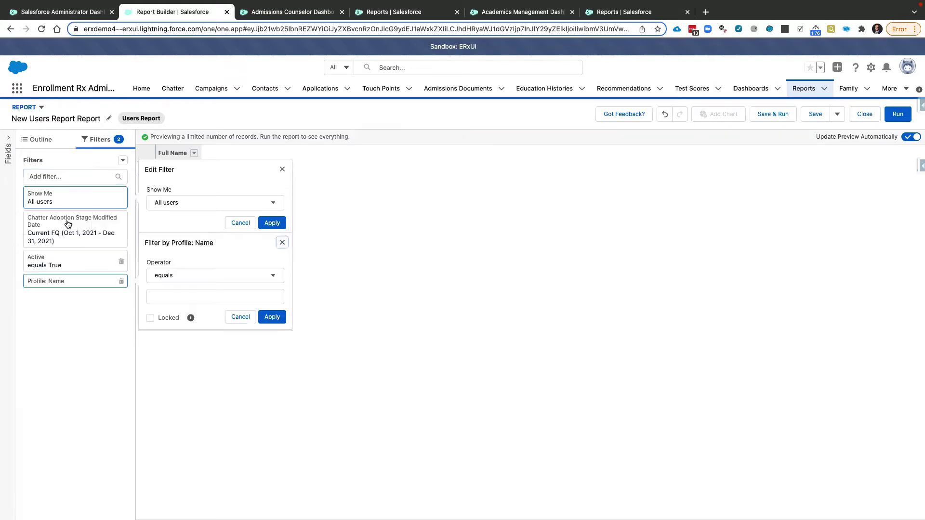
left_click(180, 294)
type("Sys")
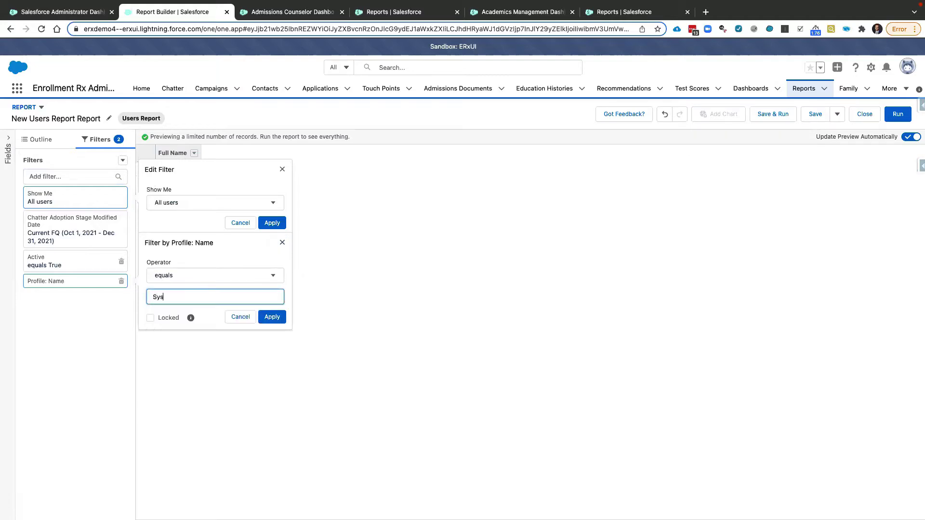
type("tem Adminis")
key("BackSpace")
type("istrator")
left_click(272, 317)
left_click(280, 223)
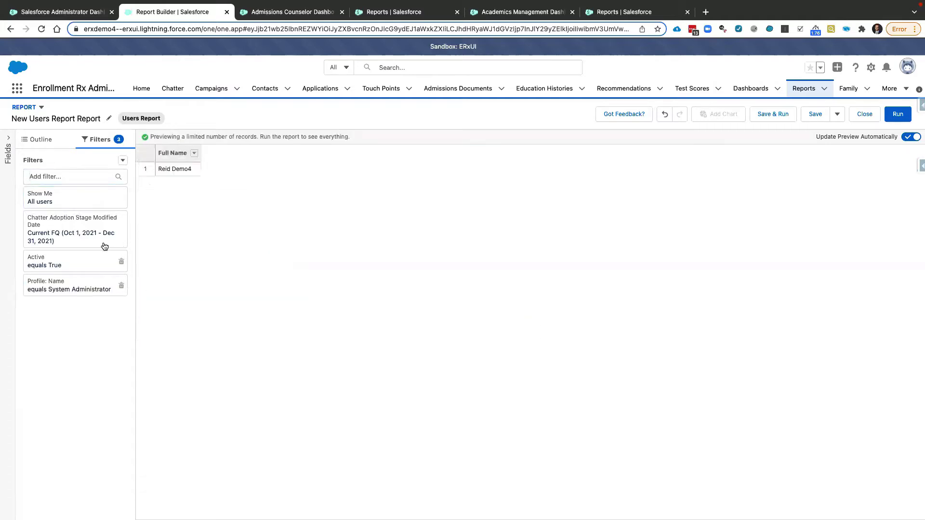
Step: Set the range of the Chatter Adoption Stage Modified Date filter to All Time
left_click(95, 225)
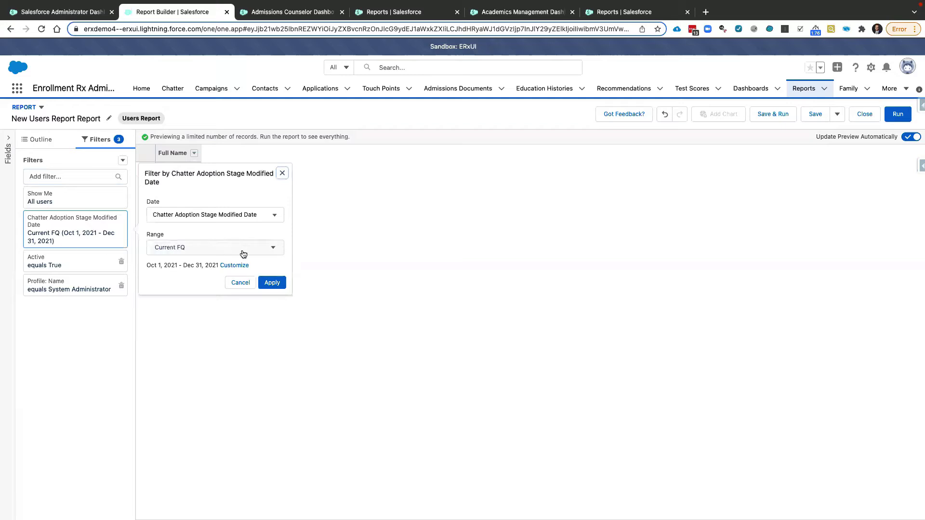
left_click(221, 253)
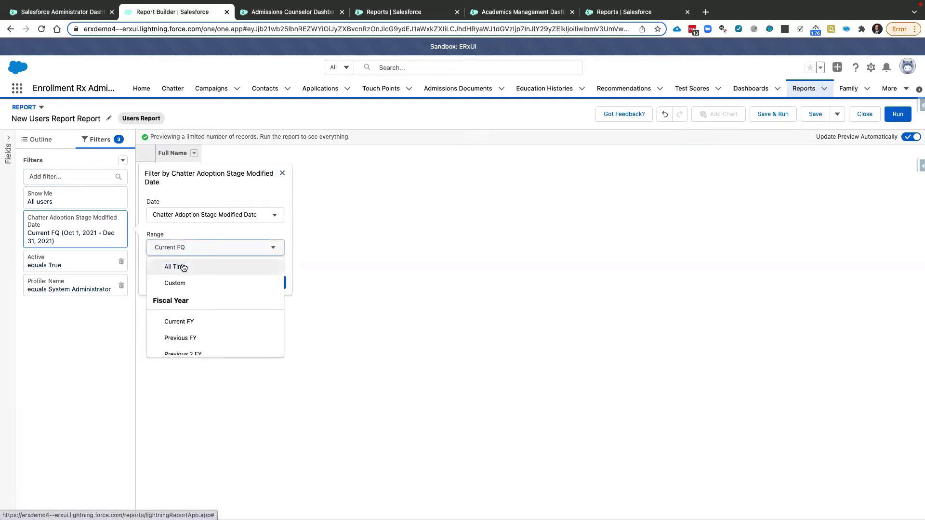
left_click(202, 267)
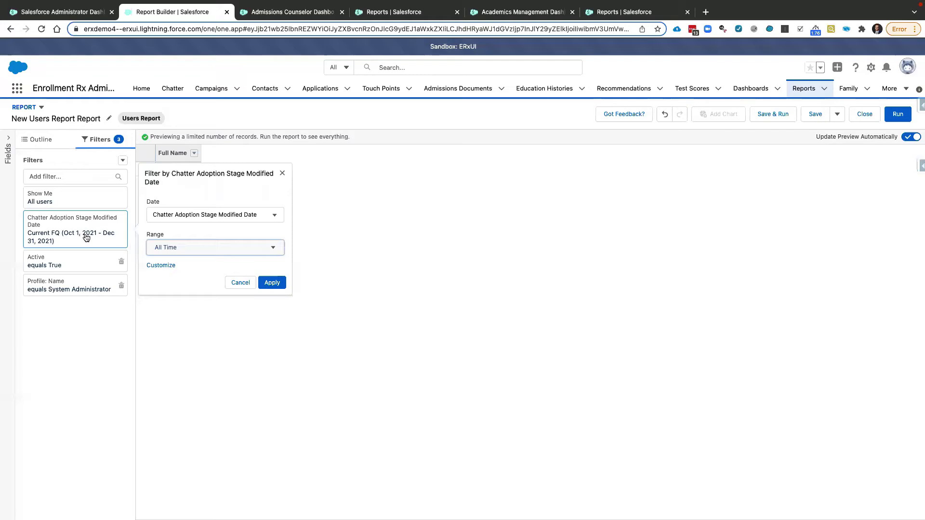
left_click(272, 283)
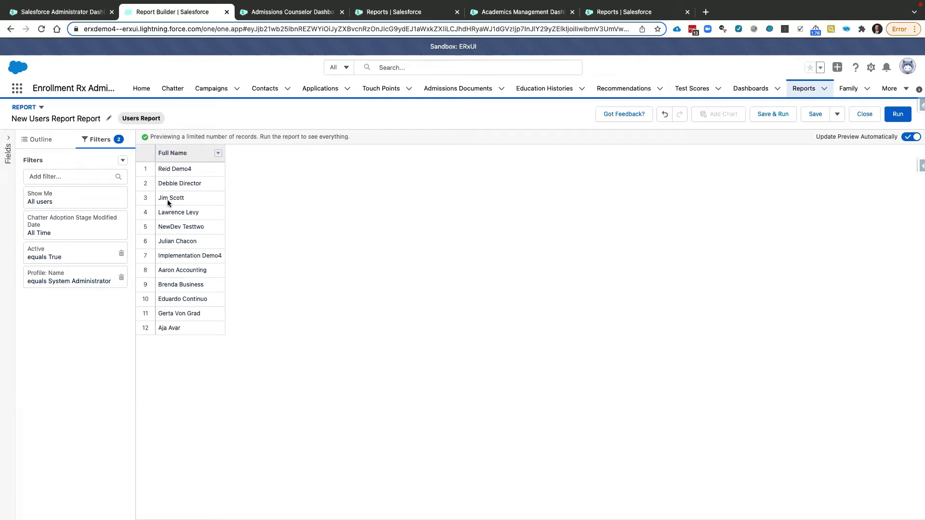
Step: Add the Profile: Name and Last Login columns to the report outline
left_click(41, 140)
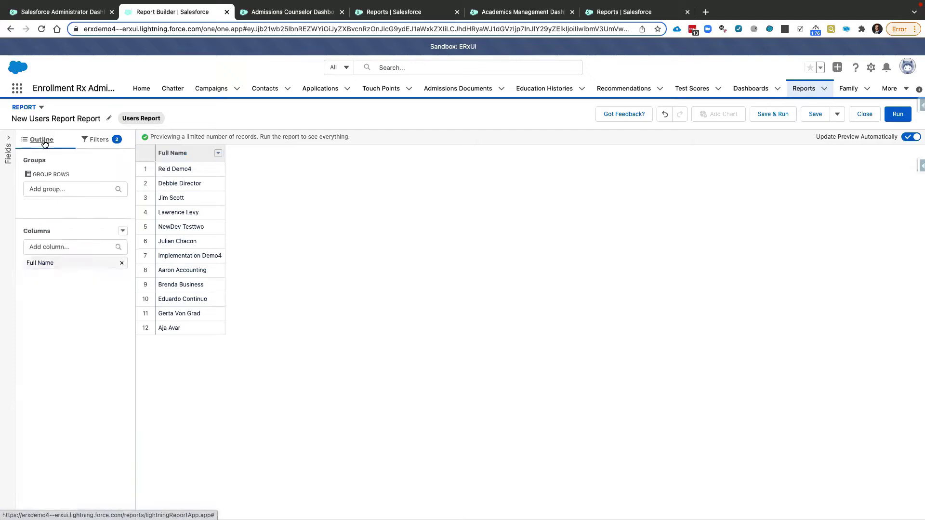
left_click(56, 248)
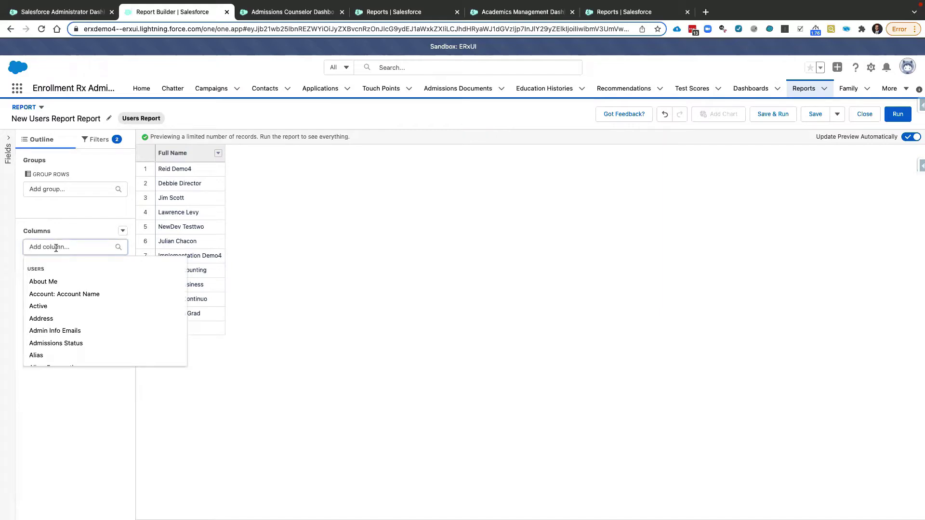
type("profil")
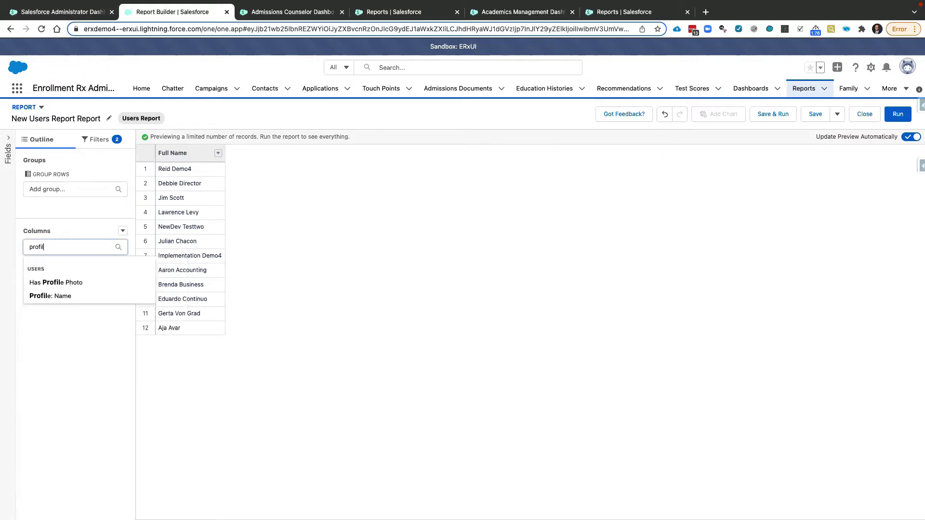
left_click(40, 295)
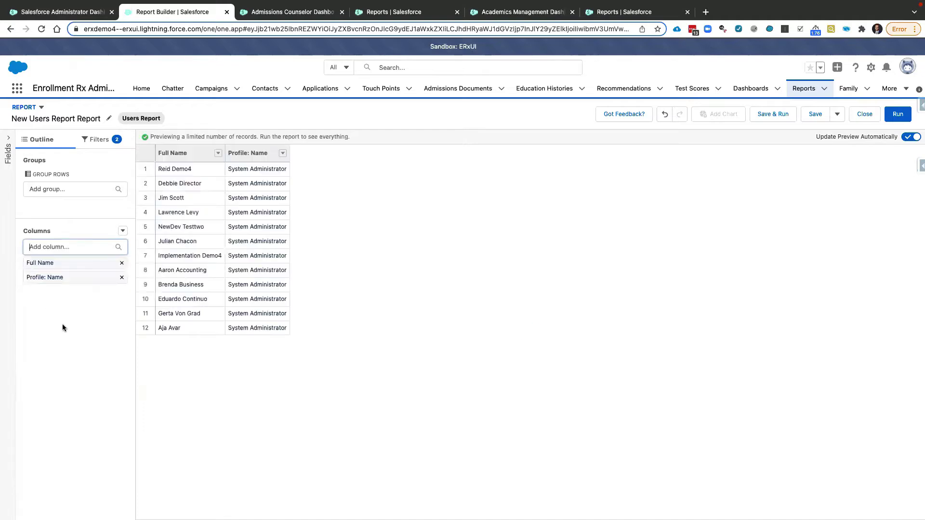
type("log")
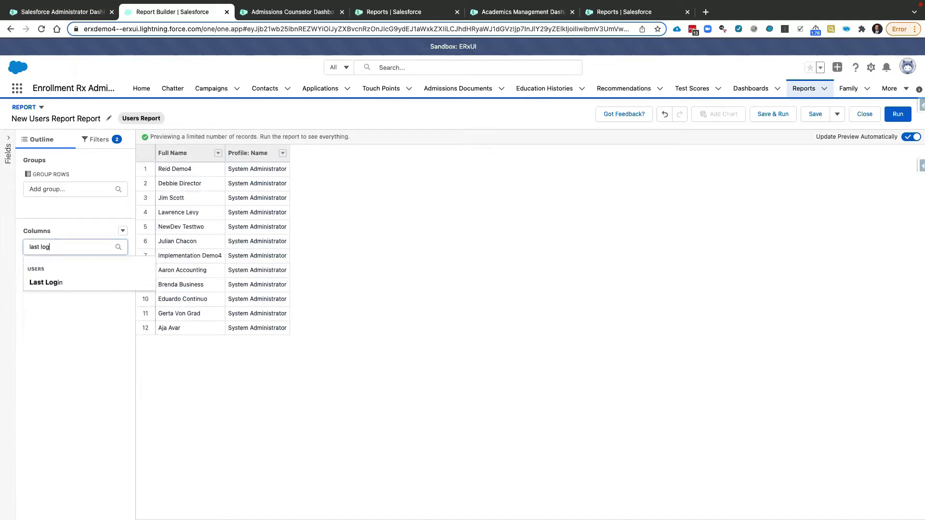
left_click(64, 282)
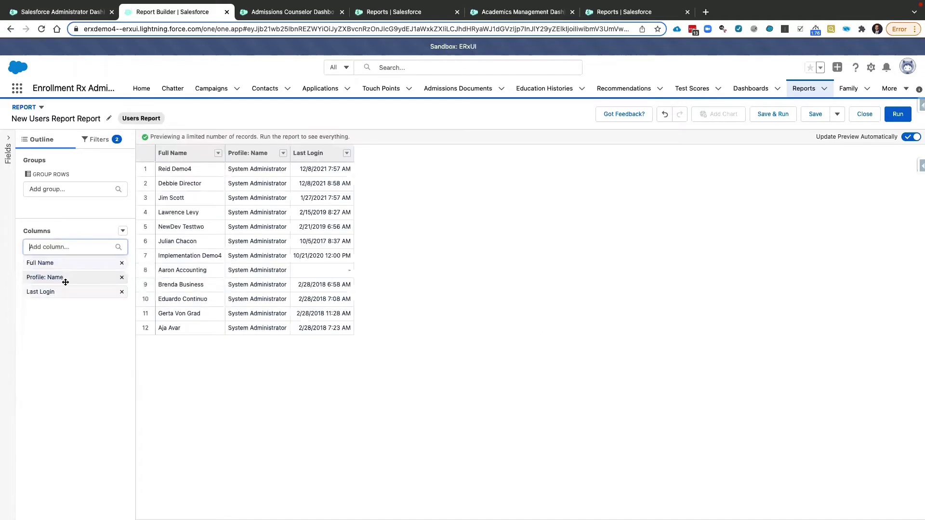
Step: Add the Last Password Change or Reset and Active columns to the report outline
type("last pa")
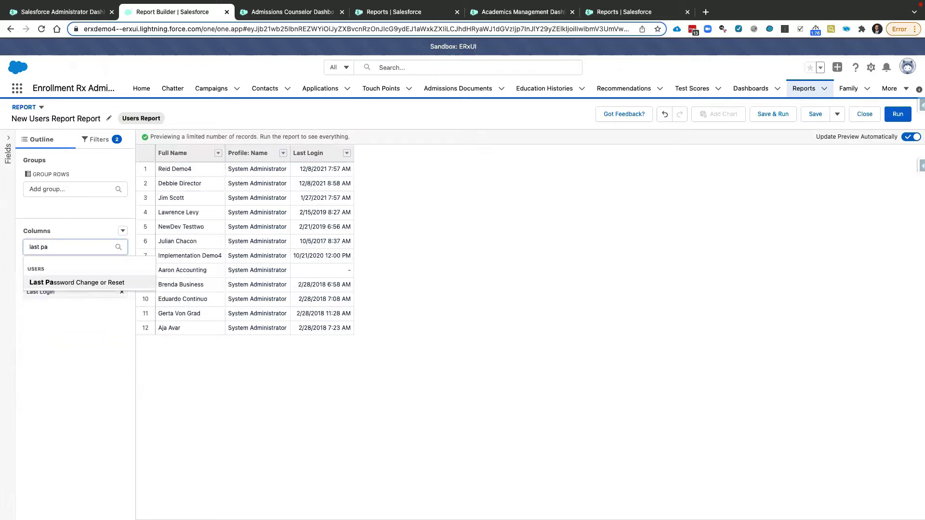
left_click(68, 283)
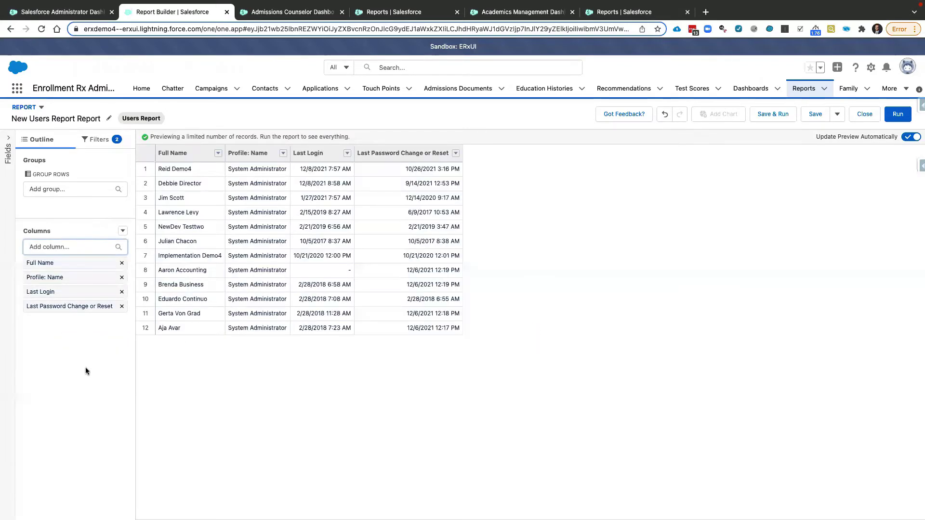
type("active")
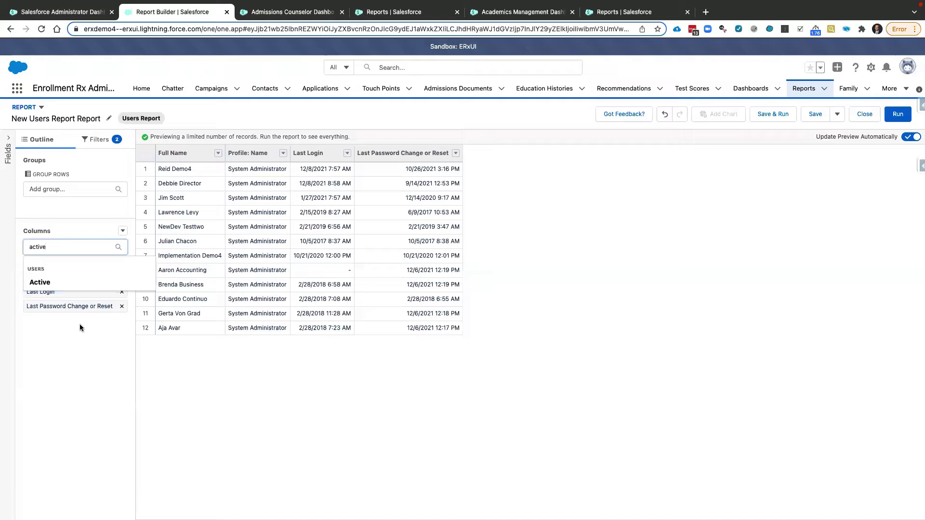
left_click(59, 283)
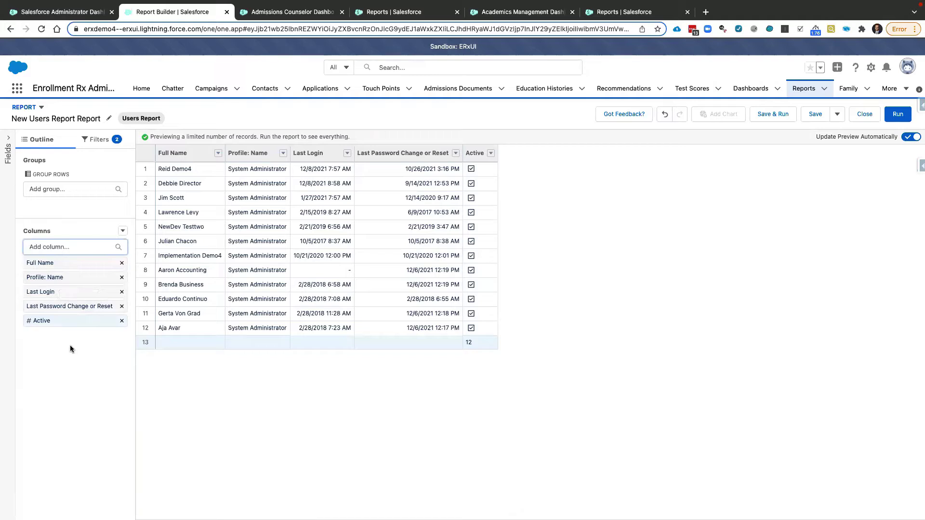
Step: Group the report rows by Failed Login Attempts
left_click(51, 188)
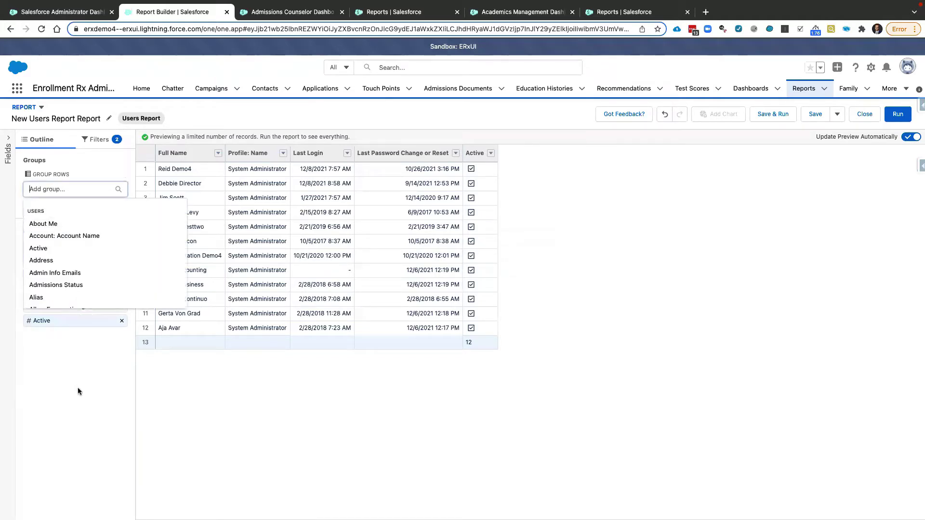
type("failed")
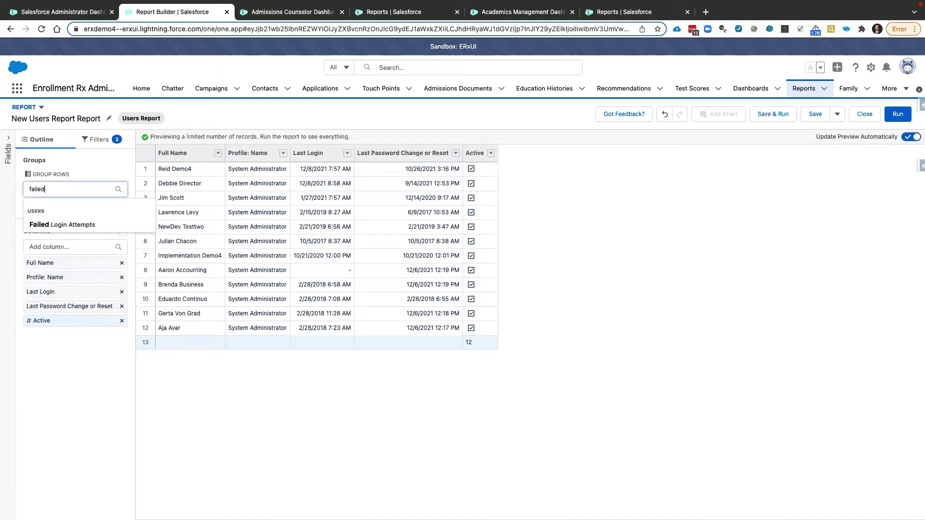
left_click(71, 225)
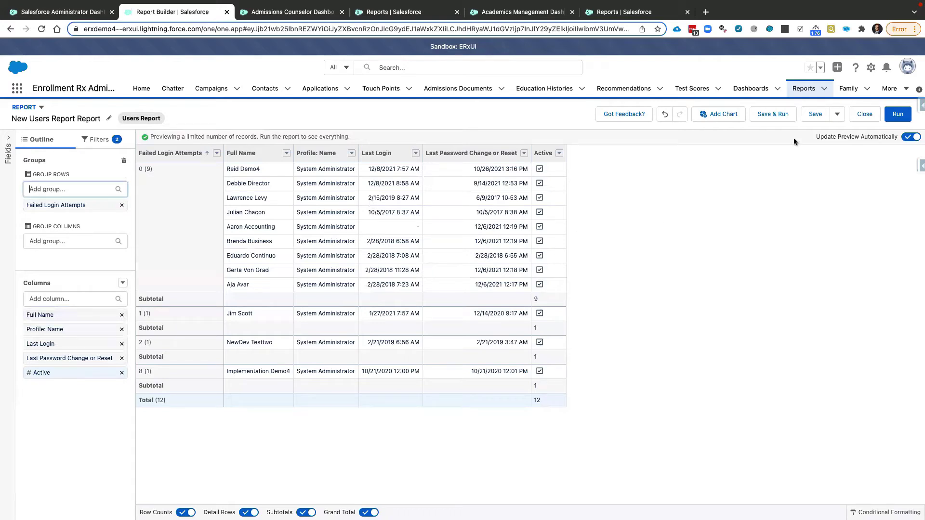
Step: Save and run the report as Salesforce Users with Password Changes in the ERx Custom Reports folder
left_click(773, 114)
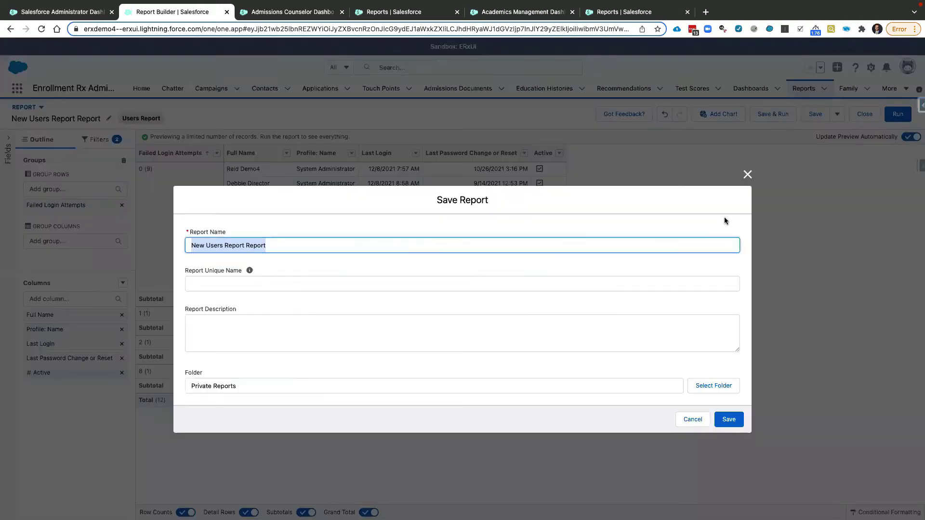
type("Salesforce Users with")
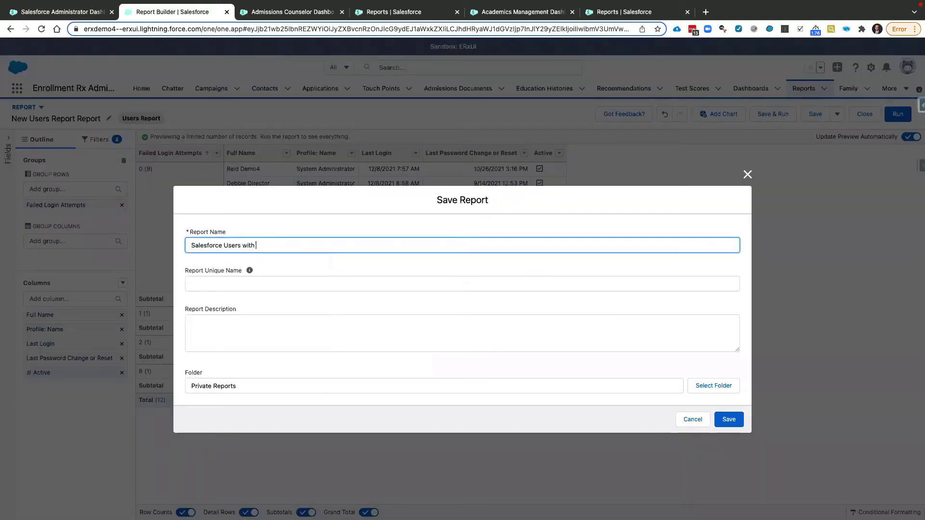
type(" Password Changes")
left_click(714, 387)
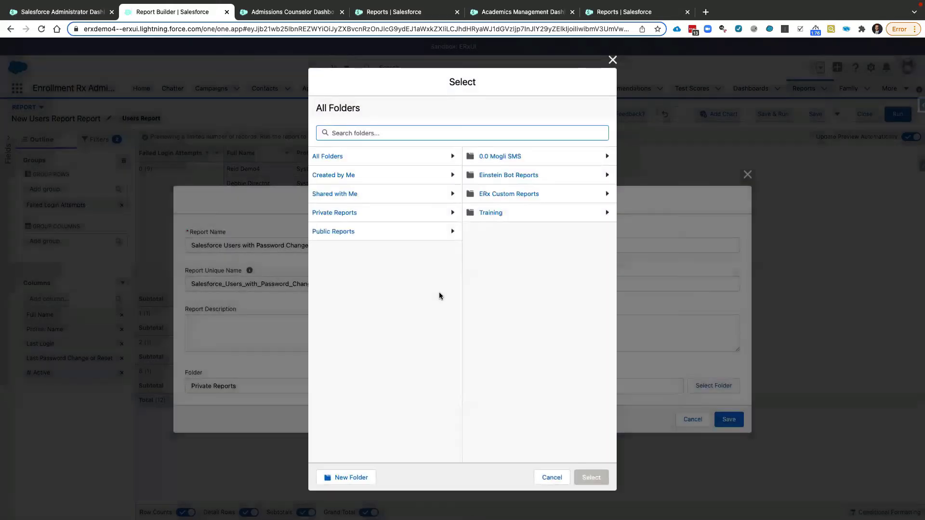
left_click(504, 194)
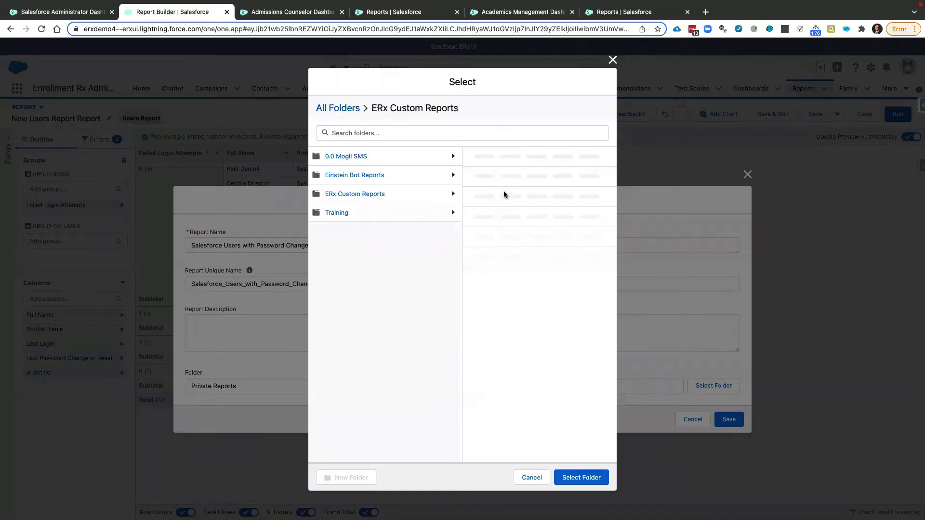
left_click(581, 478)
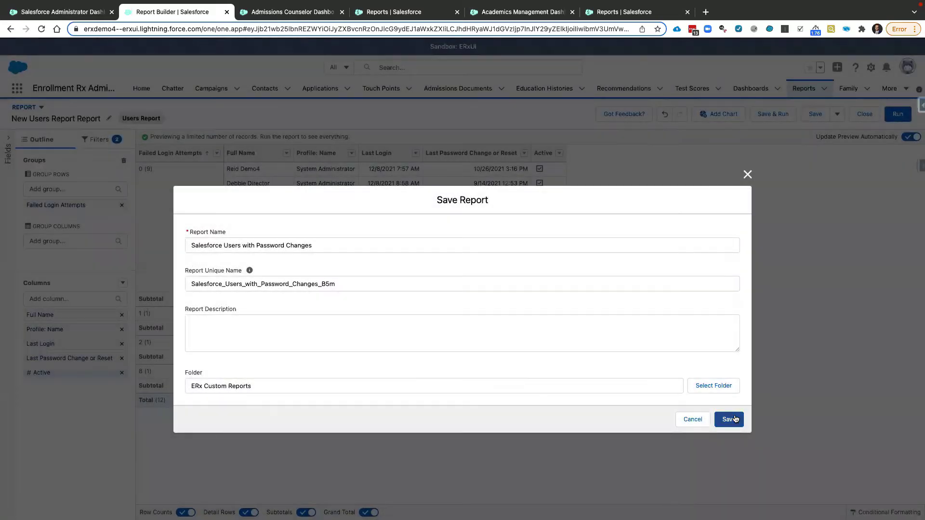
left_click(735, 416)
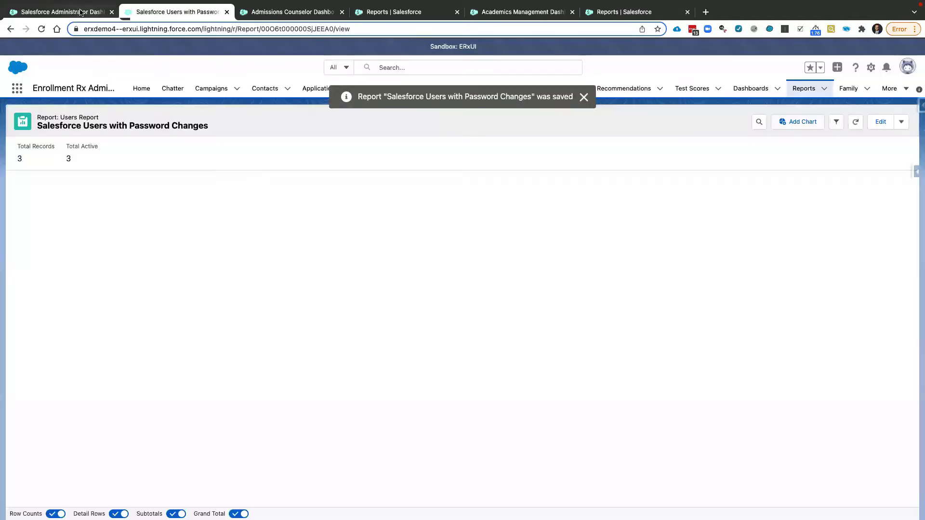
Step: On the Salesforce Administrator Dashboard, view the source report behind the Portal Users with Password Changes chart and close it
left_click(81, 11)
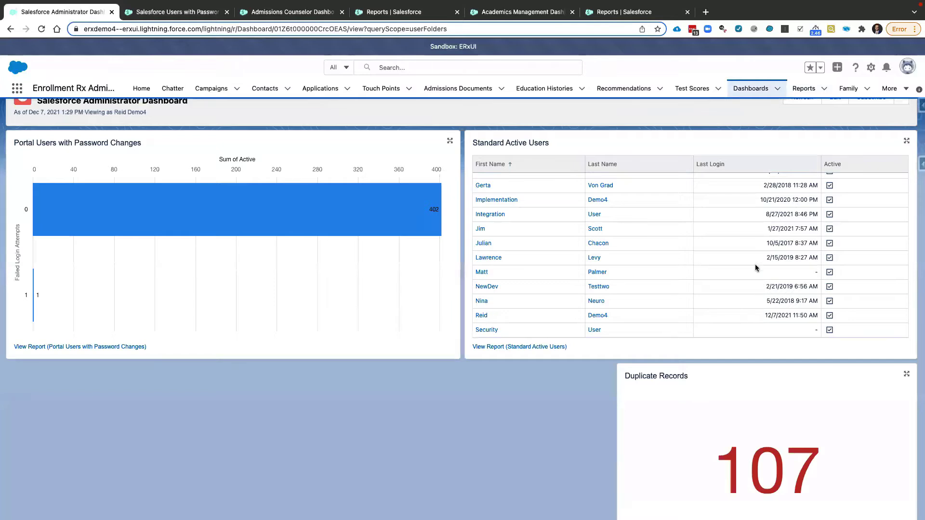
scroll(485, 450, "up", 1)
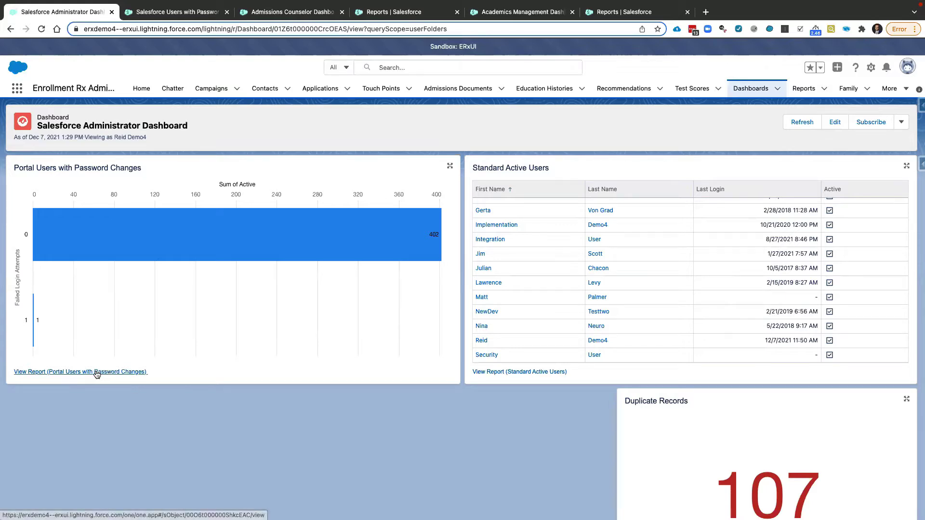
left_click(120, 376)
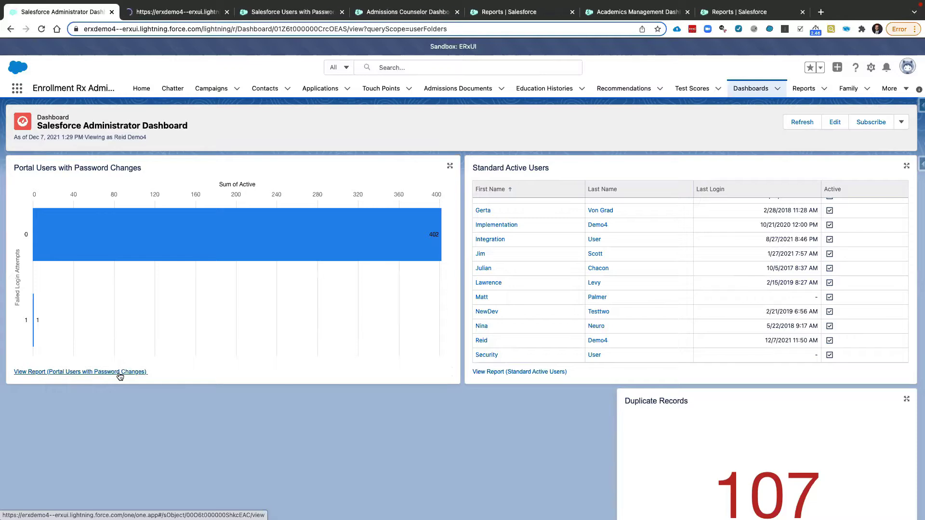
left_click(167, 12)
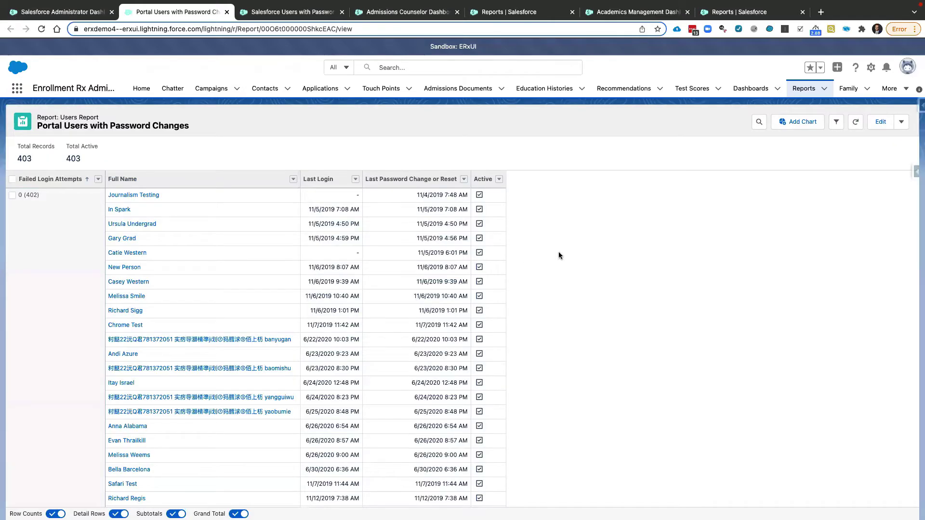
scroll(559, 255, "down", 5)
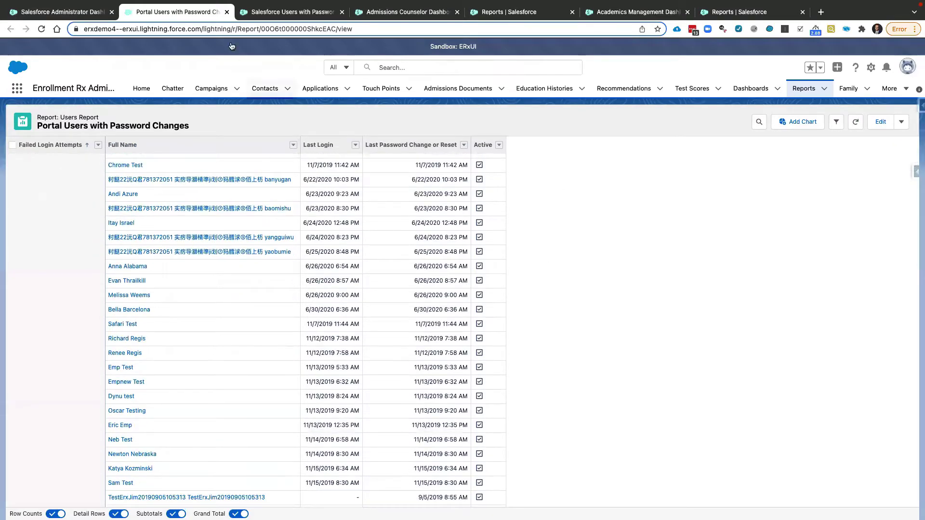
left_click(227, 12)
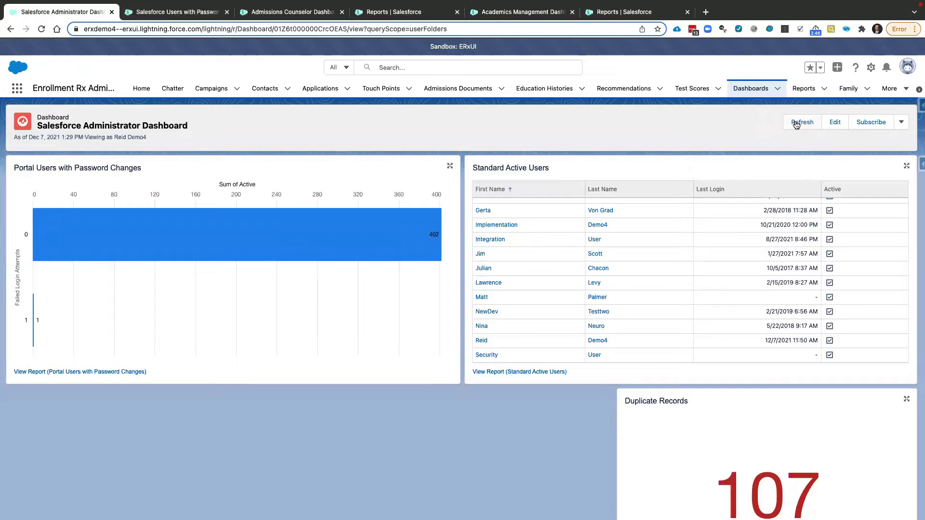
Step: Open the Salesforce Administrator Dashboard for editing and review the fields offered for a dashboard filter without adding one
left_click(835, 123)
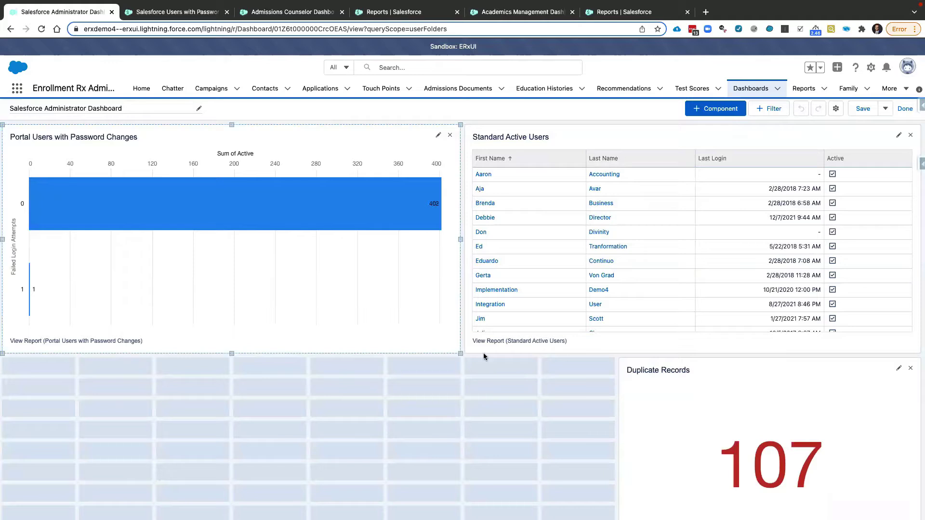
left_click(766, 112)
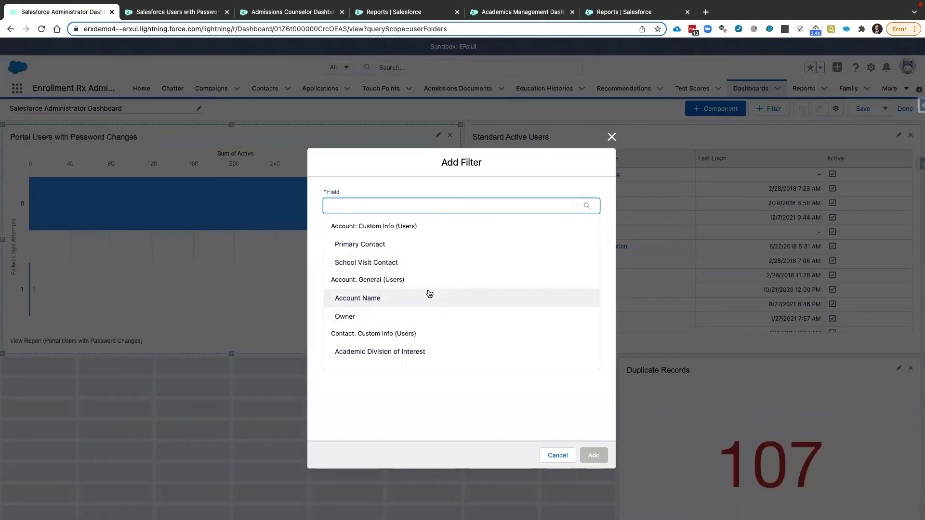
scroll(430, 294, "down", 10)
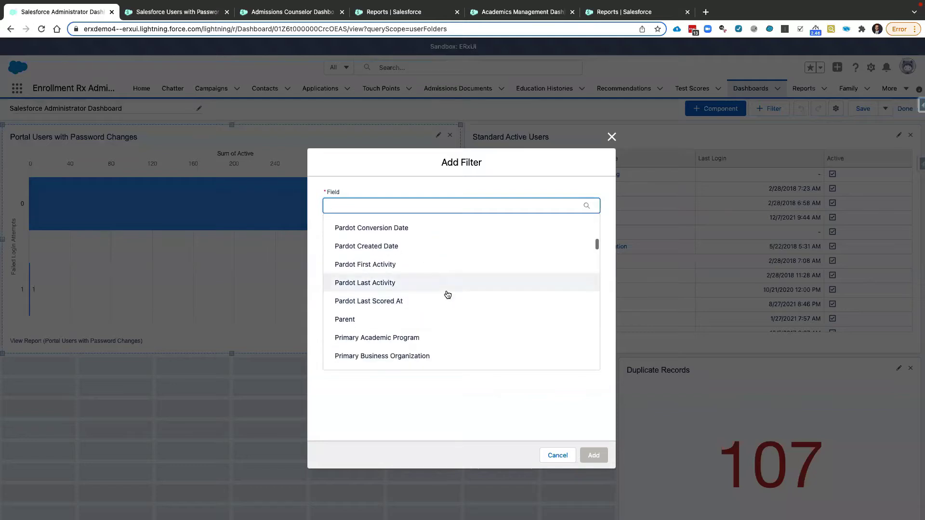
scroll(448, 295, "down", 4)
left_click(558, 454)
left_click(557, 454)
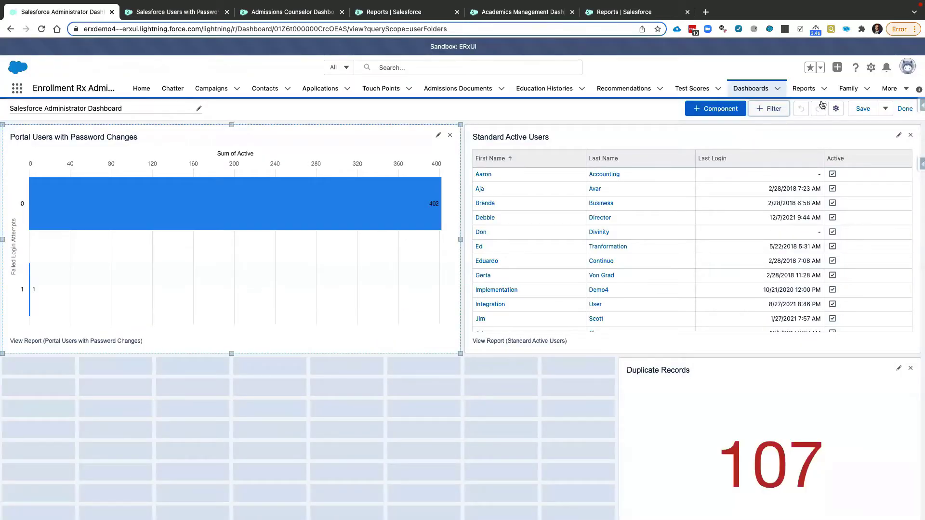
Step: Try Another person for View Dashboard As in the dashboard properties, switch back to Me and save the properties
left_click(836, 110)
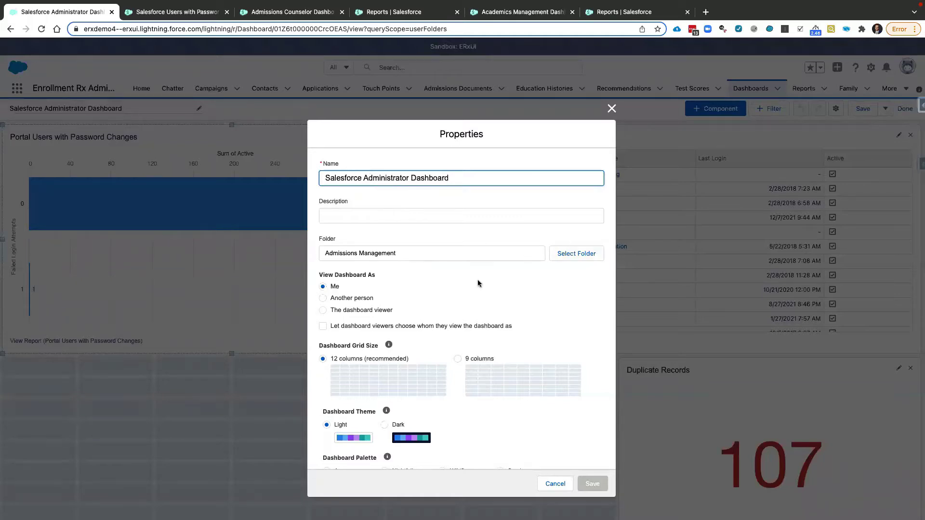
scroll(458, 298, "down", 3)
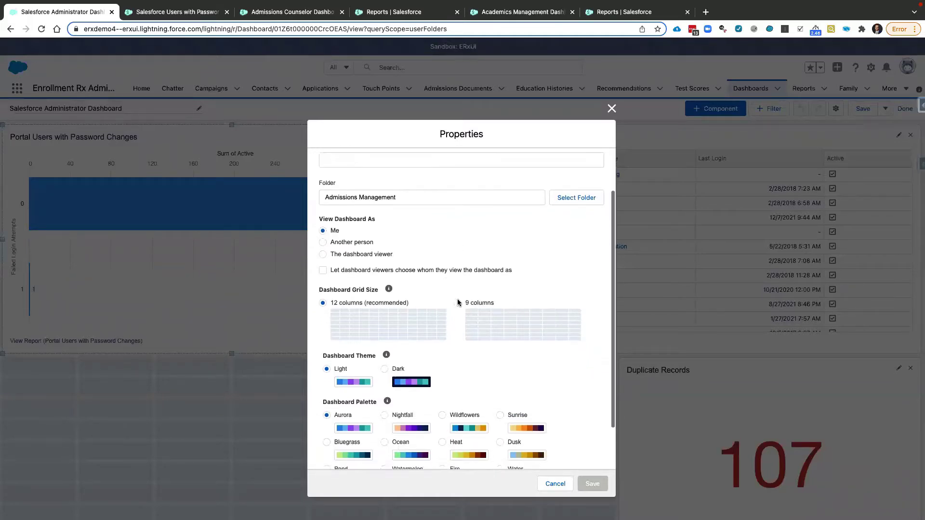
left_click(324, 237)
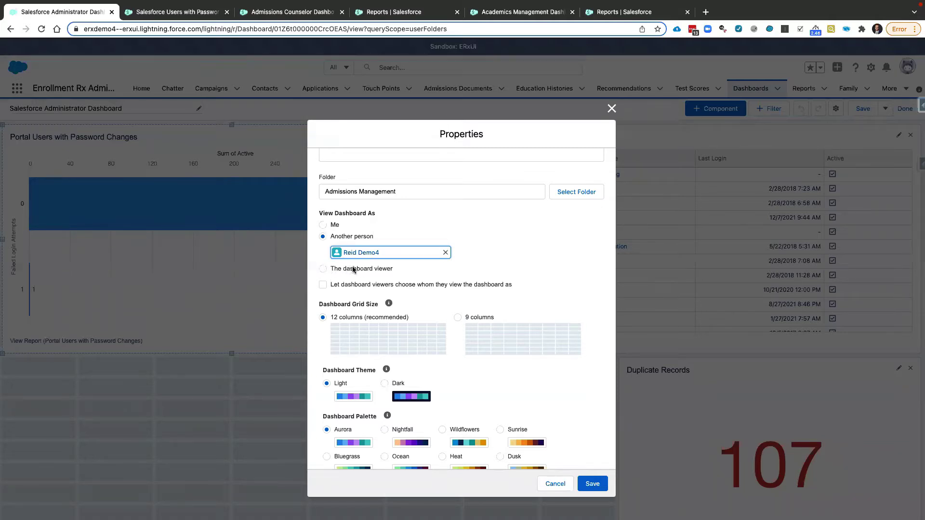
scroll(452, 302, "down", 3)
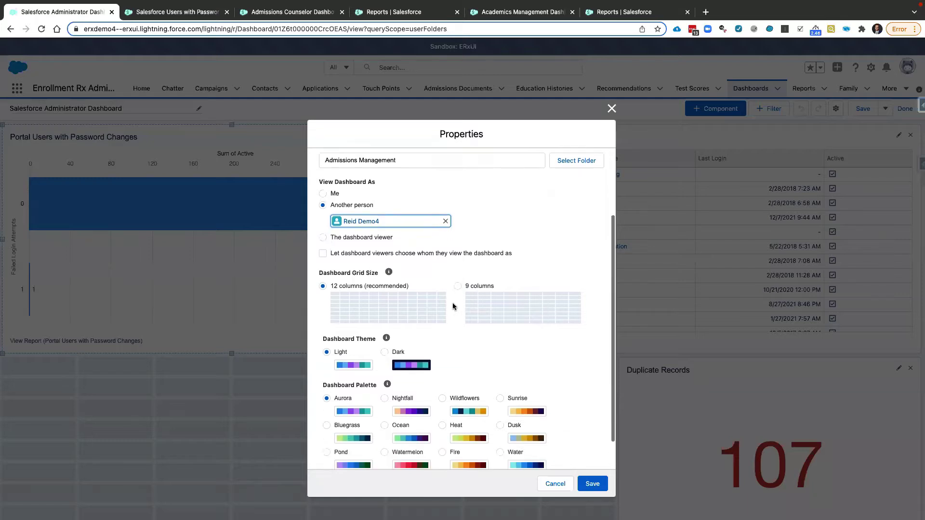
scroll(442, 348, "up", 6)
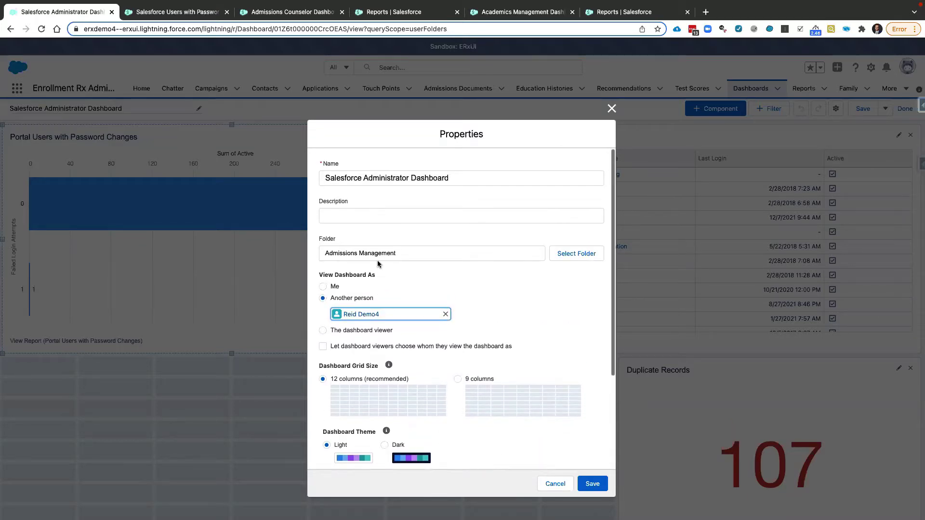
left_click(323, 287)
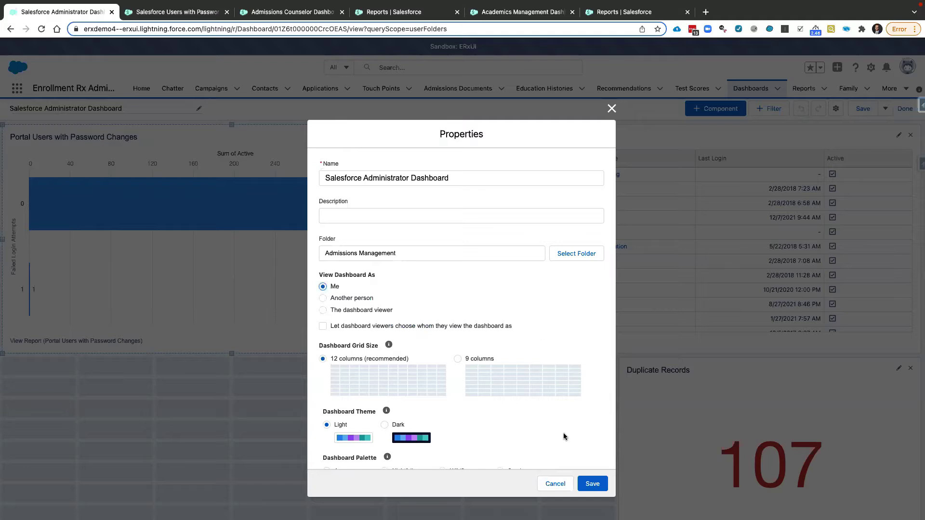
left_click(584, 483)
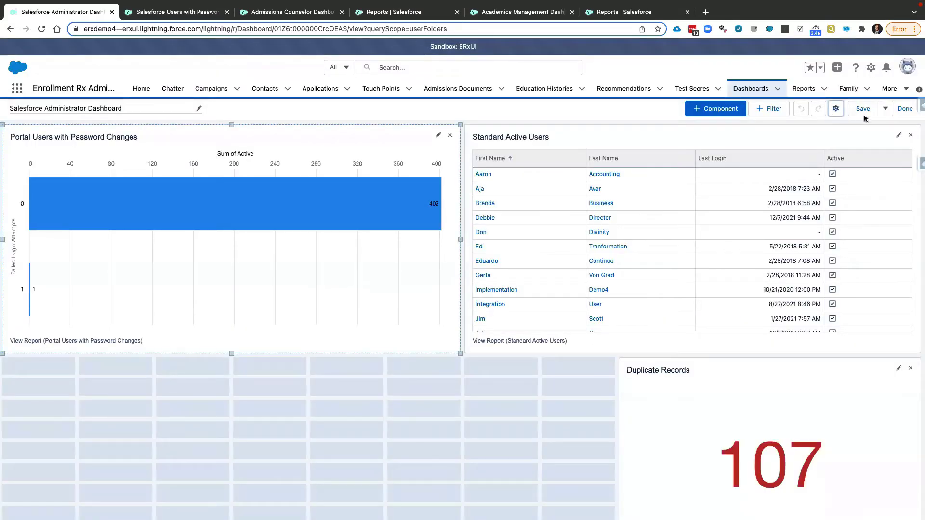
left_click(887, 109)
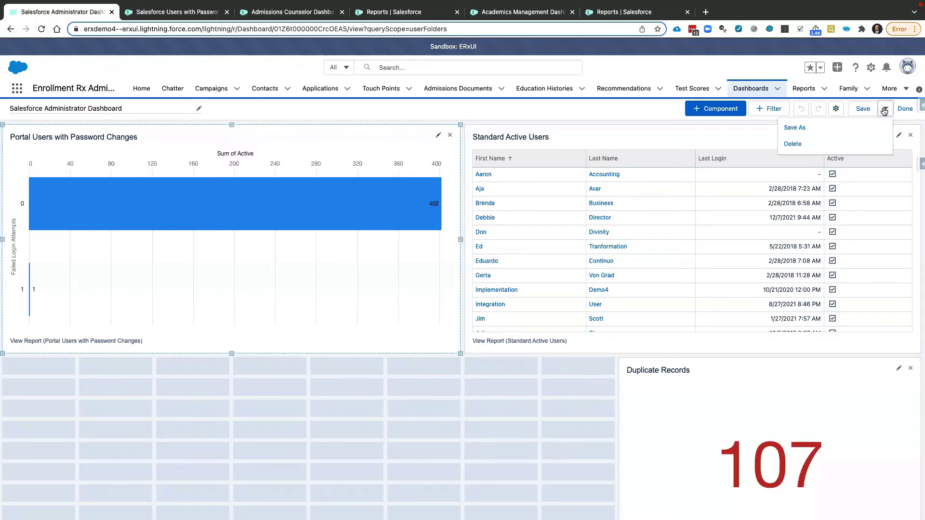
left_click(886, 109)
left_click(837, 110)
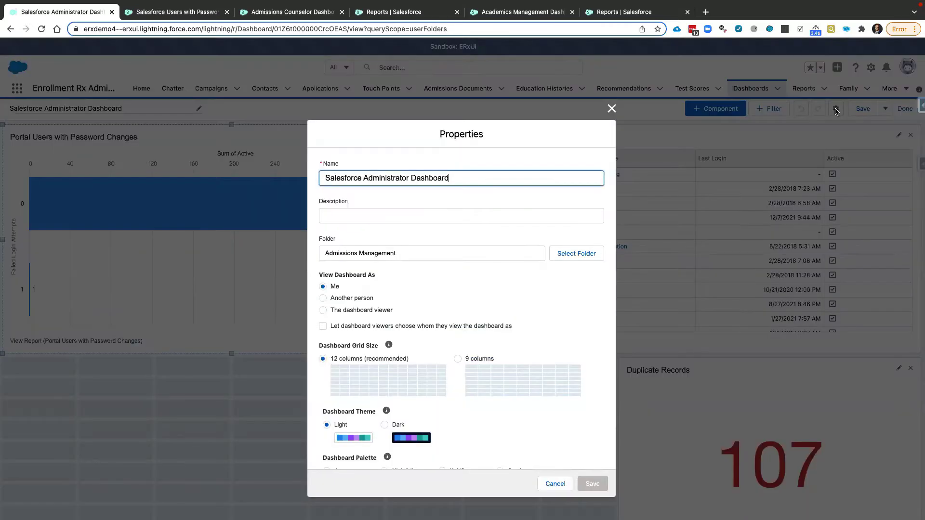
left_click(550, 482)
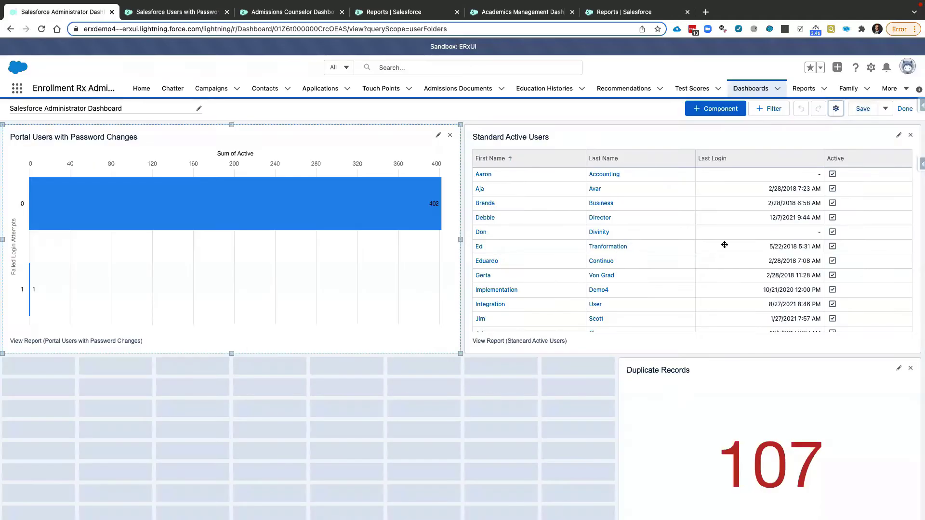
Step: Start a new dashboard component based on the Salesforce Users with Password Changes report
left_click(725, 113)
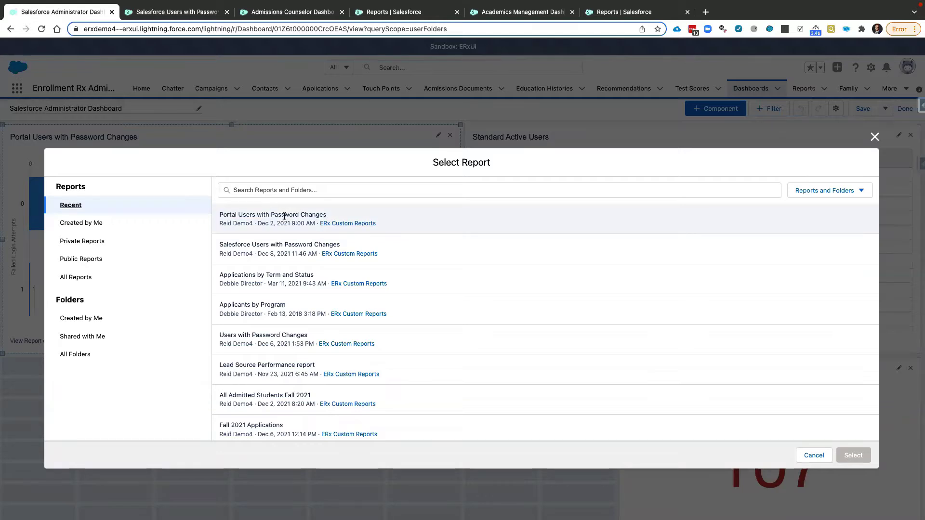
left_click(263, 247)
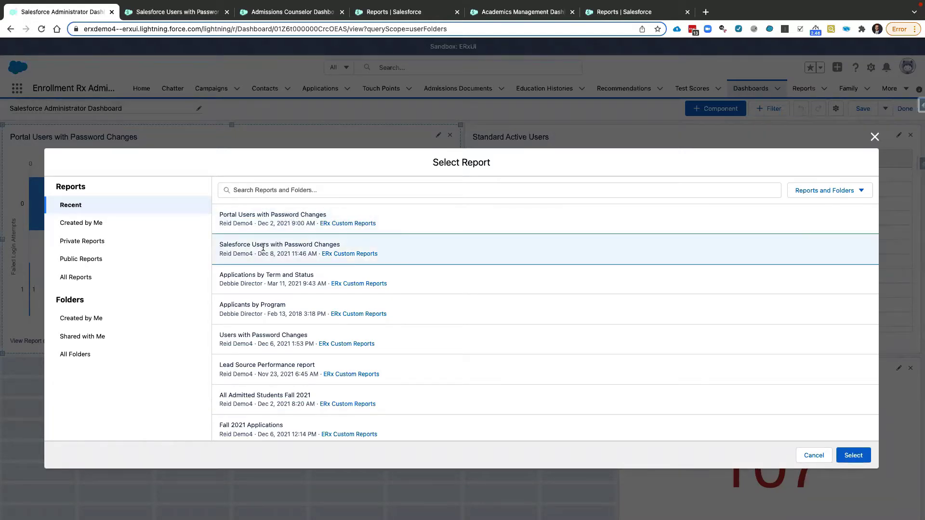
left_click(851, 455)
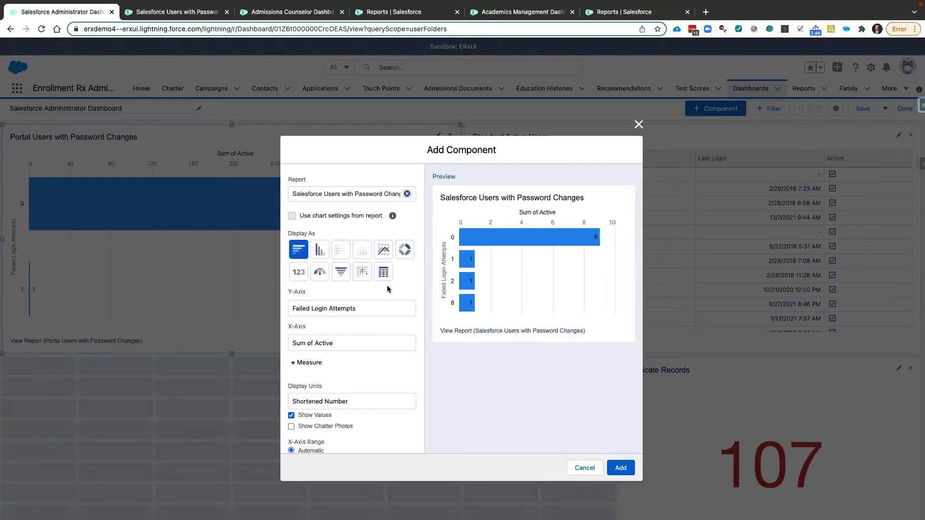
Step: Review the component's axis and display options, then add it as a horizontal bar chart of Sum of Active by Failed Login Attempts
scroll(386, 285, "down", 2)
left_click(323, 276)
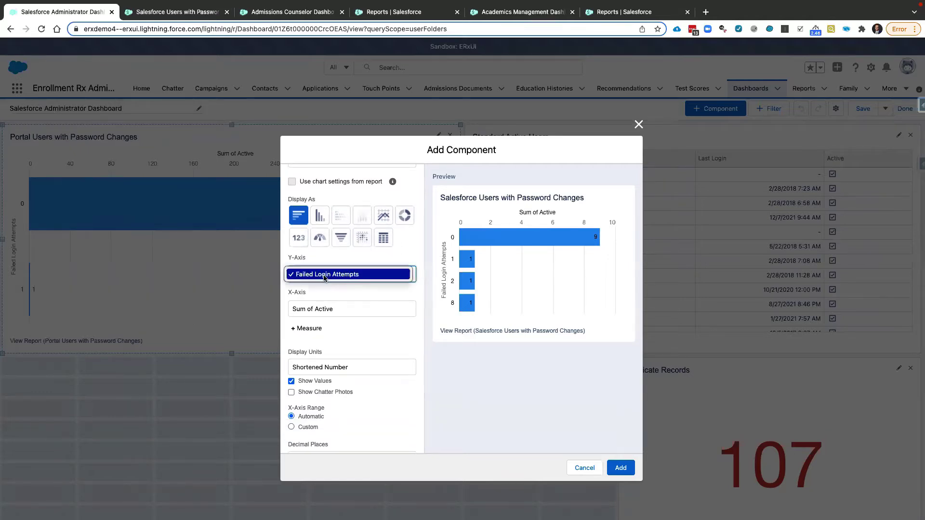
left_click(325, 312)
left_click(321, 310)
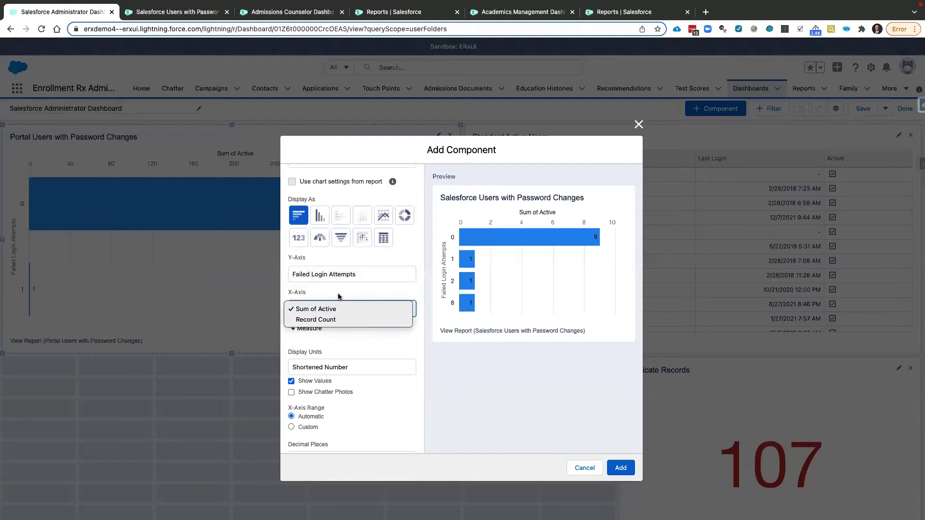
left_click(328, 294)
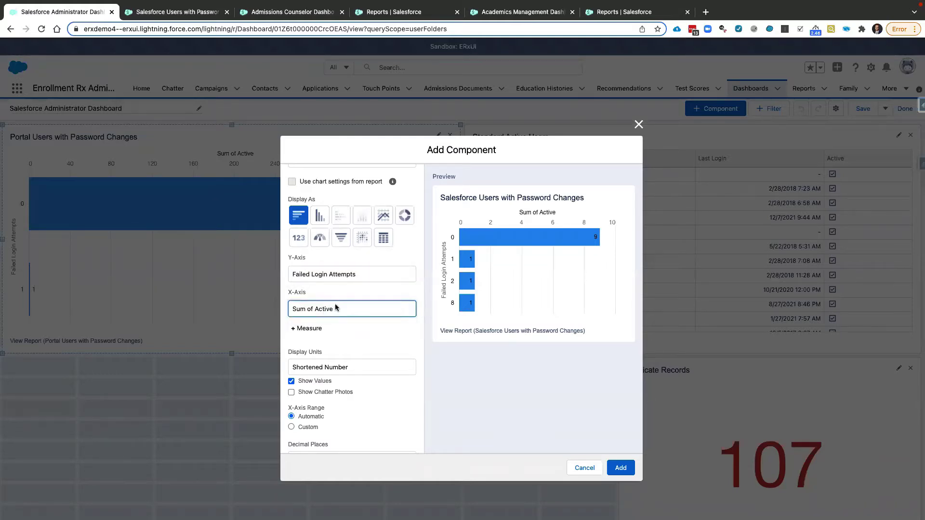
scroll(355, 339, "down", 5)
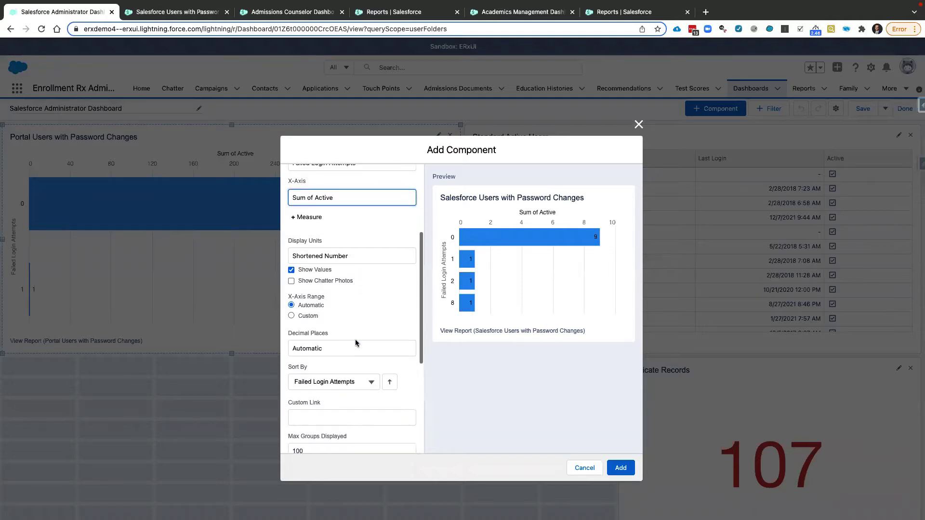
scroll(354, 339, "down", 5)
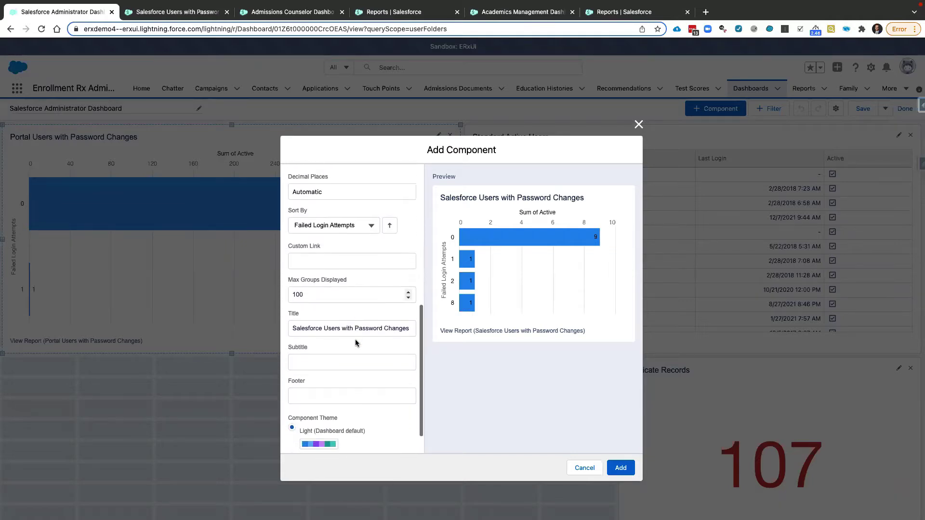
scroll(355, 339, "up", 7)
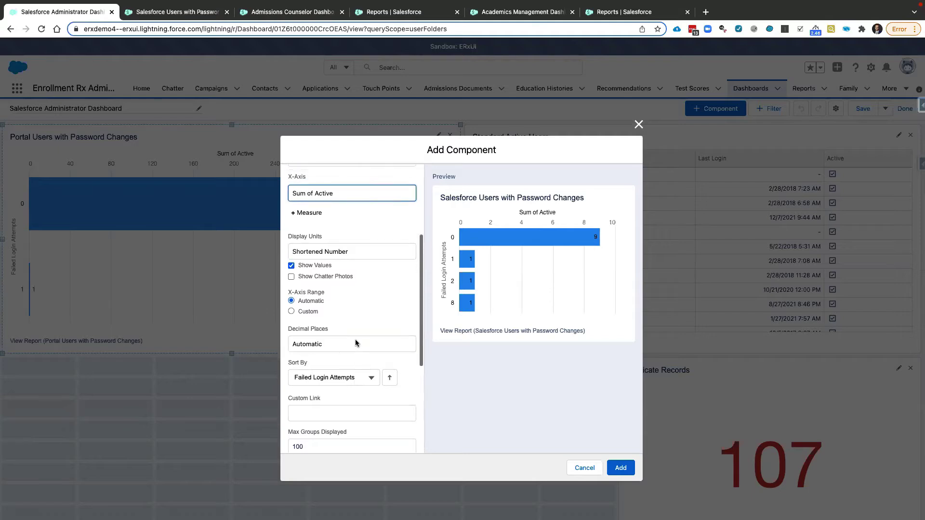
scroll(354, 339, "up", 4)
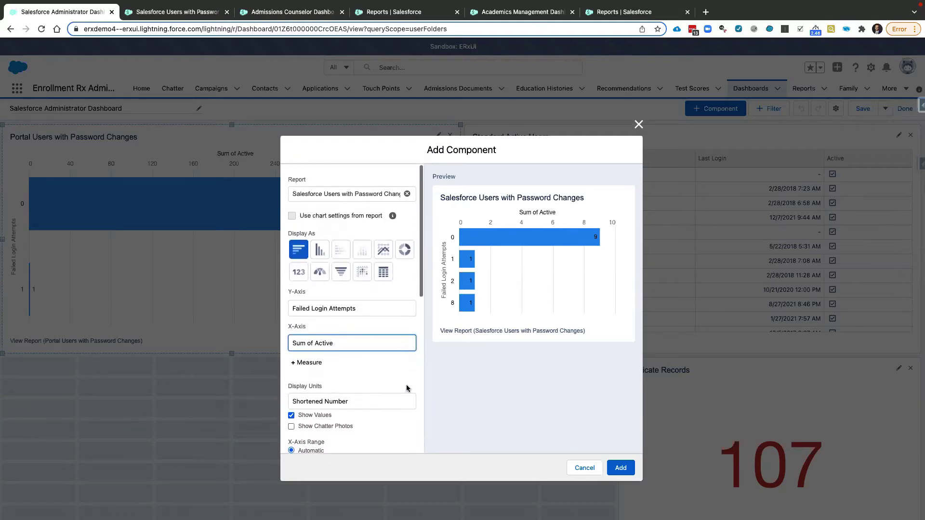
left_click(620, 469)
Step: Enlarge the Salesforce Users with Password Changes component to eight grid columns wide, filling the gap beside Duplicate Records and matching its height
scroll(419, 409, "down", 2)
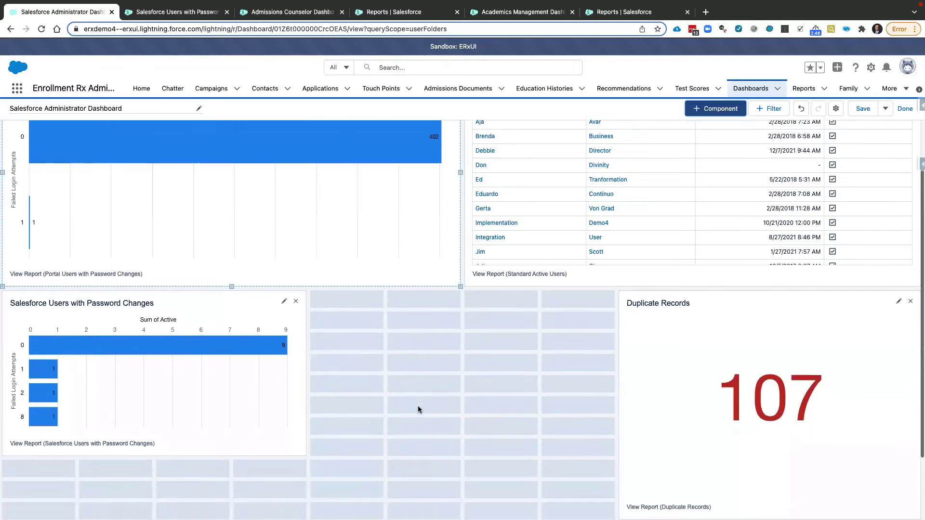
scroll(418, 407, "down", 2)
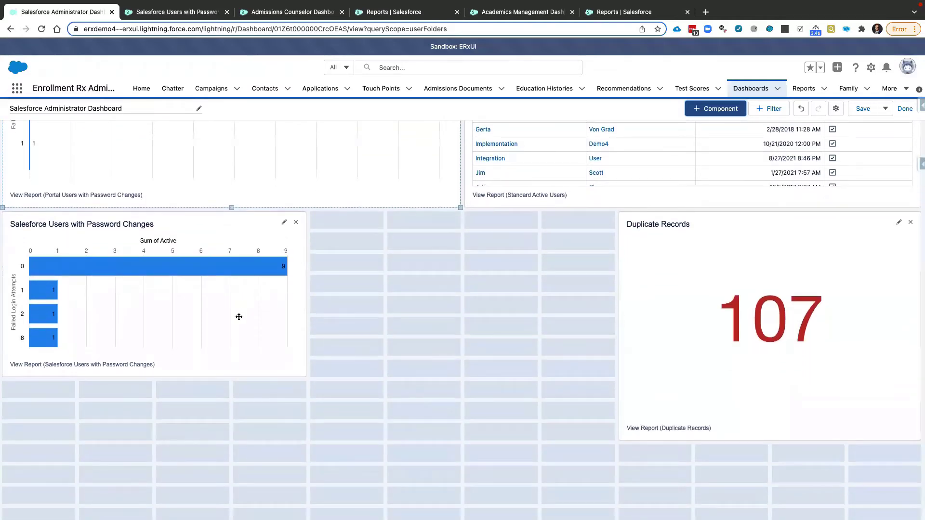
left_click(239, 316)
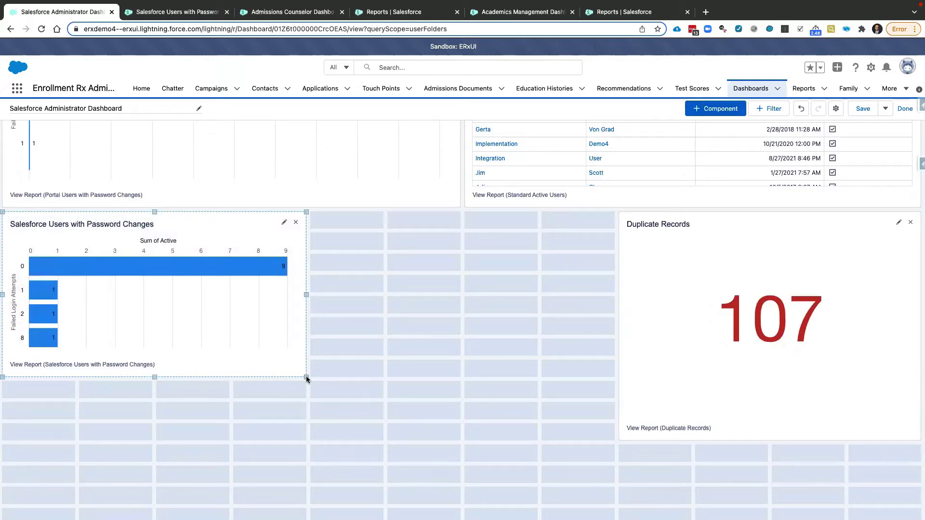
left_click_drag(306, 378, 615, 441)
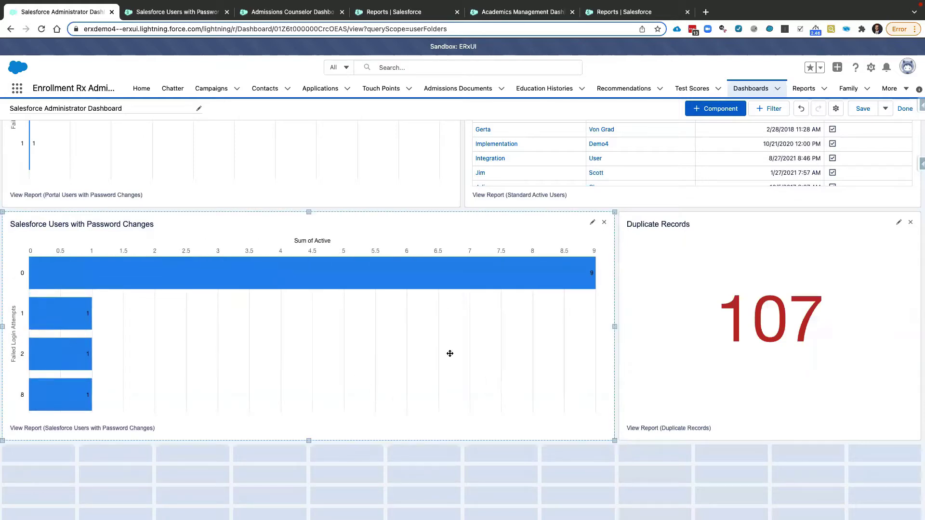
Step: Save the Salesforce Administrator Dashboard and leave edit mode
scroll(382, 331, "down", 2)
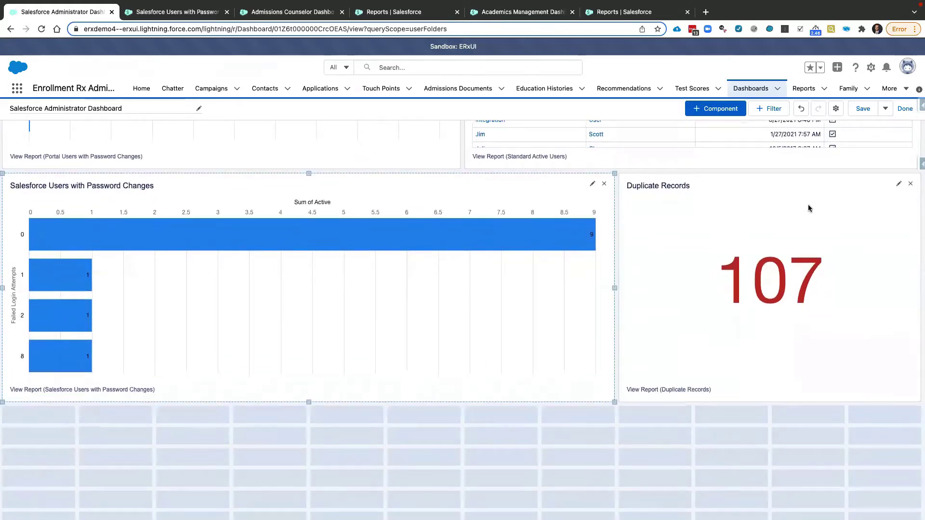
left_click(862, 111)
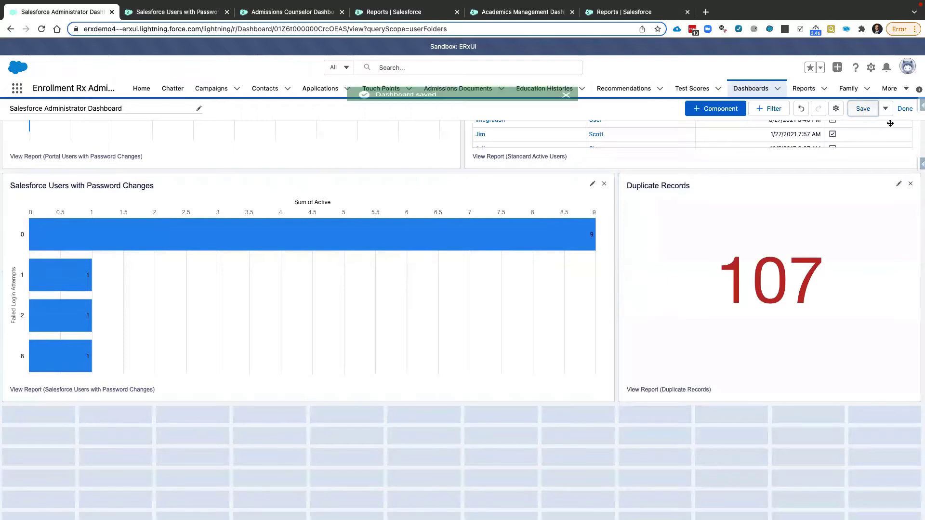
left_click(904, 109)
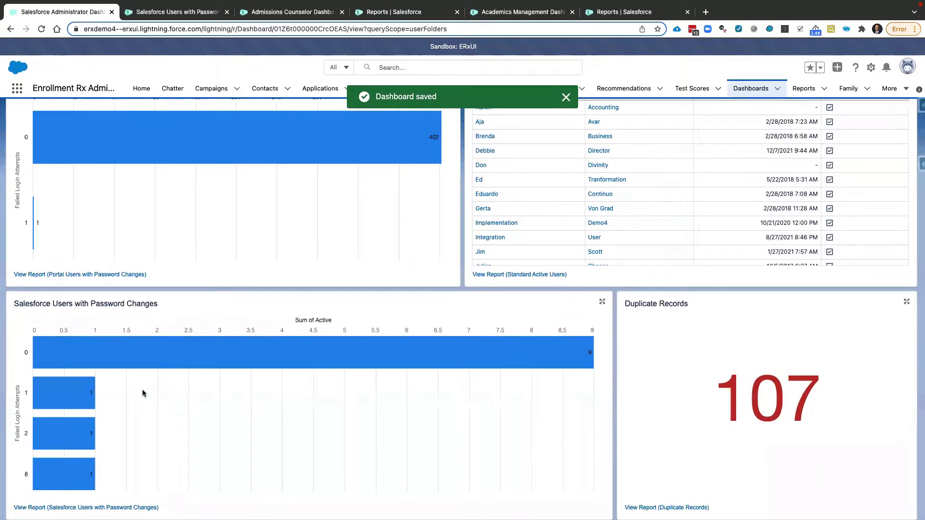
Step: Inspect the failed login attempt bars in the Salesforce Users with Password Changes chart
mouse_move(125, 357)
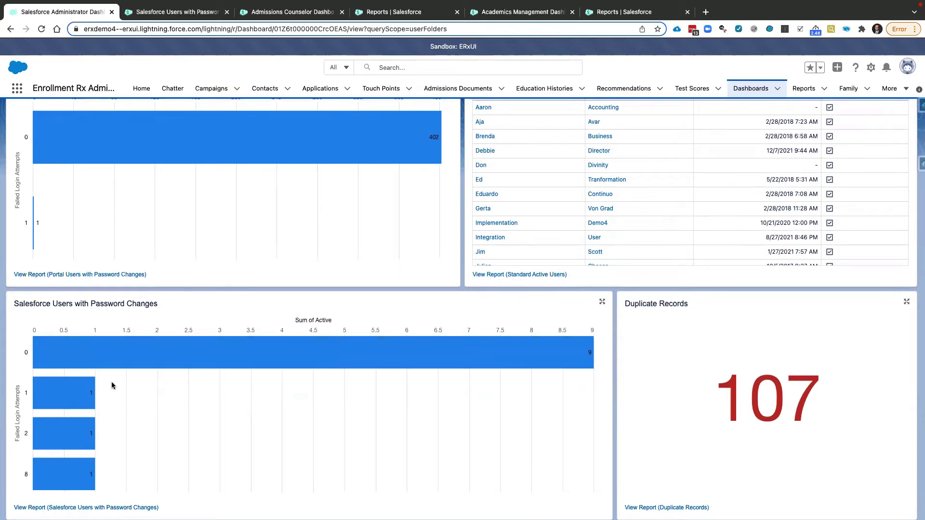
mouse_move(66, 393)
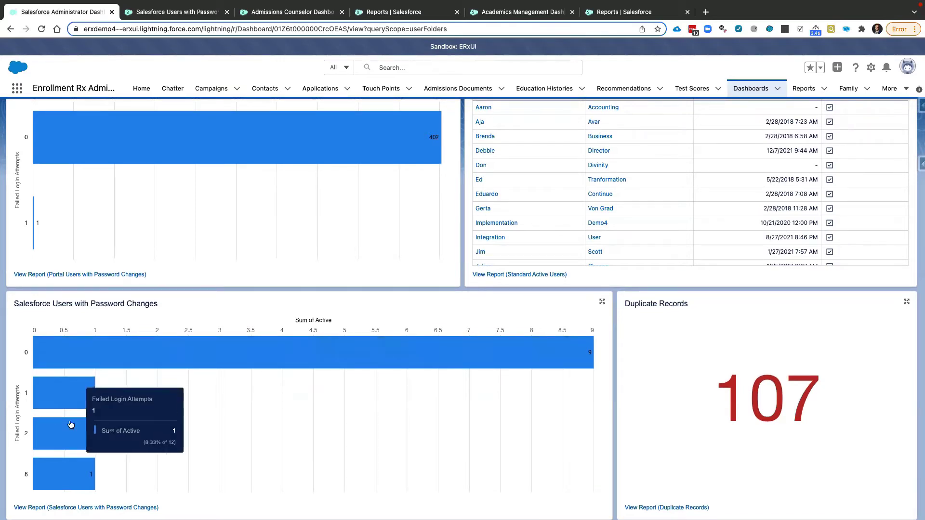
mouse_move(68, 433)
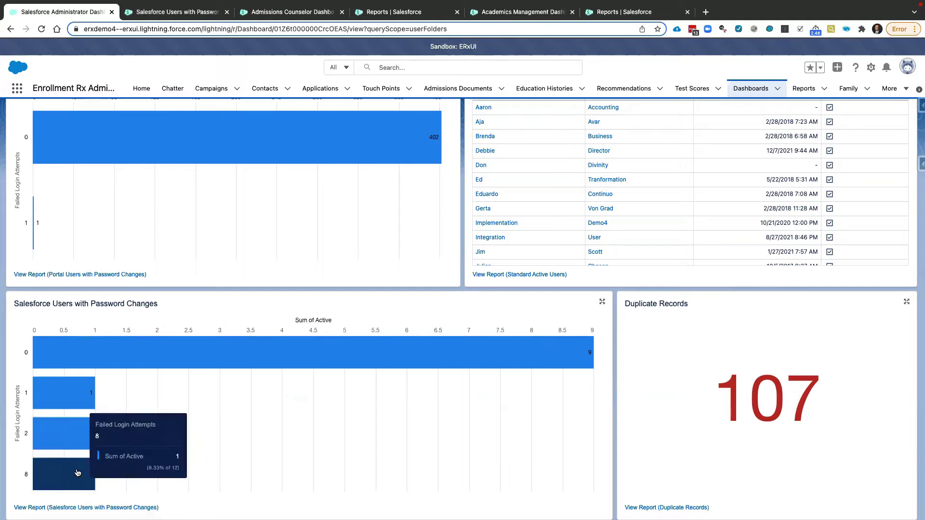
mouse_move(82, 471)
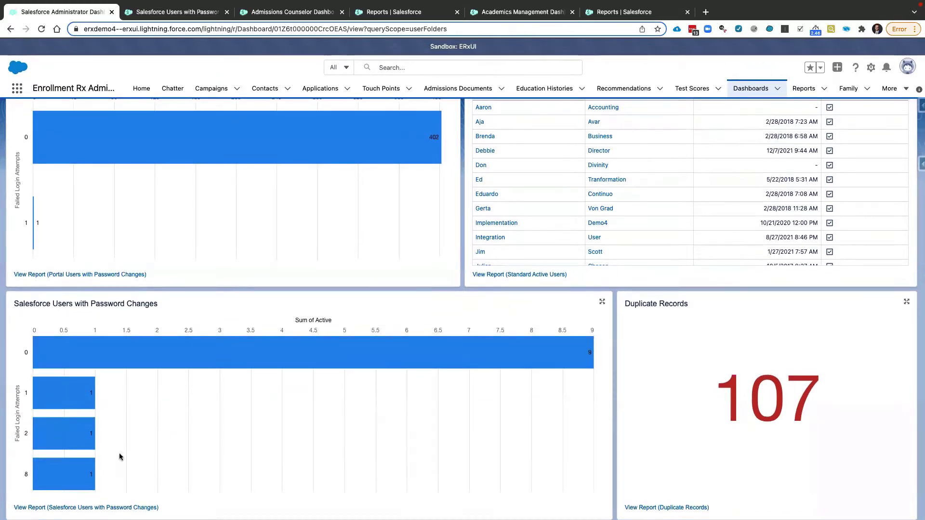
scroll(614, 352, "up", 3)
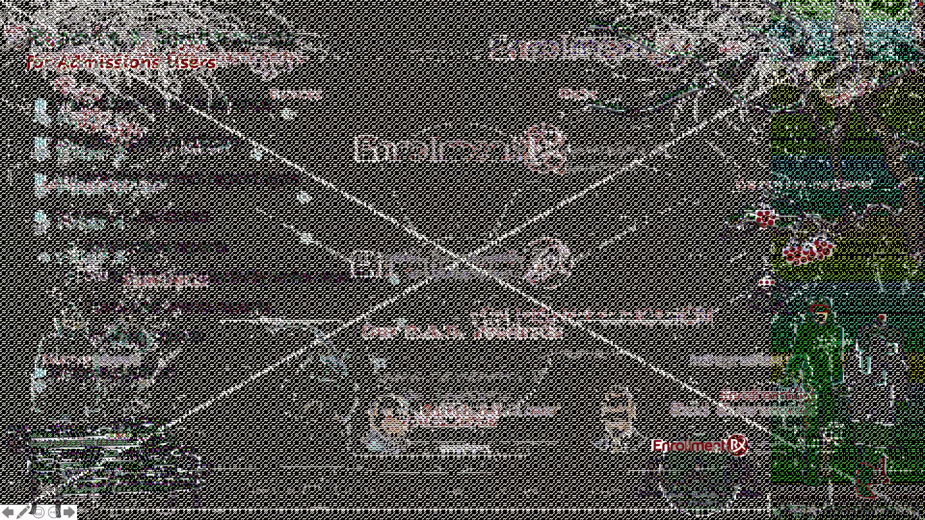
left_click(7, 513)
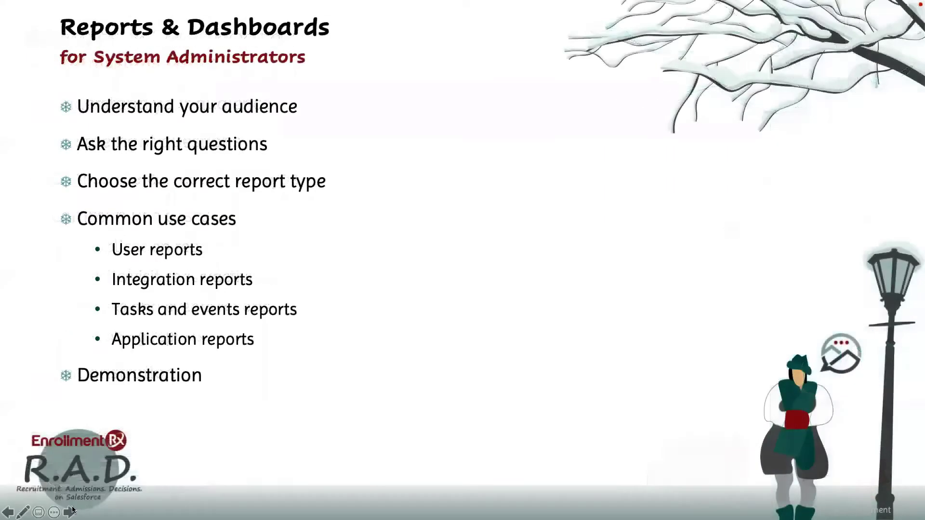
left_click(84, 507)
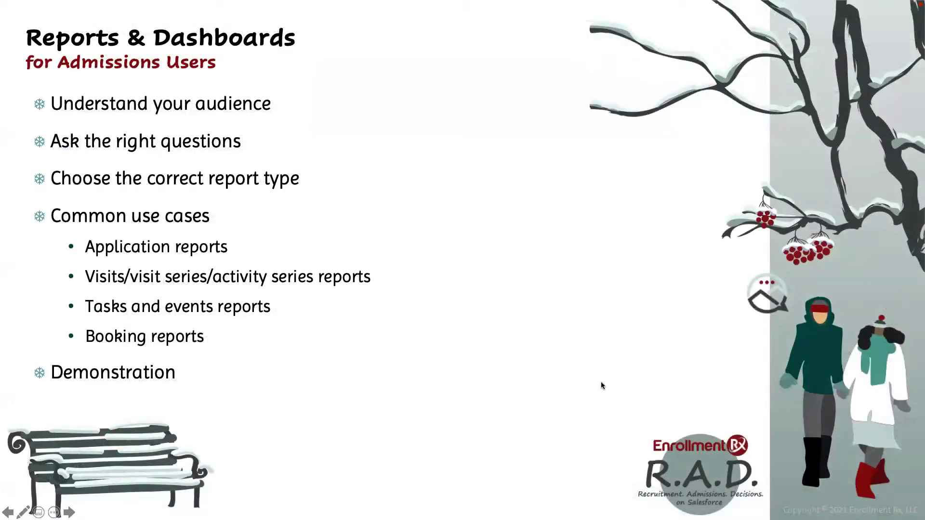
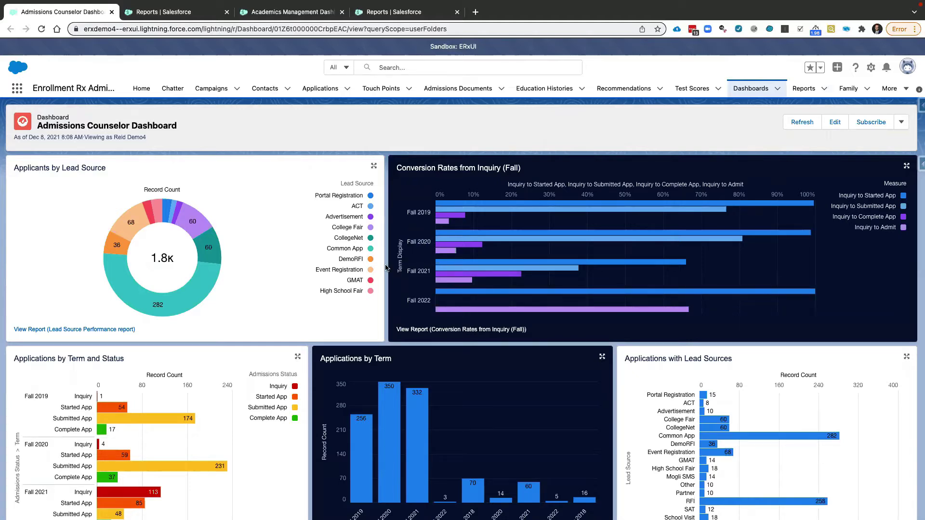
Step: Examine the lead source, conversion rate, term and status charts on the Admissions Counselor Dashboard
scroll(385, 268, "down", 1)
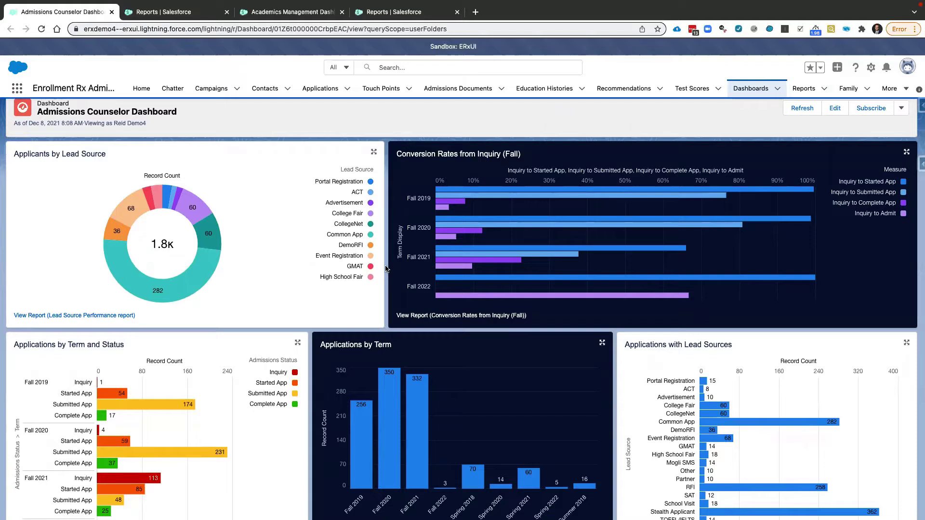
scroll(397, 270, "down", 3)
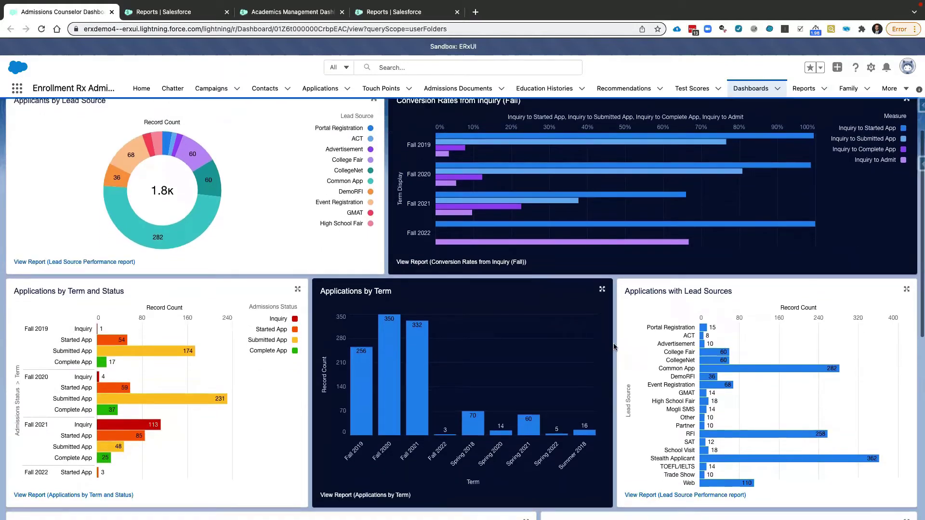
scroll(617, 355, "up", 1)
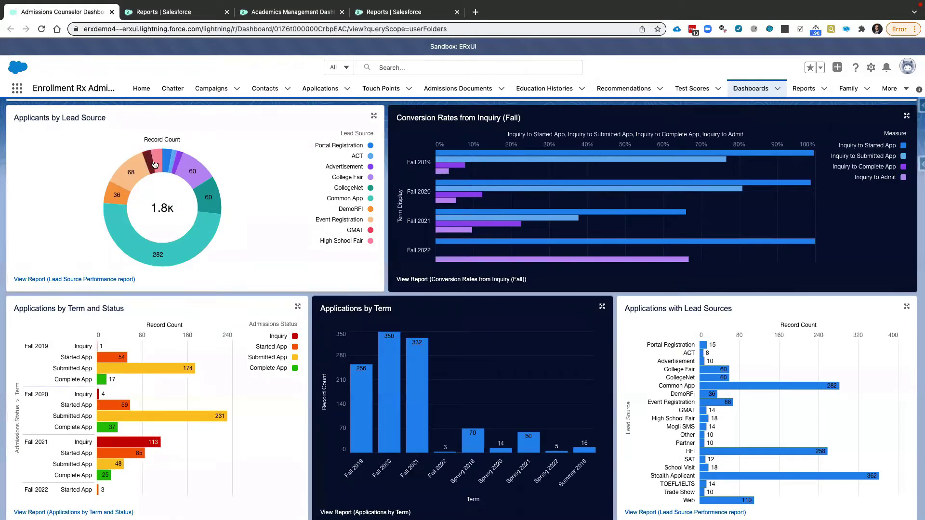
mouse_move(440, 207)
scroll(402, 252, "down", 2)
scroll(401, 253, "down", 1)
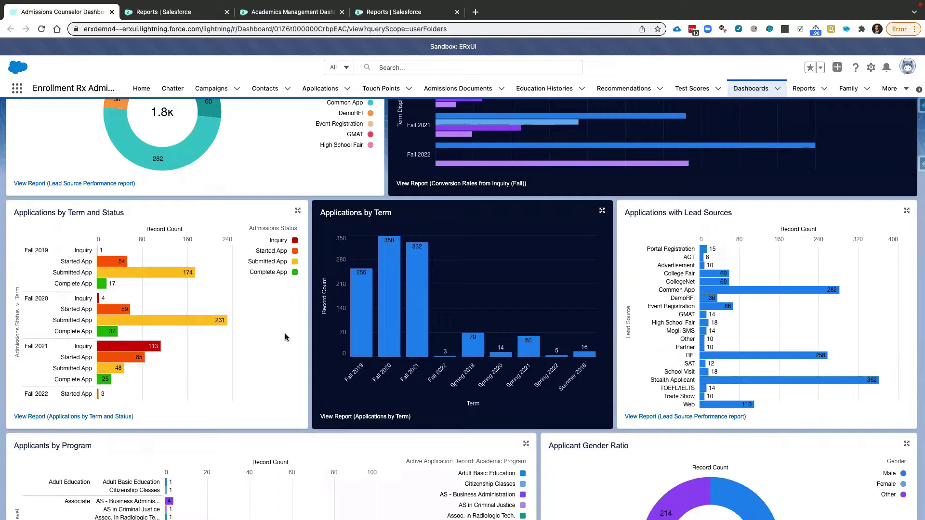
scroll(285, 337, "up", 3)
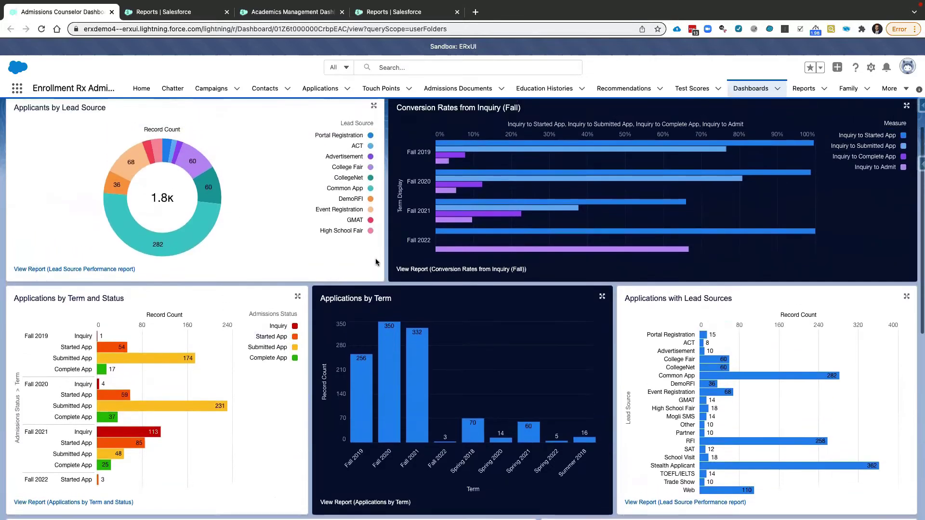
scroll(366, 212, "up", 1)
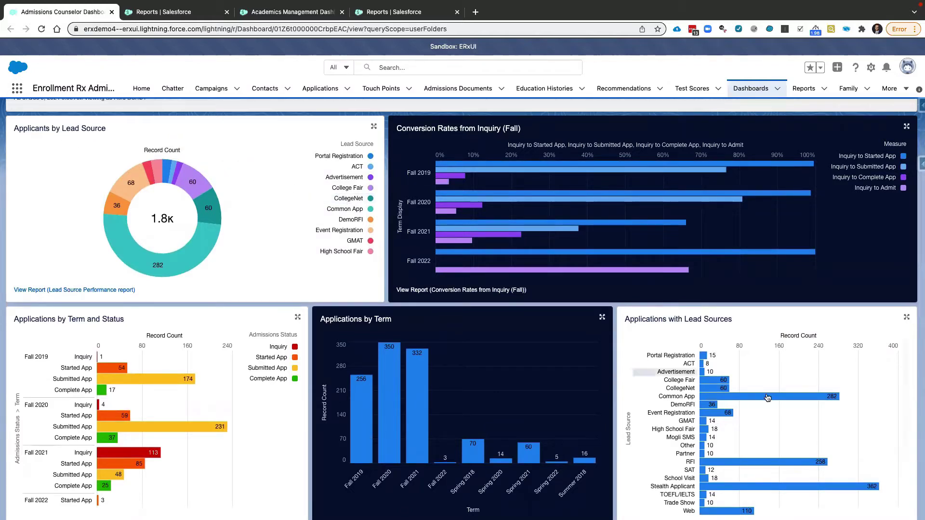
scroll(763, 384, "down", 4)
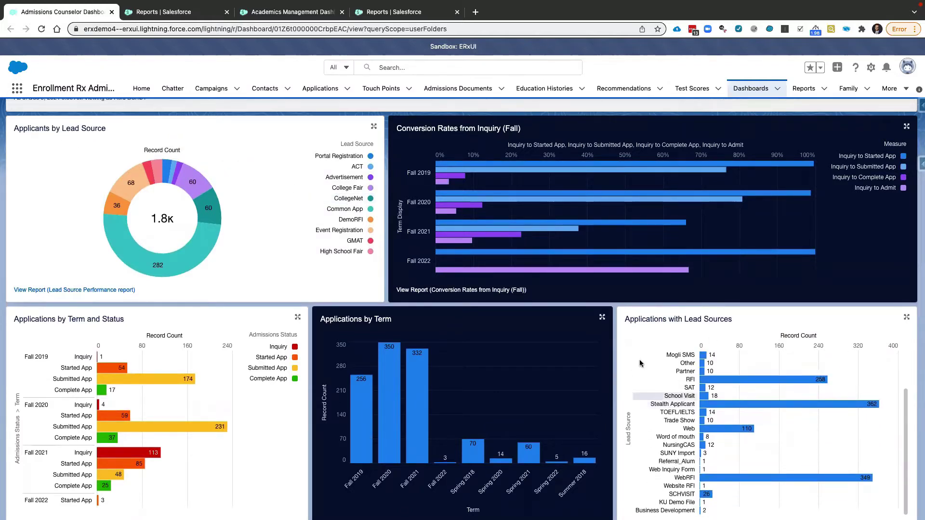
scroll(630, 333, "down", 1)
scroll(629, 334, "down", 1)
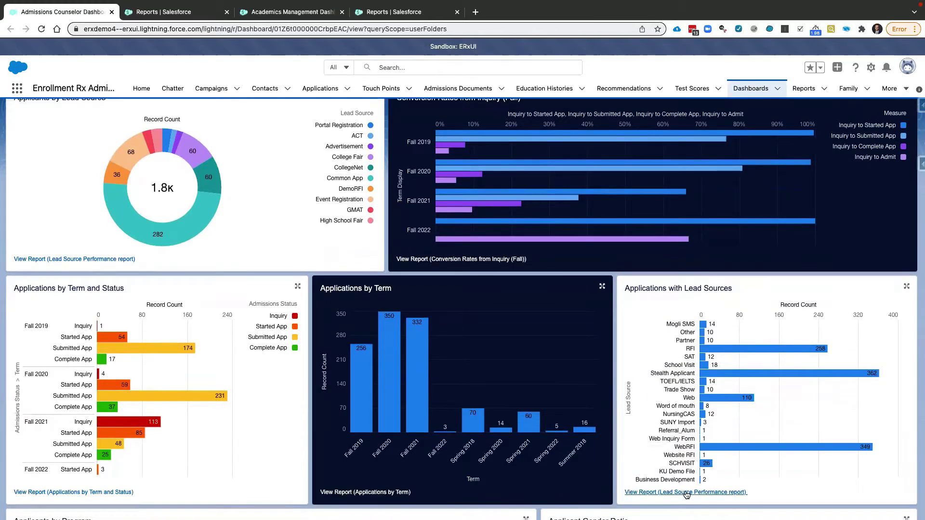
scroll(685, 369, "up", 5)
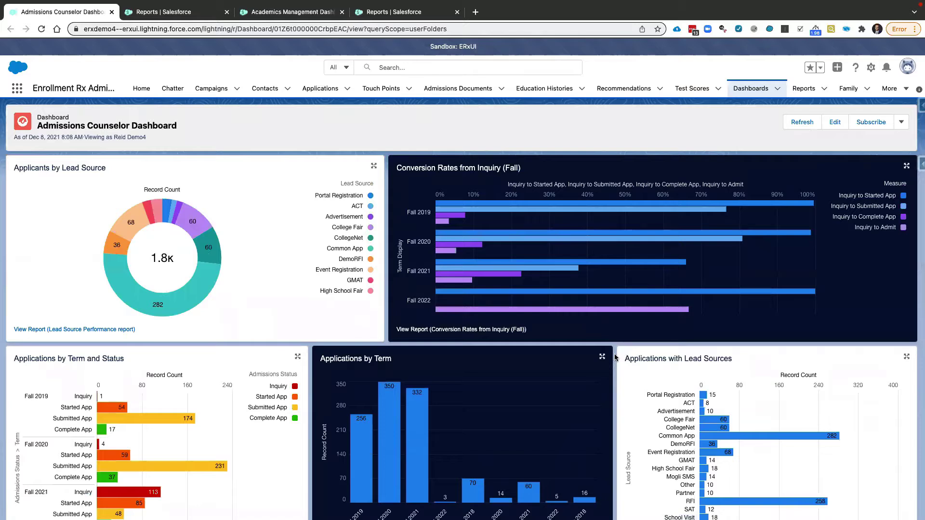
scroll(614, 357, "down", 1)
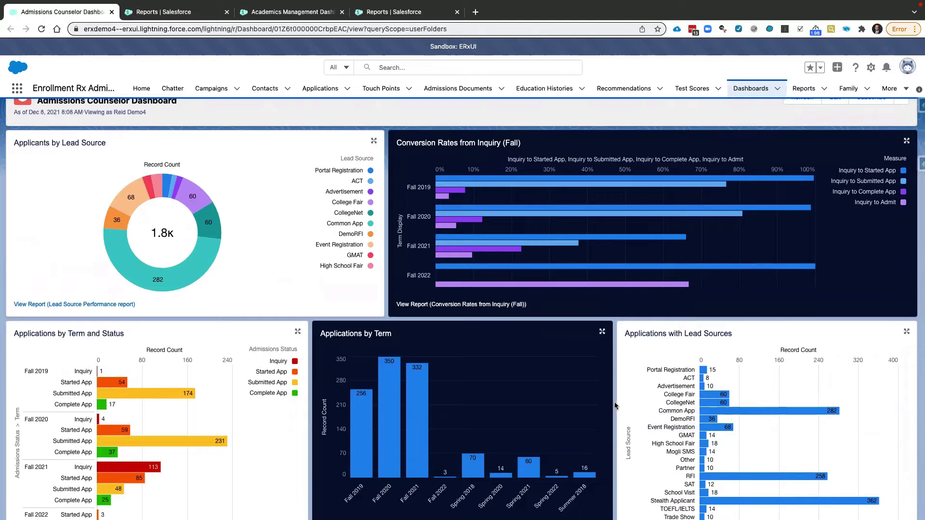
Step: Look over the Applications by Term and Status, Applications by Term and Applications with Lead Sources charts on the Admissions Counselor Dashboard
scroll(615, 405, "down", 1)
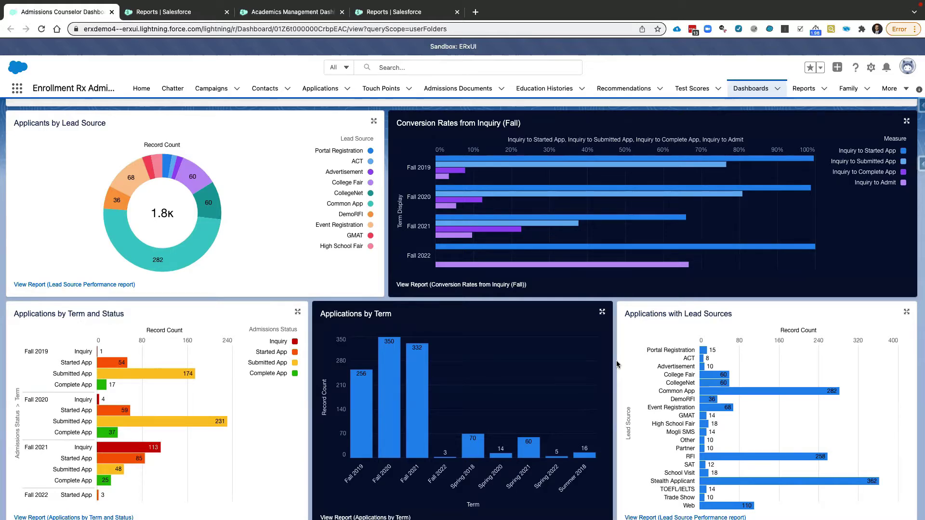
scroll(616, 362, "down", 2)
scroll(617, 362, "up", 4)
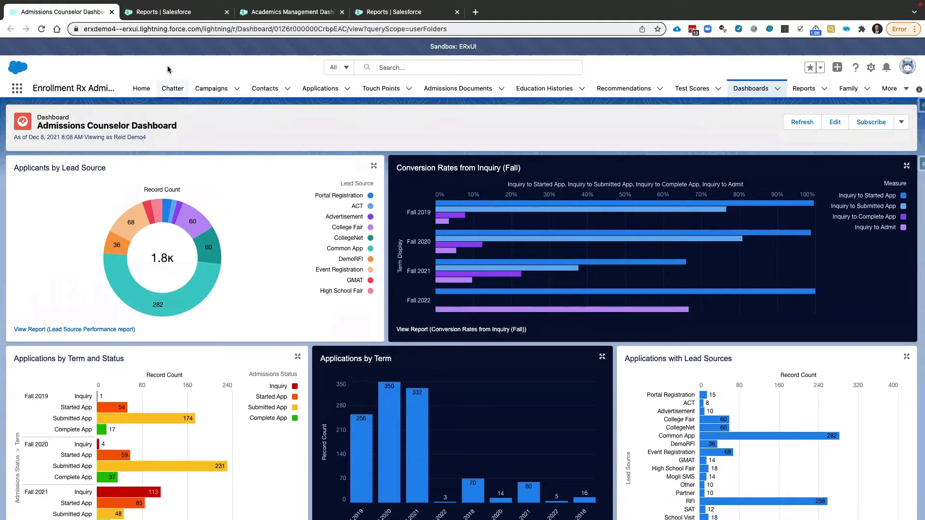
Step: Create a new report using the Applications with Applicant report type
left_click(160, 16)
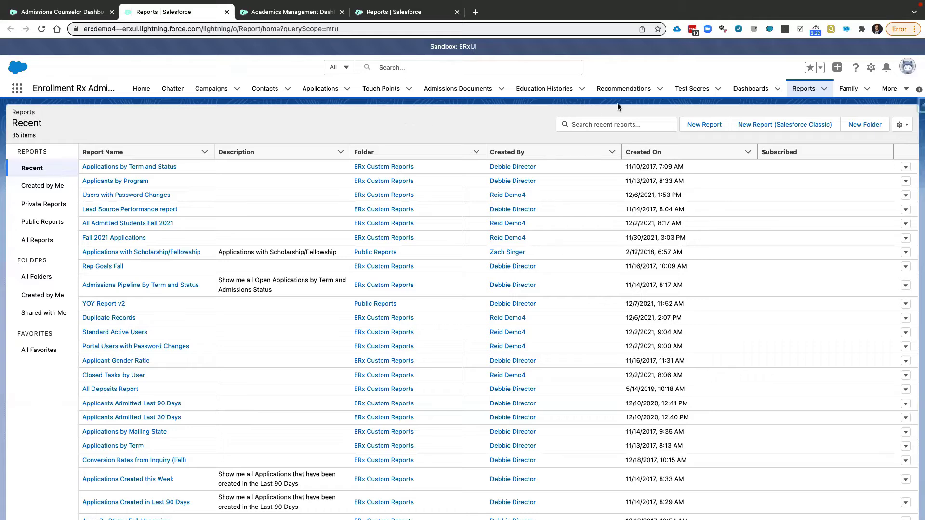
left_click(707, 125)
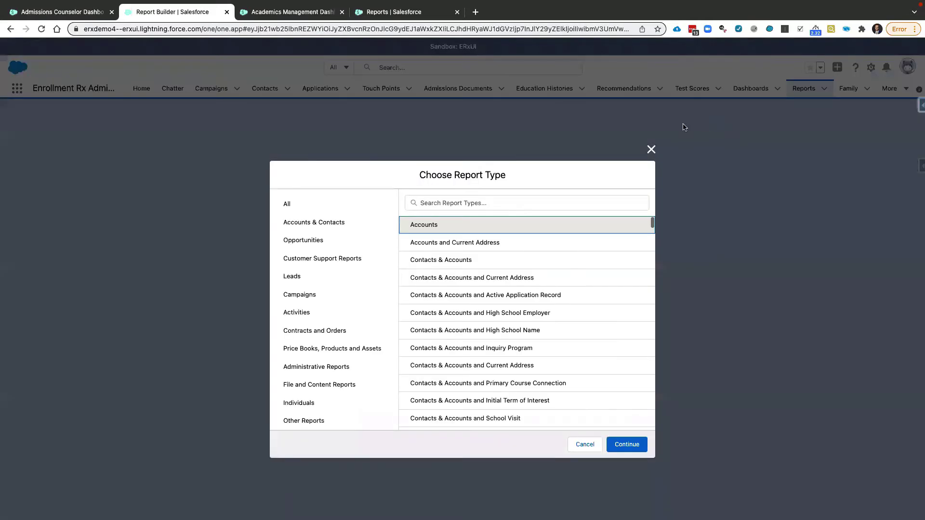
left_click(451, 202)
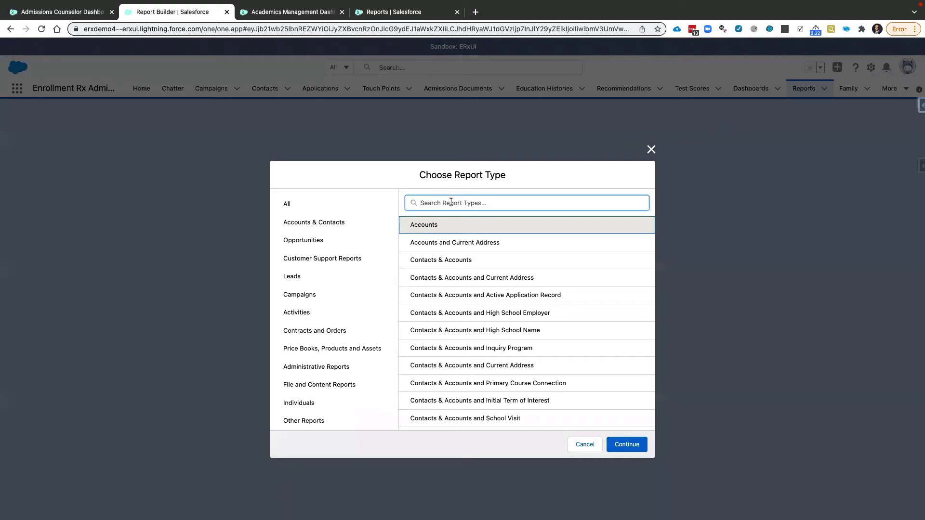
type("applicat")
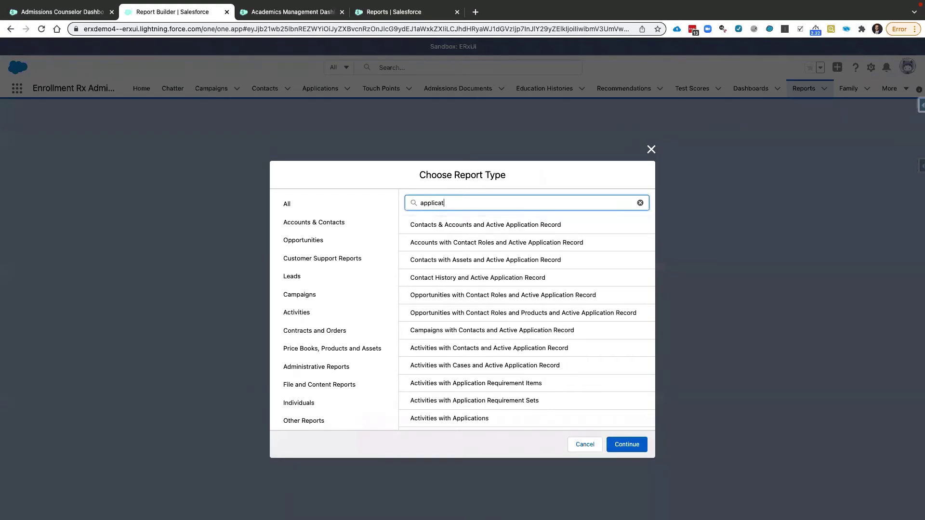
type("ions with")
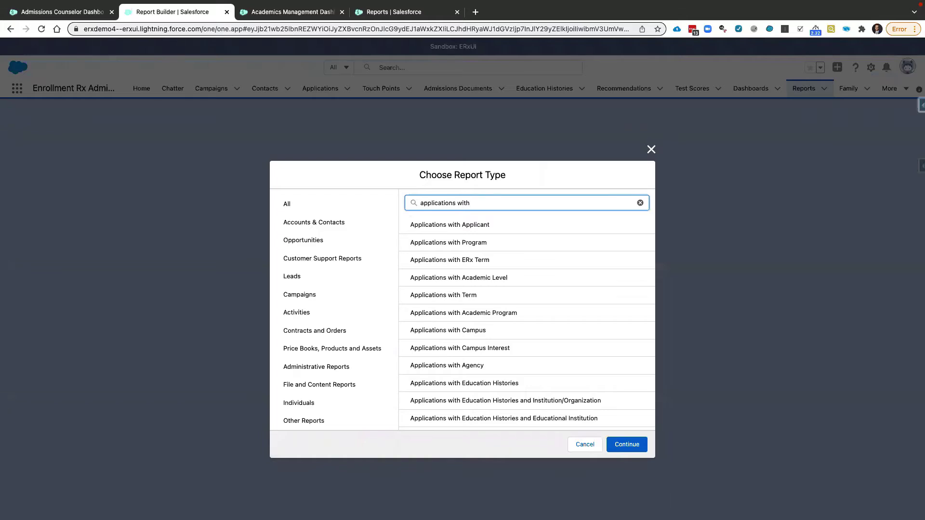
left_click(479, 228)
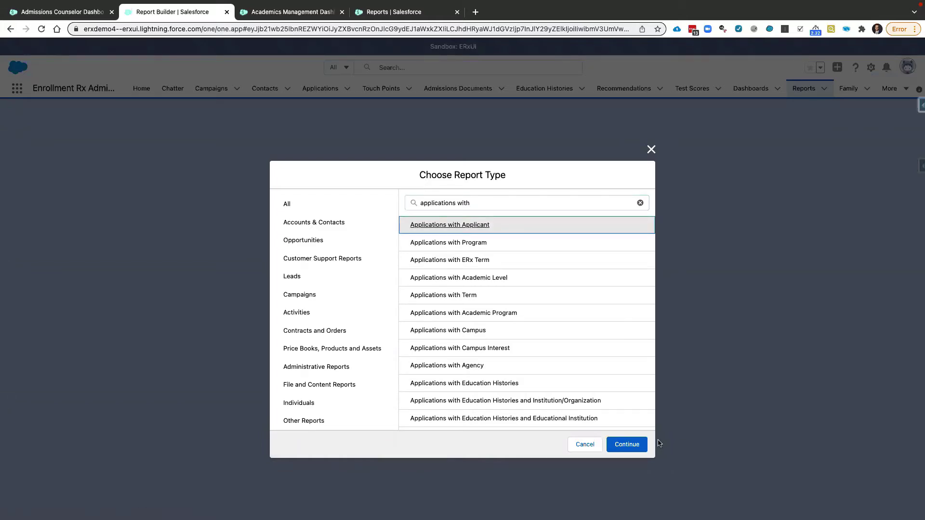
left_click(637, 445)
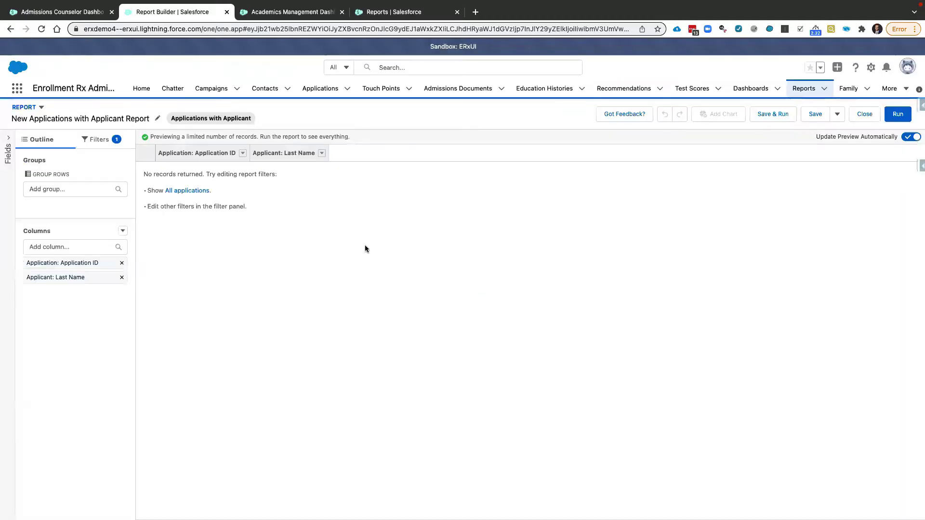
Step: Change the report's Show Me filter to All applications and apply it
left_click(99, 140)
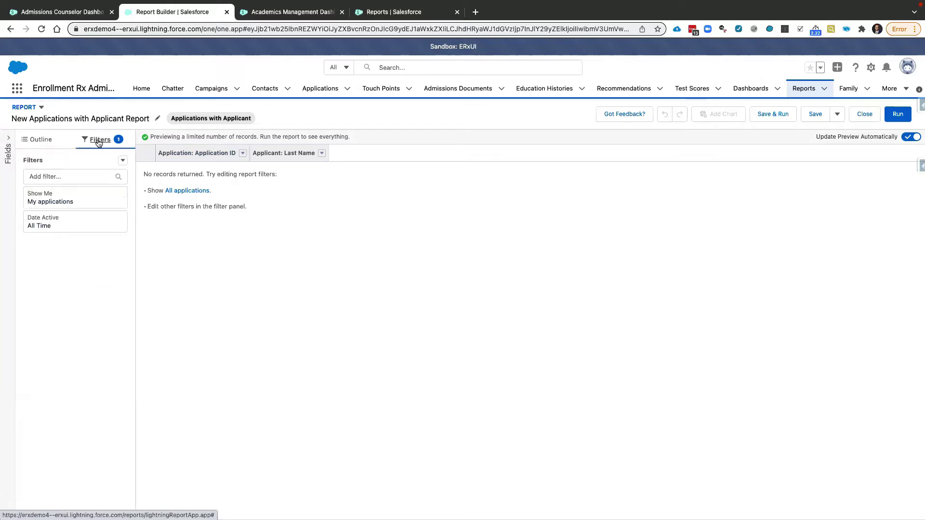
left_click(66, 201)
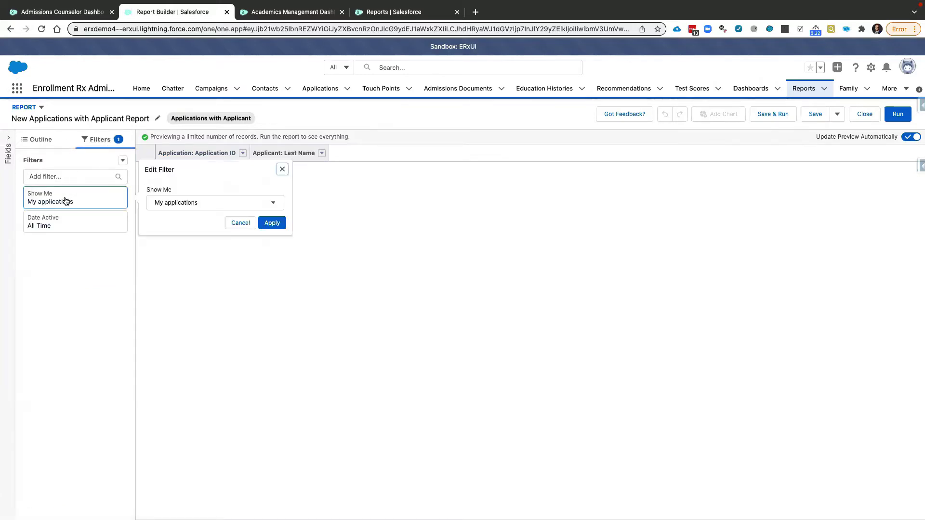
left_click(206, 202)
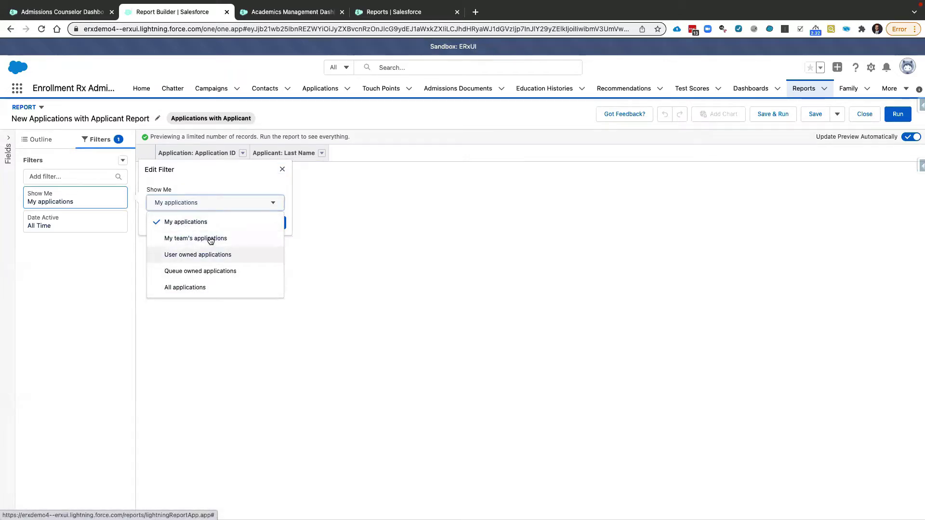
left_click(183, 289)
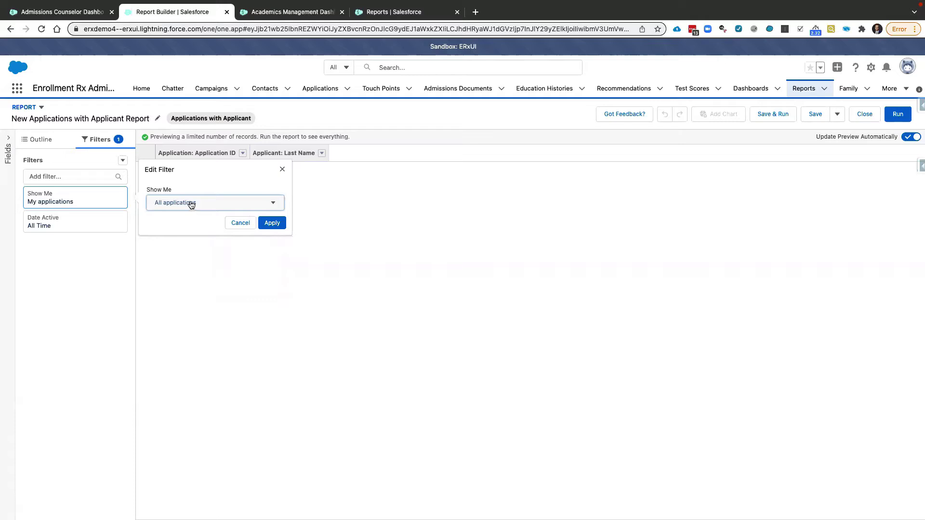
left_click(272, 224)
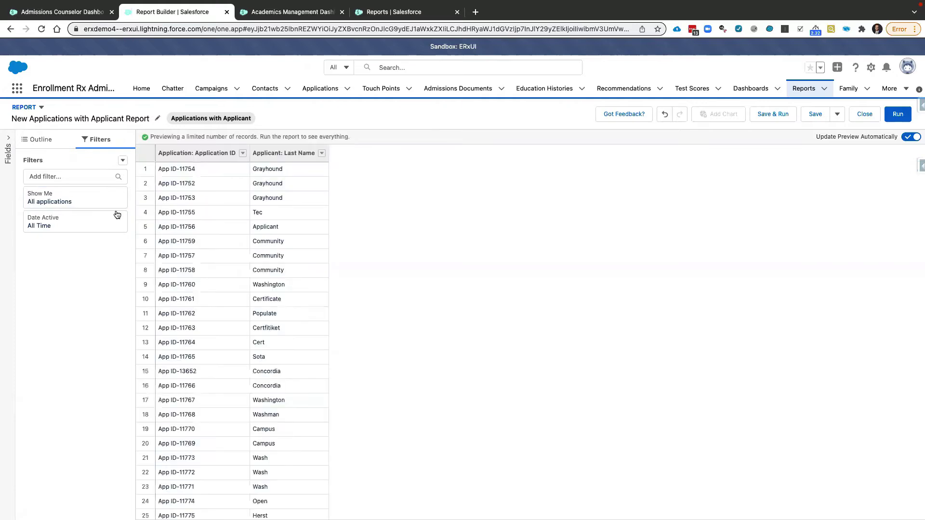
Step: Add a report filter where Term equals Fall 2021 and apply it
left_click(70, 177)
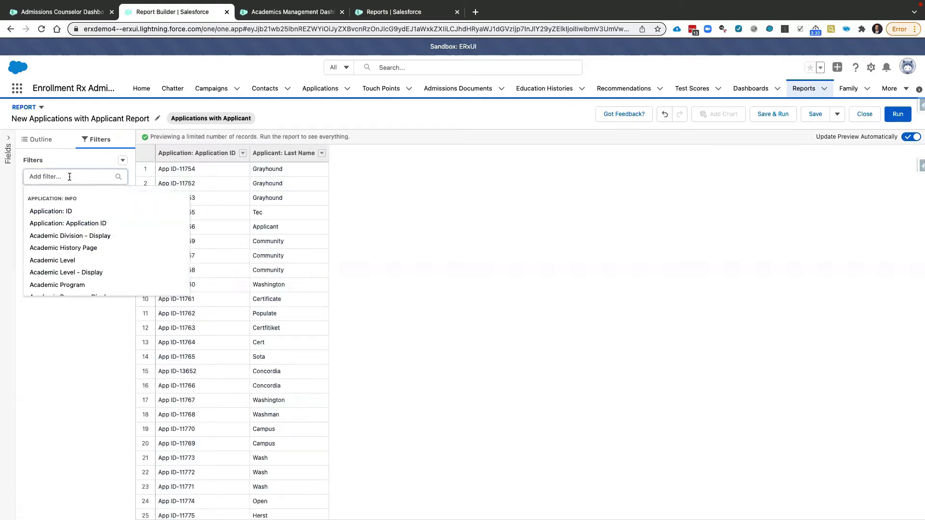
type("fiel")
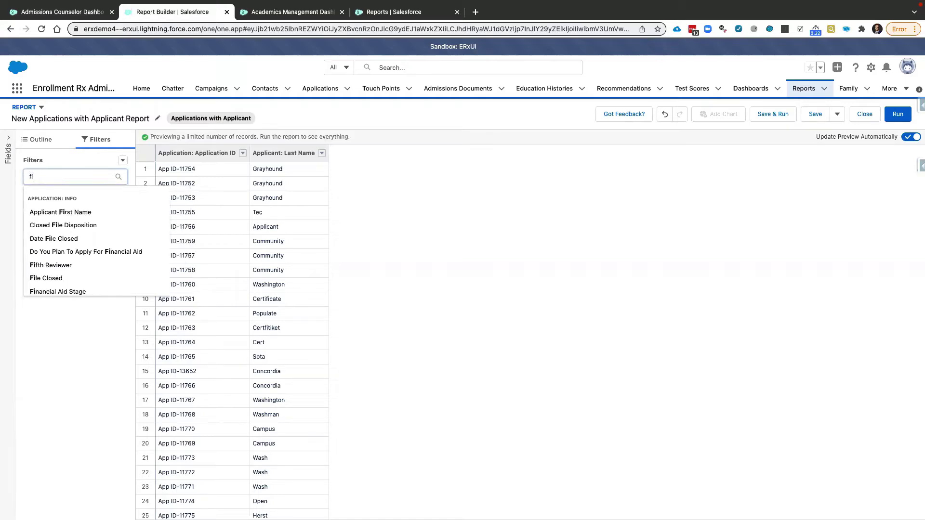
key("BackSpace")
key("BackSpace")
key("BackSpace")
key("BackSpace")
type("term")
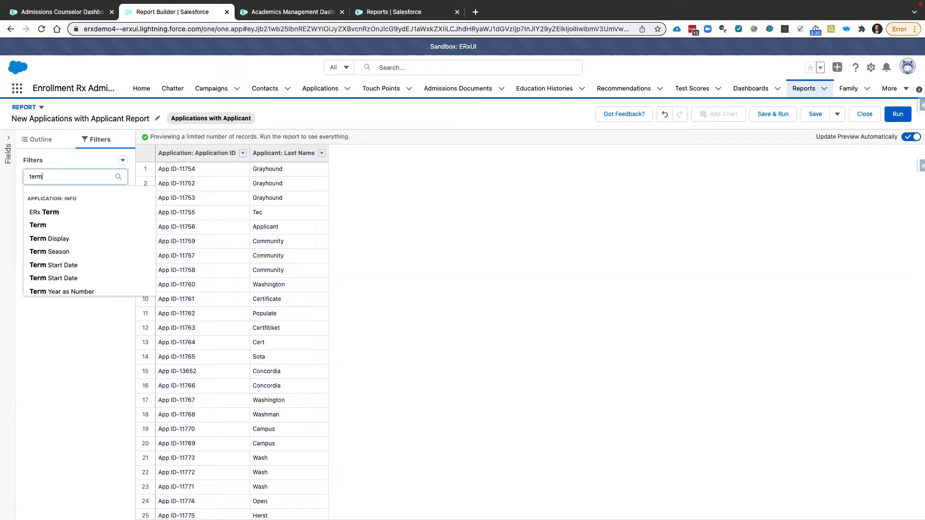
left_click(66, 226)
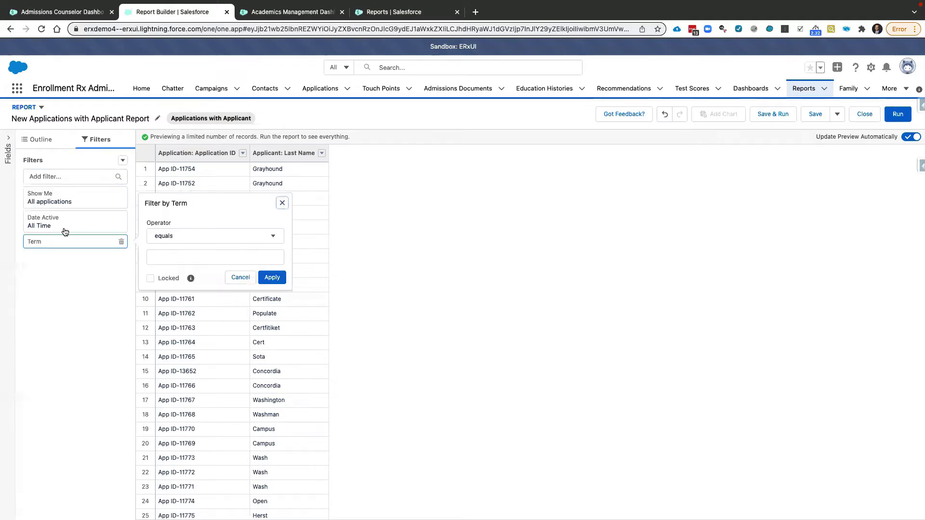
left_click(186, 254)
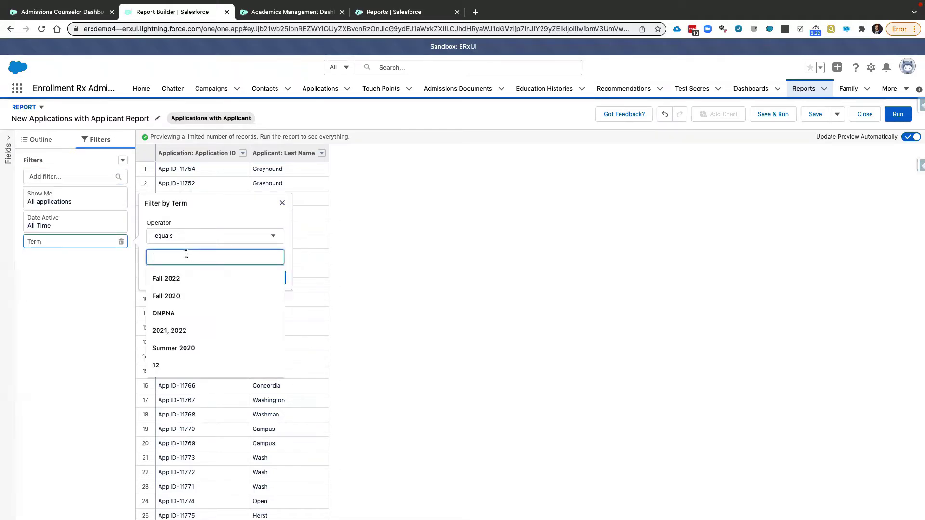
type("Fall 2021")
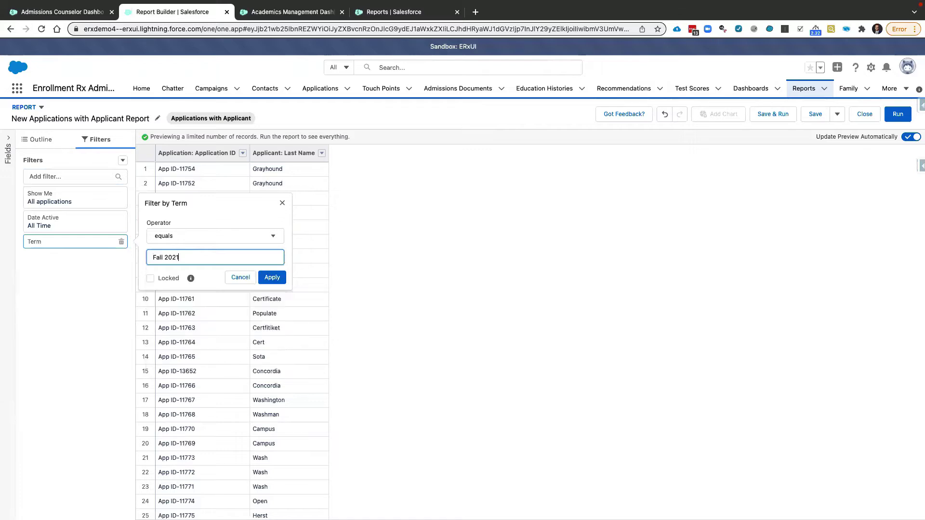
left_click(280, 277)
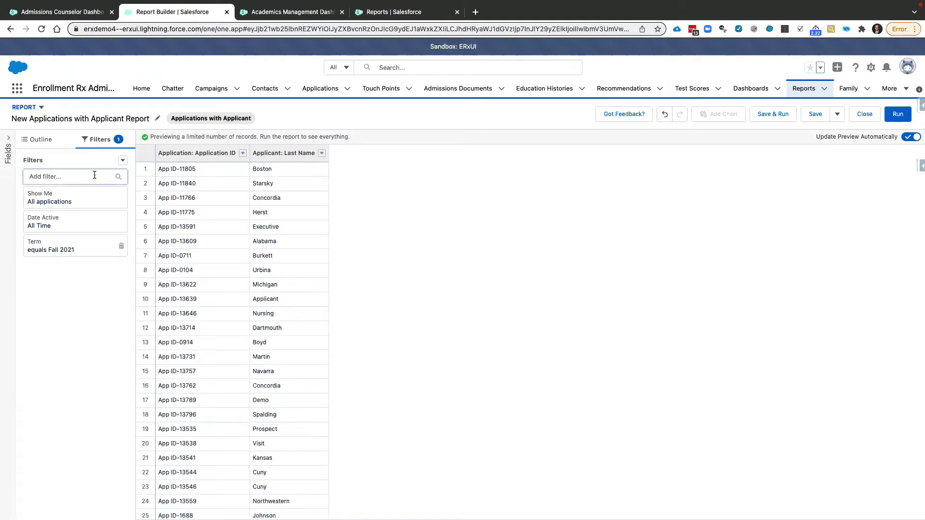
Step: Add the Applicant: First Name column to the report and place it ahead of Applicant: Last Name
left_click(45, 140)
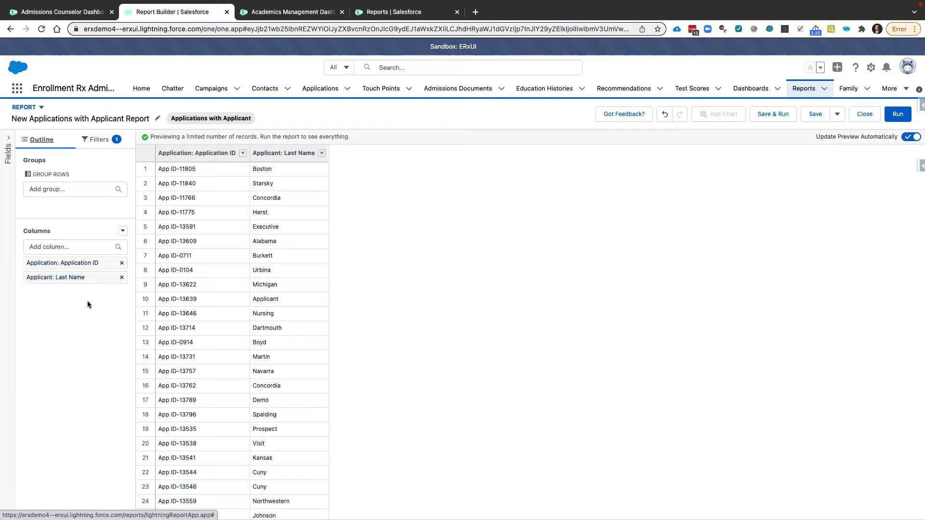
left_click(76, 249)
type("first name")
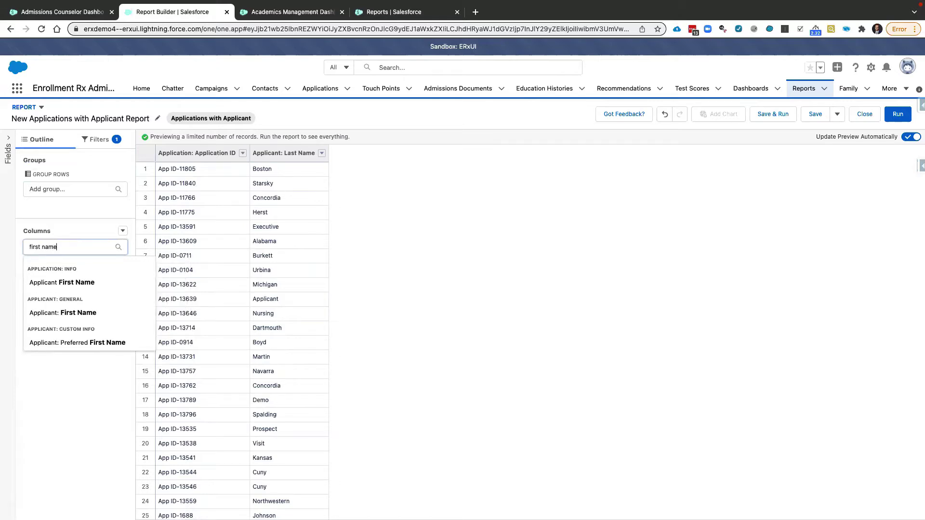
left_click(60, 312)
mouse_move(75, 292)
left_mouse_down()
mouse_move(76, 264)
mouse_move(68, 296)
mouse_move(77, 289)
left_mouse_up()
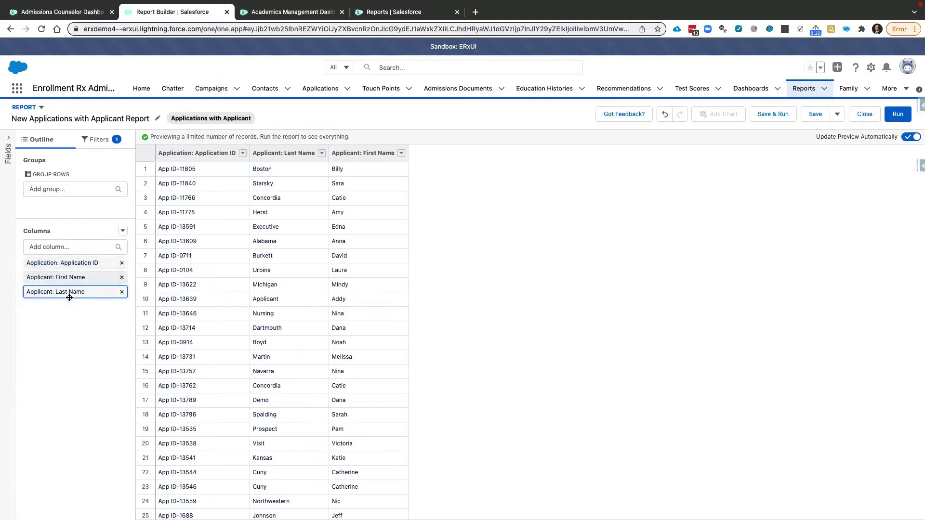
Step: Add the Academic Level, Academic Program and Term columns from the application info fields to the report
left_click(73, 247)
type("academic level")
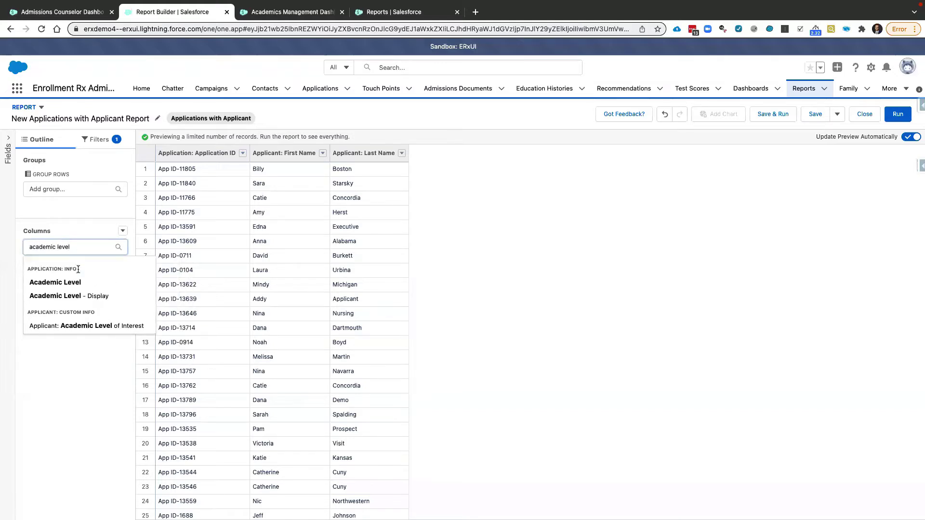
left_click(62, 283)
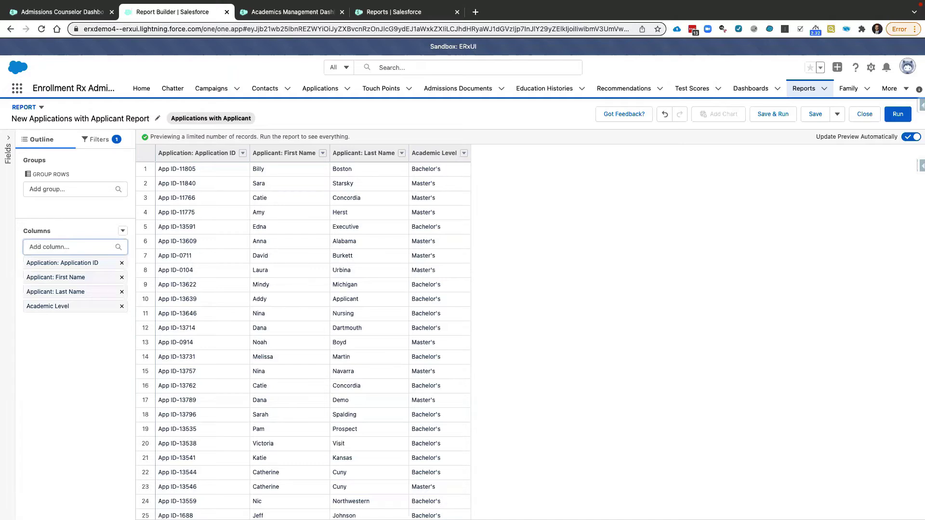
type("academic")
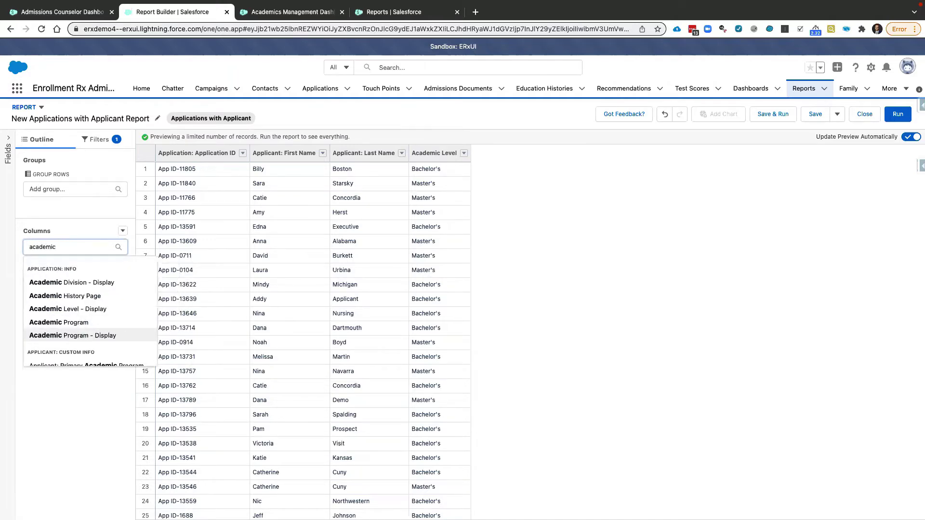
type(" prog")
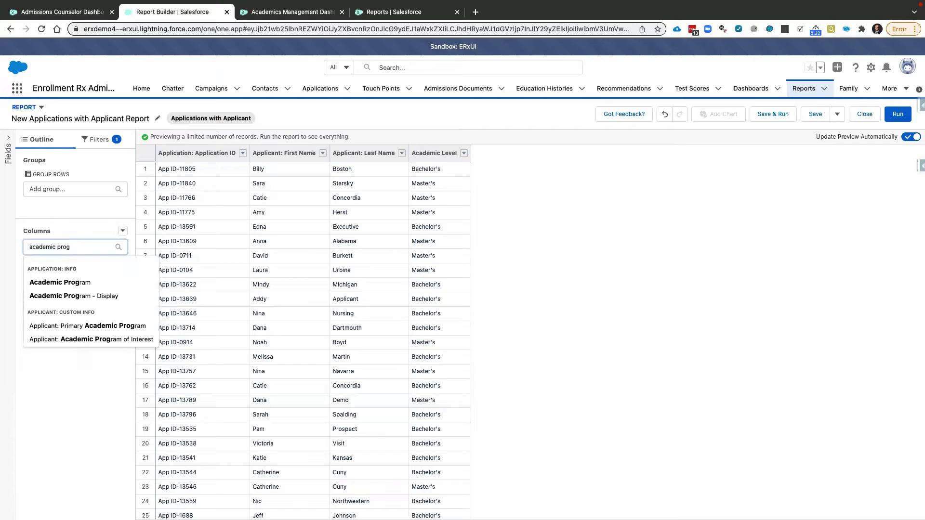
left_click(76, 283)
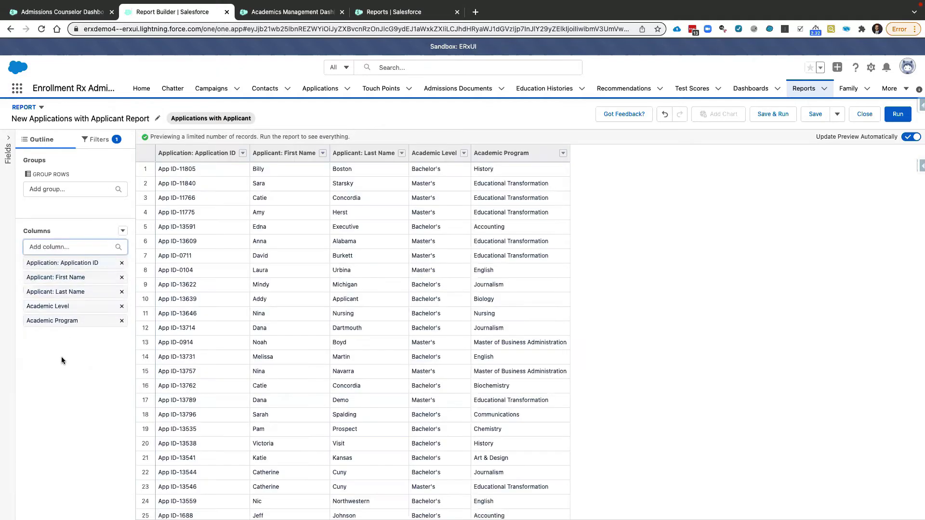
type("term")
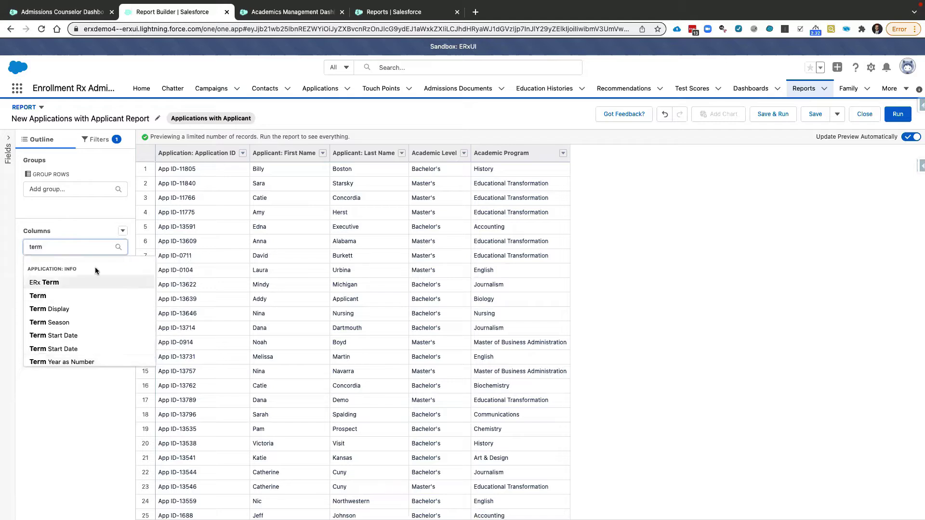
left_click(59, 295)
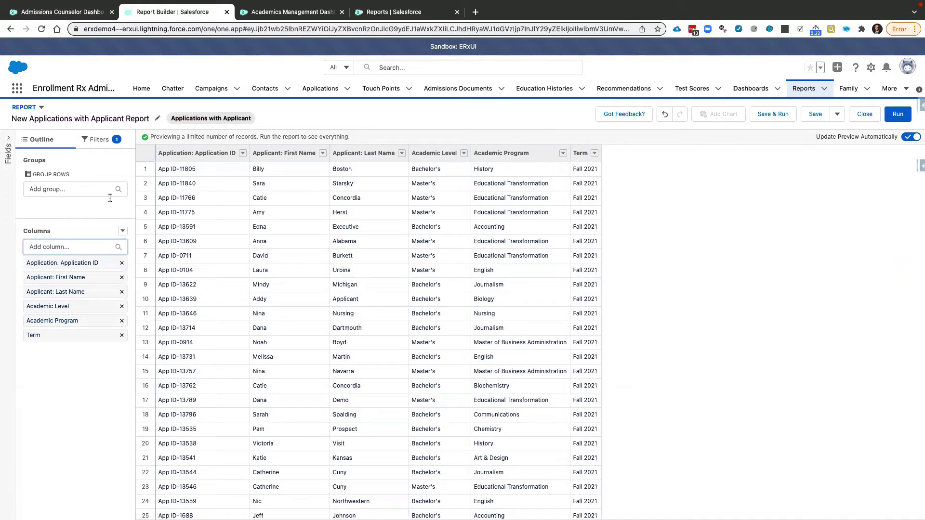
Step: Group the report rows by the application's Admissions Status
left_click(70, 190)
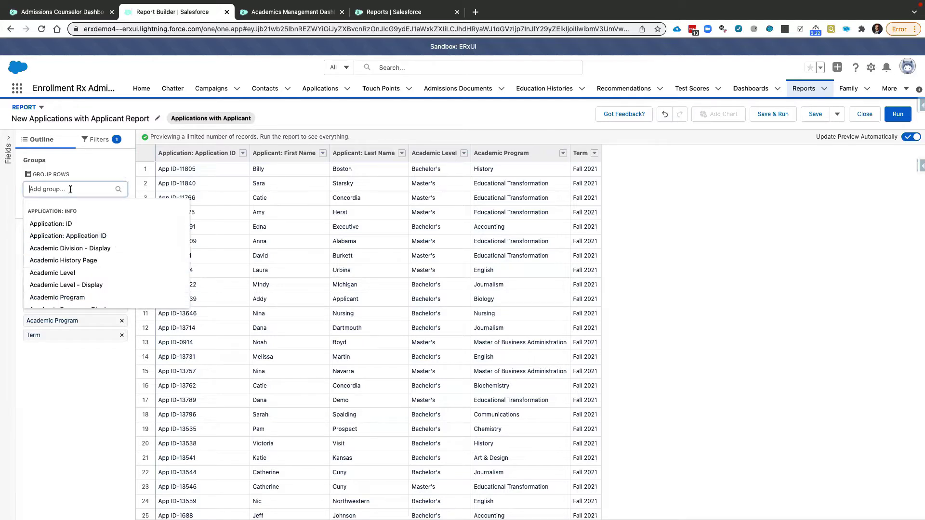
type("admis")
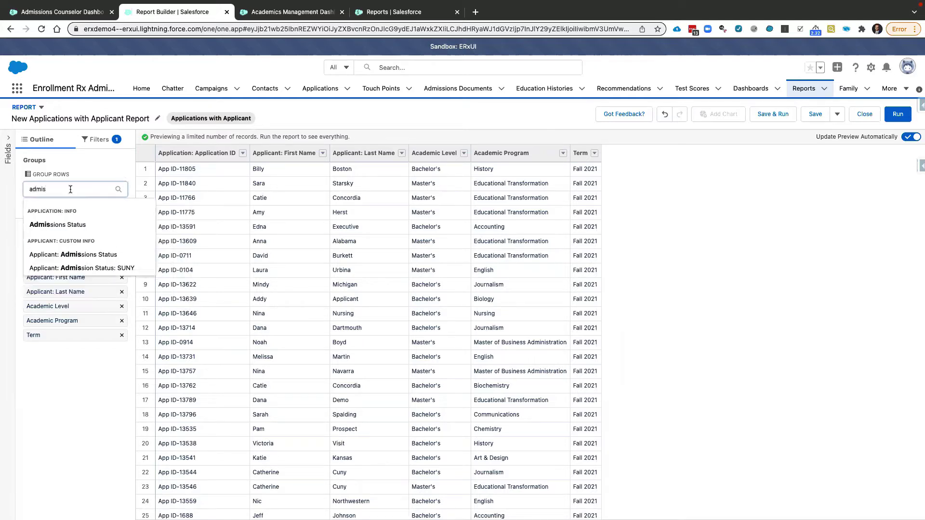
left_click(53, 226)
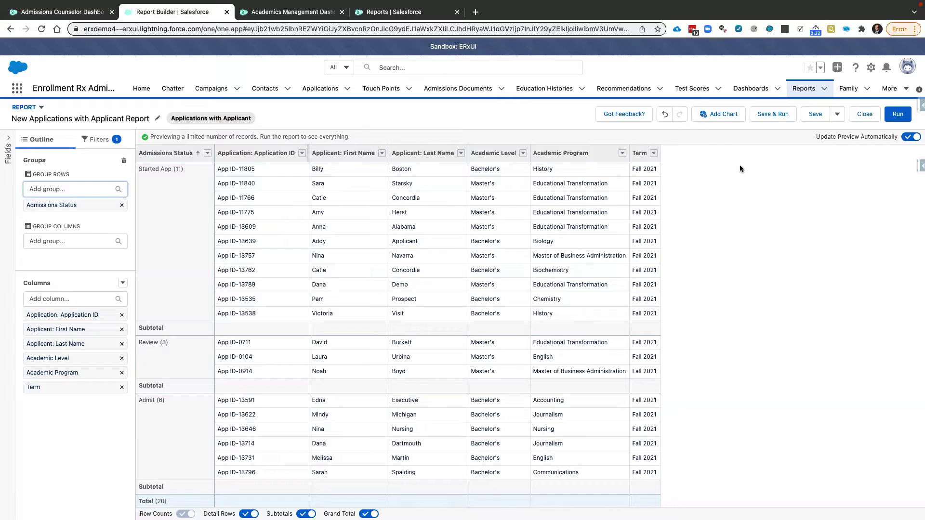
Step: Save and run the report as "All Fall 2021 Applications" in the ERx Custom Reports folder
left_click(774, 114)
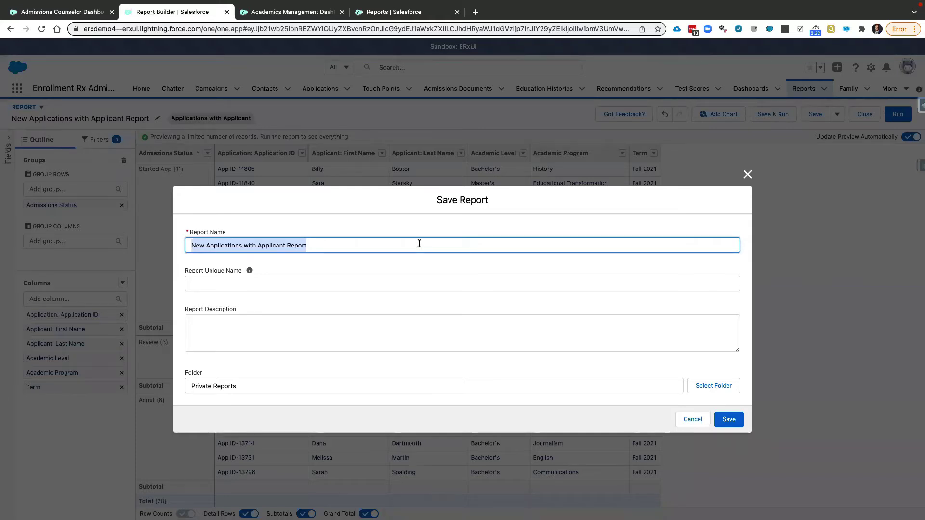
type("All Fall 202")
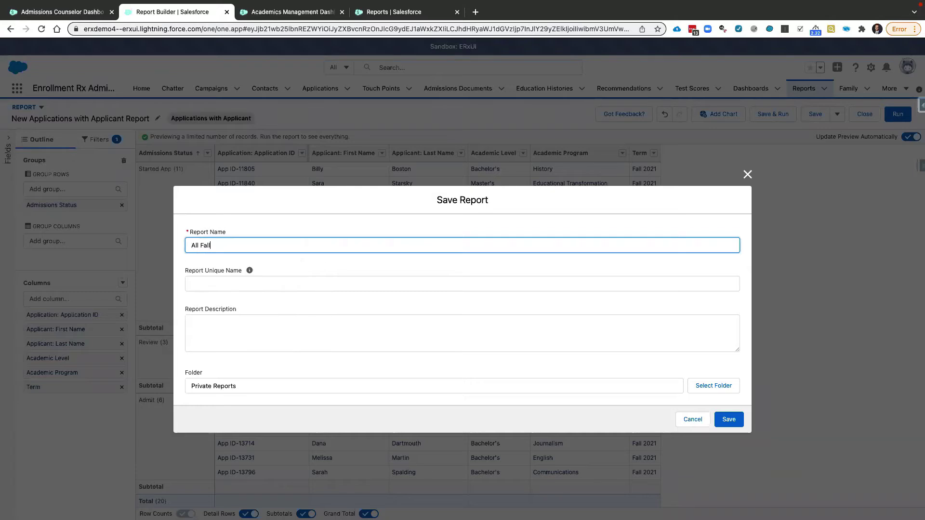
type("1 Applications")
left_click(715, 386)
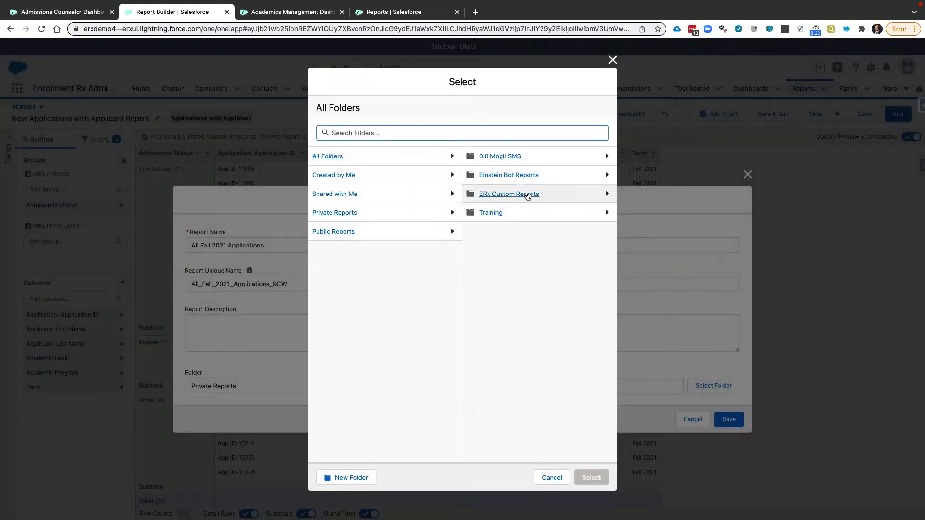
left_click(528, 195)
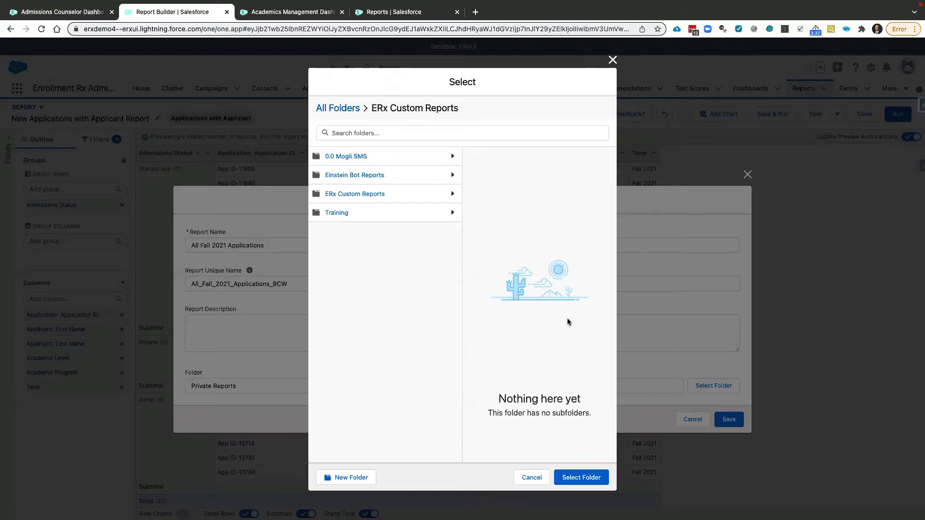
left_click(583, 477)
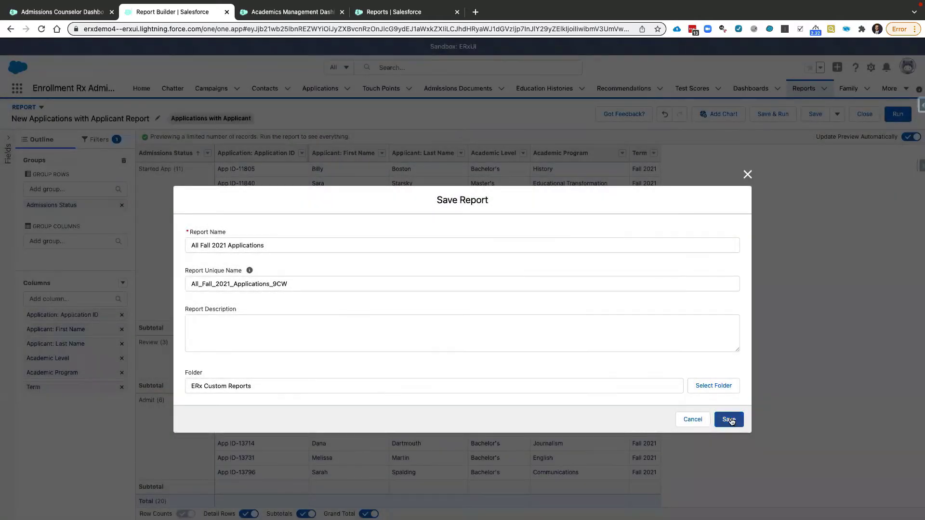
left_click(729, 420)
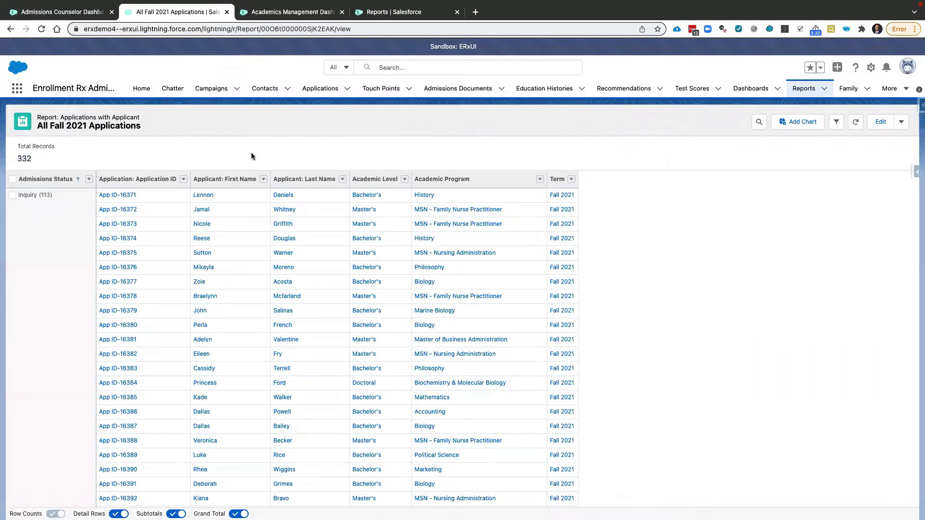
Step: Examine the All Fall 2021 Applications report from the first admissions status group down to the grand total
scroll(515, 326, "down", 1)
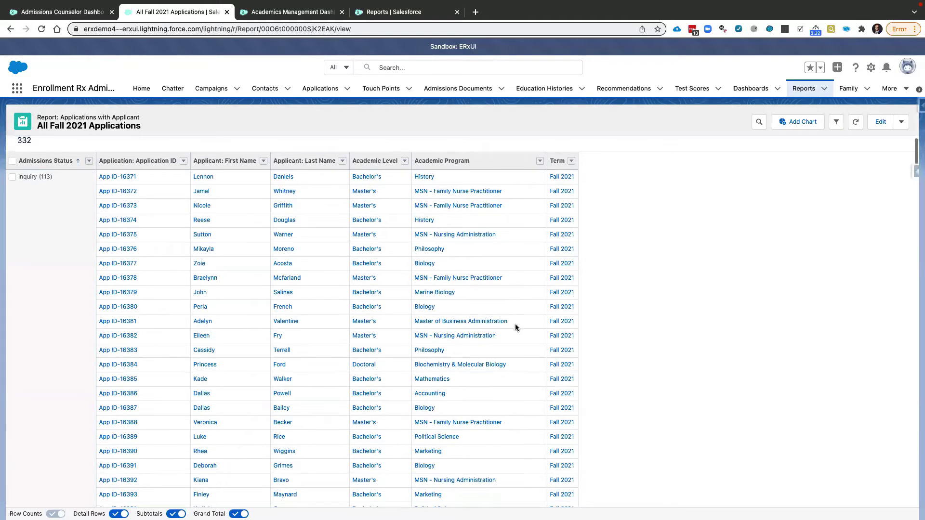
scroll(500, 325, "up", 1)
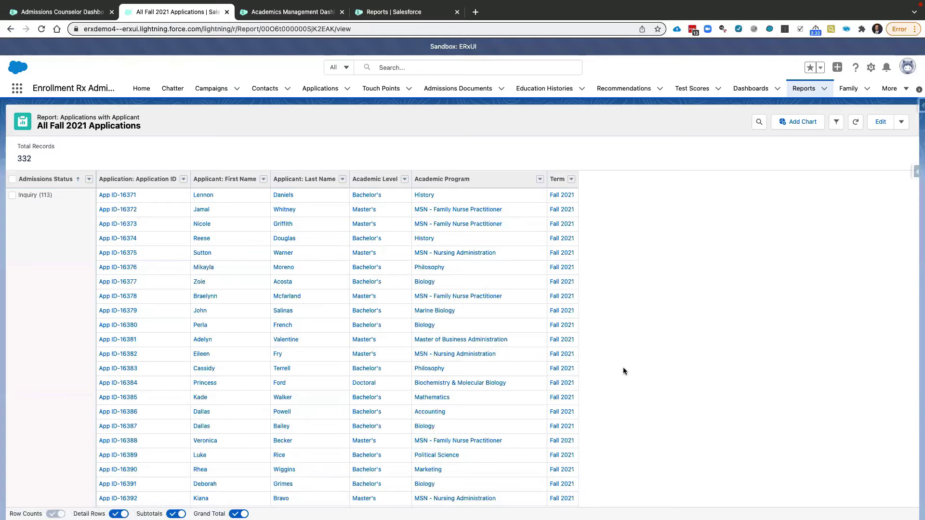
scroll(623, 370, "down", 20)
scroll(623, 367, "down", 8)
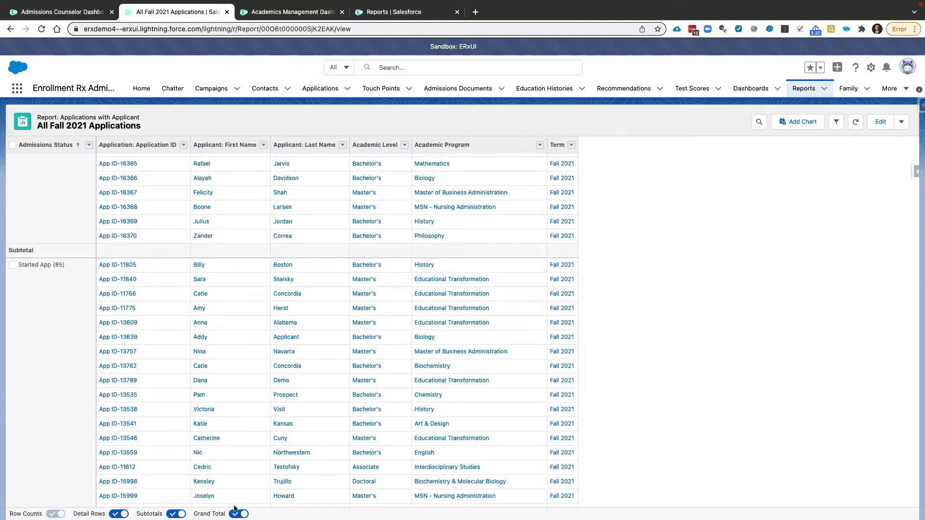
scroll(615, 380, "down", 10)
scroll(615, 382, "down", 15)
scroll(615, 380, "down", 15)
scroll(616, 381, "down", 15)
scroll(615, 382, "down", 15)
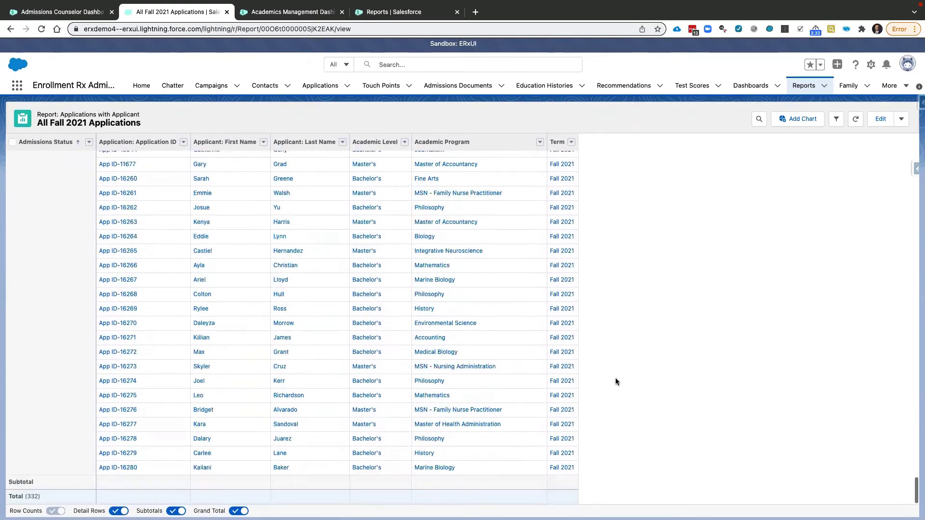
Step: Edit the Admissions Counselor Dashboard and add the All Fall 2021 Applications report to it as a funnel chart component
left_click(80, 8)
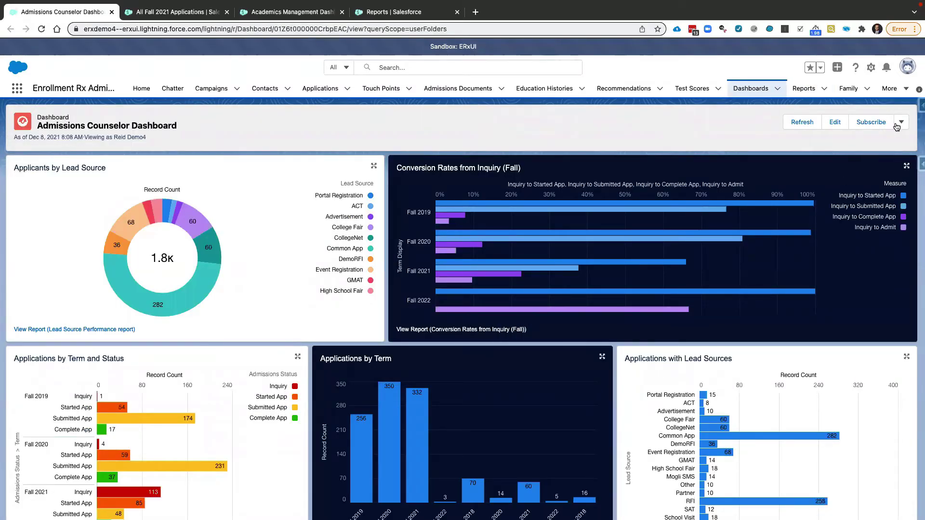
left_click(835, 123)
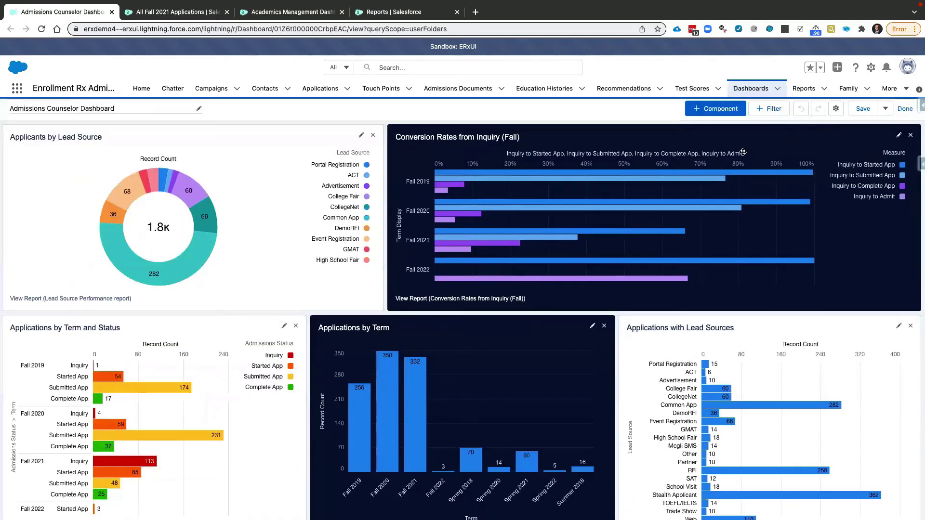
left_click(711, 109)
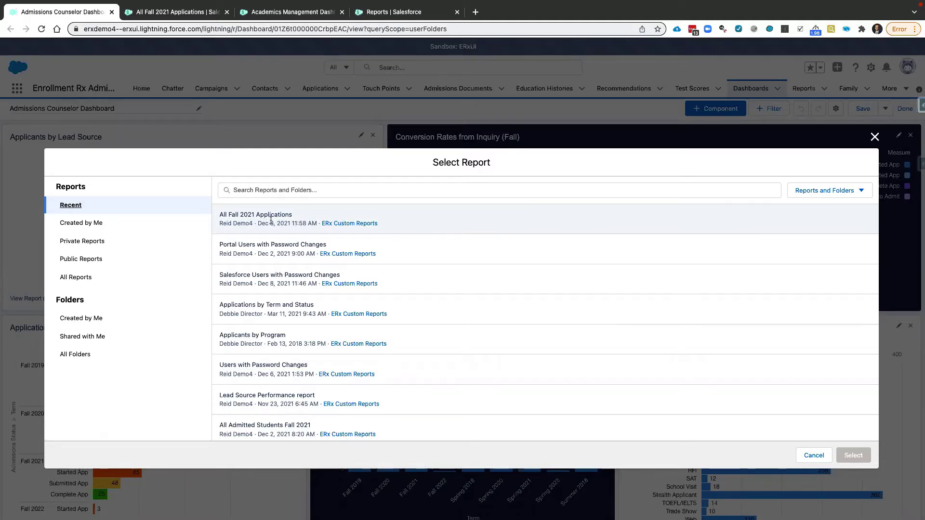
left_click(305, 218)
left_click(855, 455)
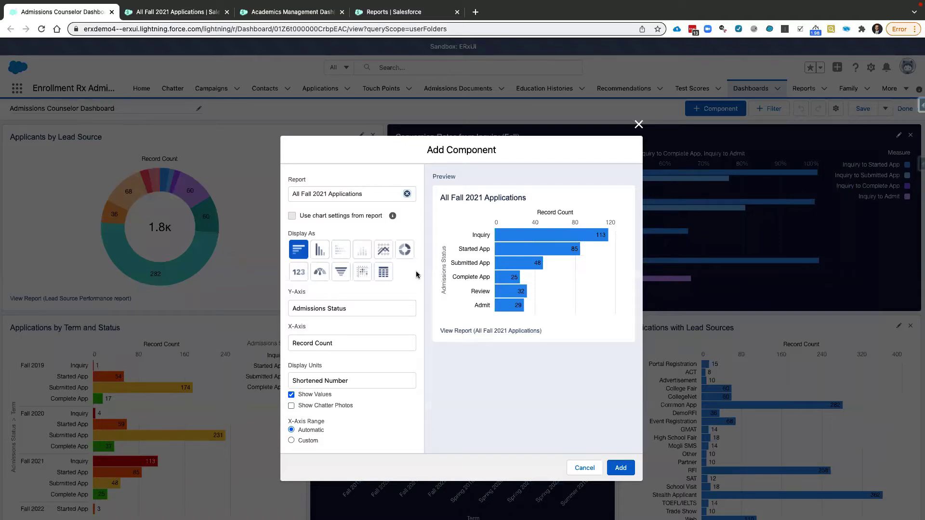
left_click(342, 272)
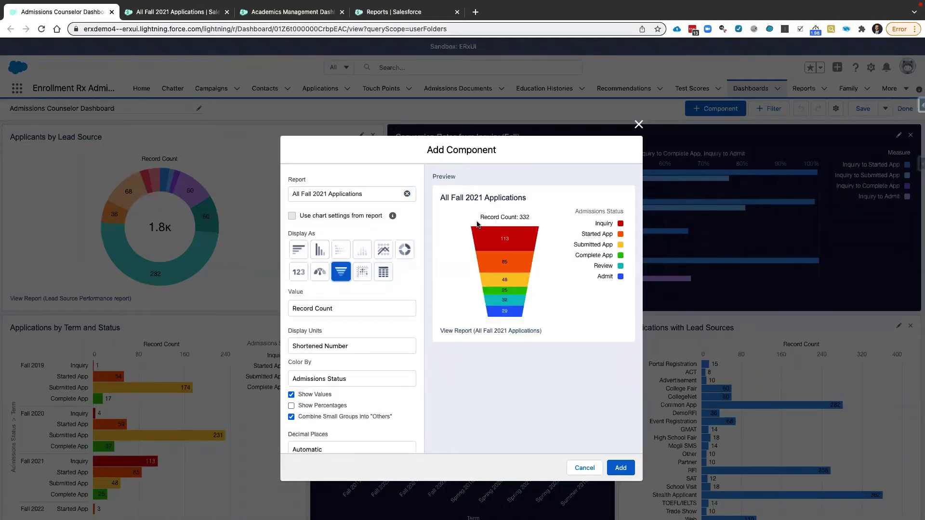
mouse_move(510, 317)
left_click(620, 468)
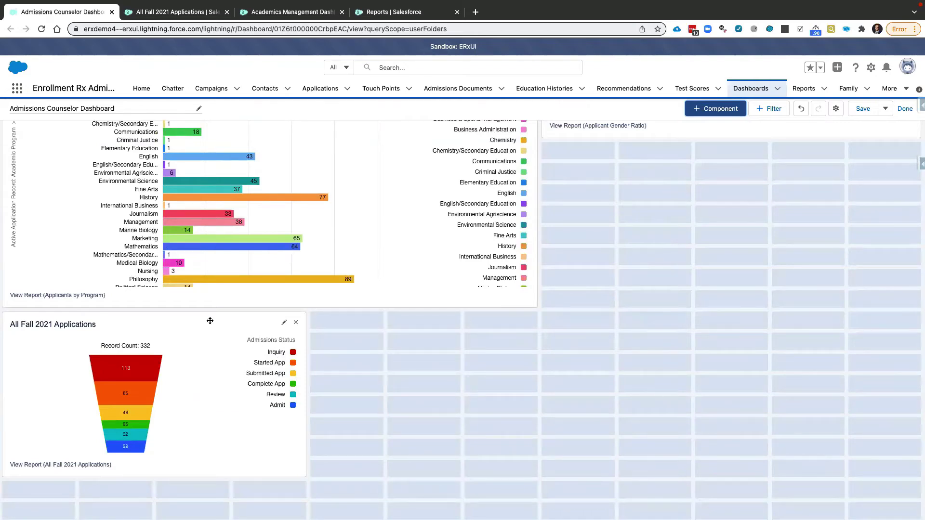
Step: Place the All Fall 2021 Applications funnel directly beneath Applicant Gender Ratio and widen it to match that component's width
left_click_drag(210, 321, 750, 159)
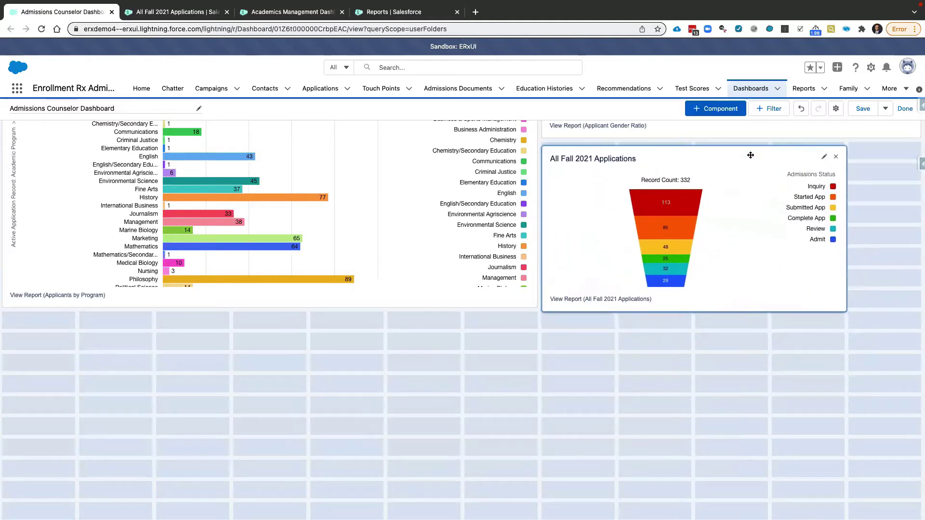
scroll(566, 312, "up", 10)
scroll(465, 325, "down", 1)
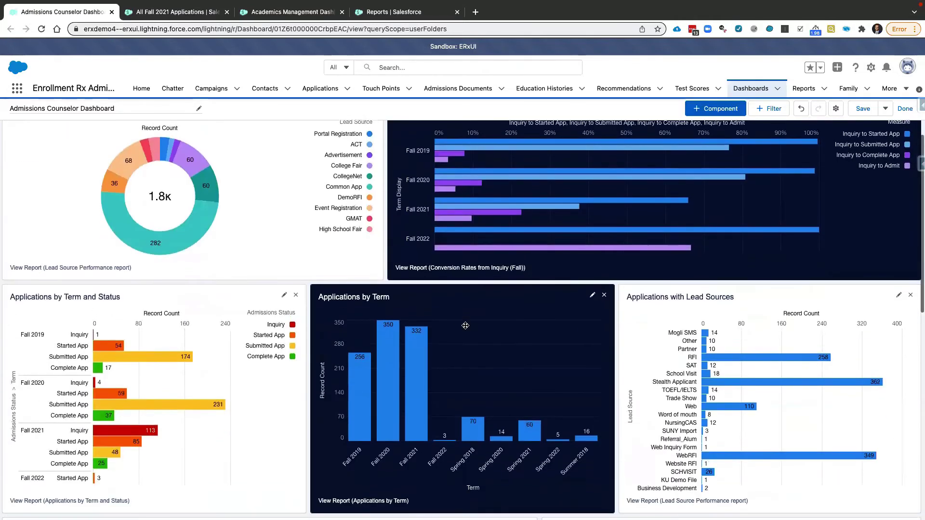
scroll(465, 325, "down", 8)
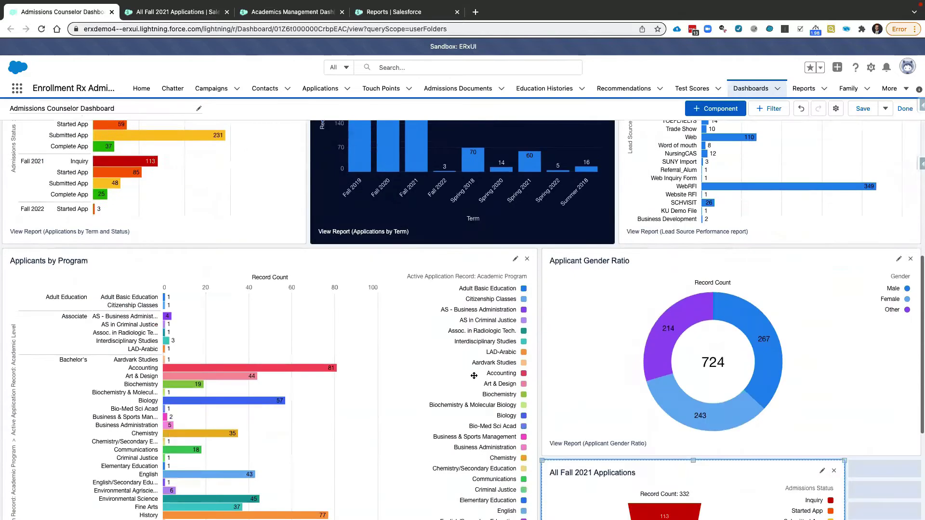
scroll(474, 375, "down", 3)
scroll(867, 402, "down", 2)
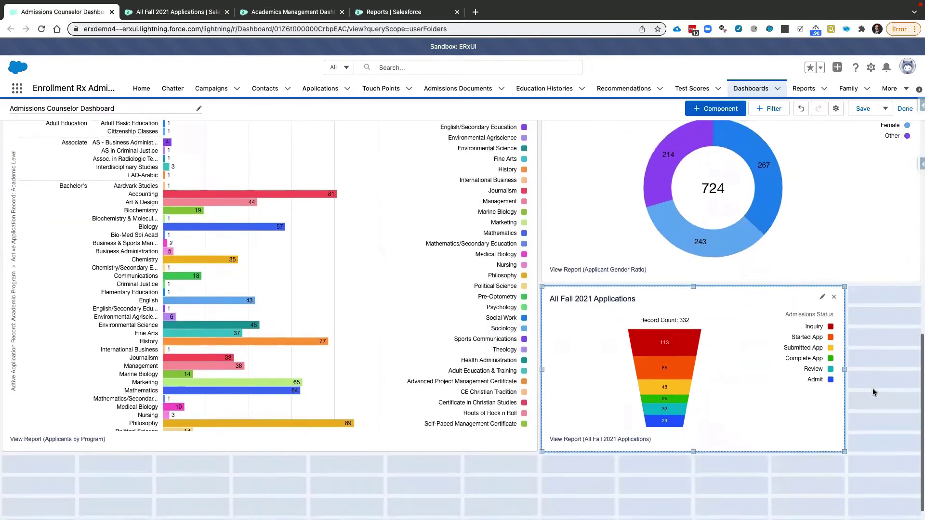
left_click_drag(845, 355, 914, 347)
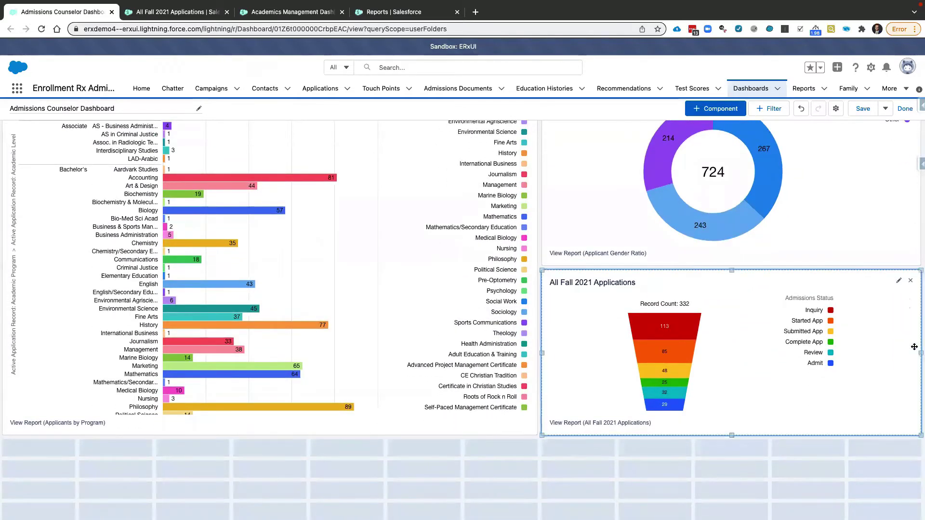
Step: Save the Admissions Counselor Dashboard and leave its edit mode
left_click(864, 110)
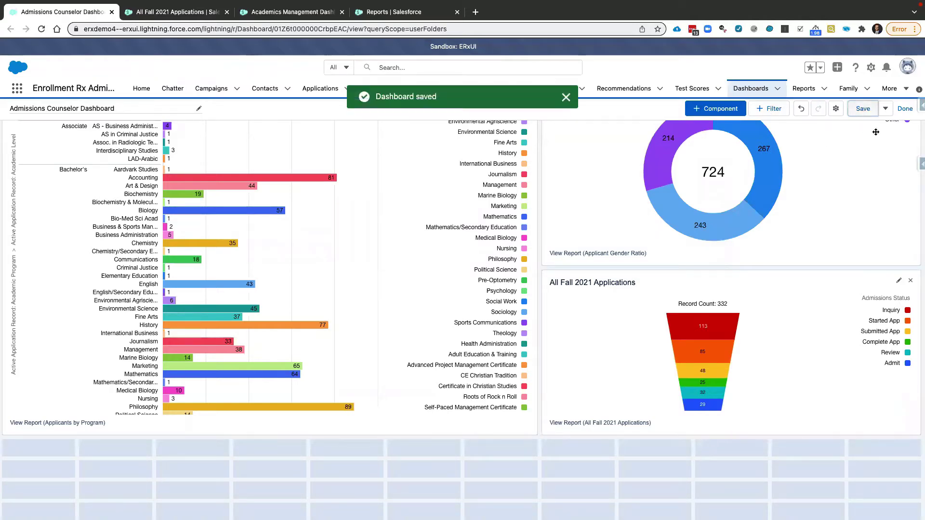
left_click(904, 110)
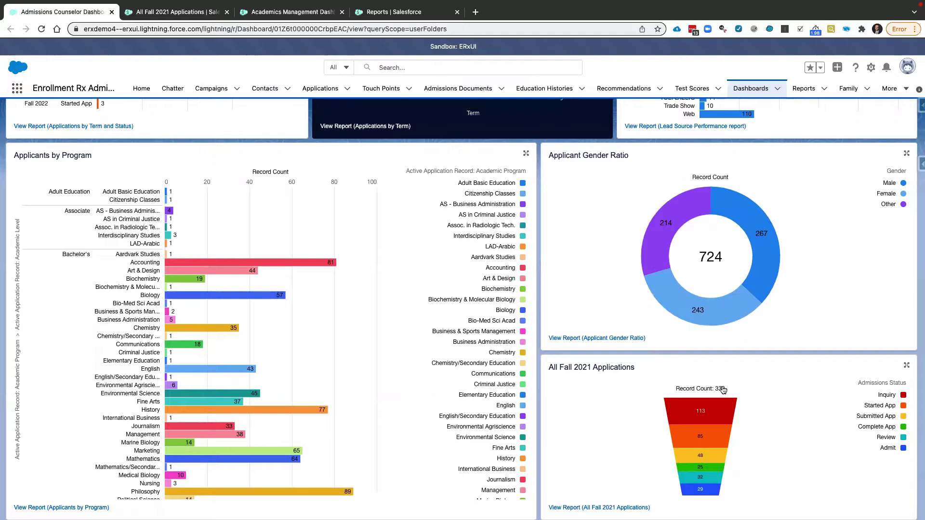
mouse_move(705, 471)
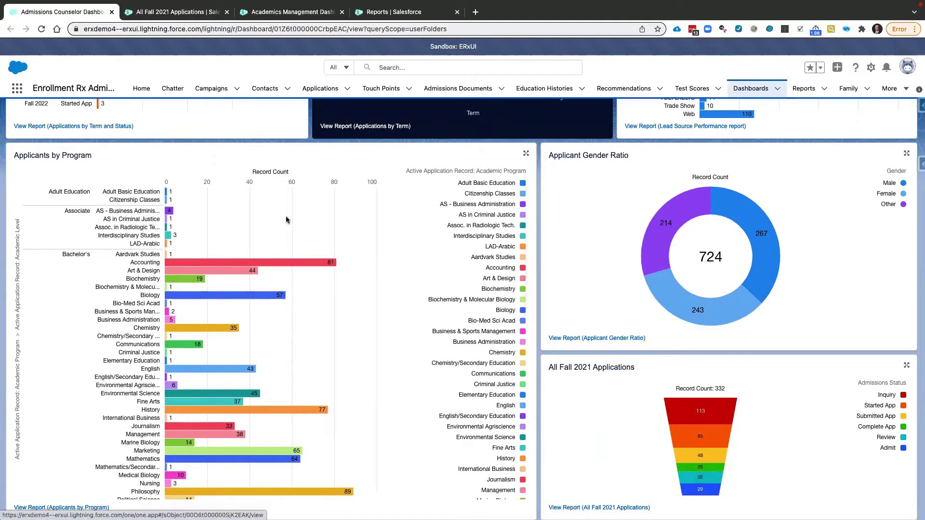
left_click(175, 12)
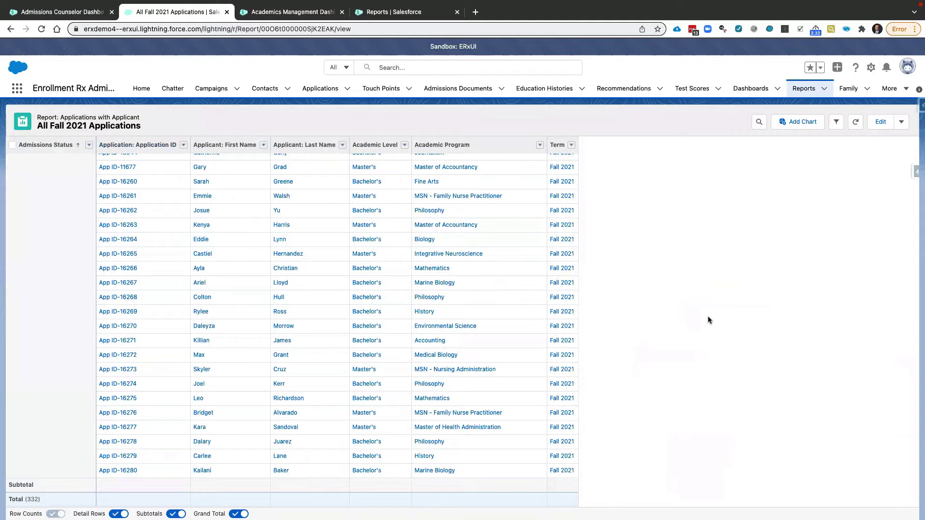
key("ctrl+Left")
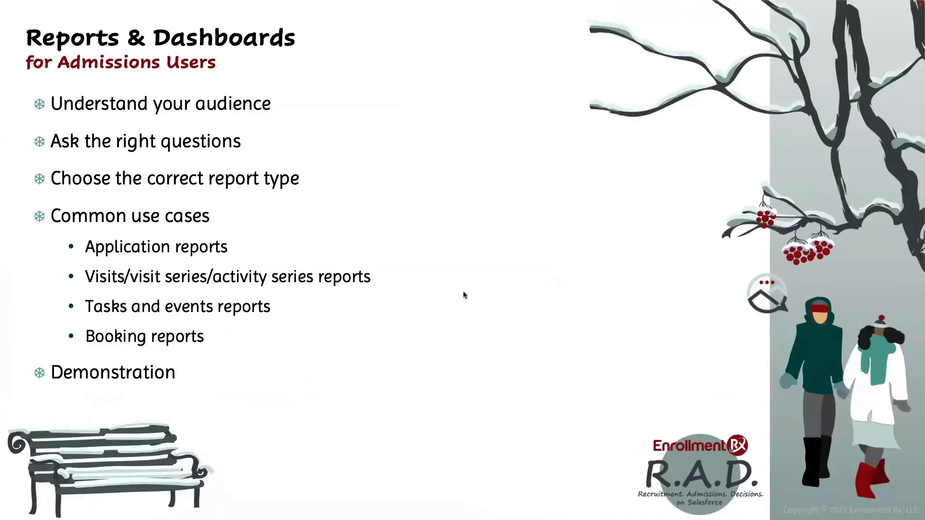
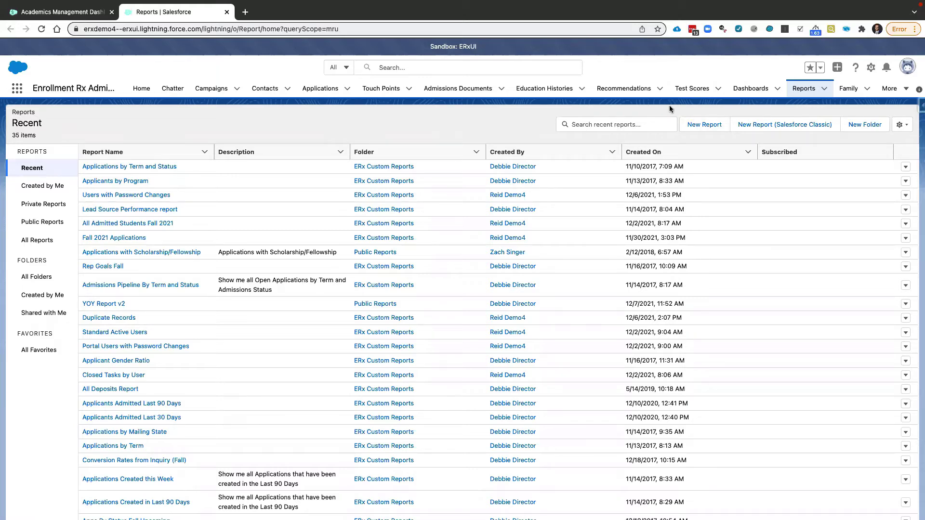
Step: Search the report types for "applications w" and start a new report of the type Applications with Applicant
left_click(698, 125)
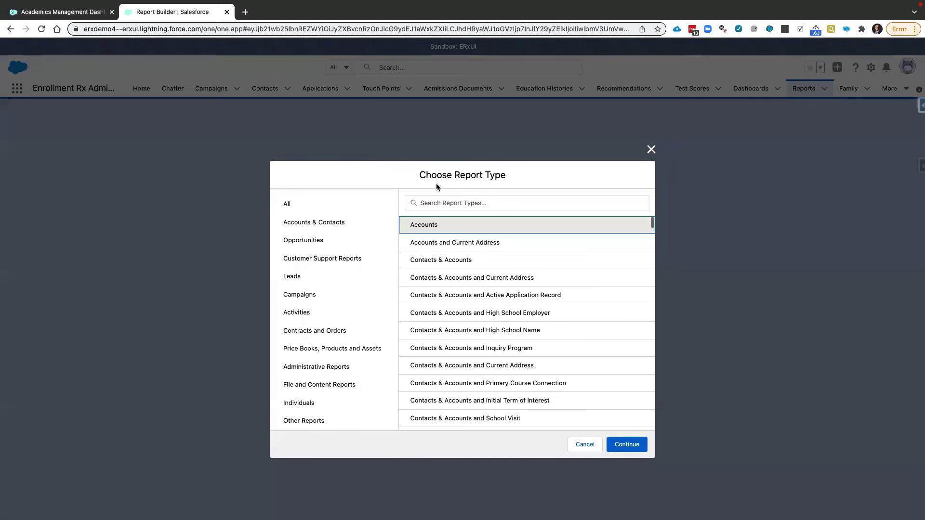
left_click(464, 201)
type("applications w")
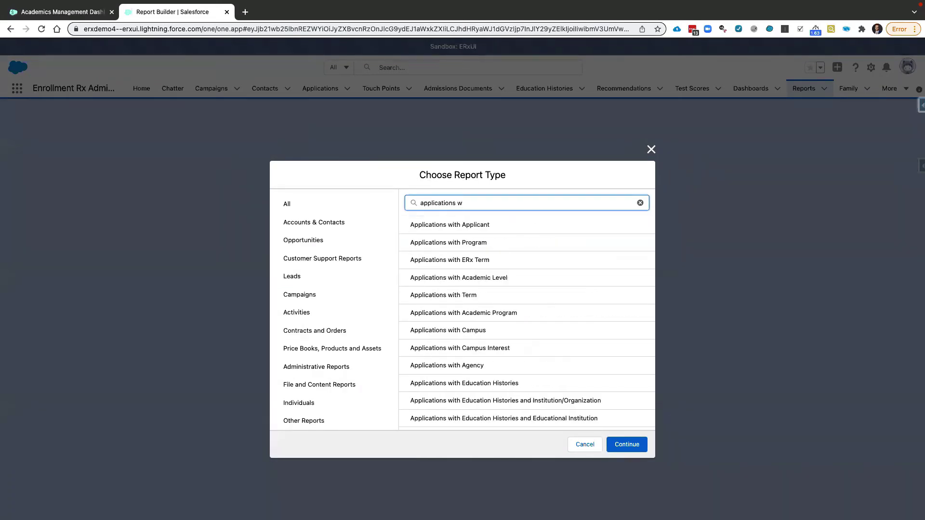
left_click(485, 226)
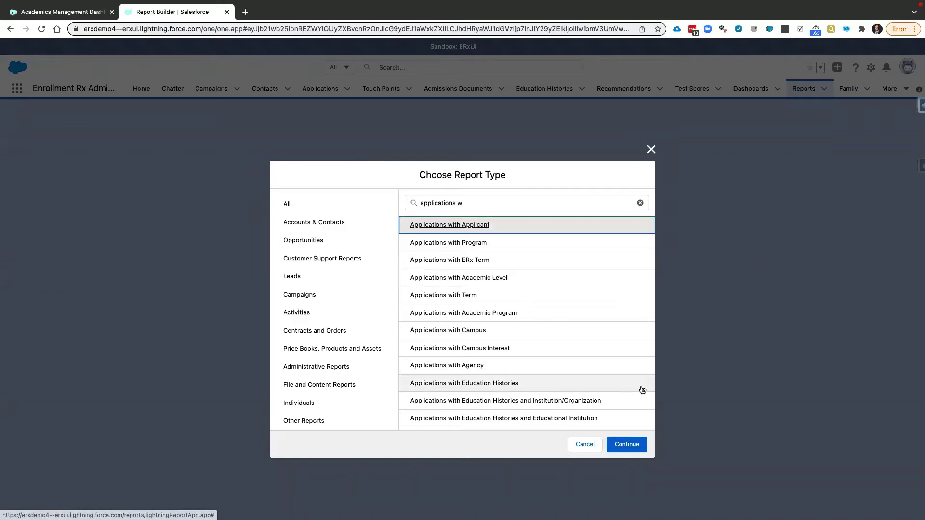
left_click(627, 442)
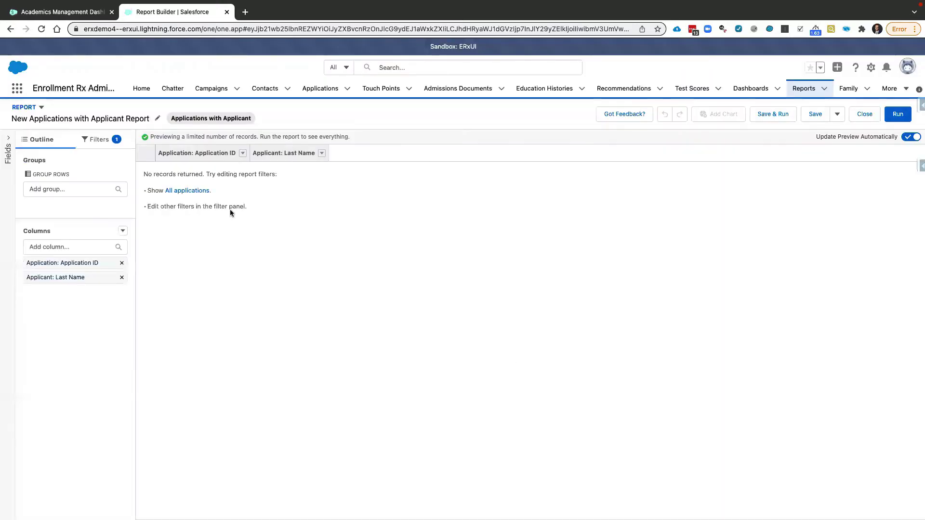
Step: Set the report's Show Me filter to All applications and apply it
left_click(97, 143)
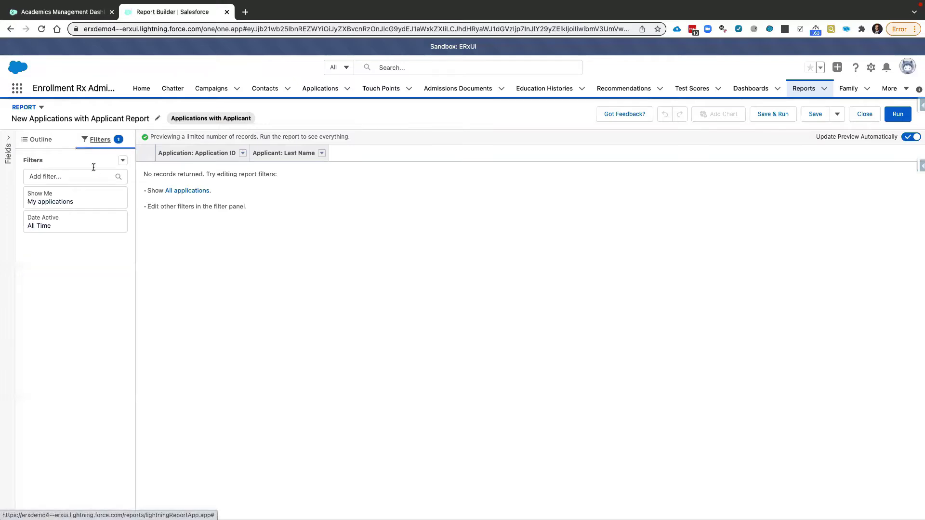
left_click(61, 198)
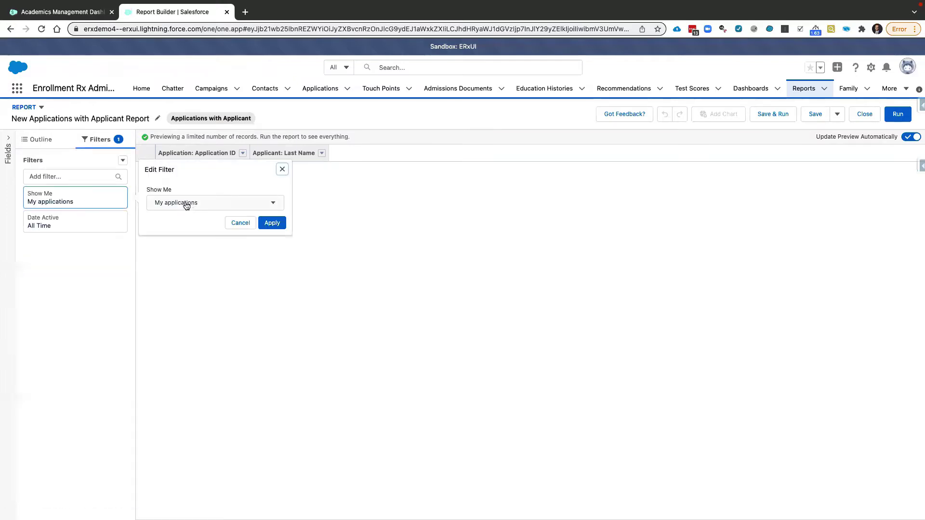
left_click(186, 203)
left_click(182, 286)
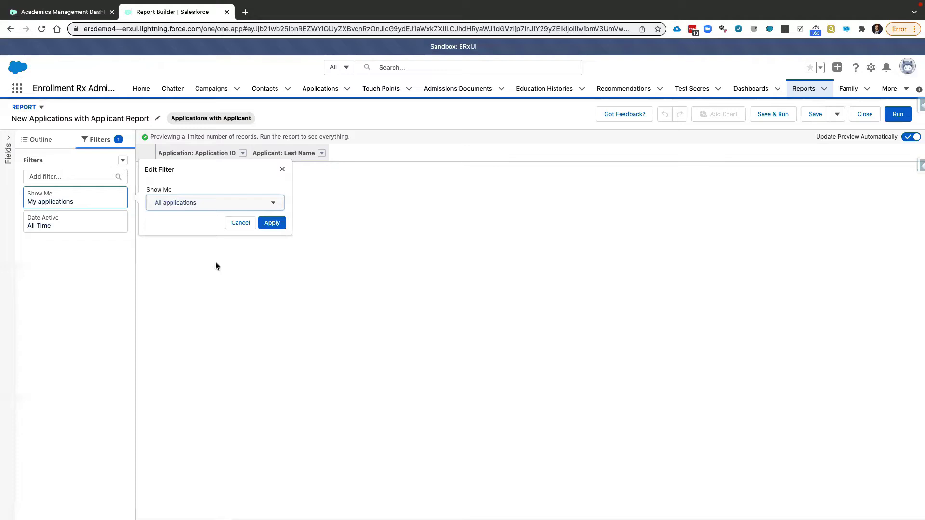
left_click(272, 223)
Step: Add a filter on Term equals Fall 2021 to the report and apply it
left_click(75, 177)
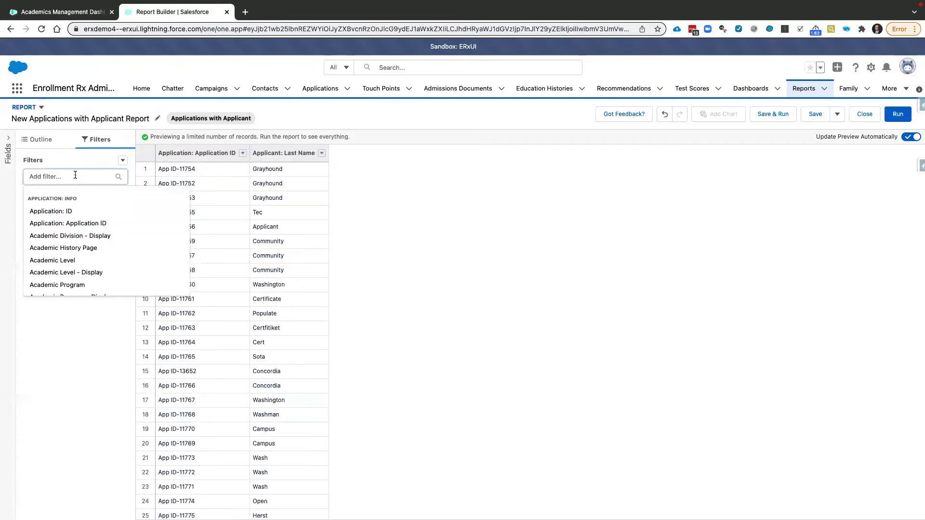
type("te")
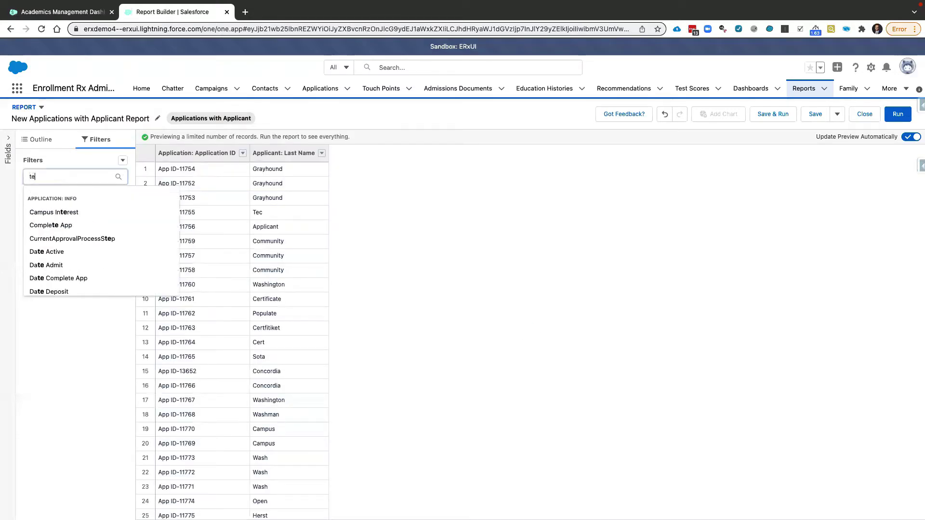
type("rm")
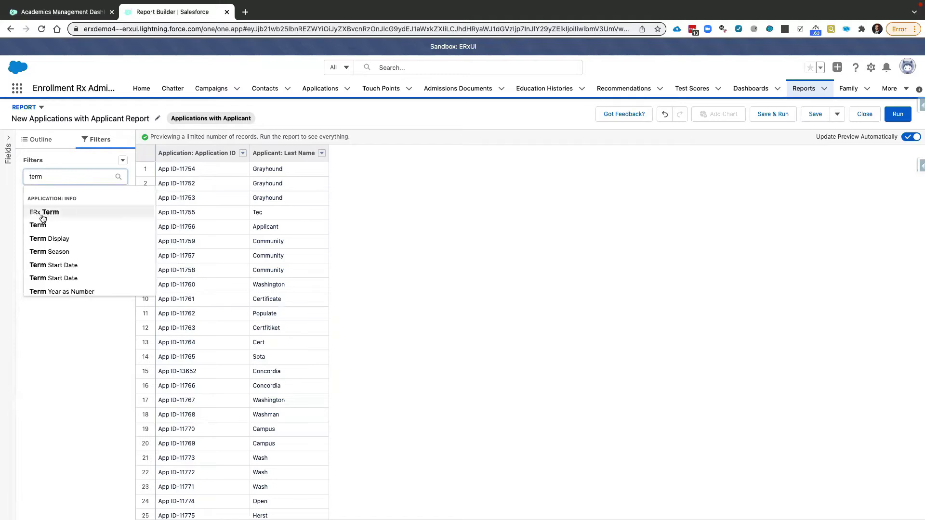
left_click(41, 226)
left_click(171, 261)
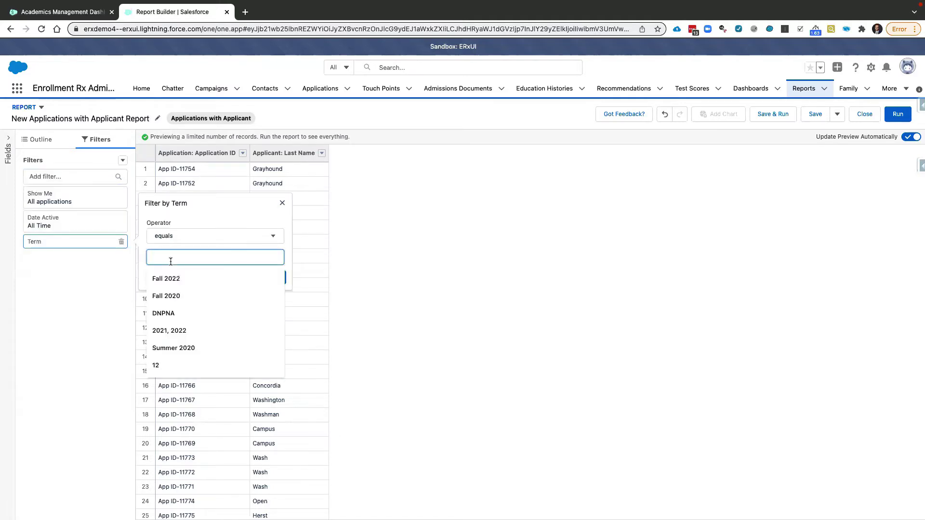
type("Fall 2021")
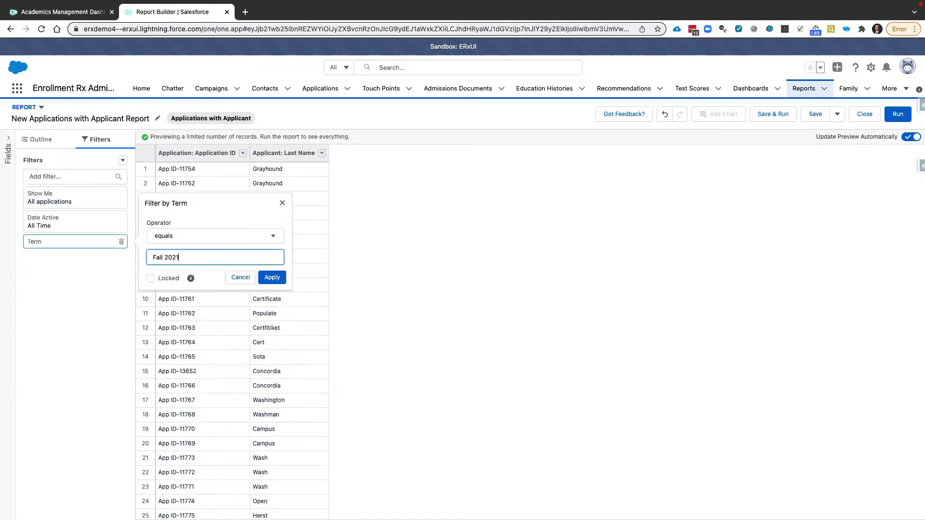
left_click(283, 278)
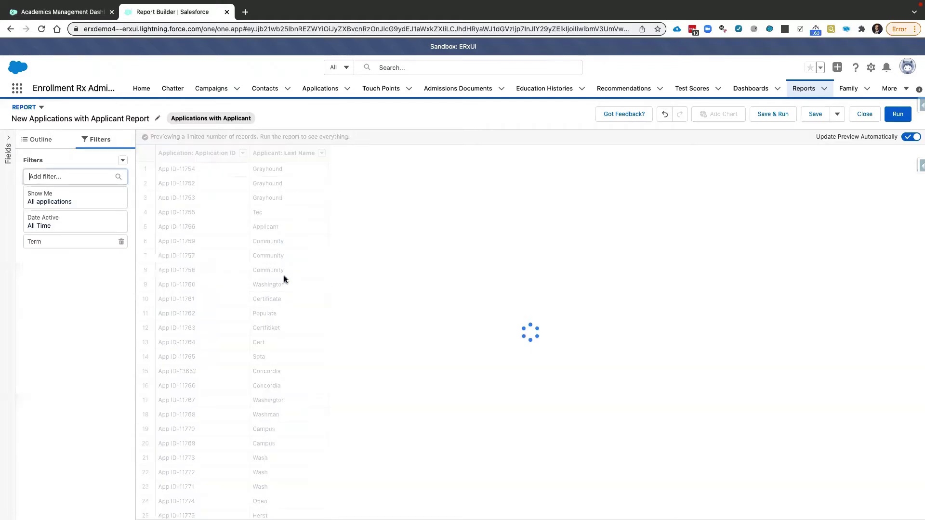
Step: Add the Applicant: First Name column to the report and place it directly before Applicant: Last Name
left_click(36, 140)
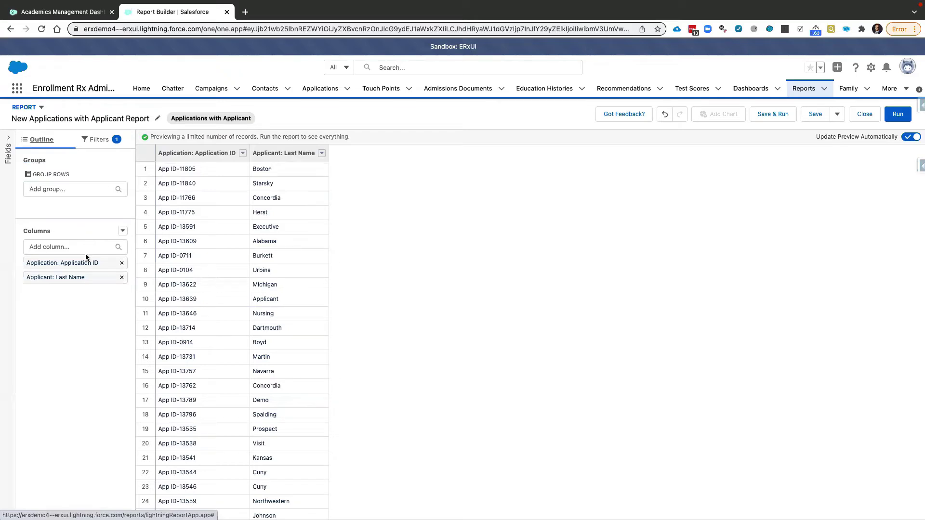
left_click(72, 251)
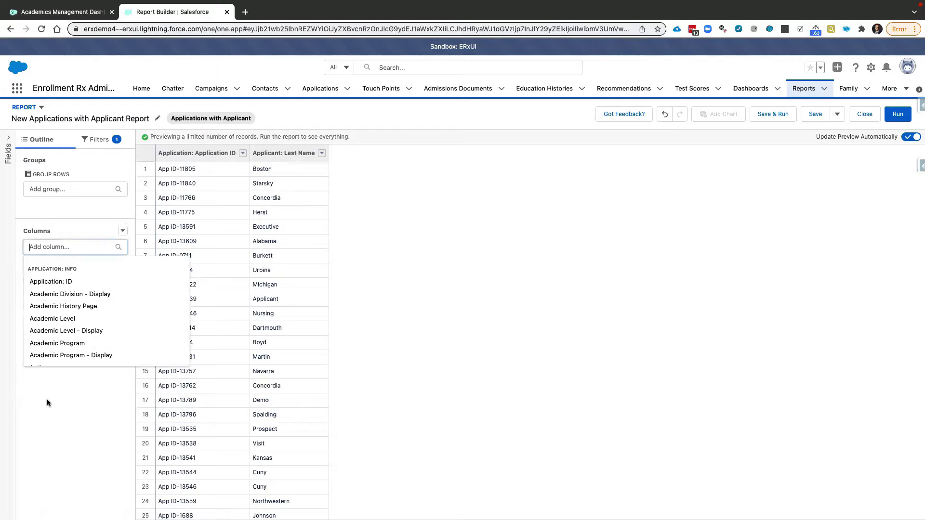
type("first")
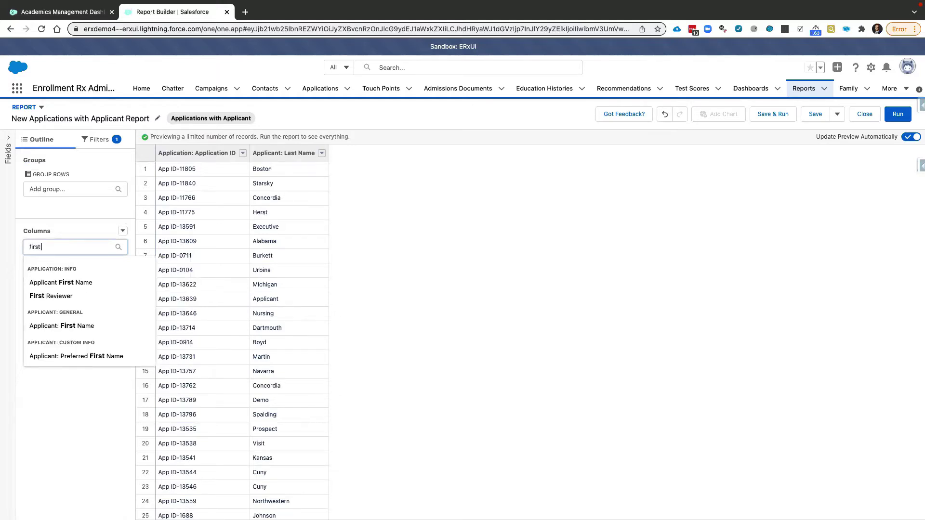
type(" name")
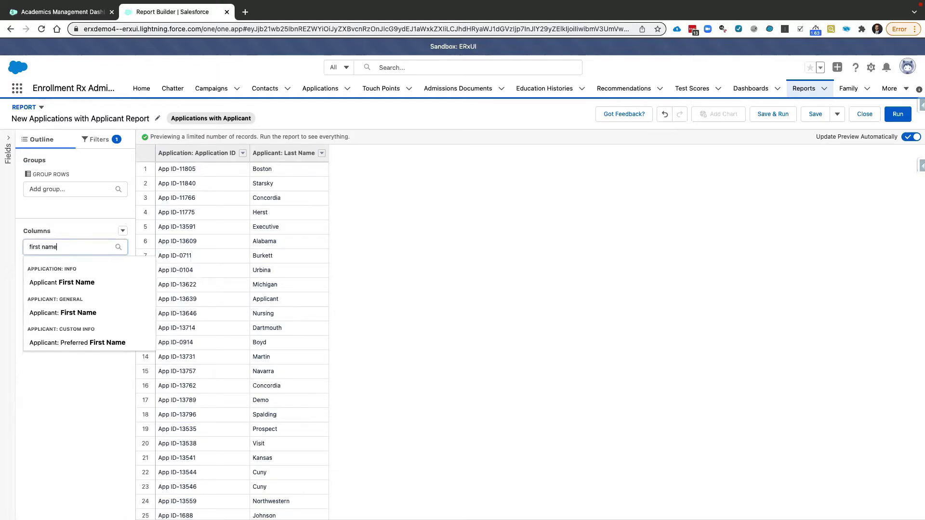
left_click(71, 313)
left_click_drag(72, 292, 72, 275)
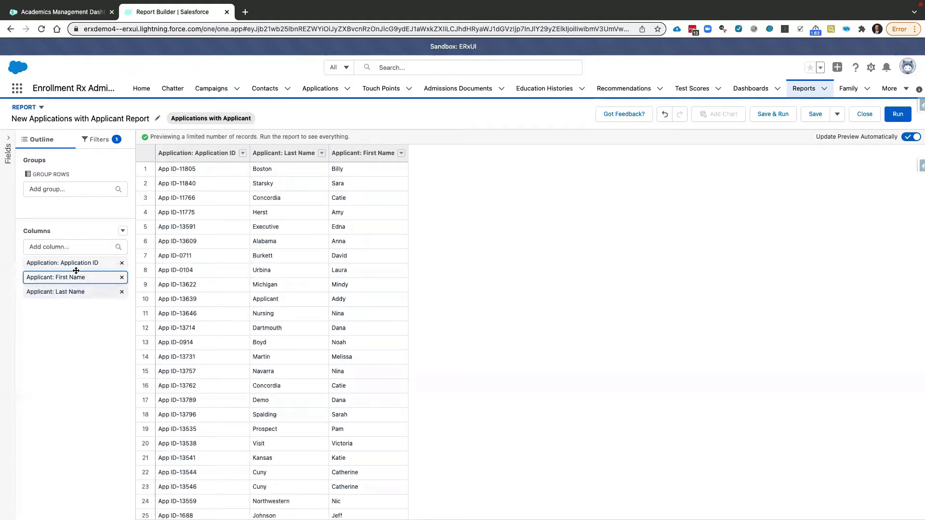
Step: Add the Academic Level and Academic Program columns and remove the Application: Application ID column
left_click(68, 247)
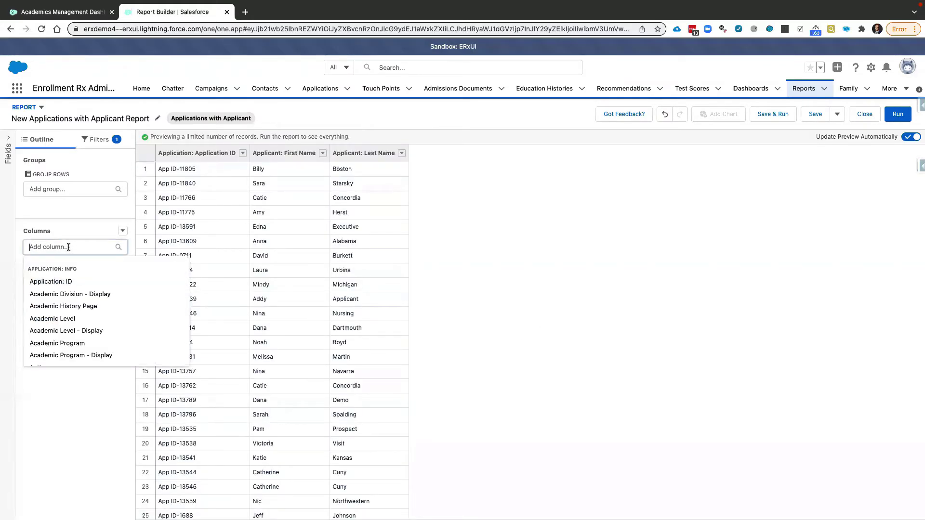
type("academic le")
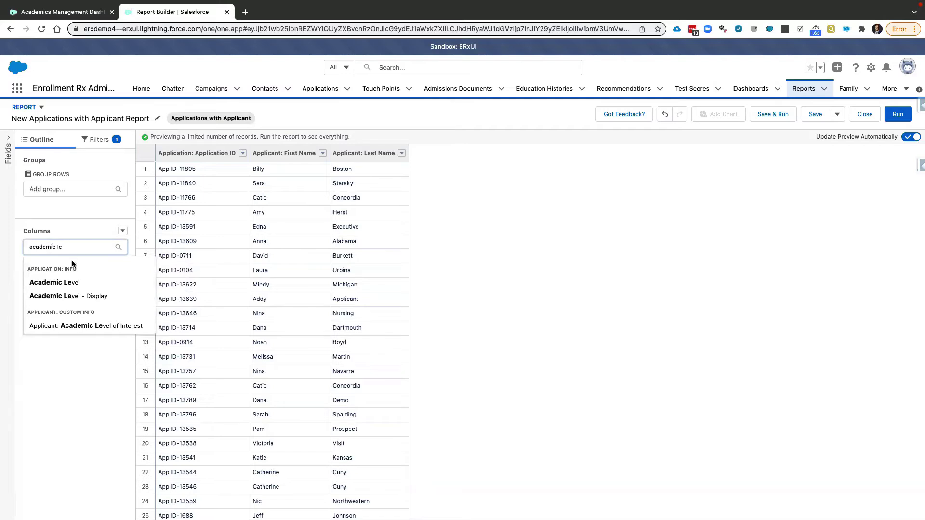
left_click(68, 283)
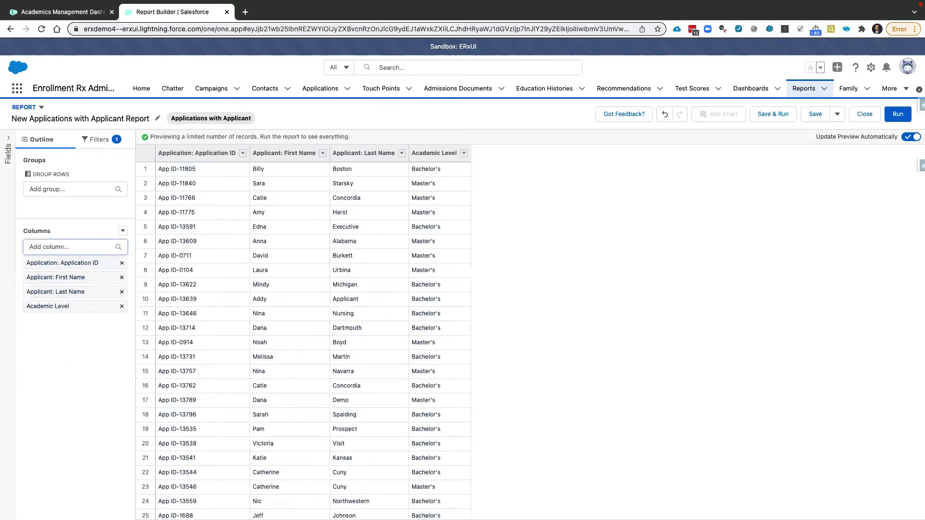
type("program")
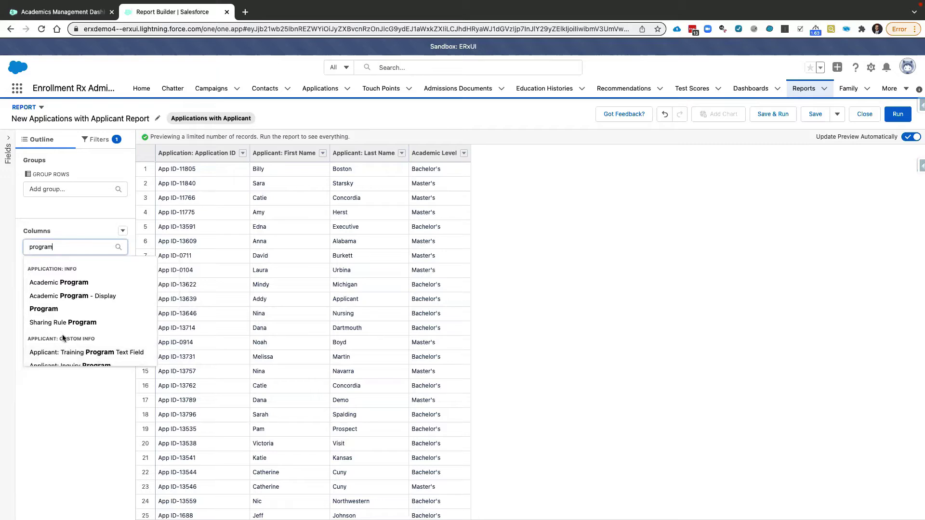
left_click(60, 283)
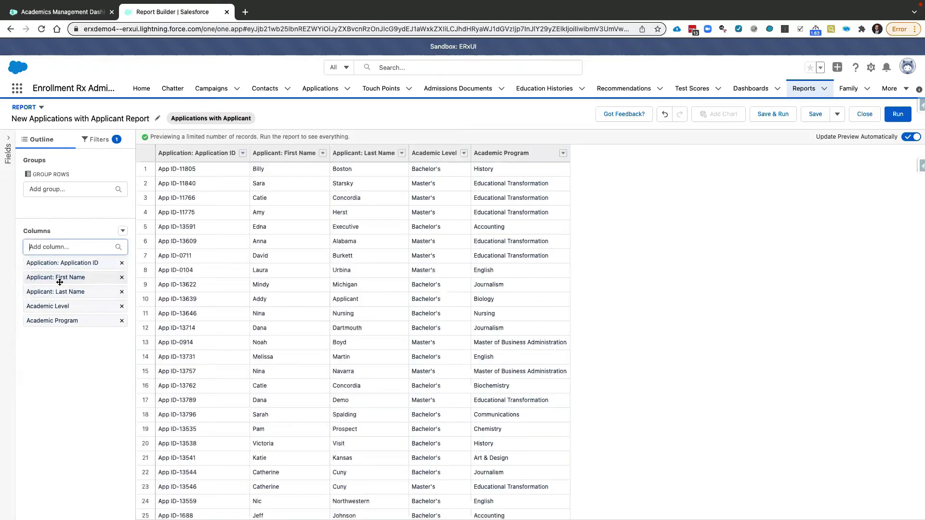
left_click(121, 263)
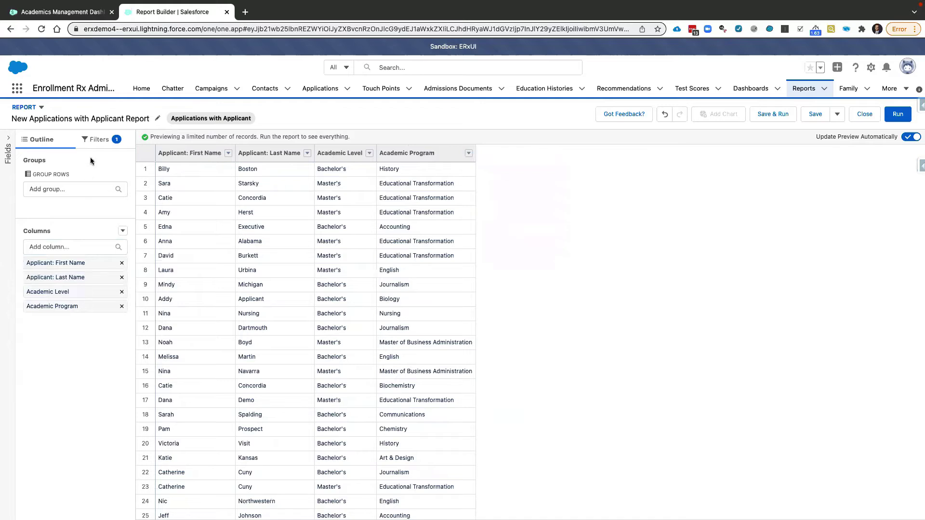
Step: Add a filter on the application's Admissions Status equals Admit and apply it
left_click(97, 140)
left_click(58, 170)
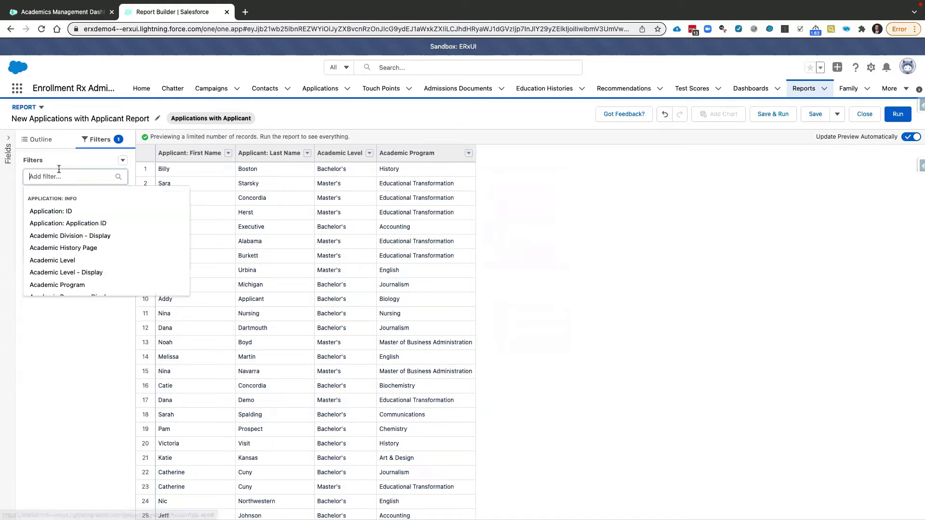
type("admission")
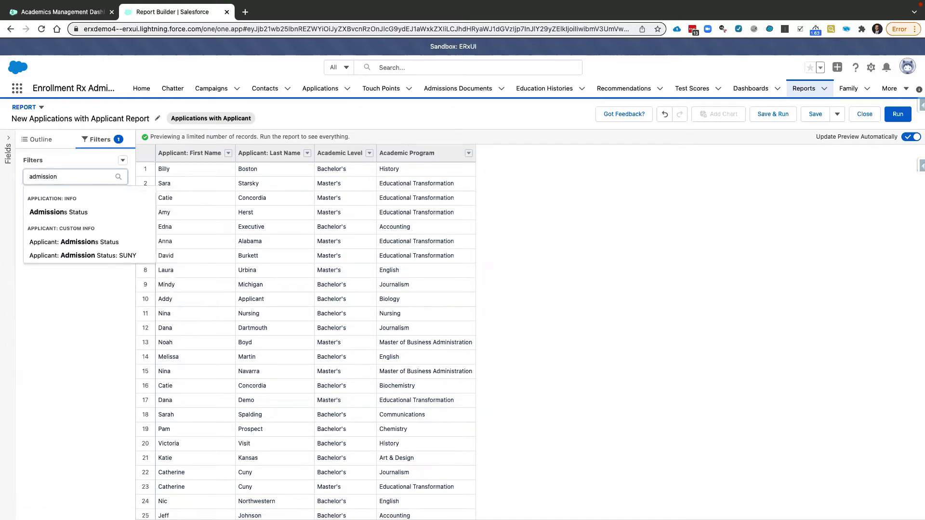
left_click(58, 212)
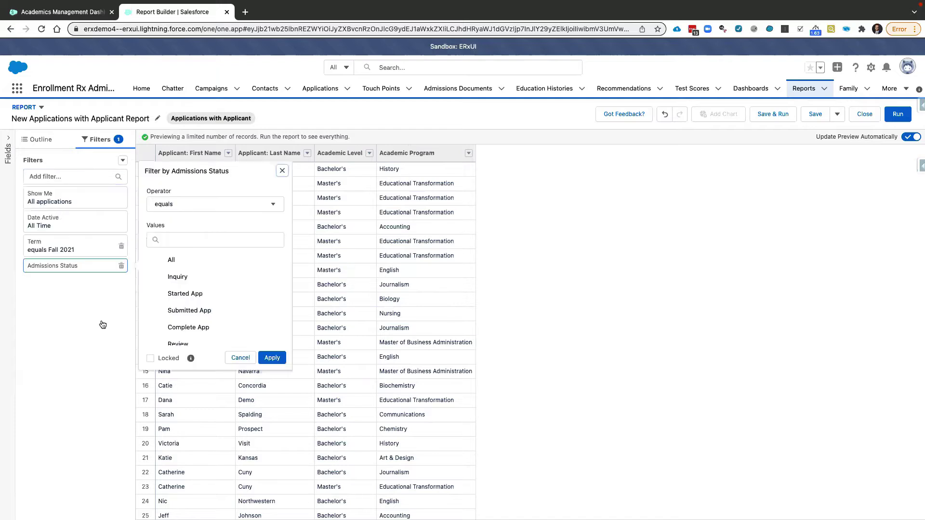
scroll(244, 311, "down", 3)
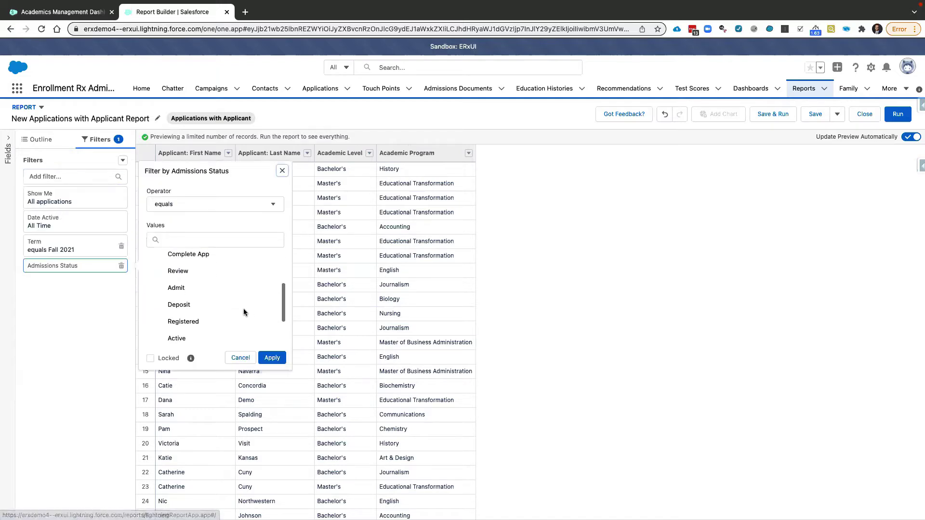
left_click(207, 284)
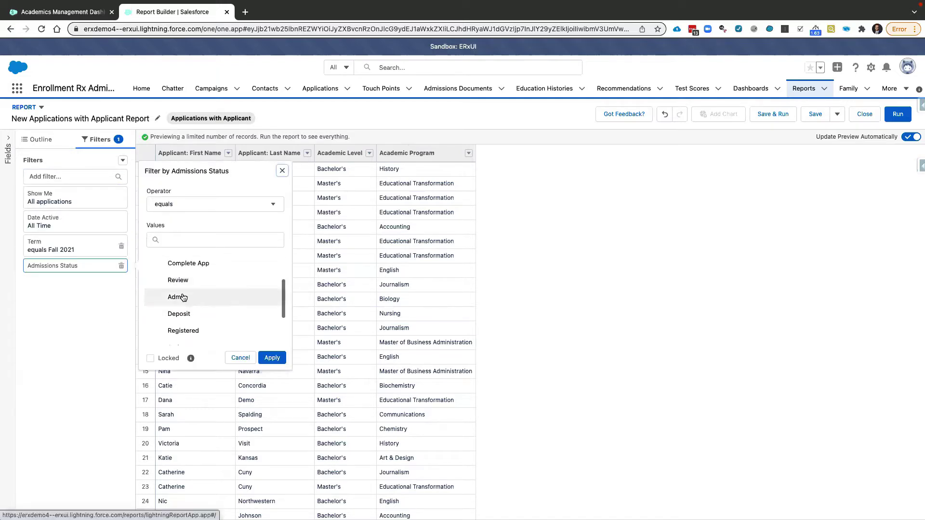
left_click(272, 357)
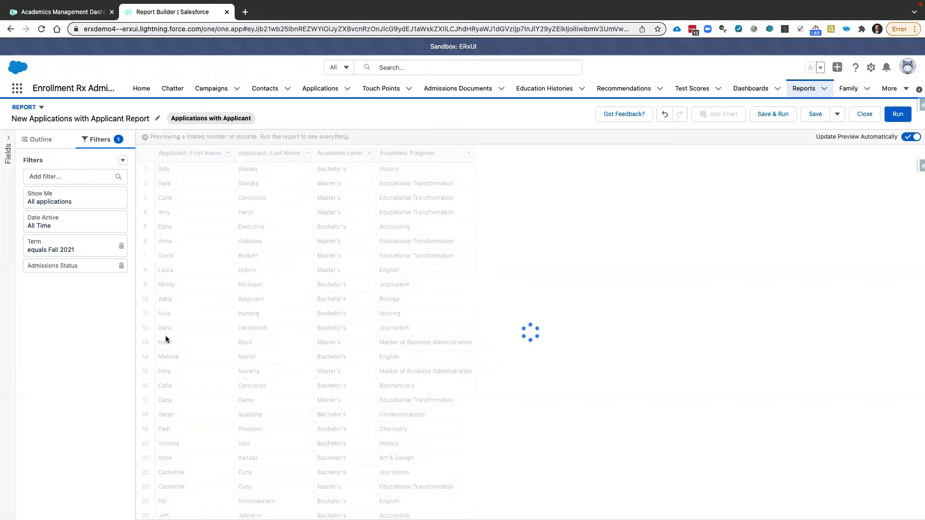
Step: Add the application's Term field as the last column of the report
left_click(41, 140)
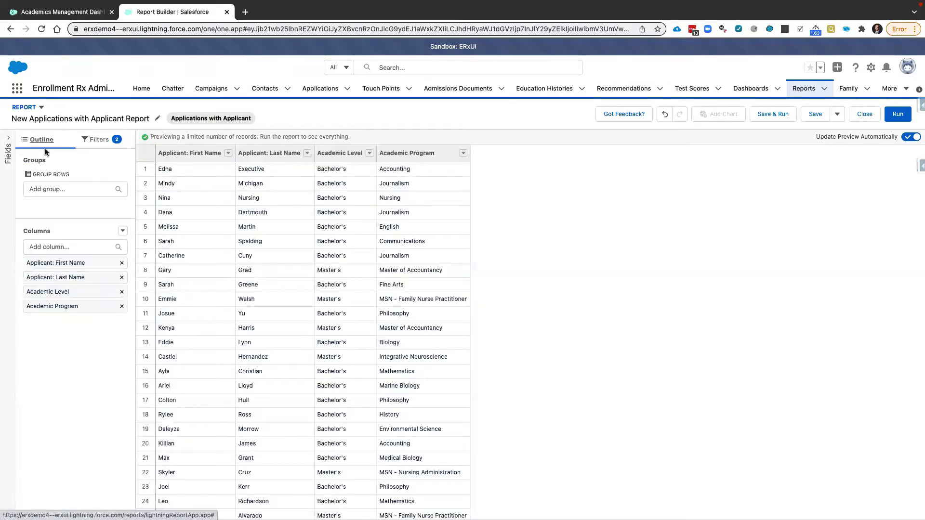
left_click(52, 244)
type("term")
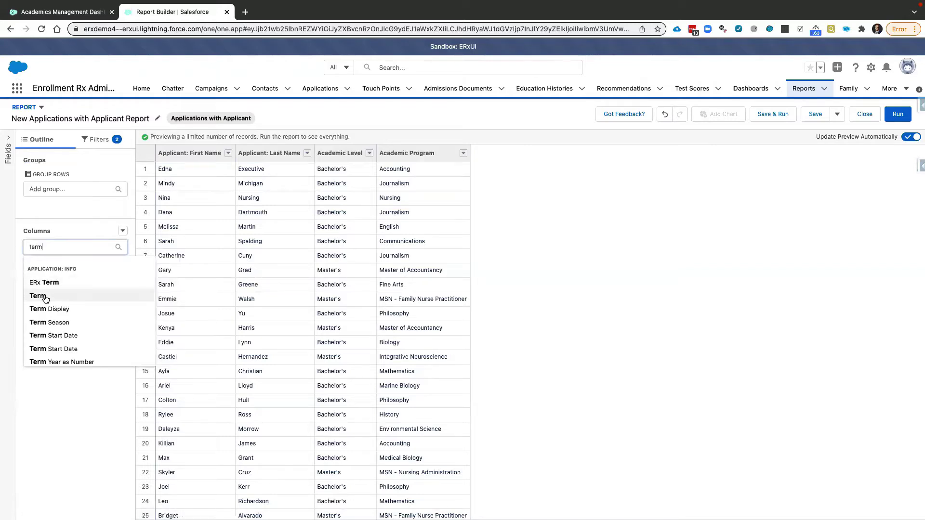
left_click(46, 296)
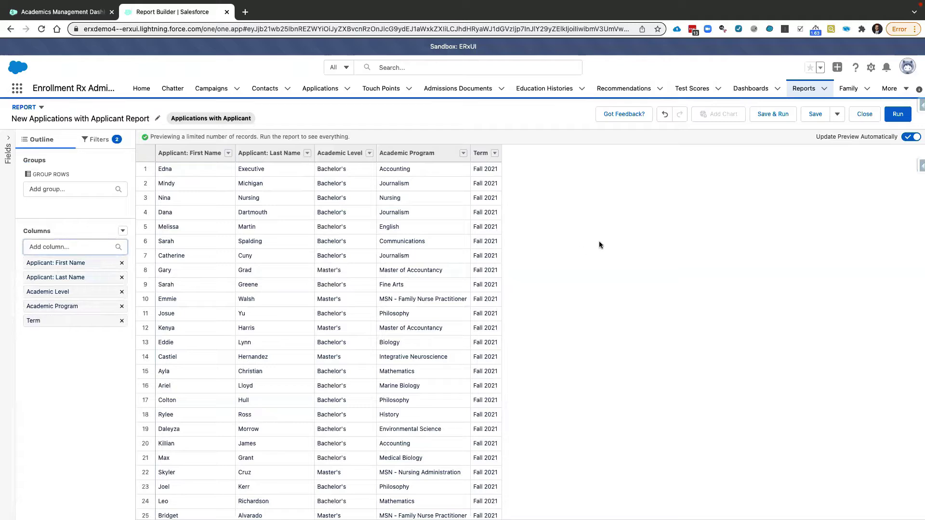
Step: Save the report as Admitted Students Fall 2021 in the ERx Custom Reports folder and run it
left_click(774, 116)
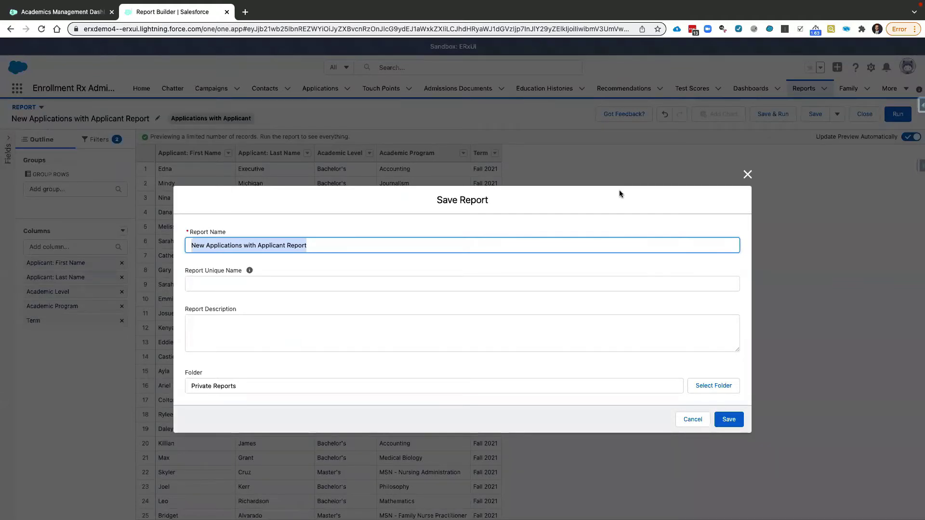
type("Admitted Studen")
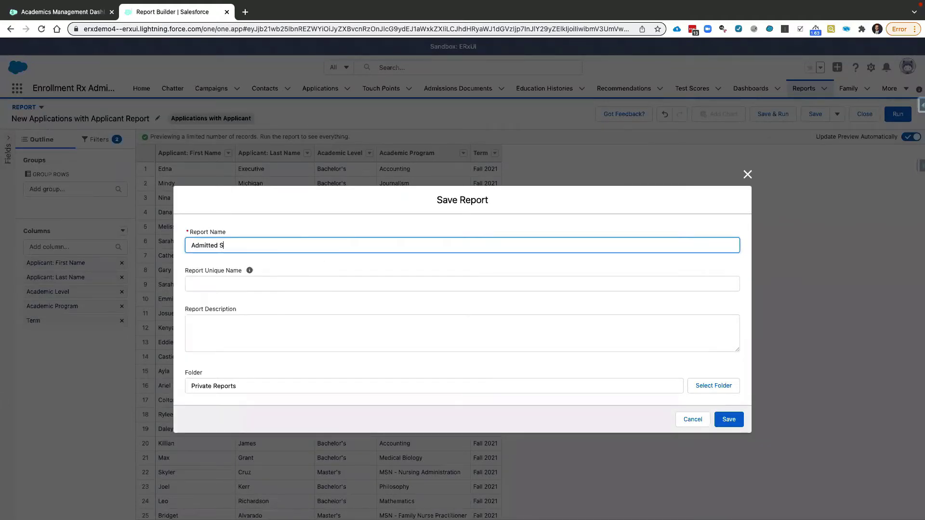
type("ts Fall 2021")
left_click(706, 385)
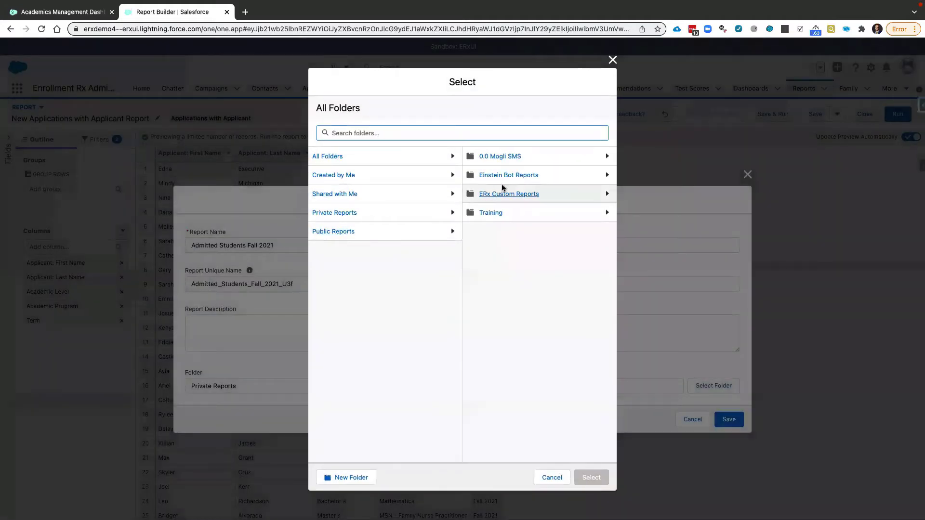
left_click(517, 194)
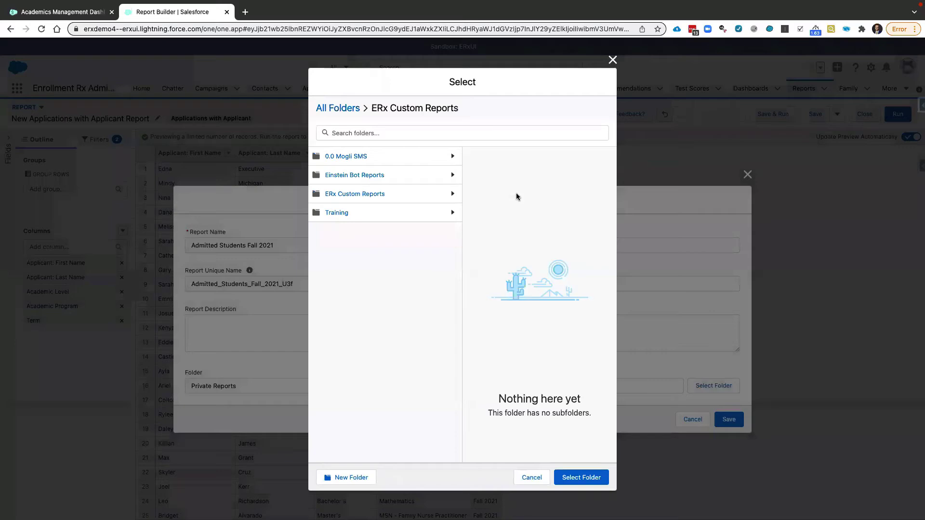
left_click(385, 200)
left_click(576, 476)
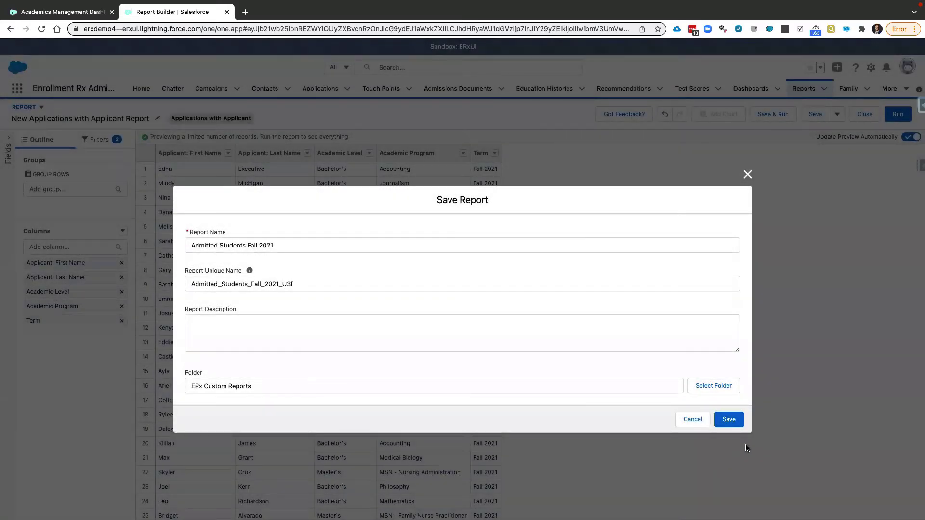
left_click(728, 420)
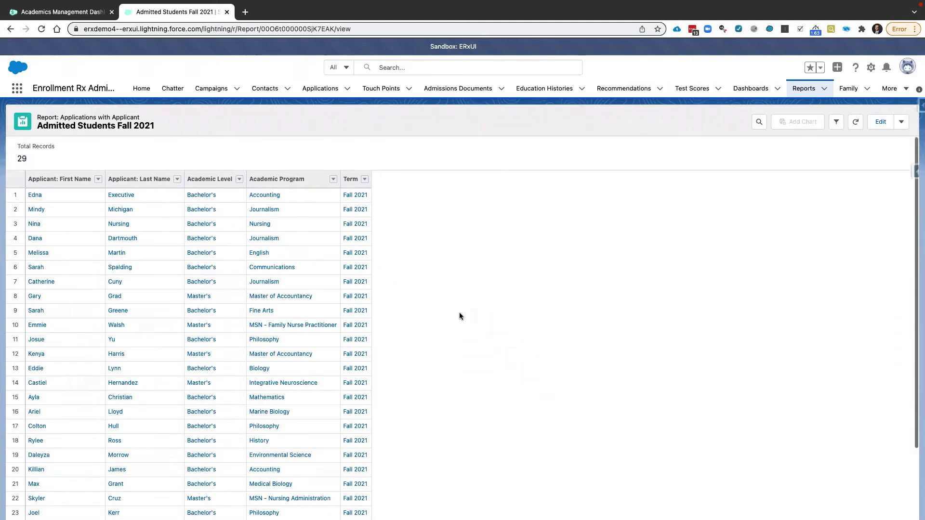
Step: Edit the Admitted Students Fall 2021 report and group its rows by the application's Admissions Status
left_click(878, 118)
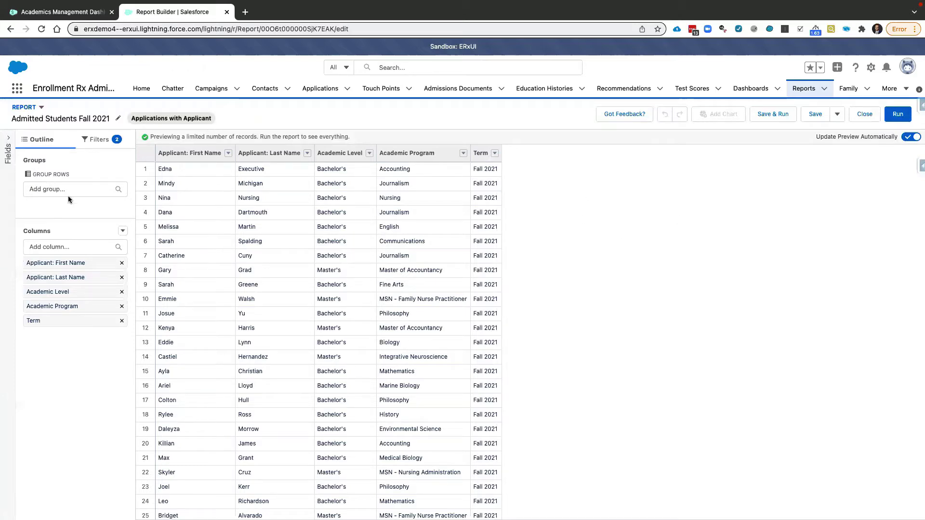
left_click(49, 188)
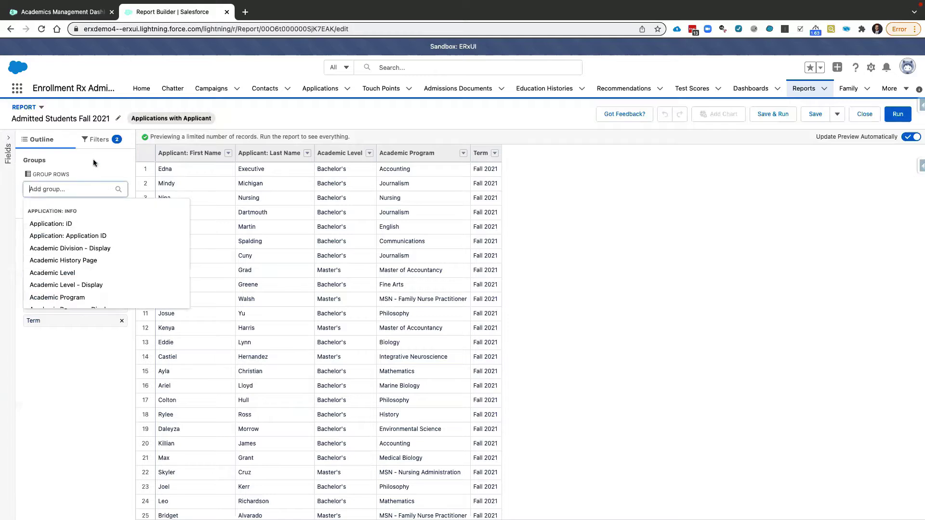
type("admissions")
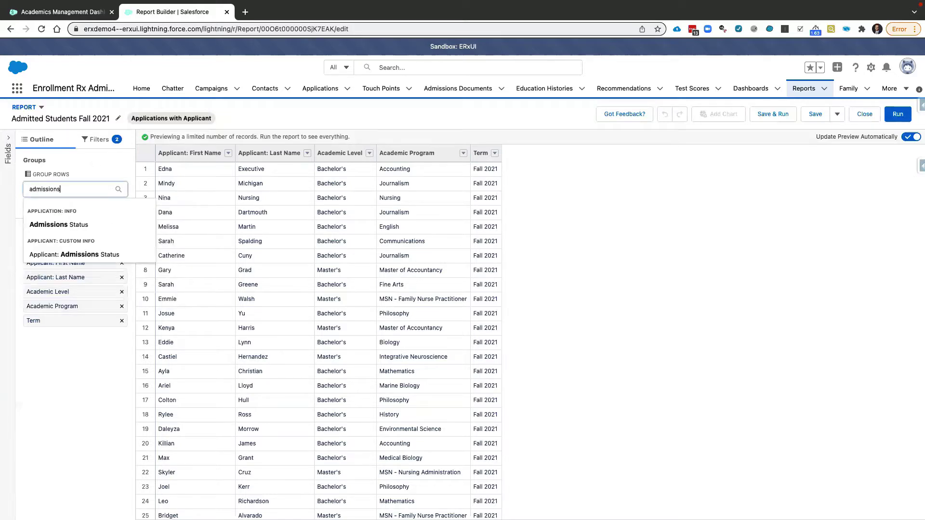
left_click(77, 225)
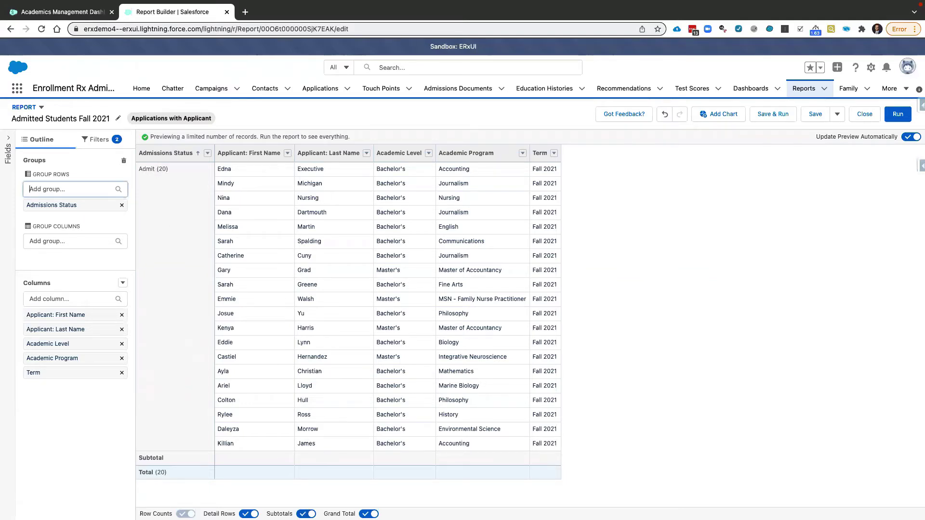
Step: Turn off the report's subtotals, and save and run it
left_click(307, 514)
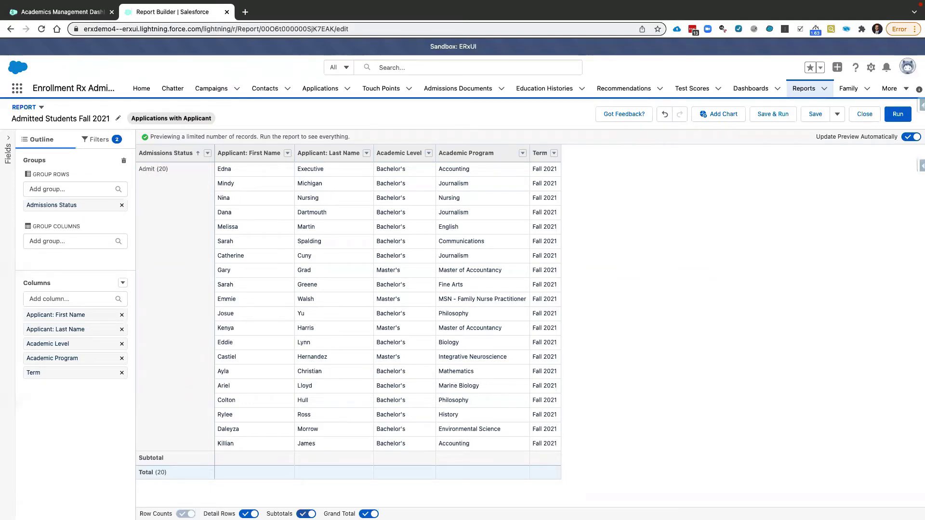
left_click(776, 115)
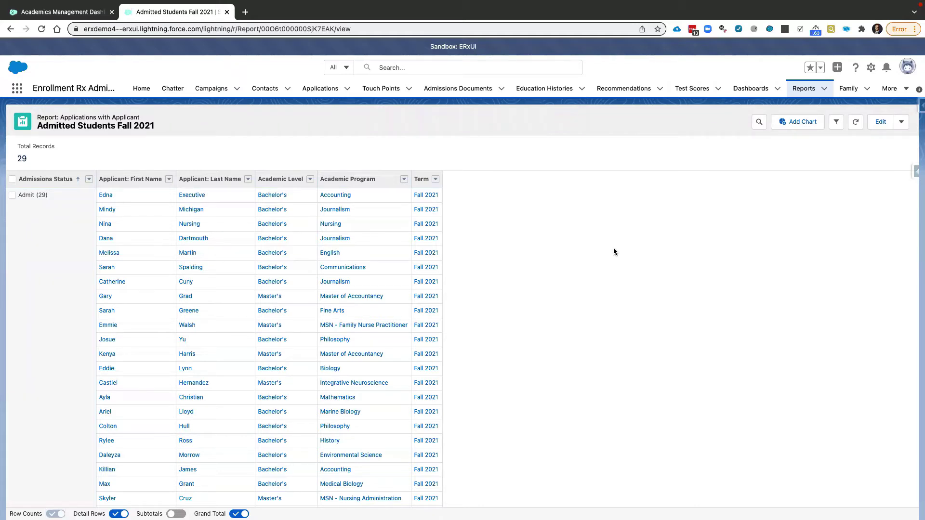
left_click(903, 123)
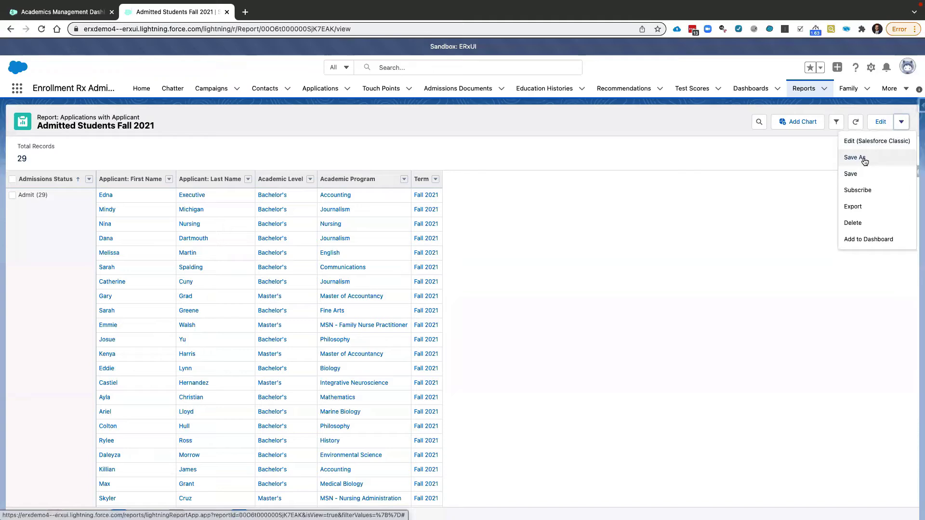
left_click(864, 159)
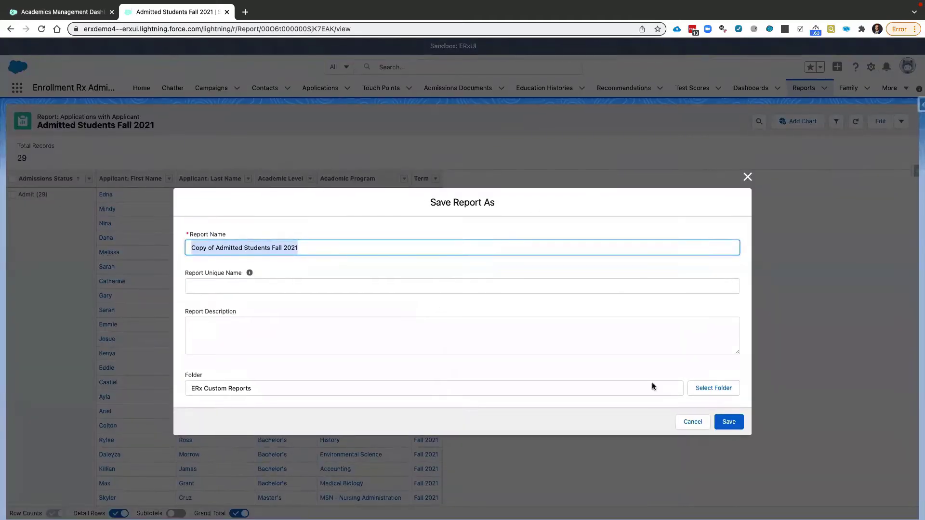
left_click(692, 422)
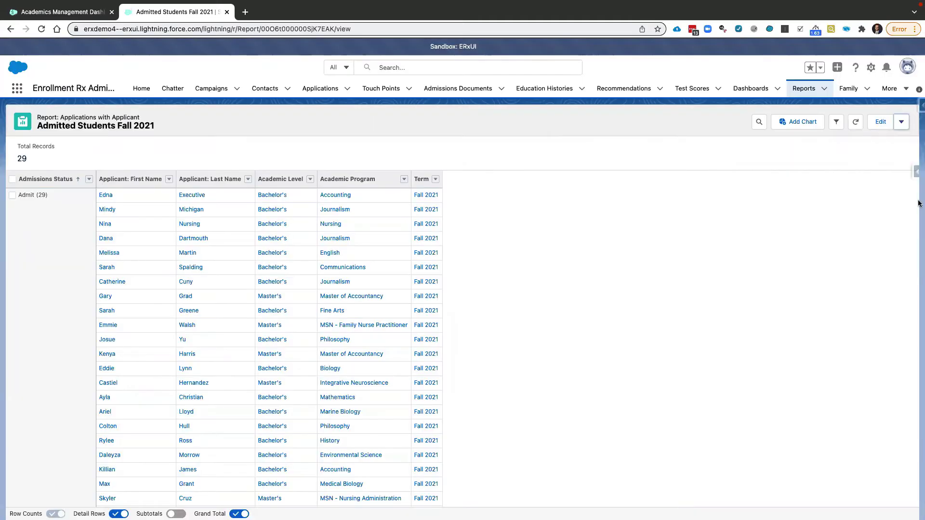
Step: Compare the report's Formatted Report and Details Only export options without exporting anything
left_click(903, 123)
left_click(858, 206)
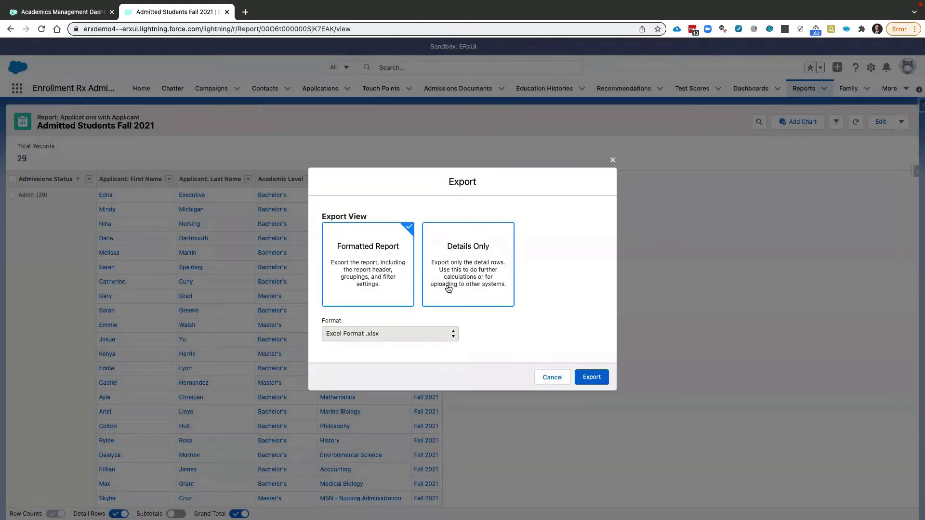
left_click(460, 268)
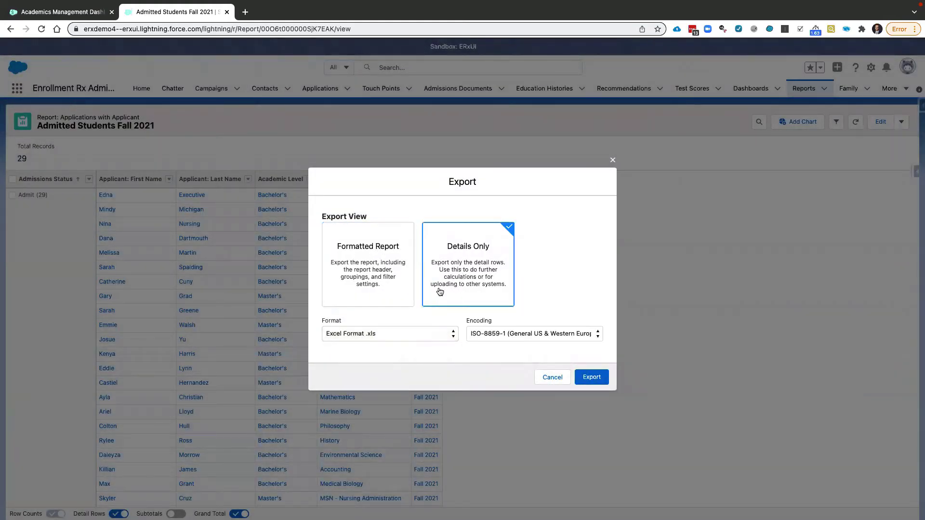
left_click(384, 265)
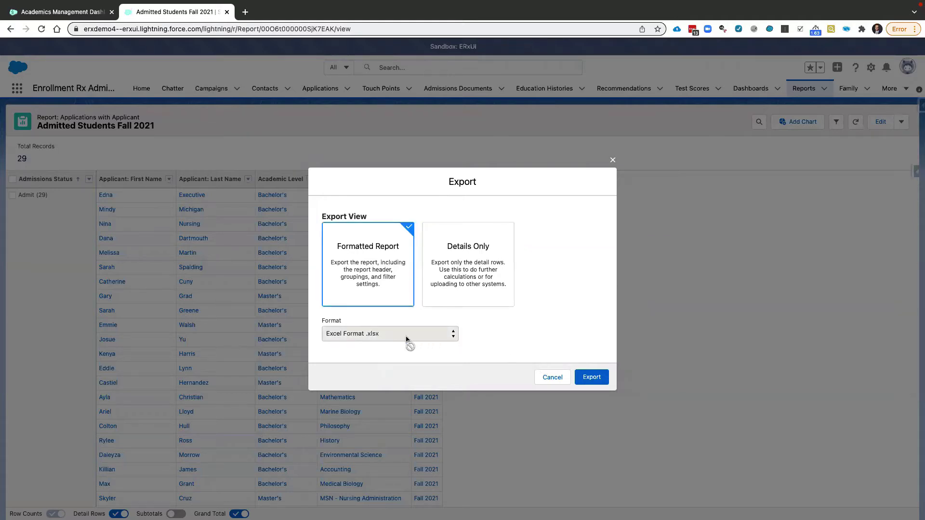
left_click(554, 378)
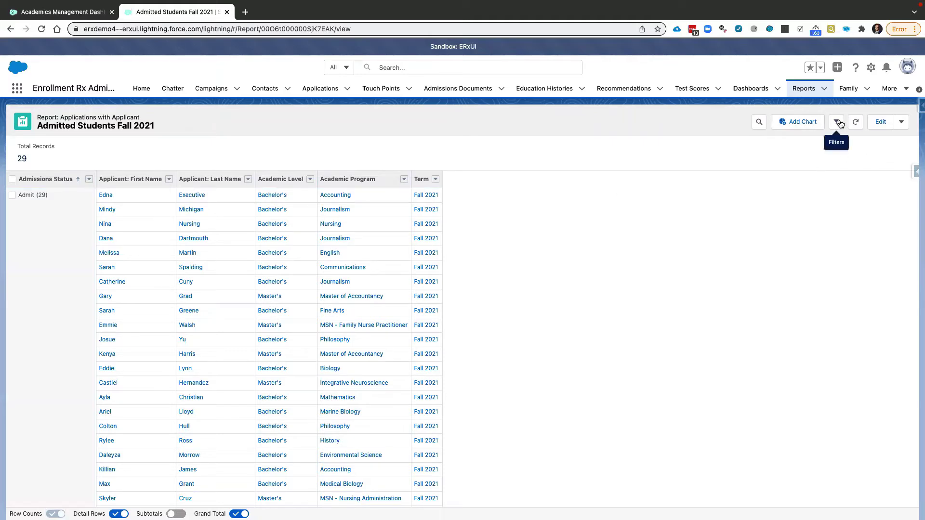
Step: Add the Admitted Students Fall 2021 report to the Academics Management Dashboard as a table component
left_click(81, 12)
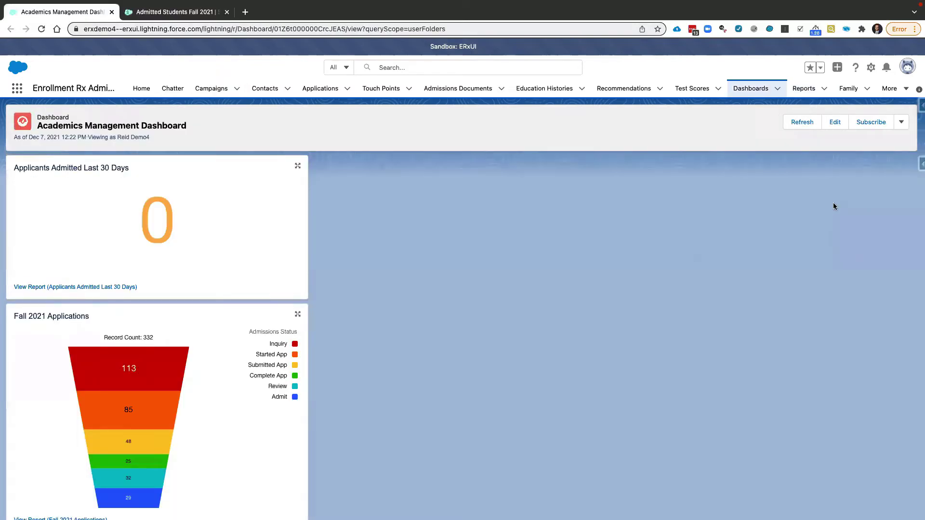
left_click(838, 123)
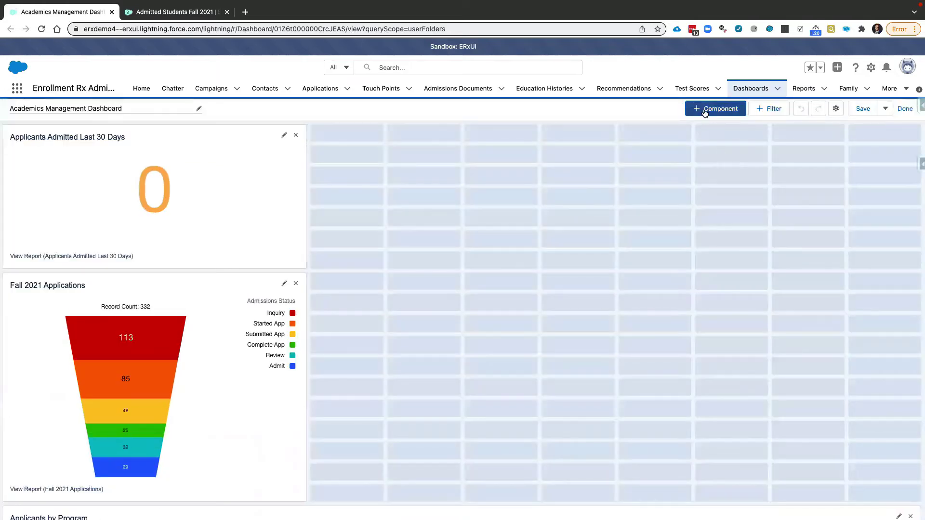
left_click(705, 110)
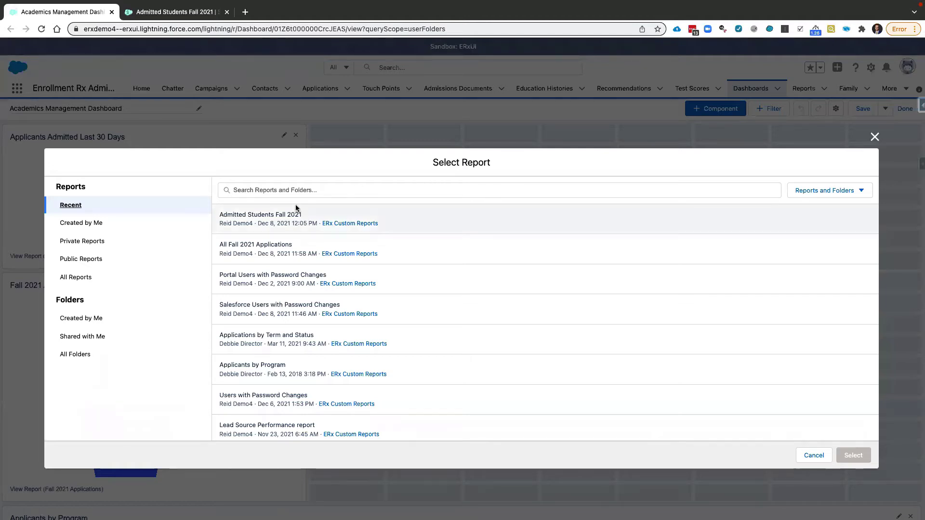
left_click(270, 214)
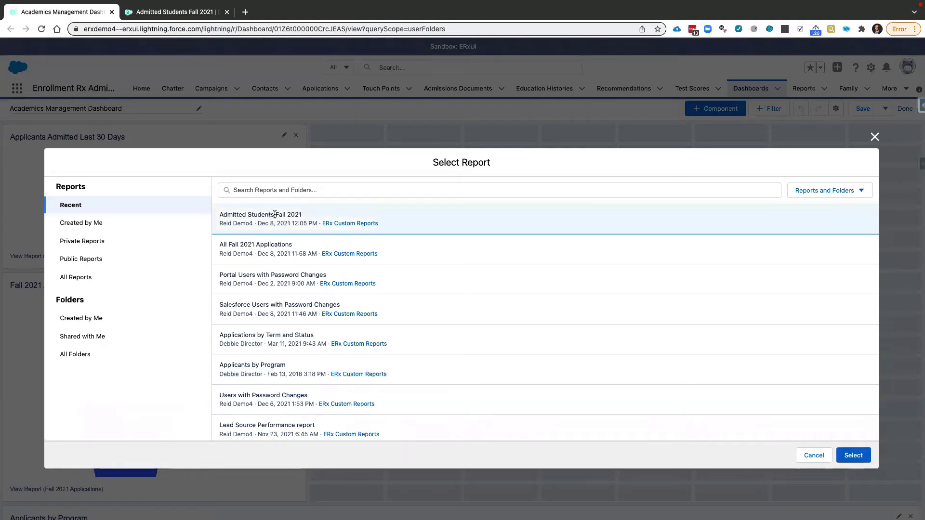
left_click(853, 457)
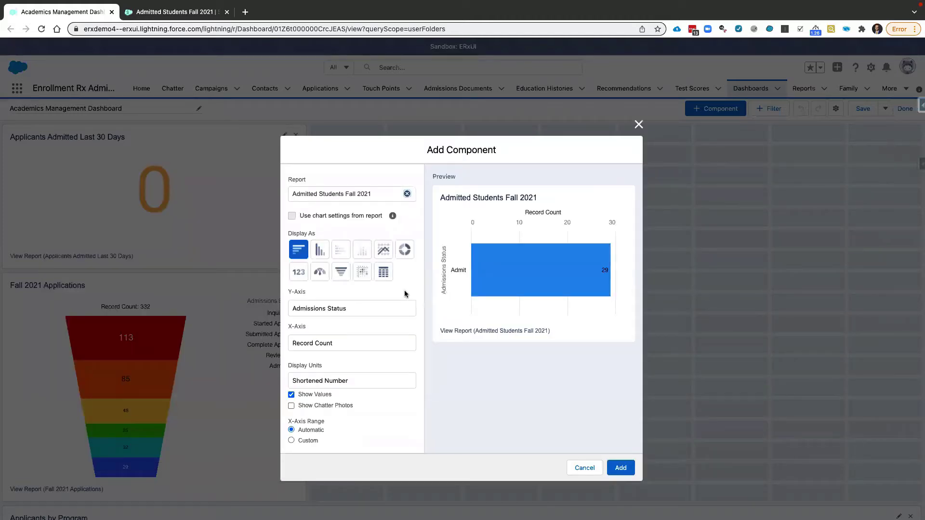
left_click(385, 274)
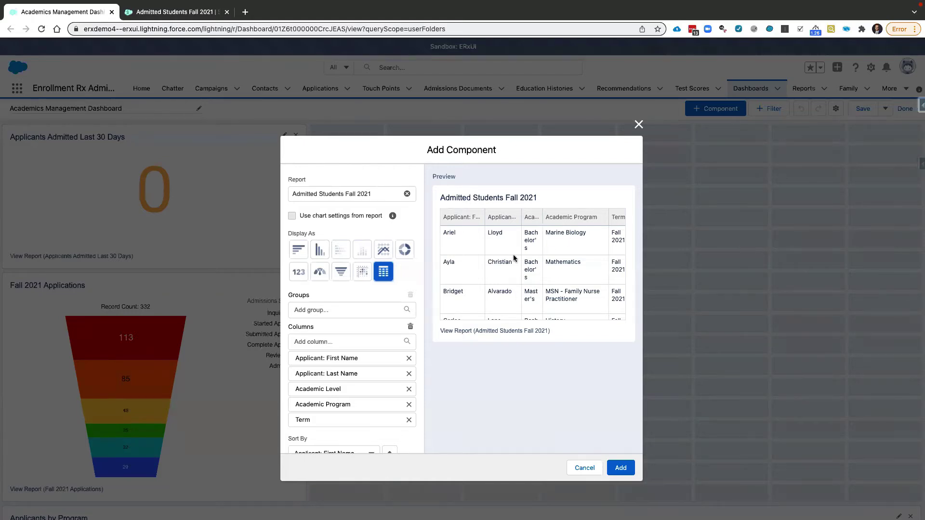
left_click(621, 468)
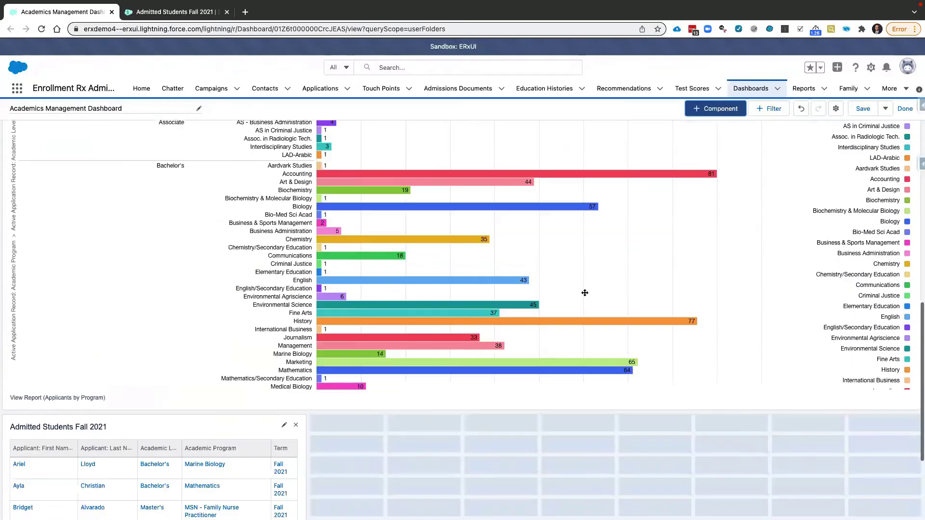
Step: Place the Admitted Students Fall 2021 table beside Applicants Admitted Last 30 Days and enlarge it to fill the empty area above Applicants by Program
left_click_drag(243, 423, 627, 114)
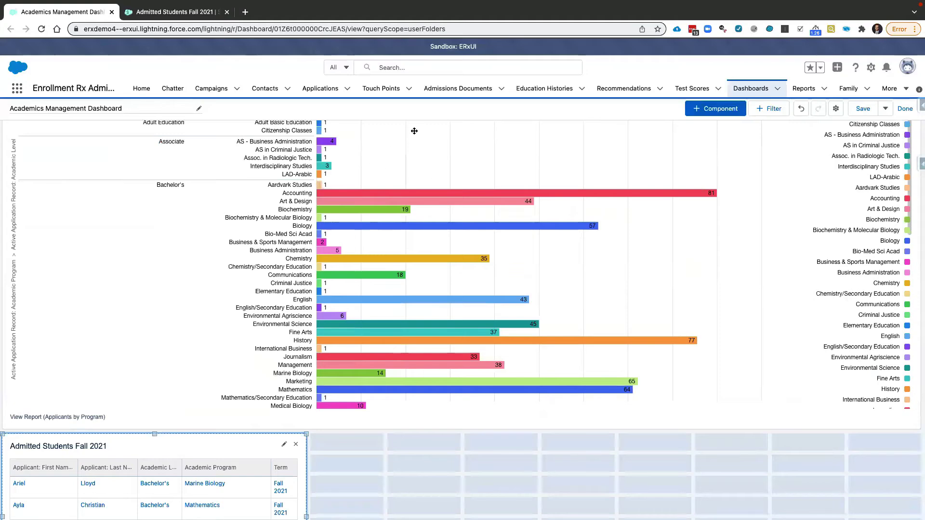
left_click_drag(413, 130, 407, 452)
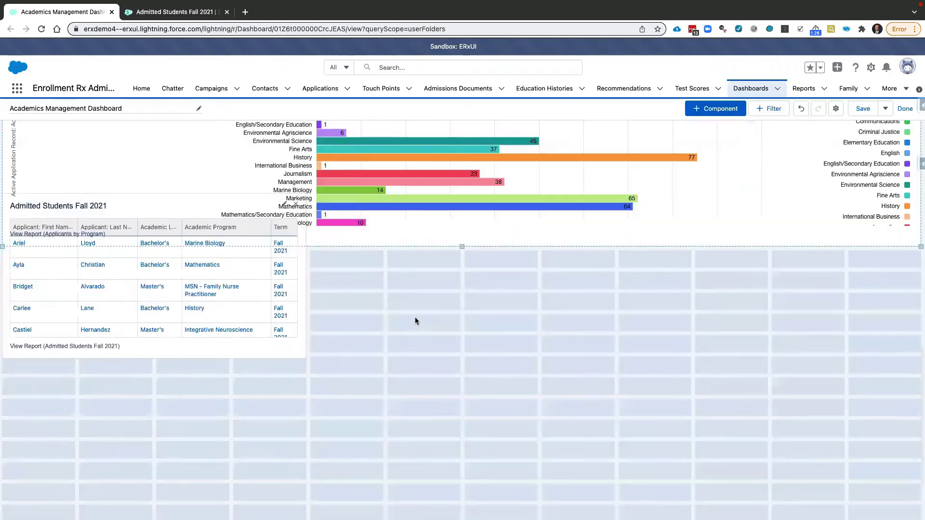
left_click_drag(285, 265, 552, 144)
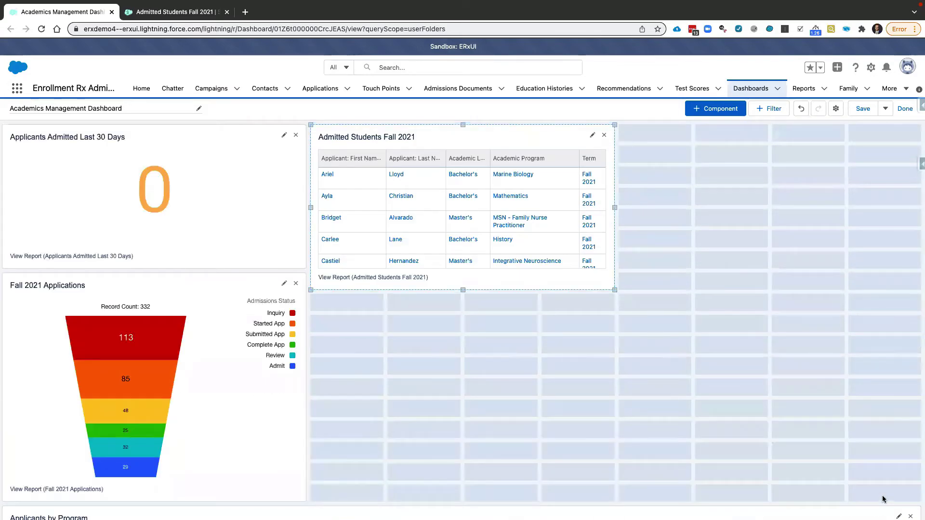
left_click_drag(614, 290, 918, 486)
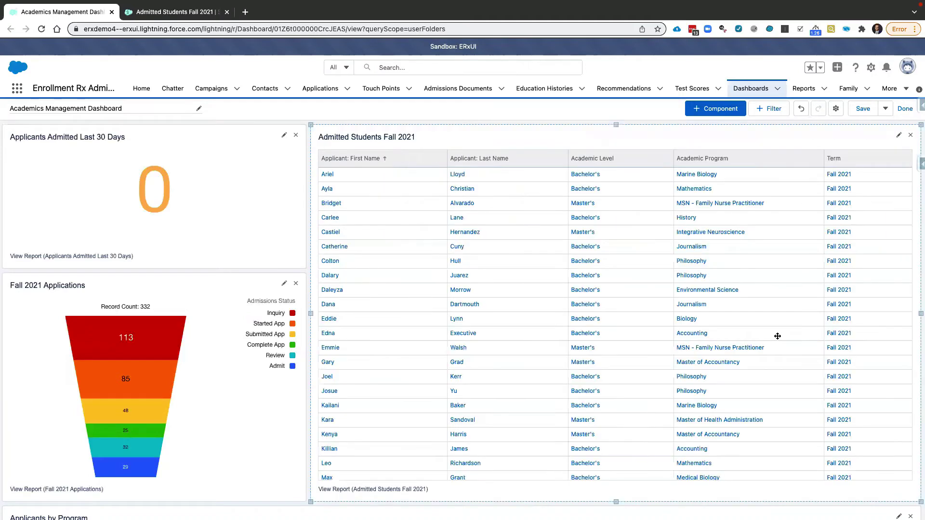
Step: Save the dashboard, finish editing and look through the Admitted Students Fall 2021 table on it
left_click(863, 109)
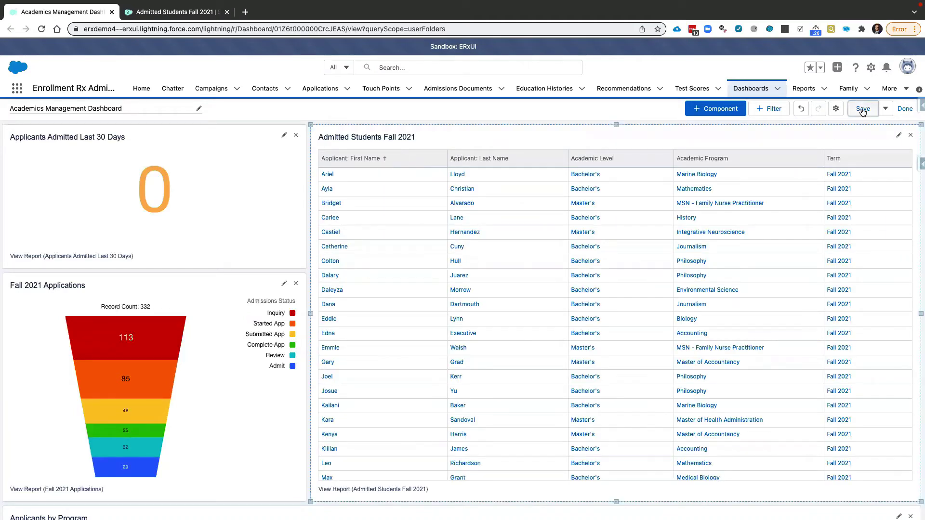
left_click(904, 110)
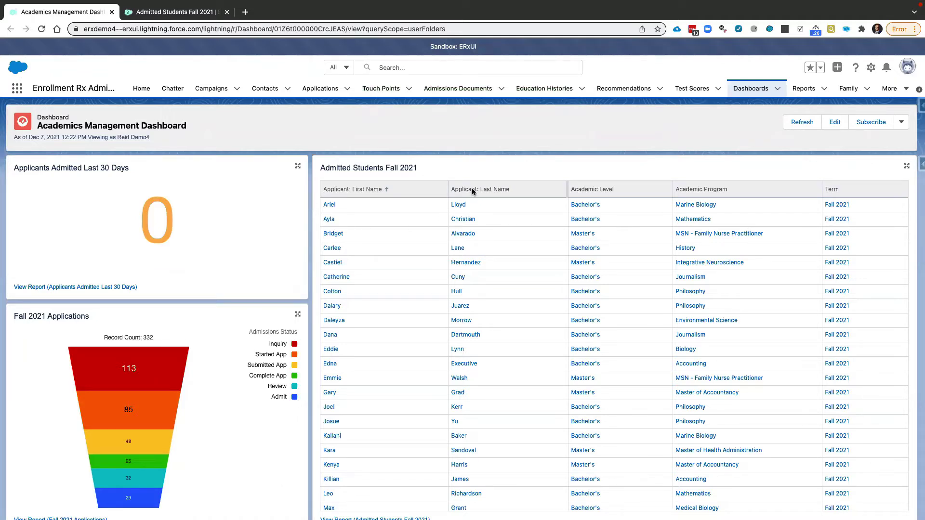
scroll(460, 320, "down", 5)
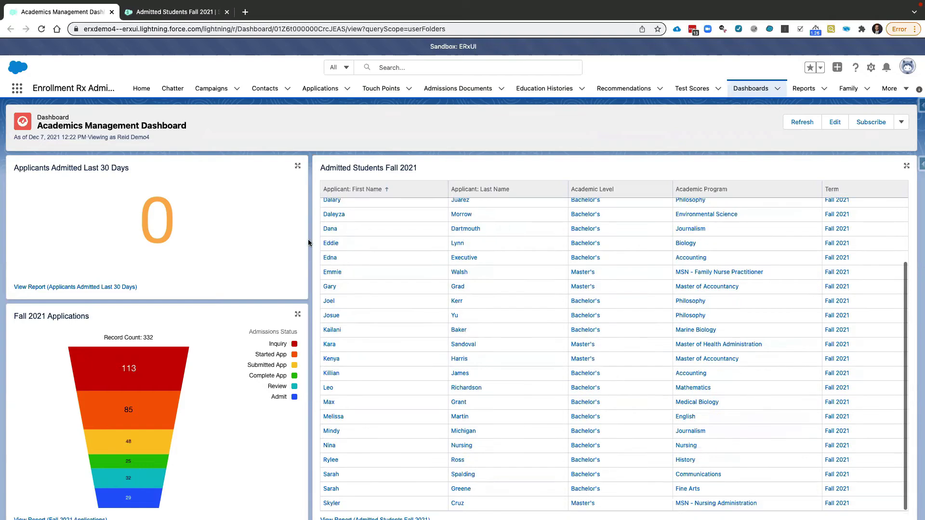
scroll(309, 244, "down", 3)
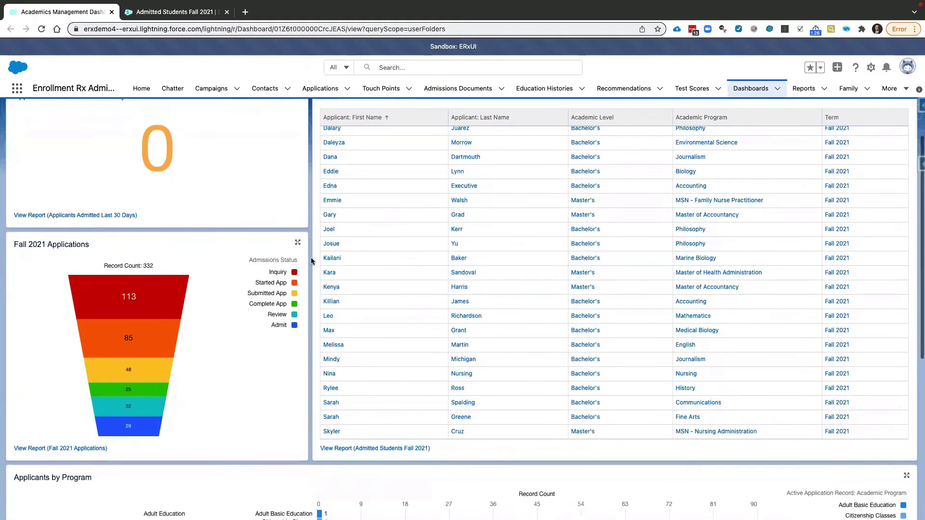
scroll(309, 267, "up", 3)
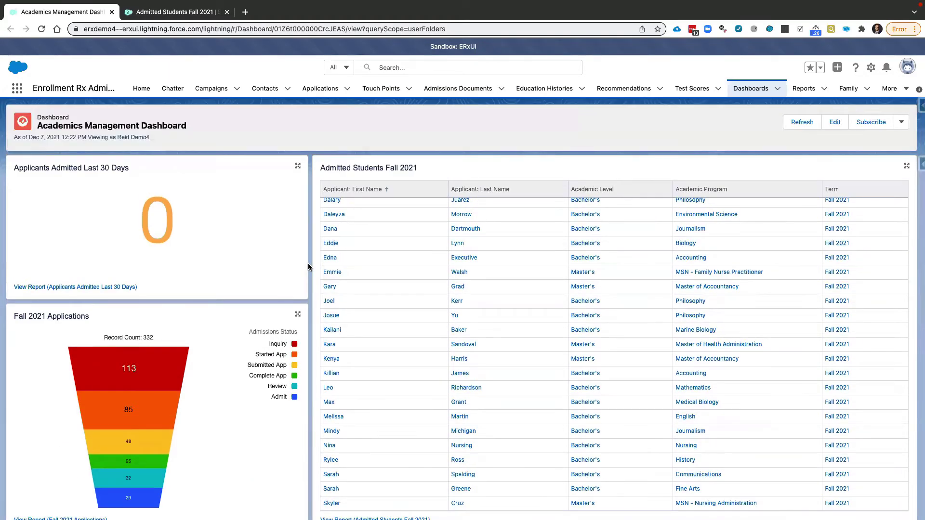
scroll(530, 248, "up", 5)
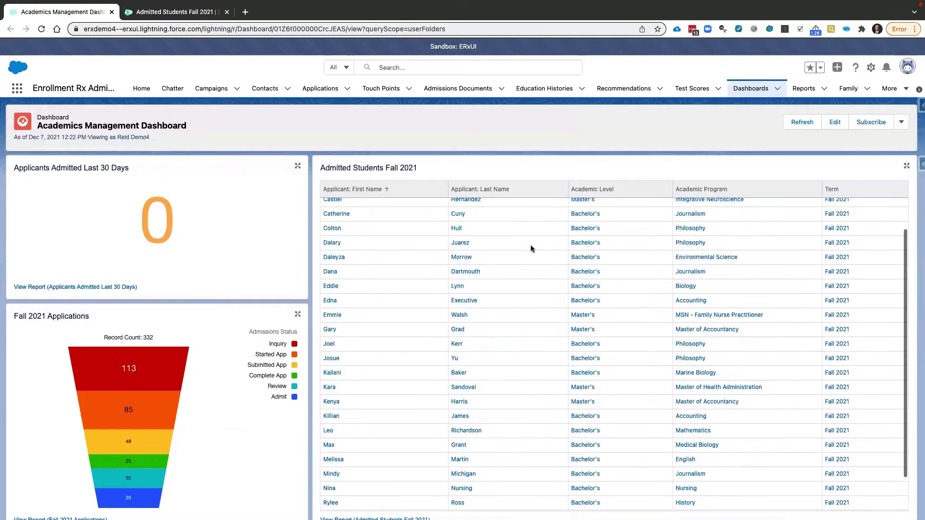
scroll(562, 314, "down", 6)
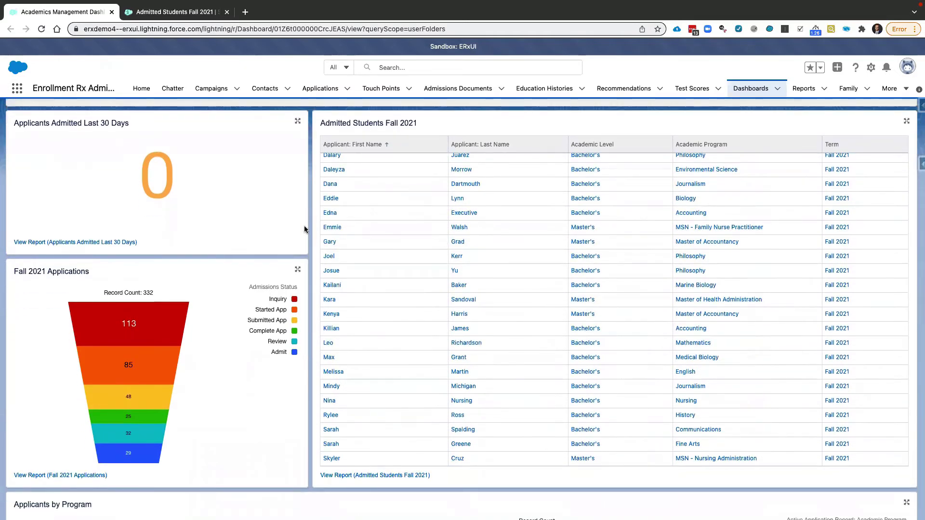
scroll(309, 248, "up", 2)
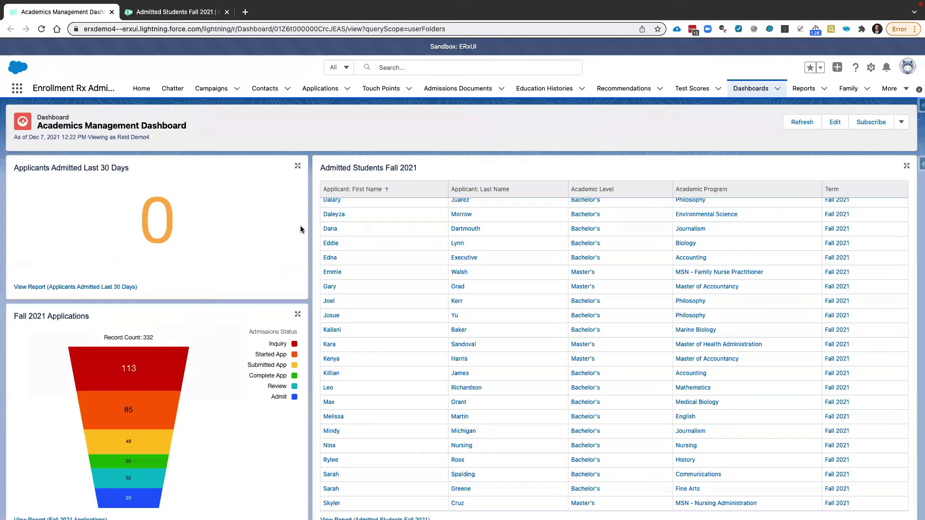
key("ctrl+Left")
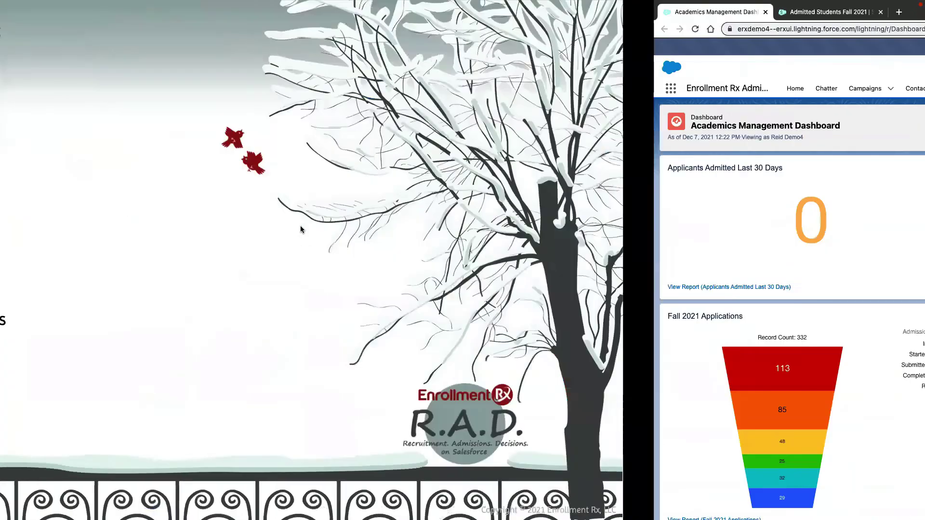
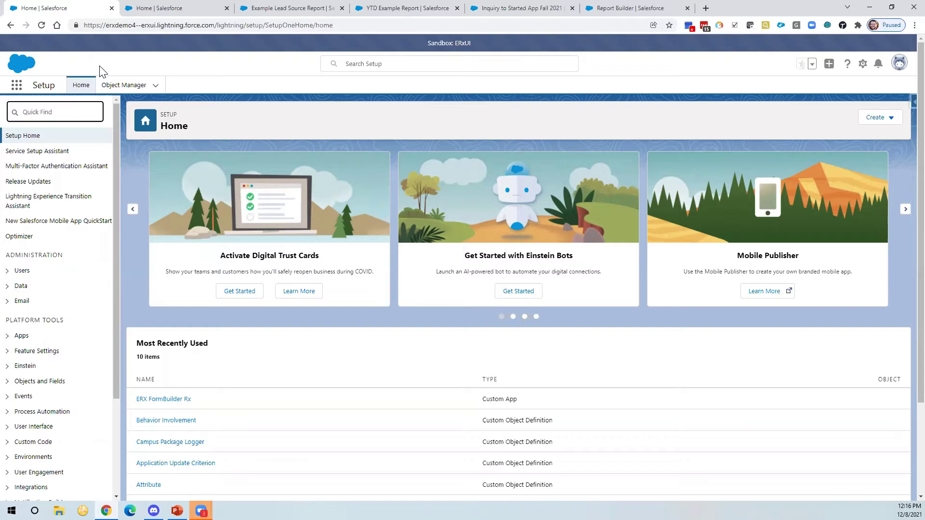
type("custom")
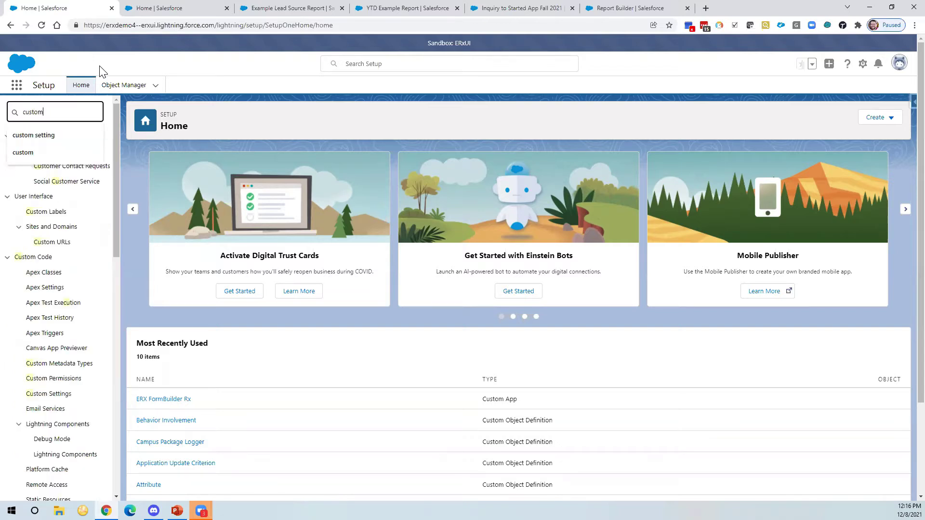
type(" rep")
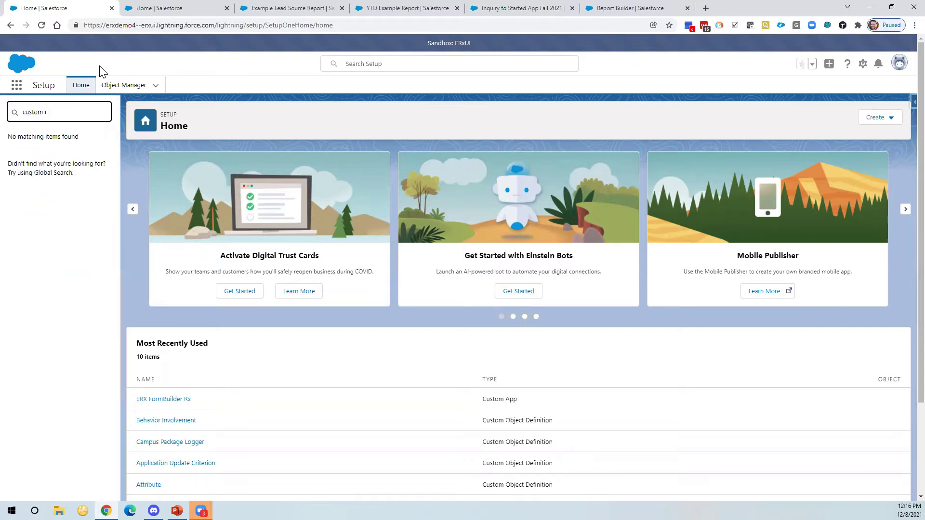
key("BackSpace")
key("BackSpace")
key("BackSpace")
key("BackSpace")
key("BackSpace")
key("BackSpace")
key("BackSpace")
key("BackSpace")
Step: Search Setup for "reports" and open the Report Types page
type("report")
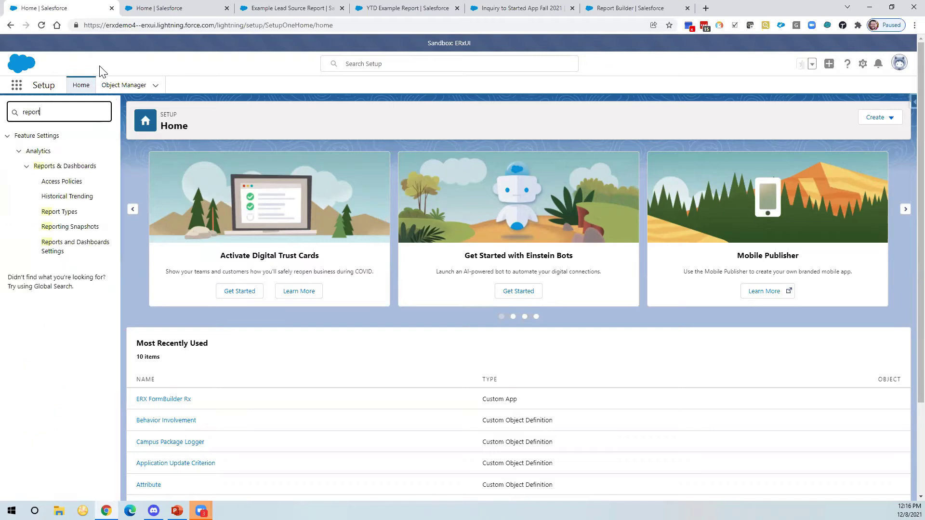
type("s")
left_click(67, 213)
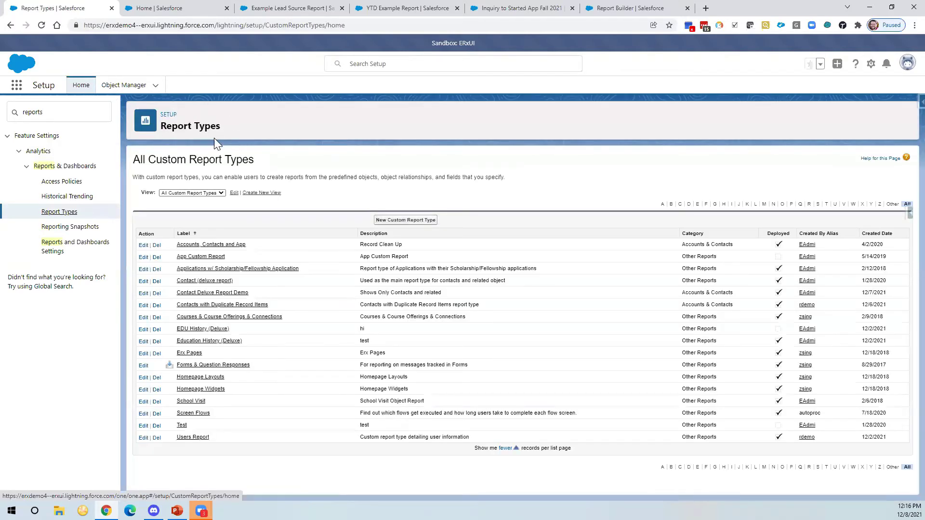
Step: Start a new custom report type with Contacts as its primary object
left_click(394, 221)
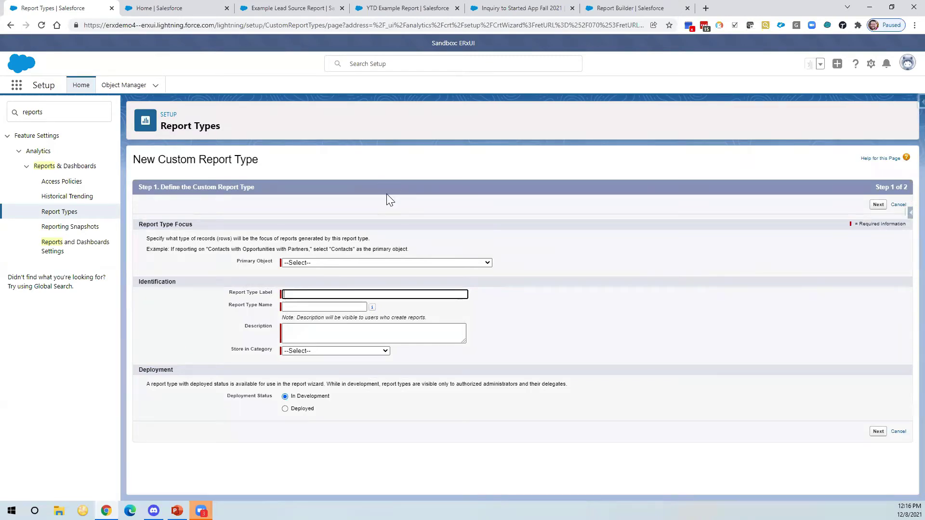
left_click(308, 263)
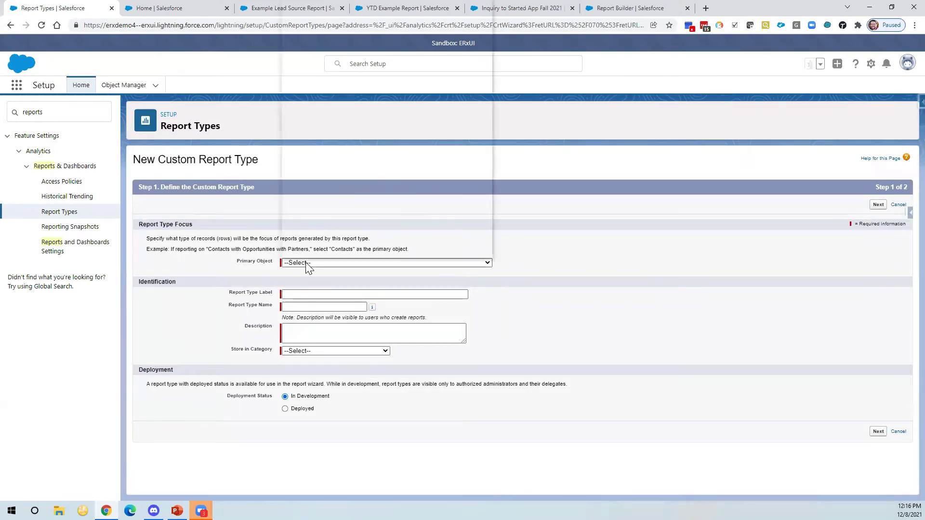
scroll(336, 138, "down", 15)
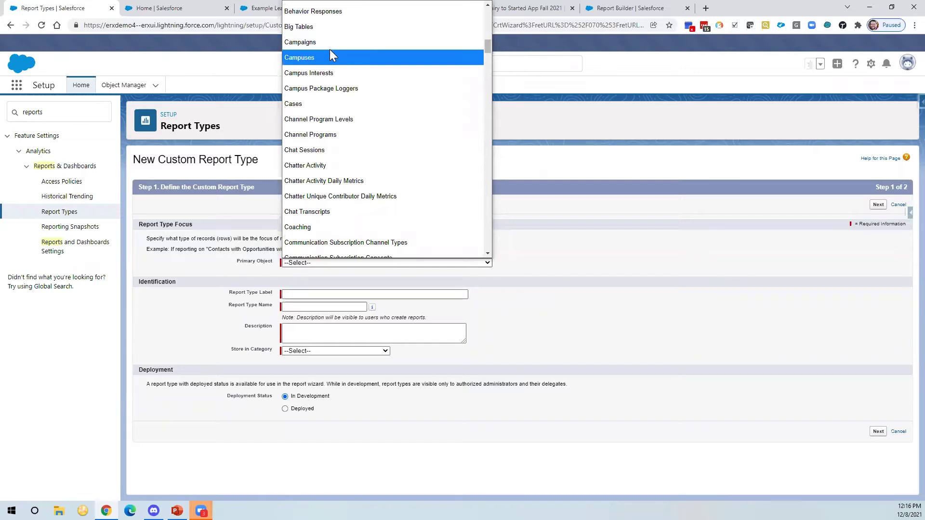
scroll(331, 55, "down", 2)
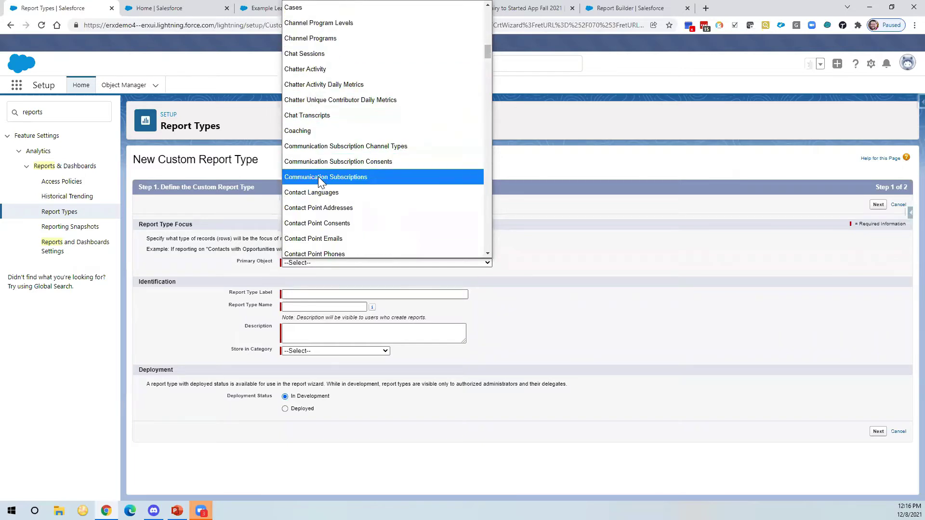
scroll(318, 176, "down", 2)
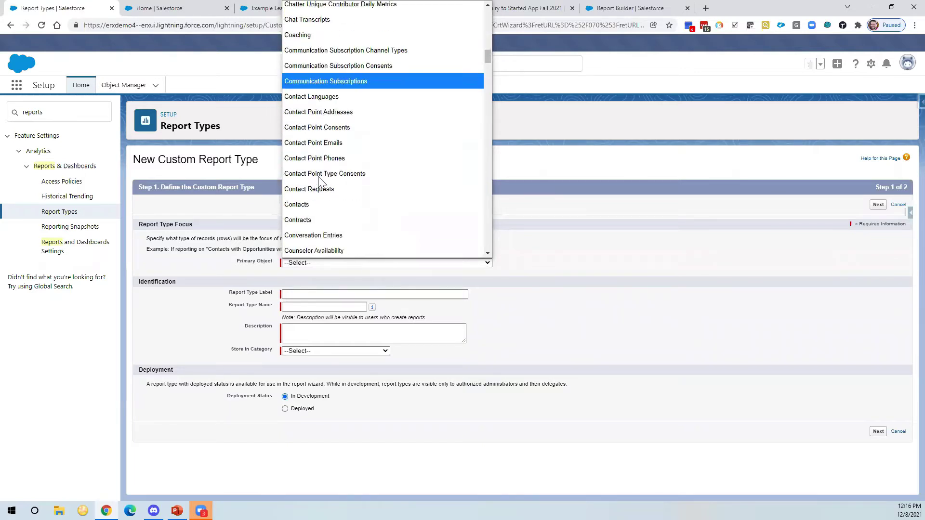
left_click(297, 206)
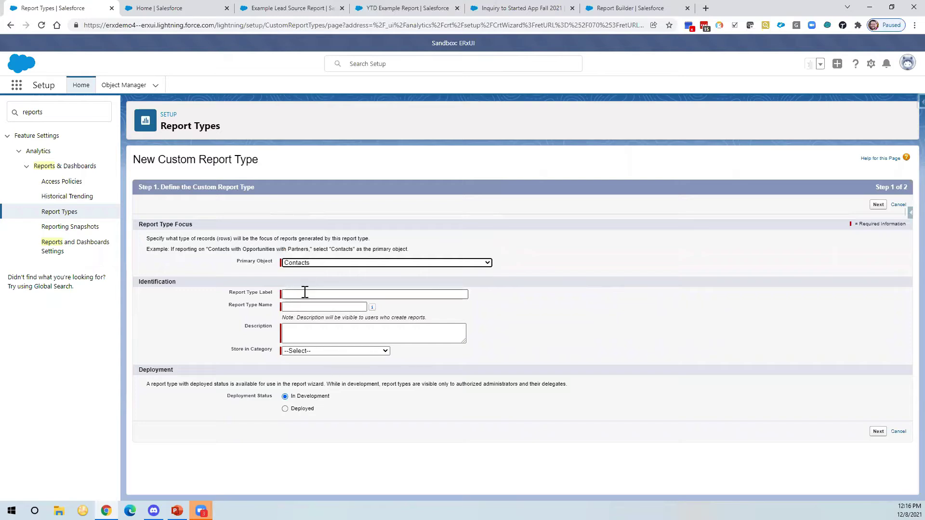
Step: Label the report type "Contact Deluxe Report (Webinar)", keep the generated name, and enter the description "Used for demo"
left_click(305, 293)
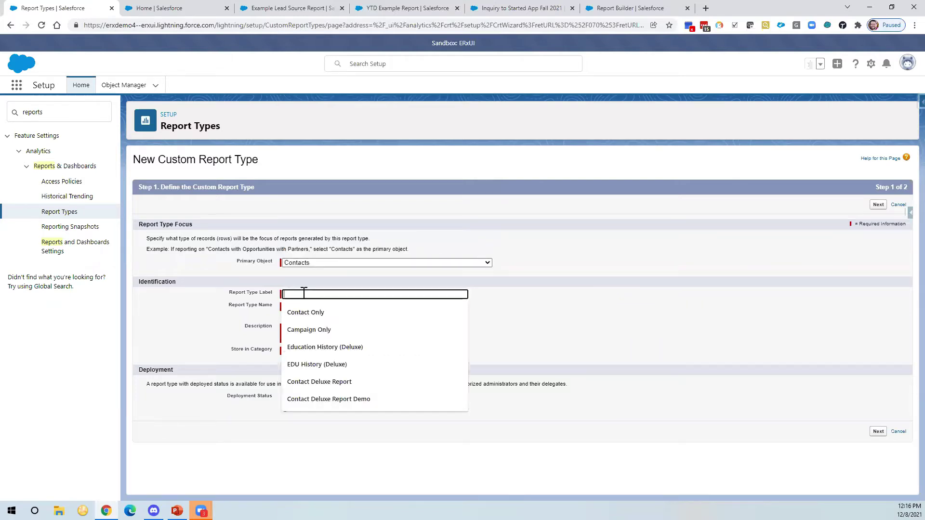
type("Contact Del")
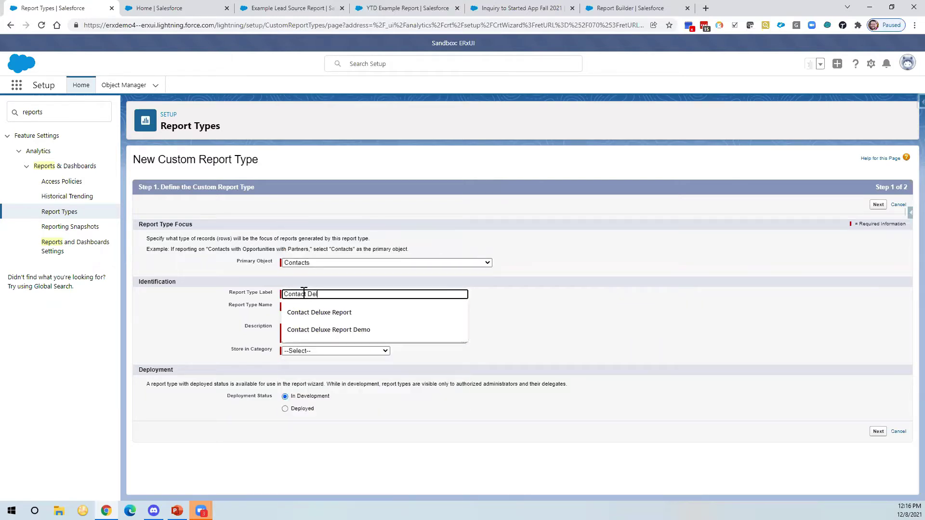
type("uxe Report ")
type("(Webina")
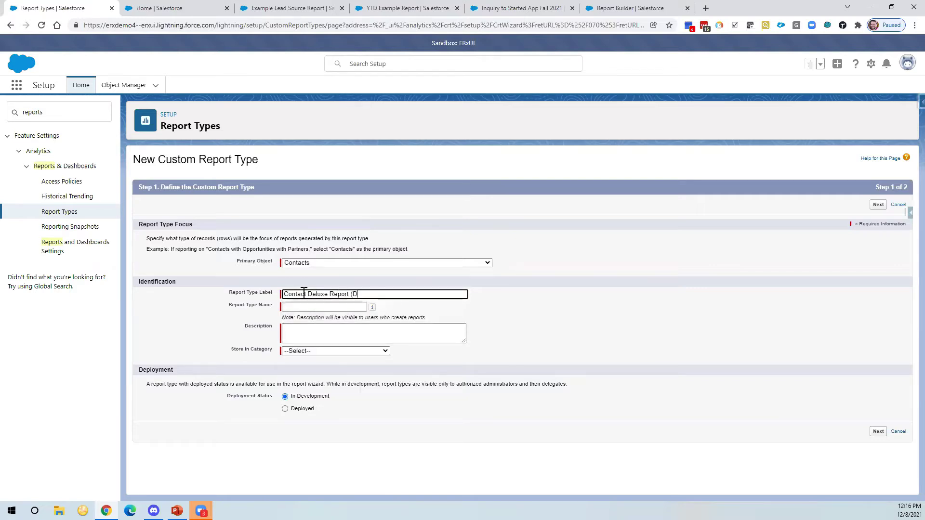
type("r)")
key("Tab")
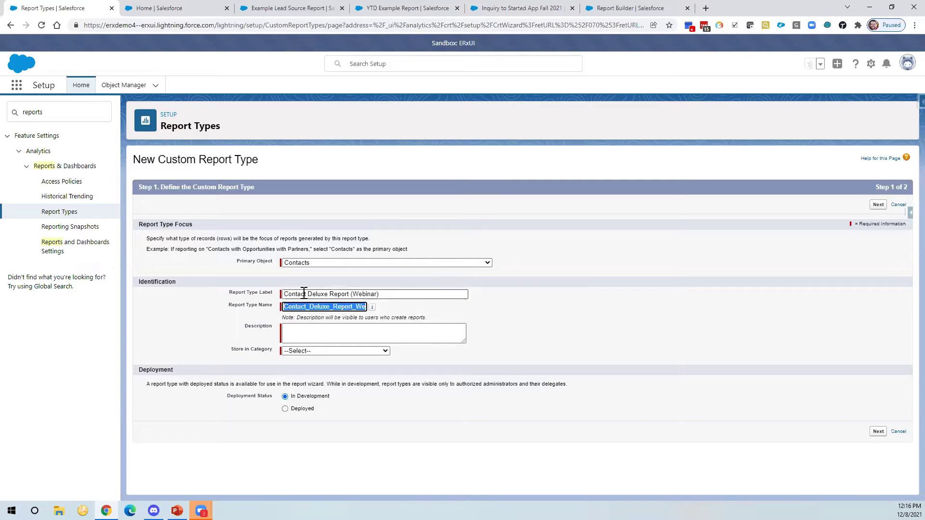
key("Tab")
key("Tab")
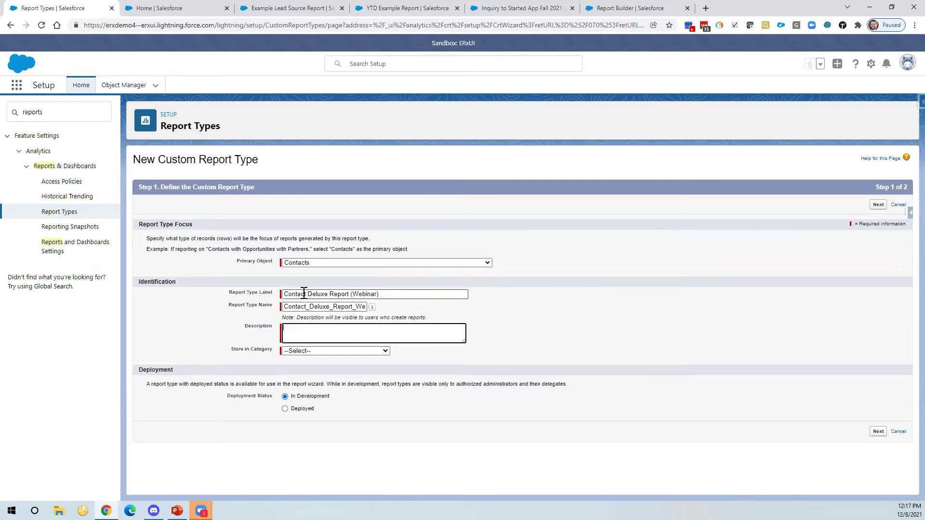
type("Used for demo")
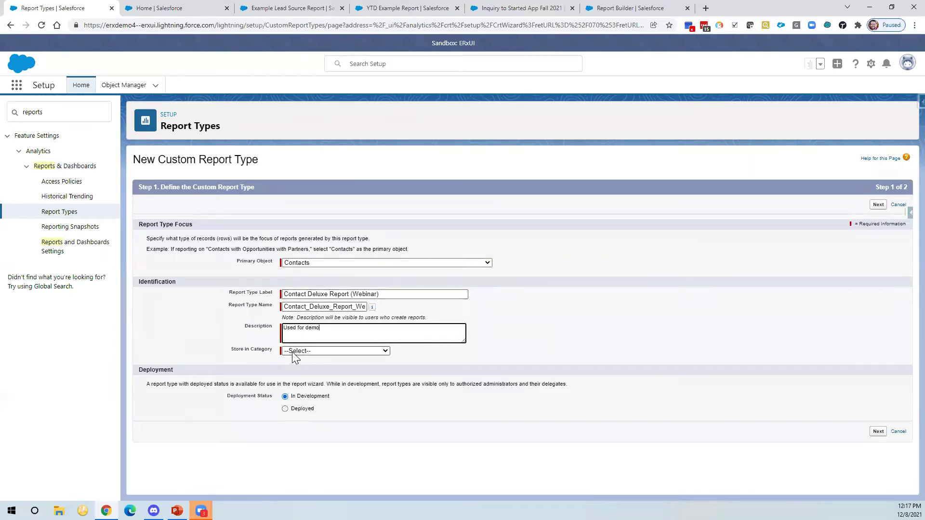
Step: Save the report type as Deployed in the Accounts & Contacts category, without relating another object to Contacts
left_click(292, 352)
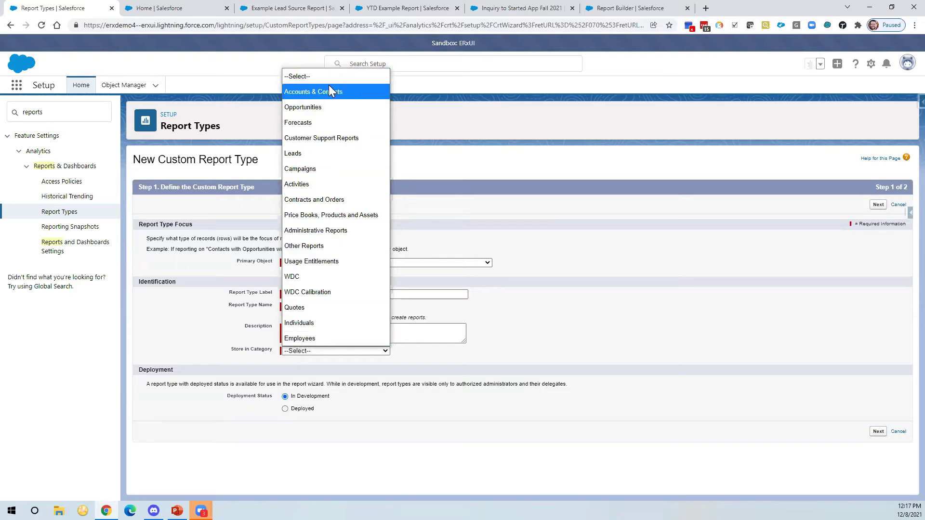
left_click(318, 91)
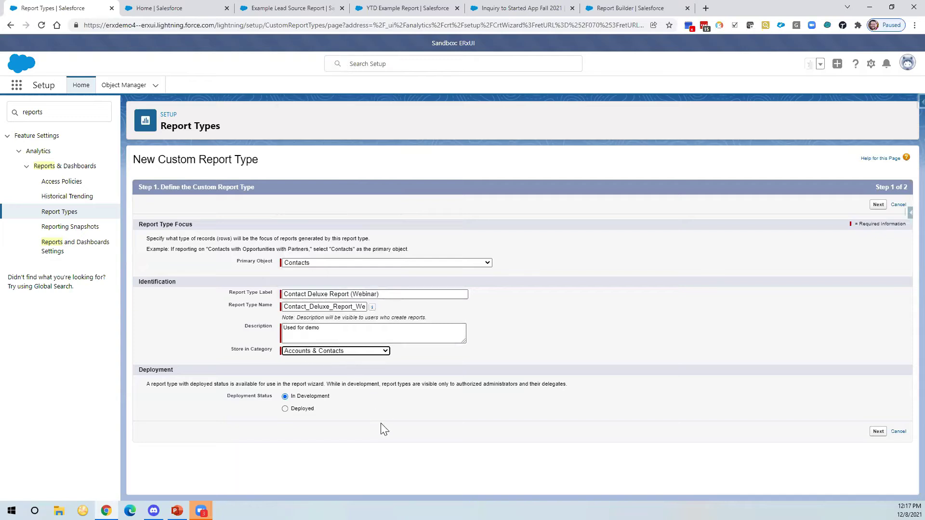
left_click(286, 410)
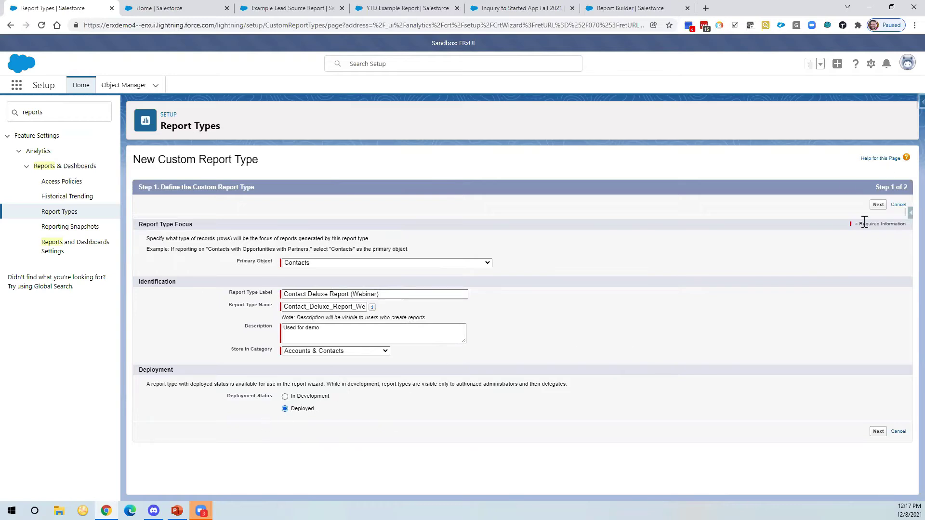
left_click(878, 205)
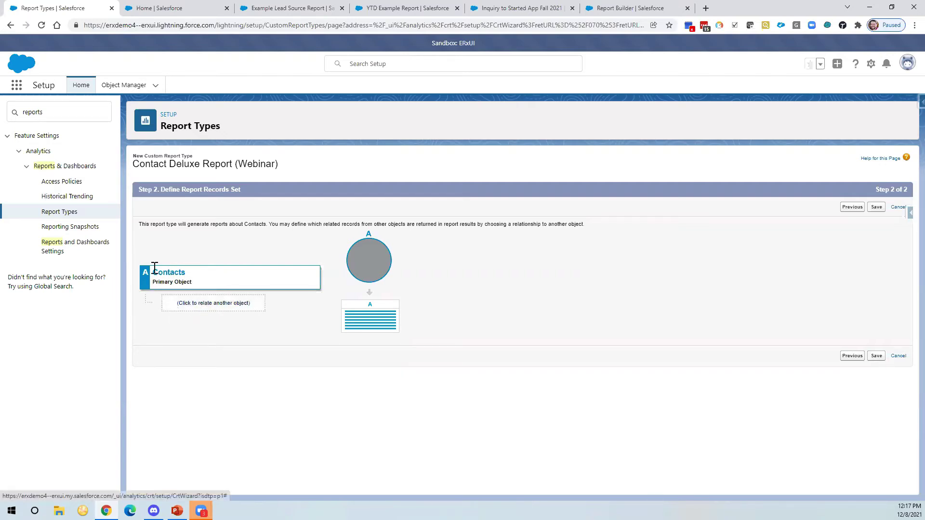
left_click(876, 209)
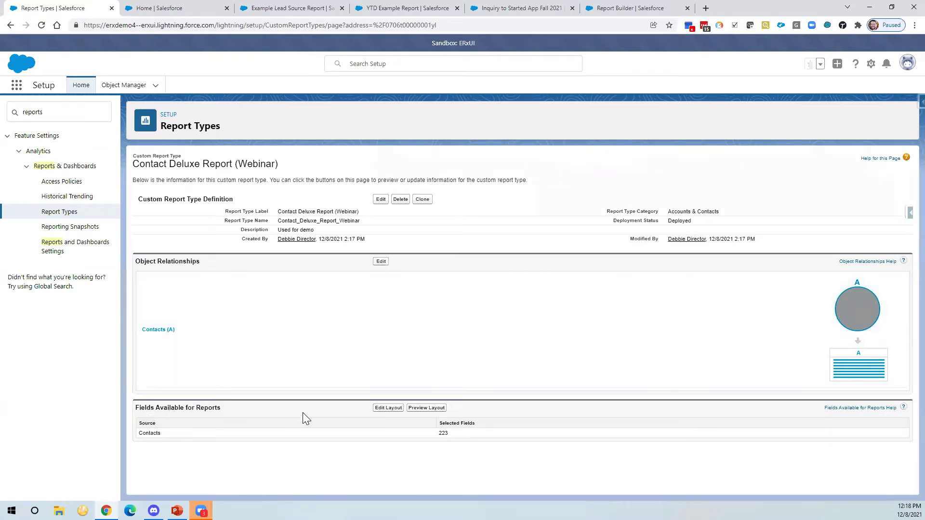
Step: Open the report type's field layout for editing and examine the Contacts fields included in it
left_click(384, 408)
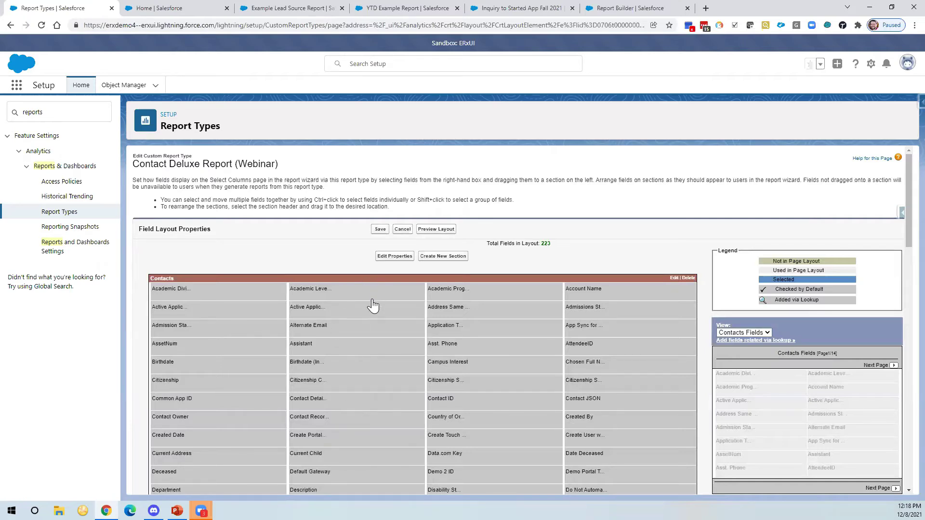
scroll(372, 305, "down", 3)
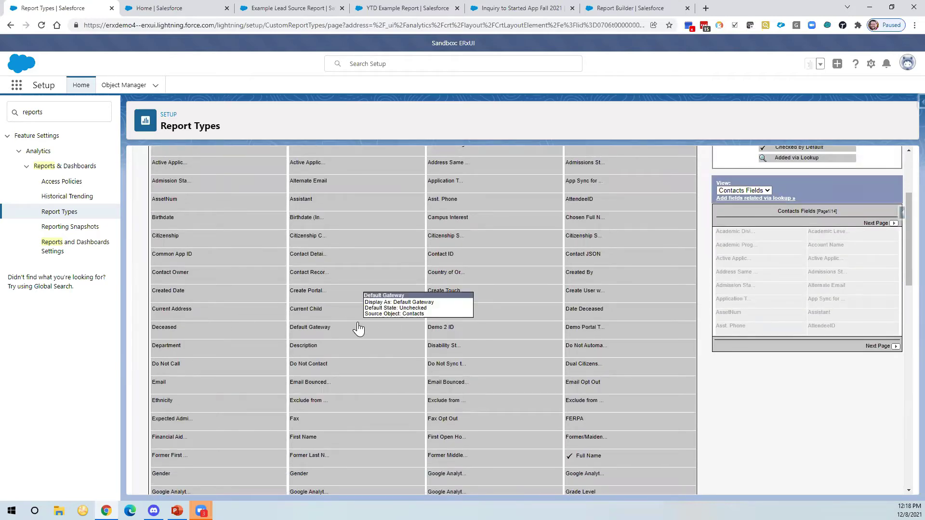
scroll(330, 217, "down", 3)
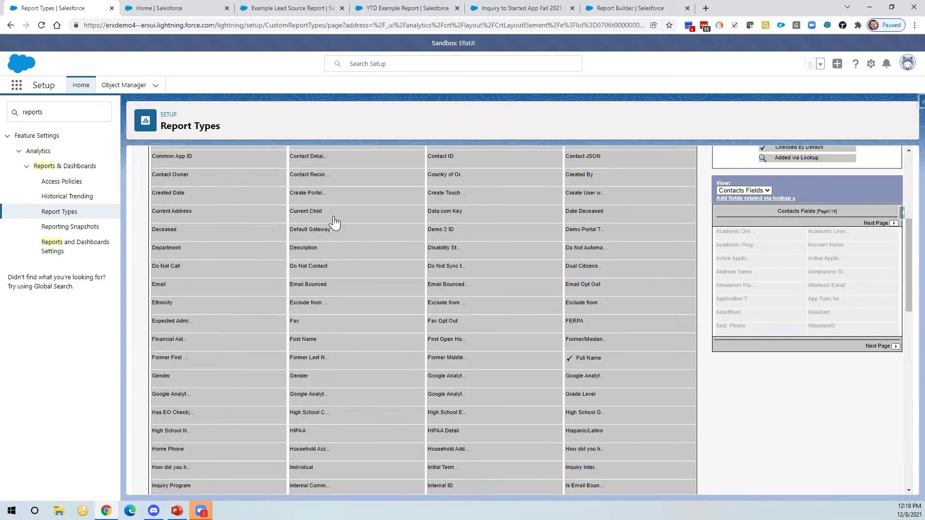
scroll(285, 263, "down", 5)
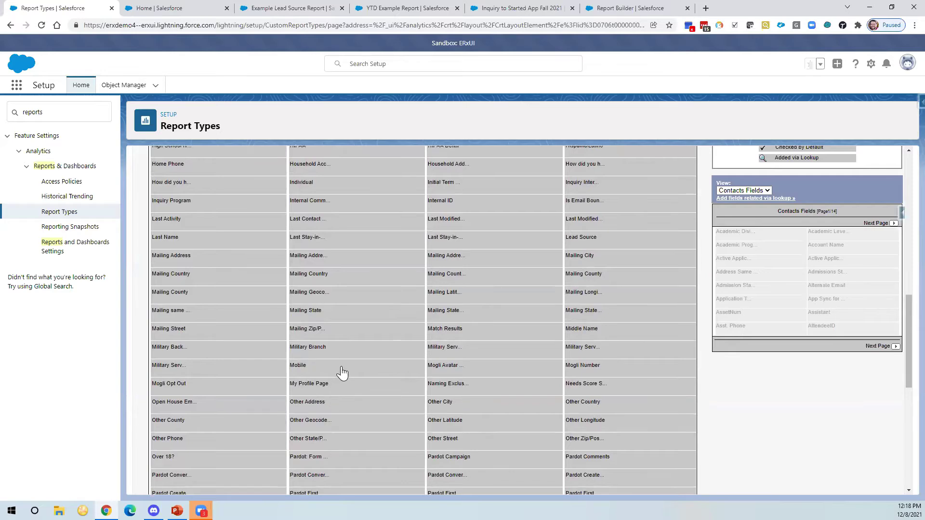
scroll(342, 373, "up", 8)
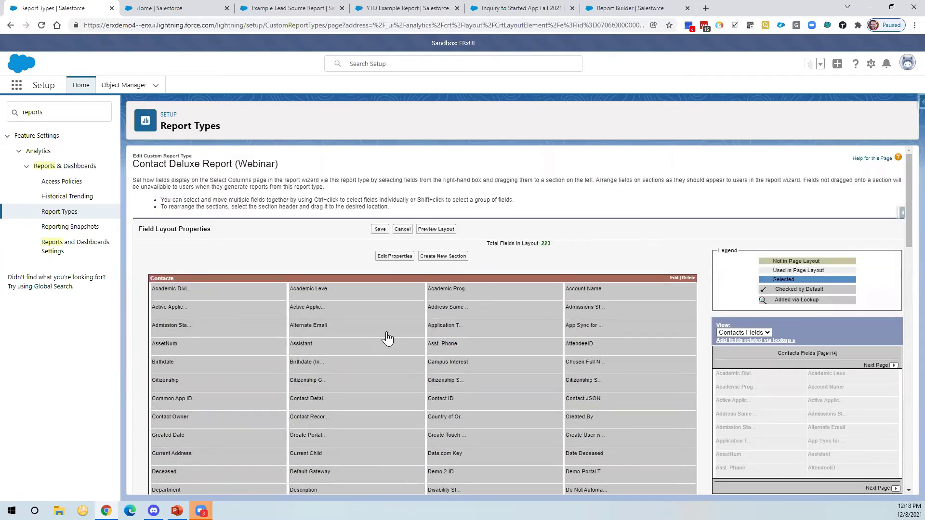
scroll(376, 376, "down", 18)
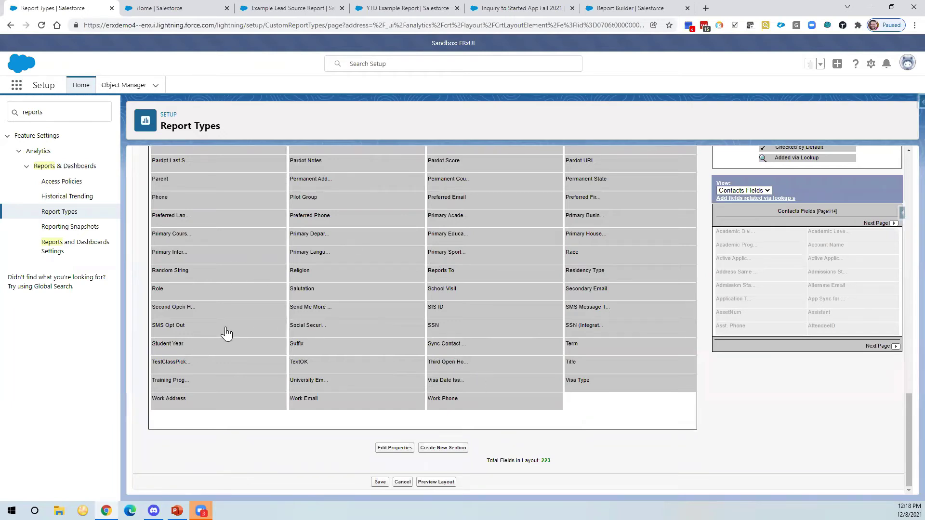
mouse_move(467, 346)
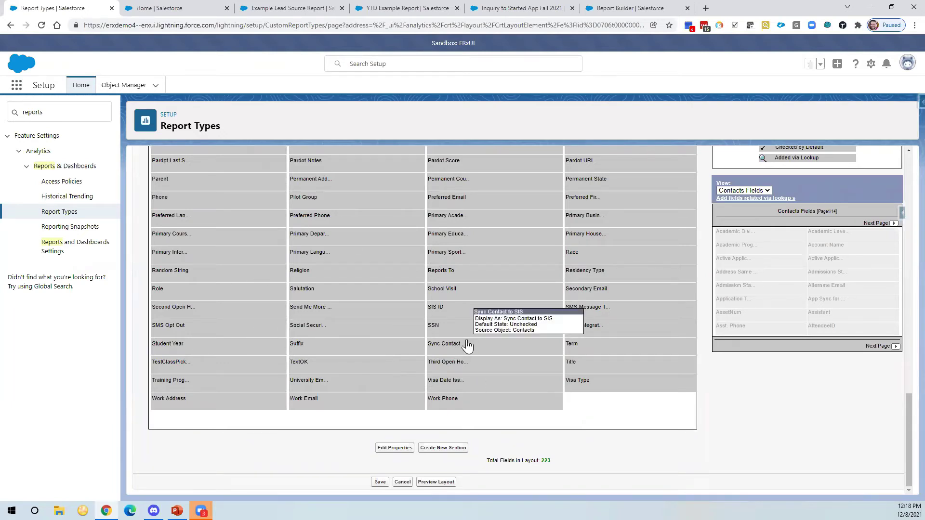
scroll(467, 346, "up", 8)
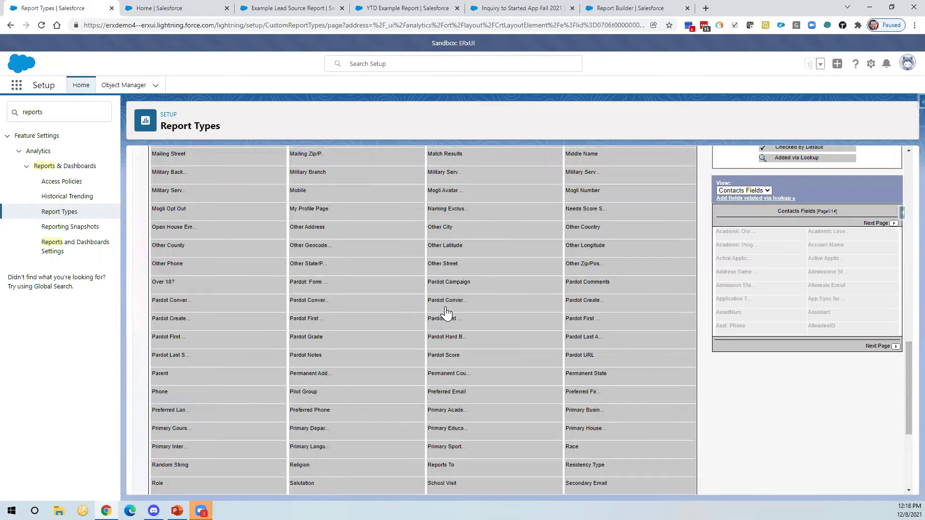
Step: View the display name and default-checked settings of the Academic Division of Interest field without changing them
scroll(445, 312, "up", 10)
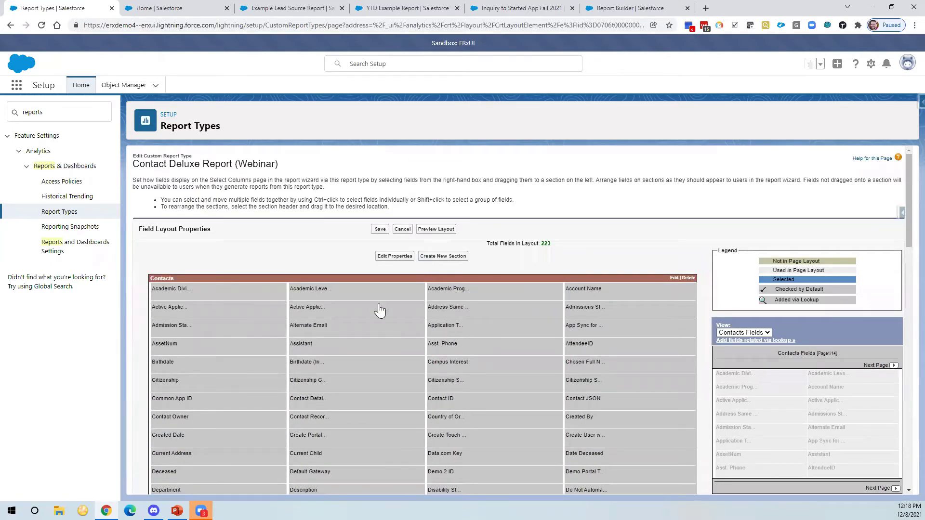
left_click(186, 290)
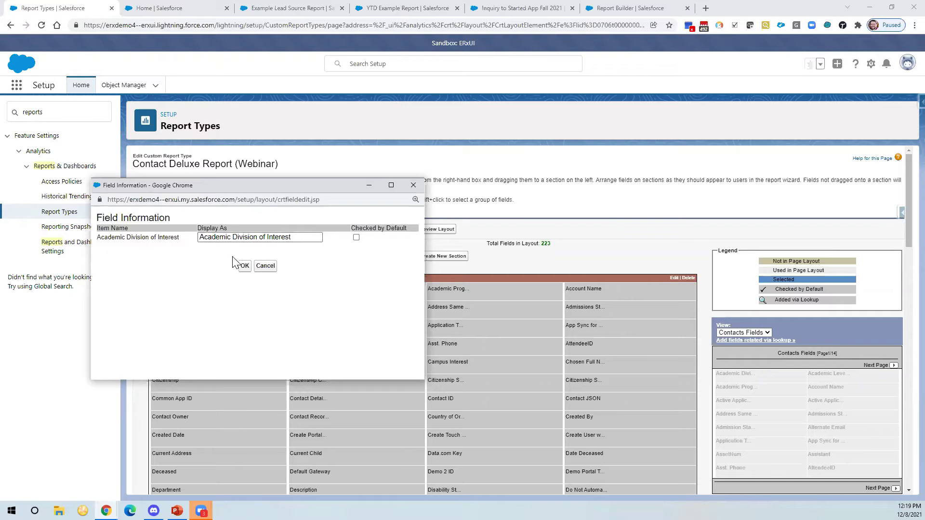
left_click(264, 267)
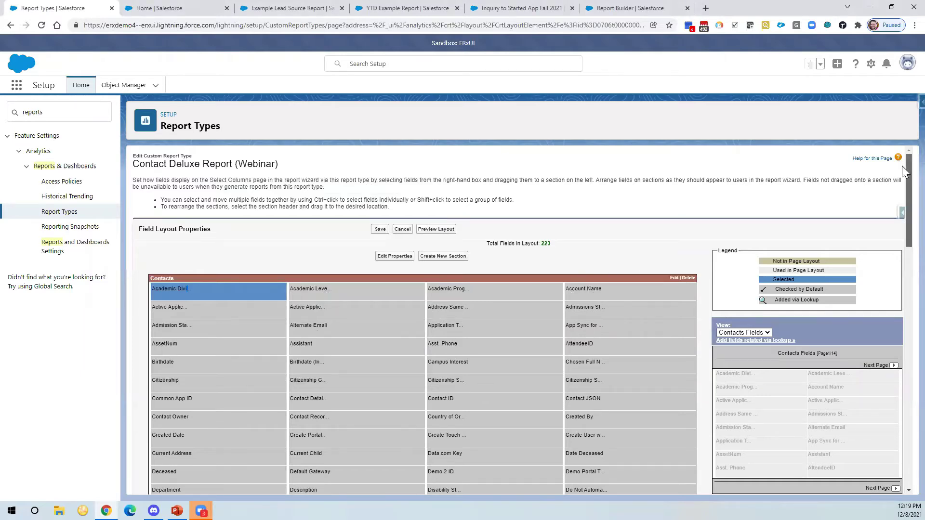
Step: Create a new section named "Active Application" below the Contacts section of the field layout
scroll(902, 175, "down", 8)
scroll(892, 352, "down", 5)
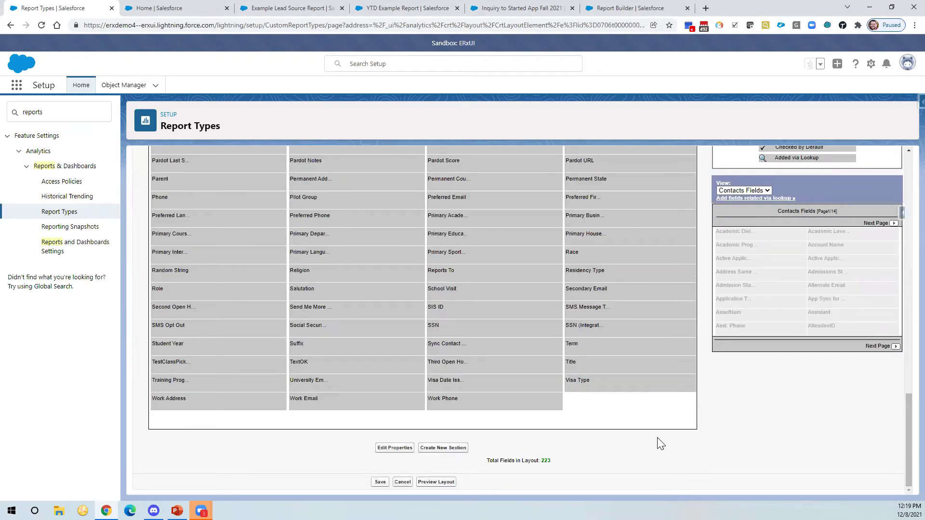
left_click(441, 449)
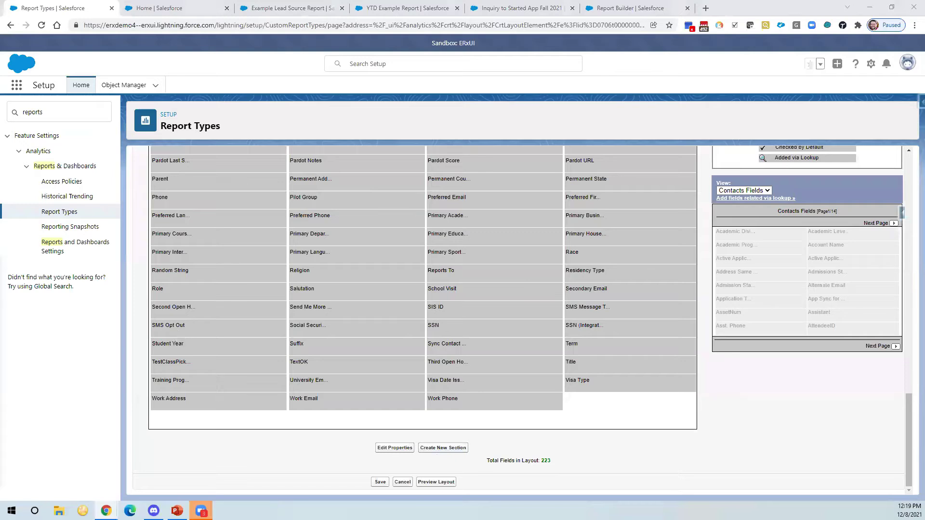
left_click_drag(0, 260, 223, 278)
left_click(224, 318)
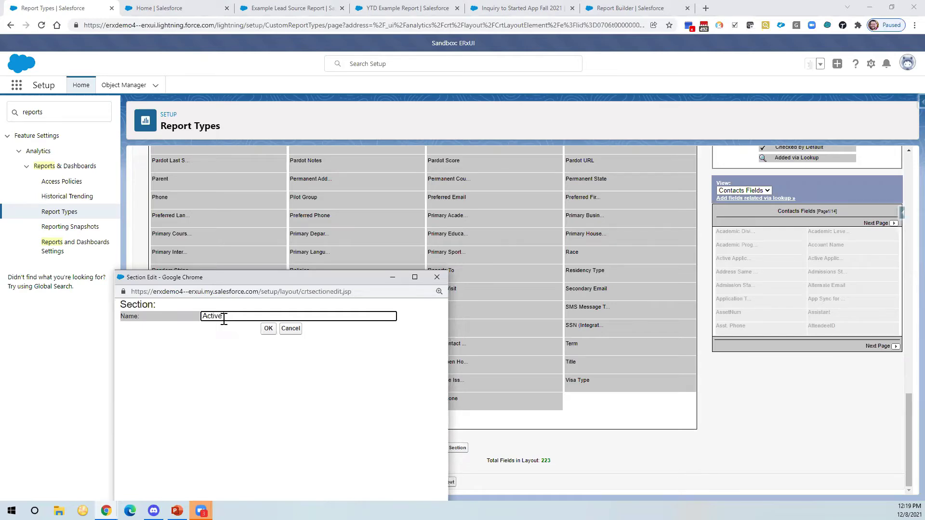
type("Active Application")
left_click(268, 329)
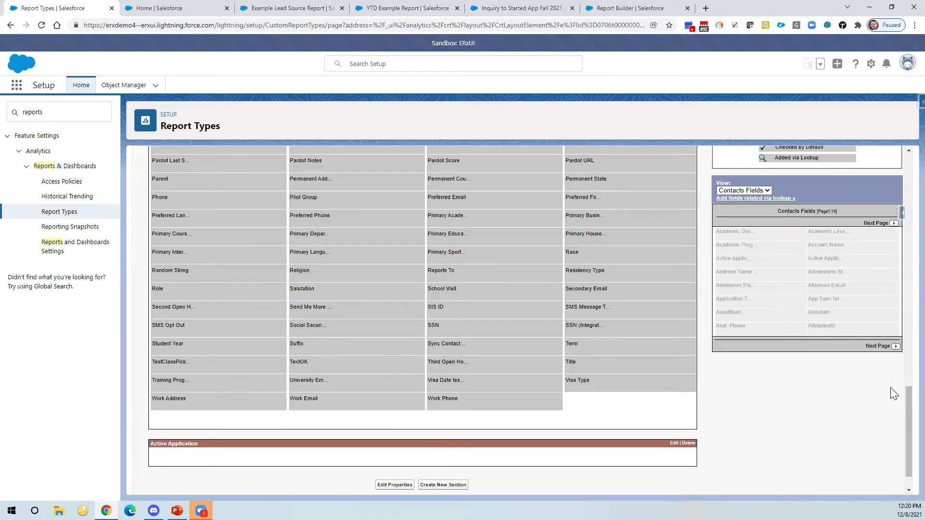
Step: Start adding fields related to Contacts via lookup and open the Active Application Record's list of fields
left_click_drag(901, 397, 902, 368)
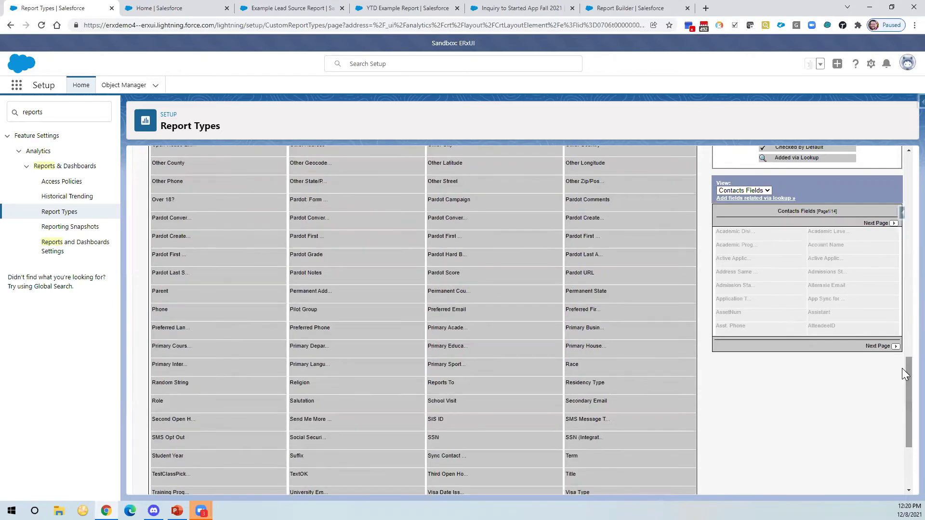
left_click(730, 202)
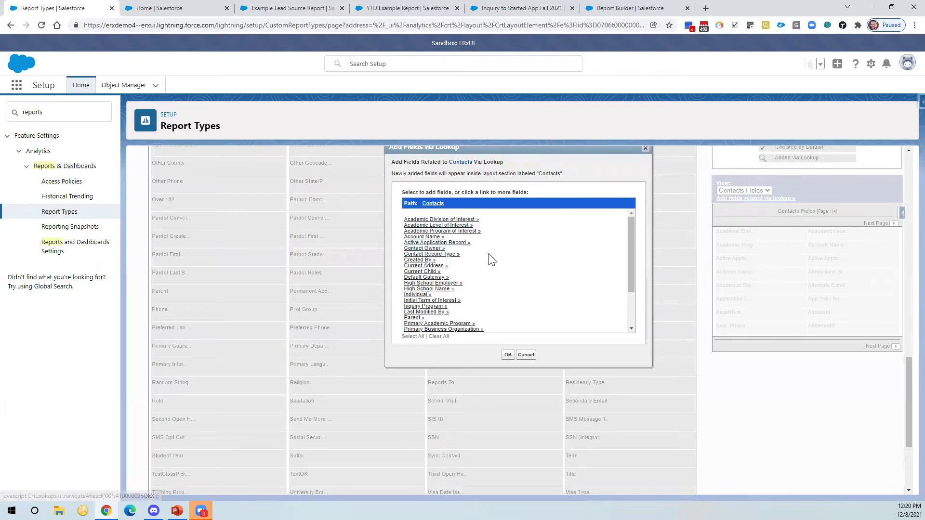
scroll(489, 258, "down", 2)
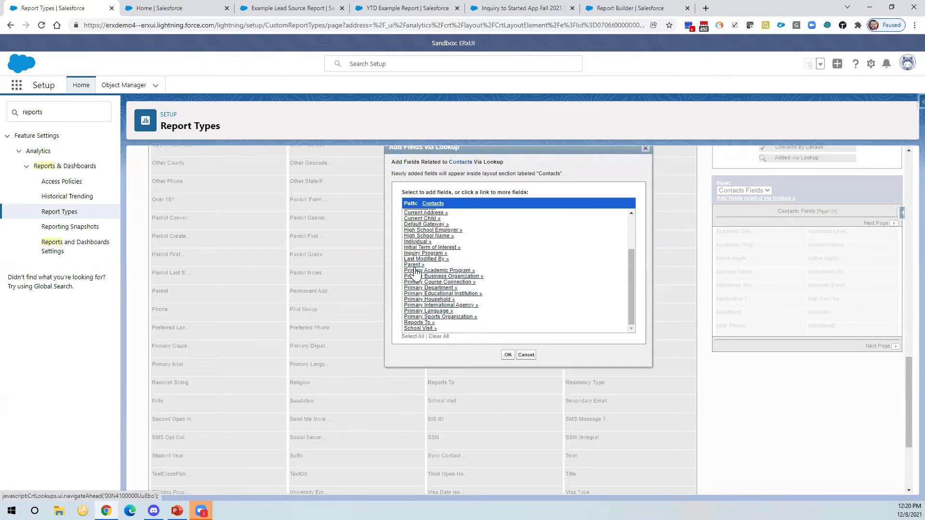
scroll(416, 269, "up", 3)
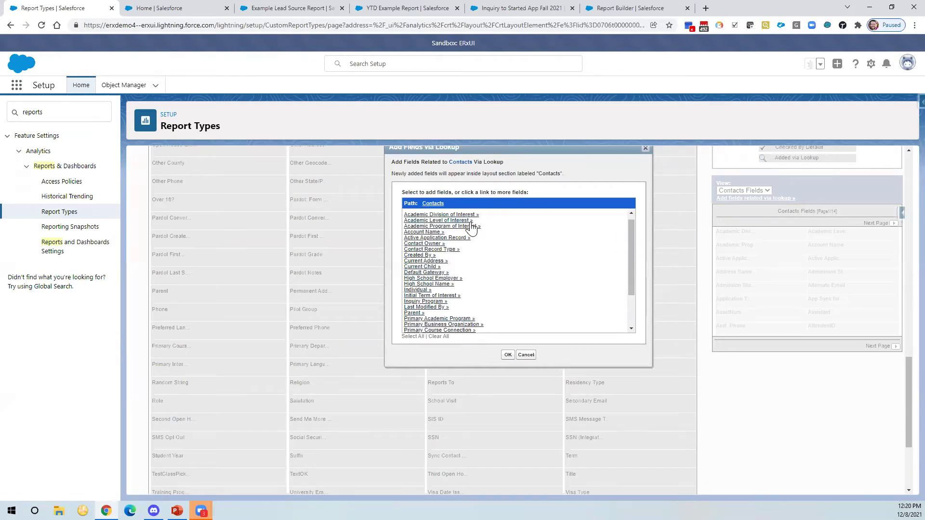
left_click(427, 238)
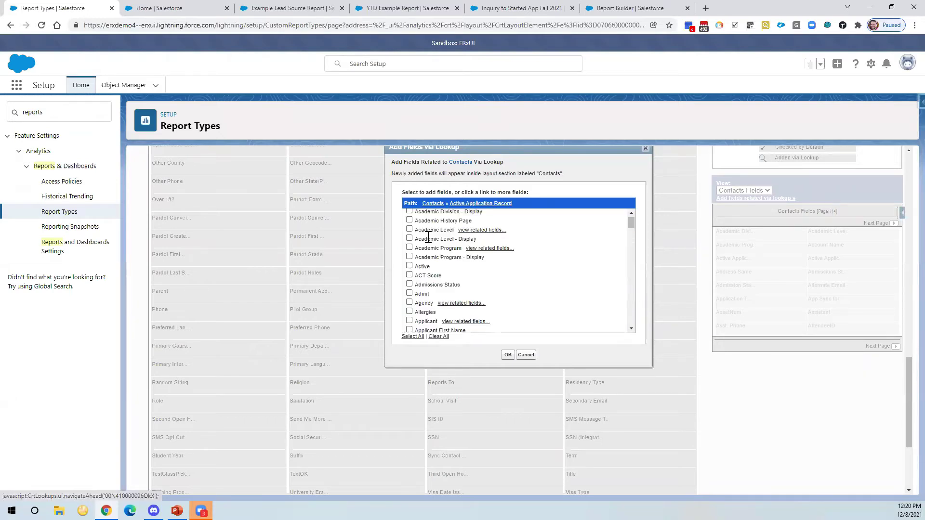
Step: Add the Academic Program - Display and Admissions Status fields from Active Application Record to the layout
scroll(436, 272, "down", 1)
scroll(436, 273, "up", 2)
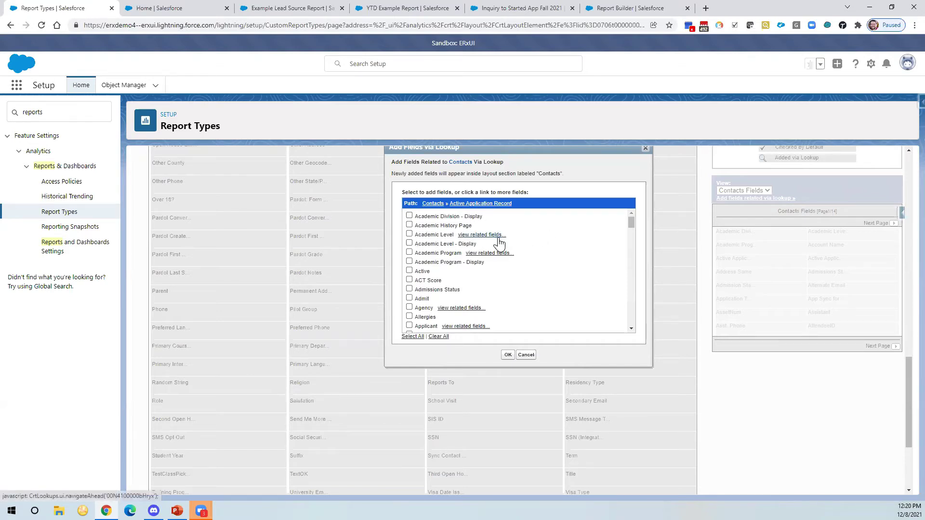
scroll(463, 270, "down", 1)
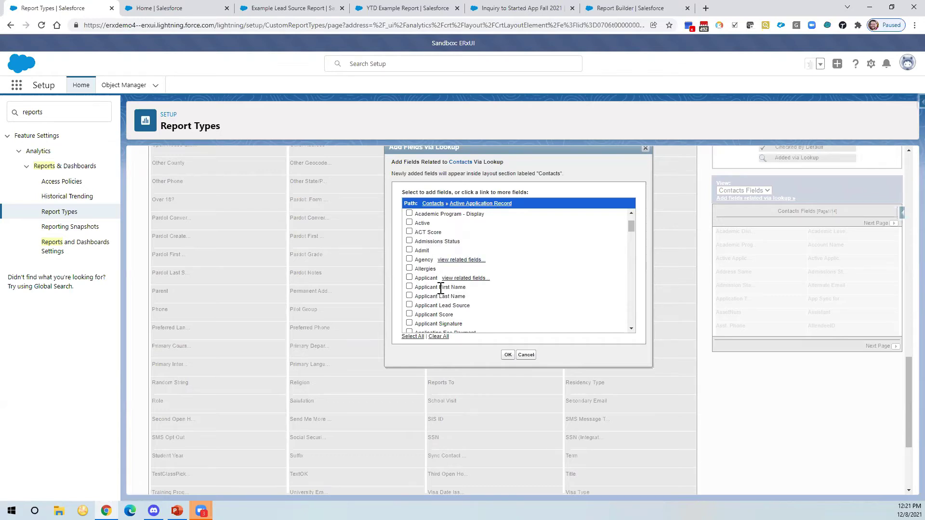
scroll(438, 295, "up", 5)
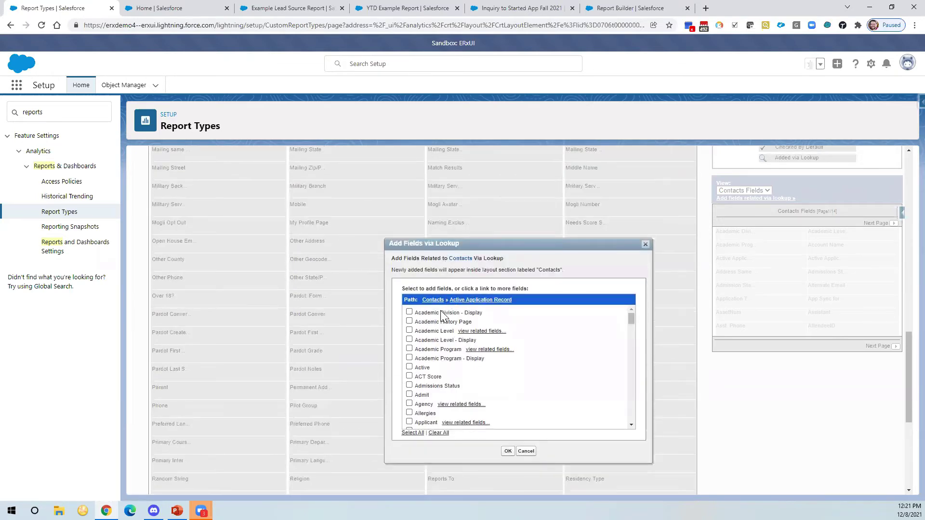
scroll(442, 316, "down", 3)
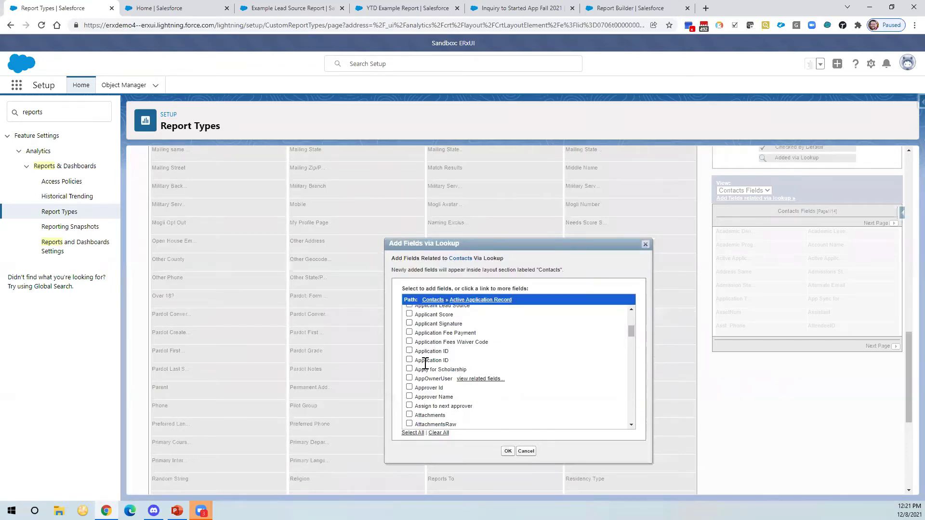
scroll(425, 365, "up", 3)
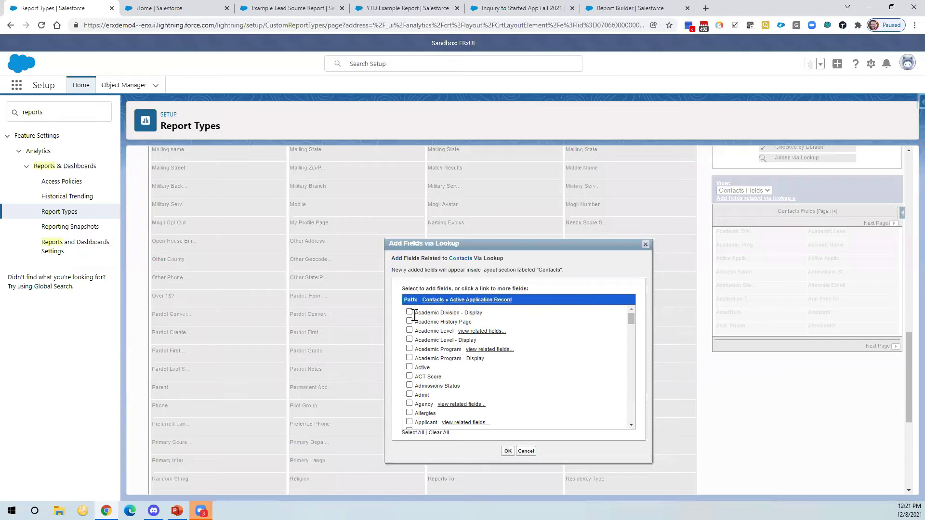
left_click(409, 358)
scroll(471, 381, "down", 1)
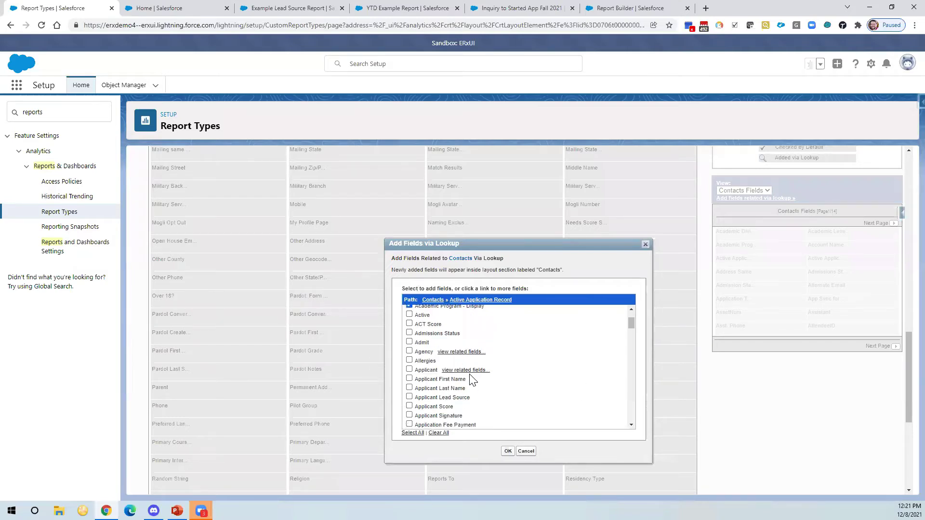
scroll(472, 381, "up", 1)
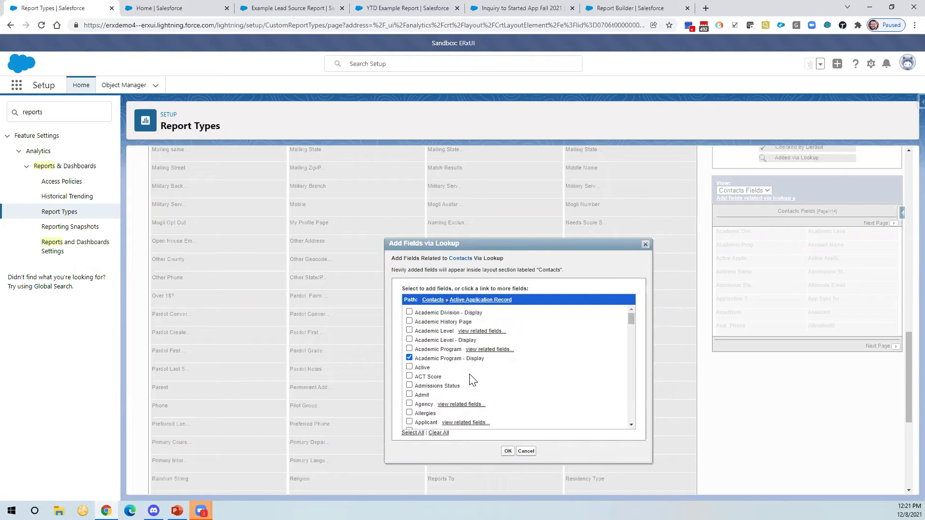
left_click(410, 386)
left_click(507, 451)
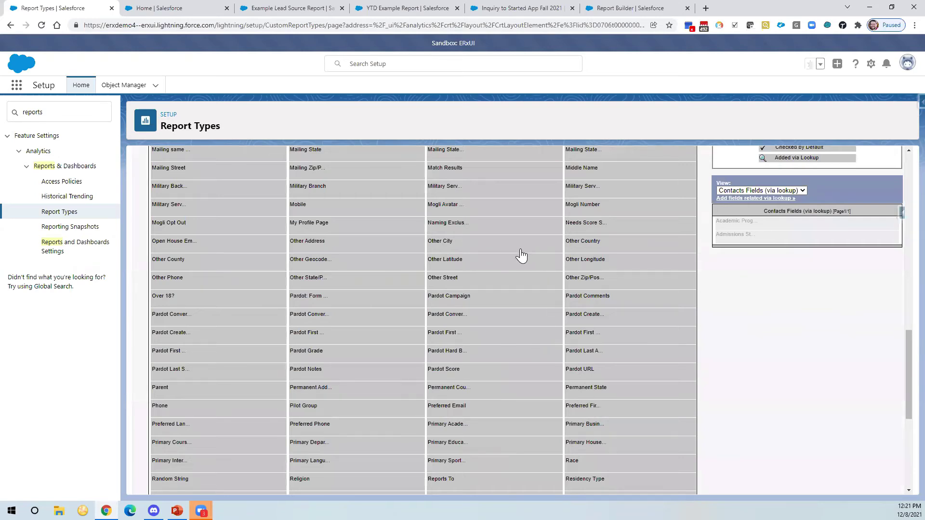
Step: Move the Admissions Status and Academic Program lookup fields from the Contacts section into the Active Application section
scroll(522, 256, "down", 5)
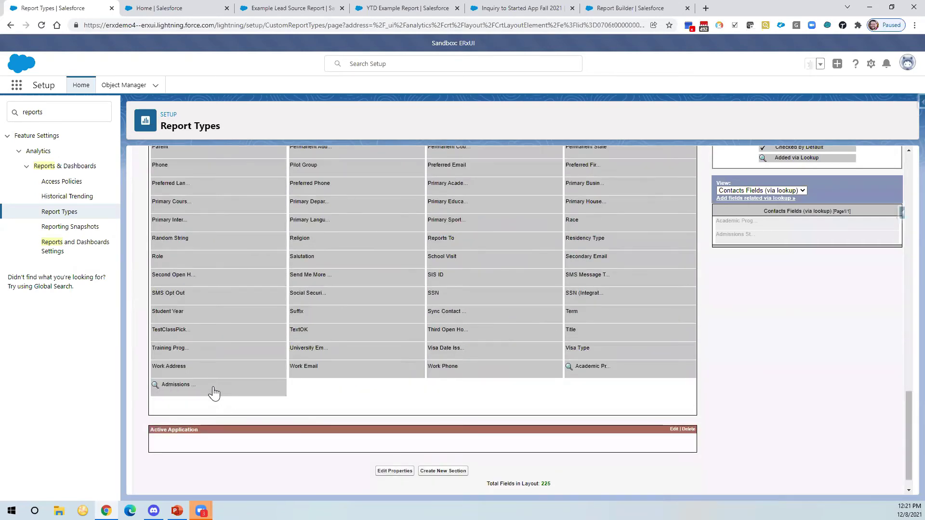
mouse_move(214, 393)
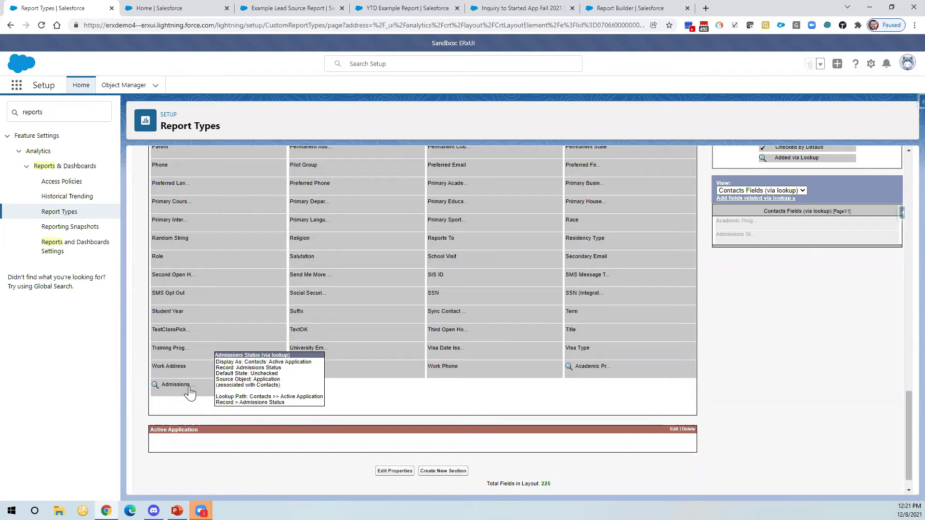
left_click_drag(189, 391, 210, 446)
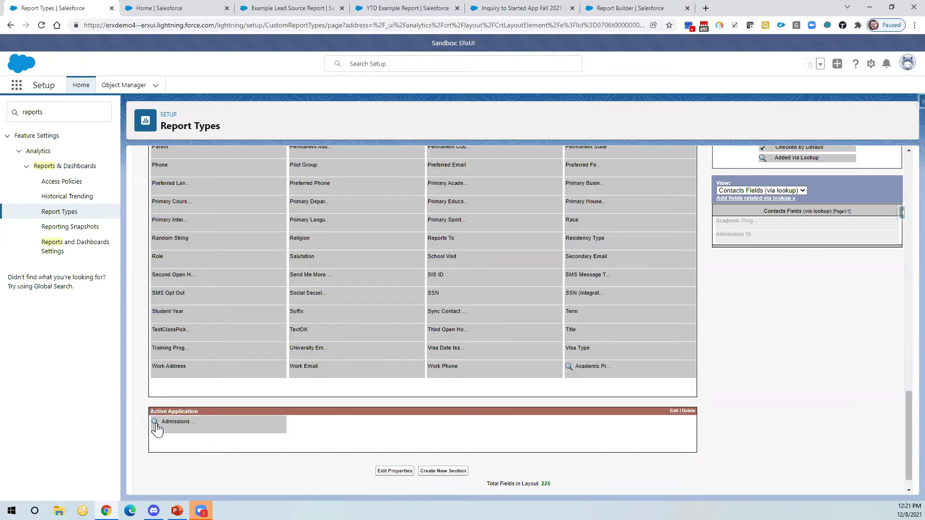
left_click_drag(603, 369, 298, 427)
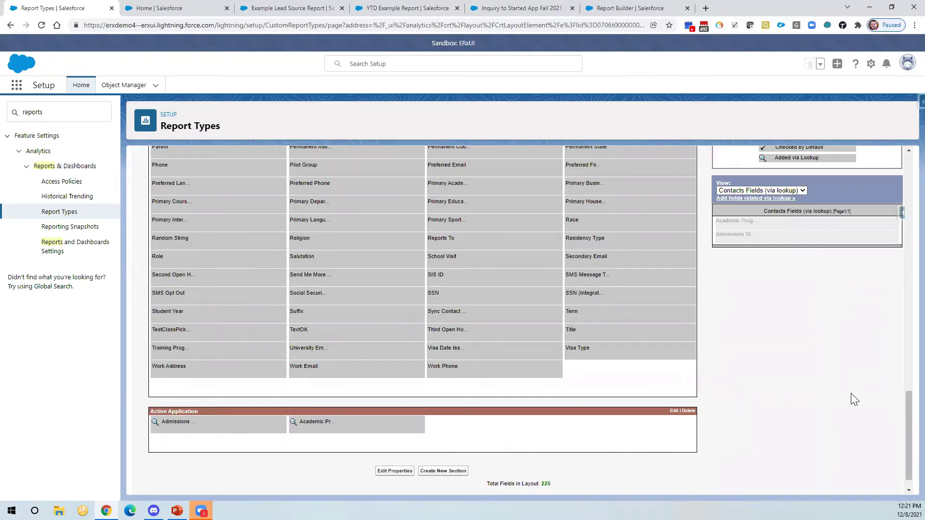
Step: Review the full field layout and save it for the Contact Deluxe Report (Webinar) report type
scroll(749, 384, "up", 15)
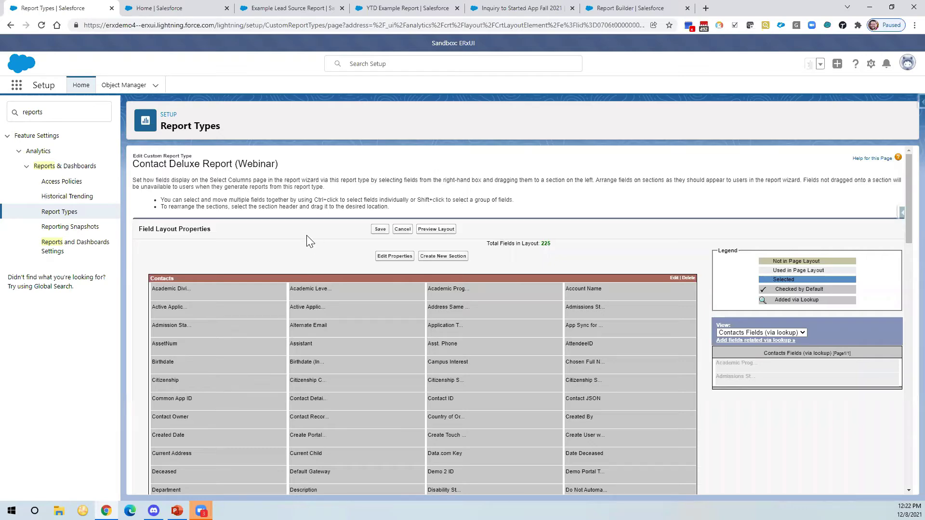
scroll(308, 241, "down", 15)
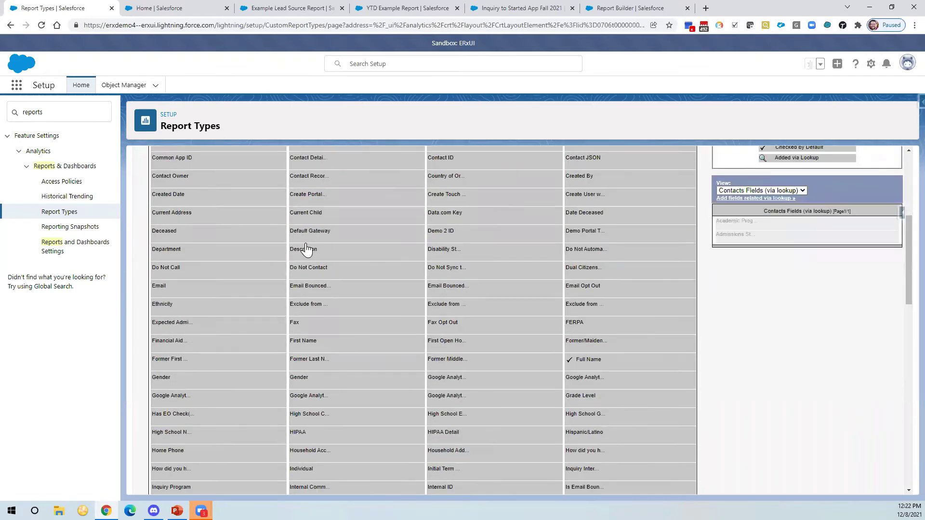
scroll(306, 250, "down", 3)
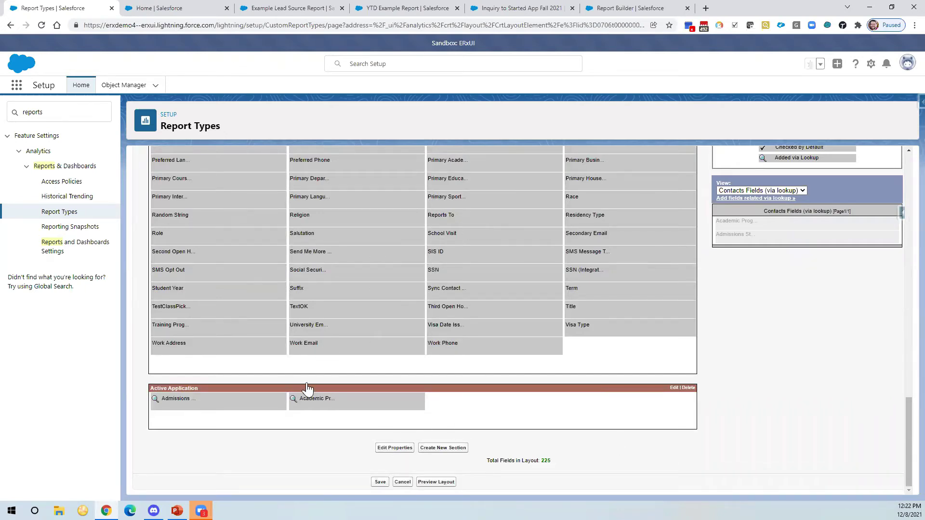
left_click(380, 483)
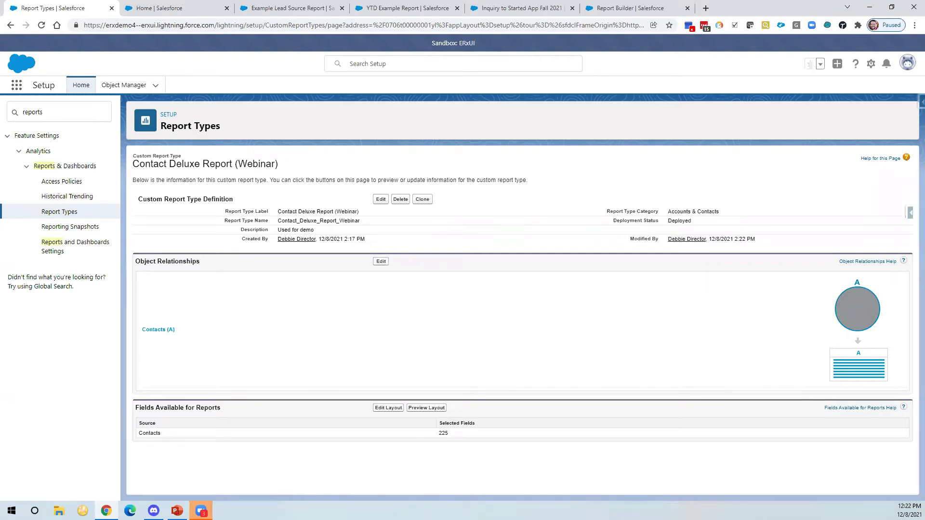
Step: Create a new report in ERx Demo based on the Contact Deluxe Report (Webinar) report type, searching report types for "contact d"
key("alt+Tab")
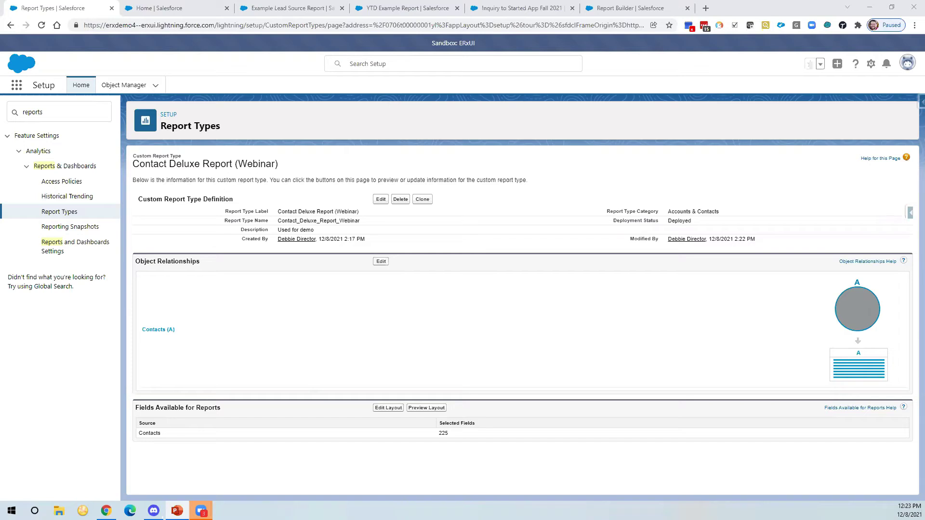
left_click(157, 11)
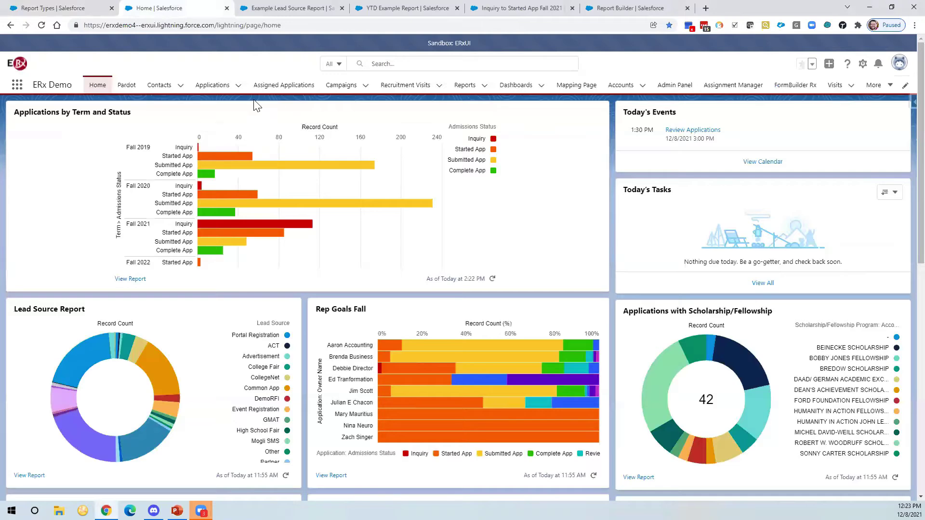
left_click(463, 86)
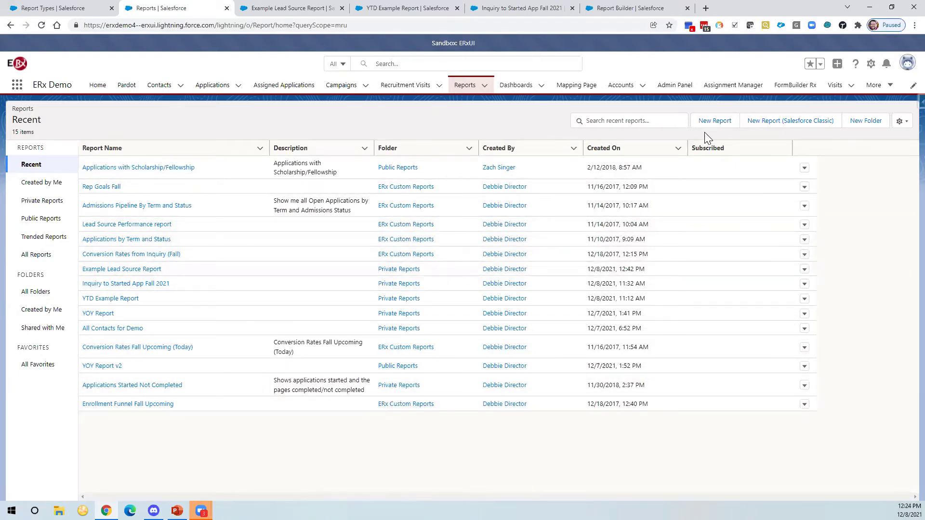
left_click(715, 121)
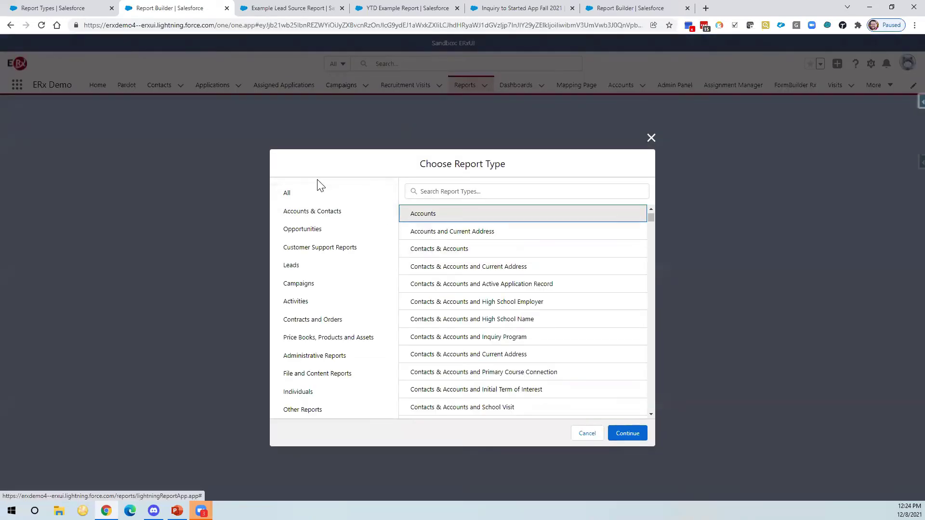
left_click(464, 197)
type("contact d")
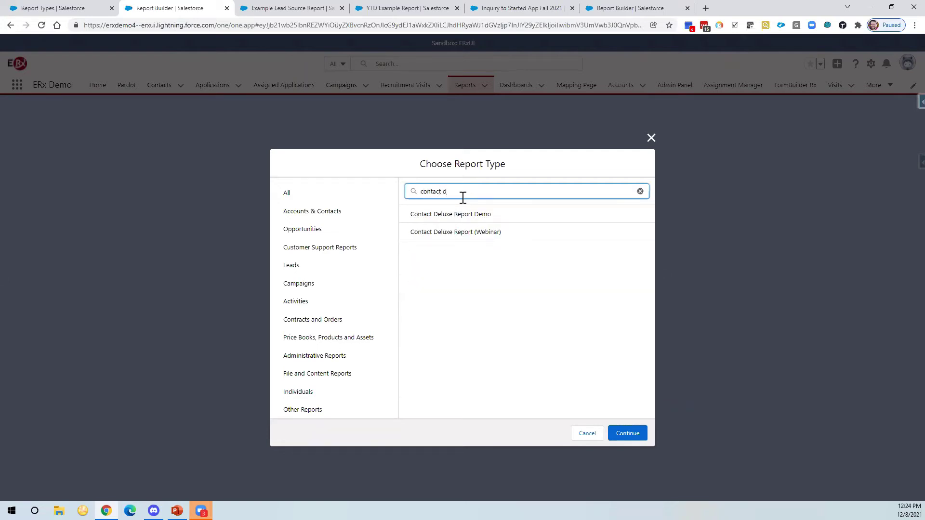
left_click(428, 234)
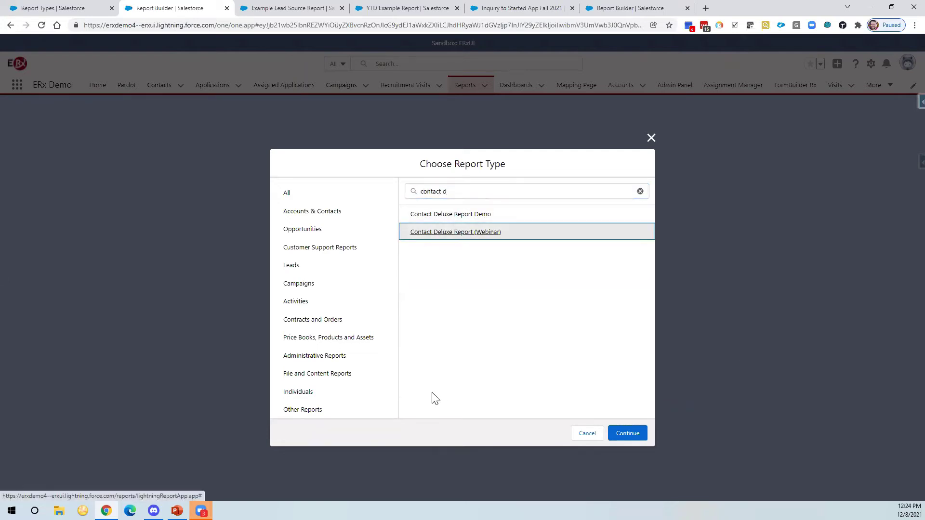
left_click(627, 433)
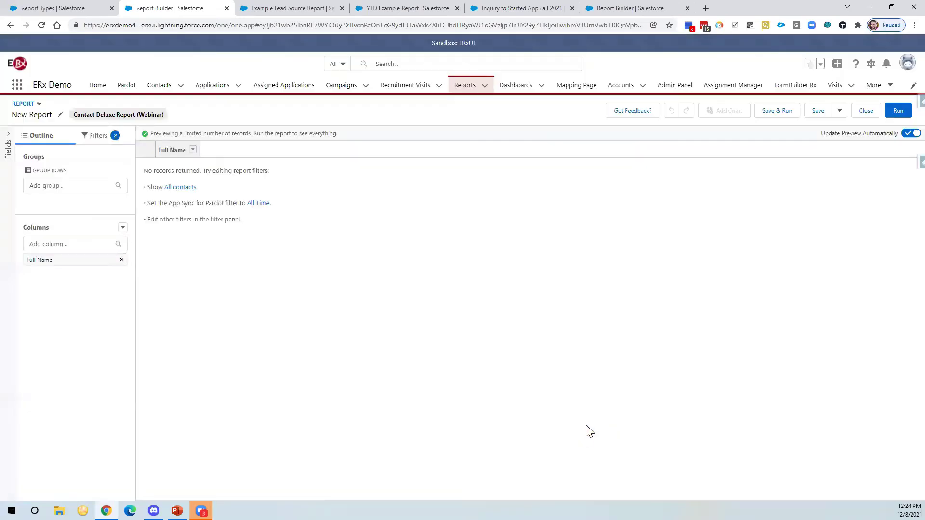
Step: Show the report's available fields and examine how they are organised into the Contacts and Active Application sections
left_click(8, 135)
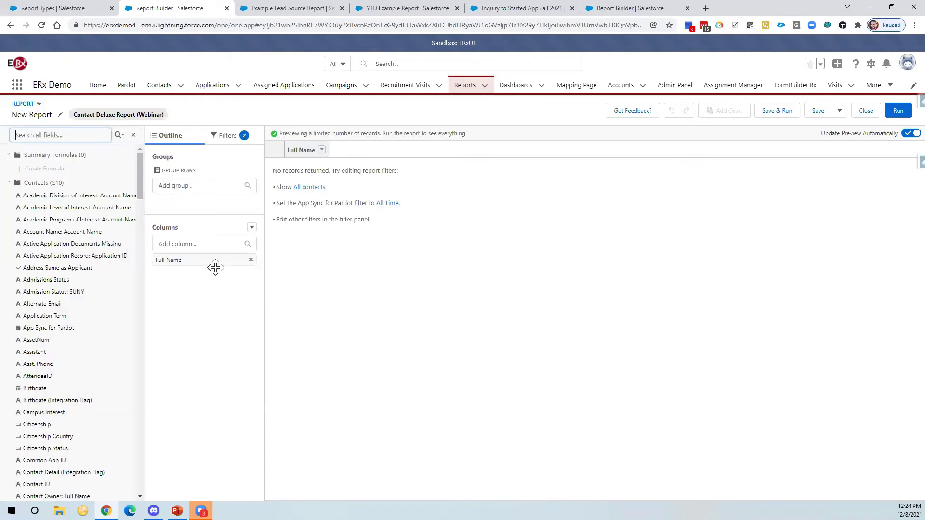
left_click(9, 183)
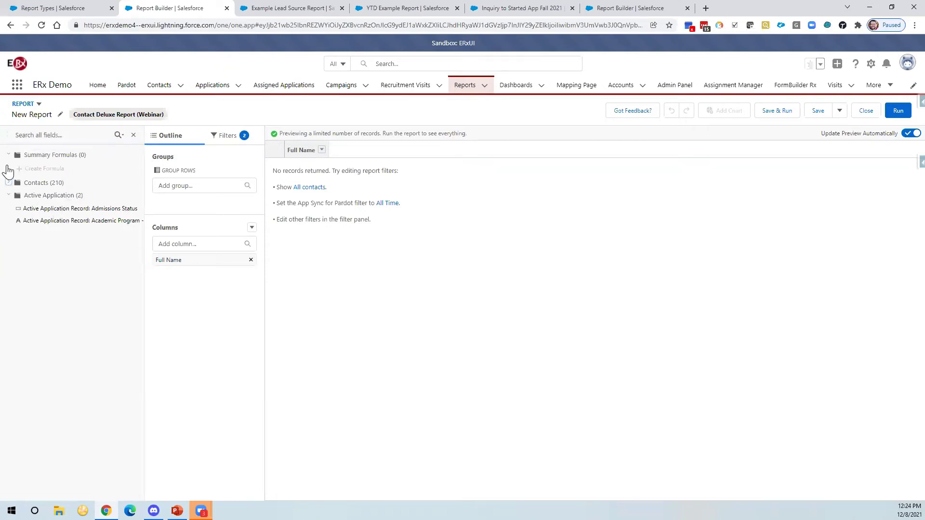
left_click(9, 184)
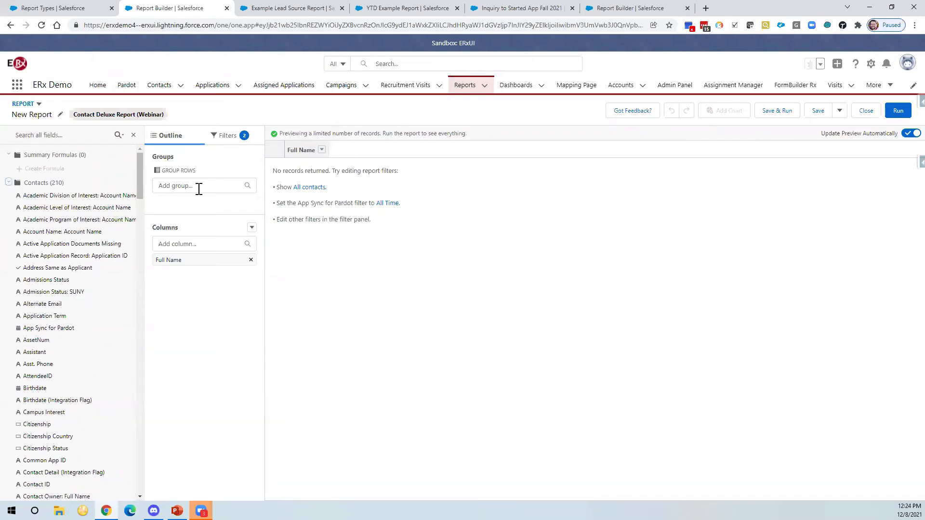
Step: Collapse the Contacts field section and set the Show Me filter to All contacts
left_click(224, 138)
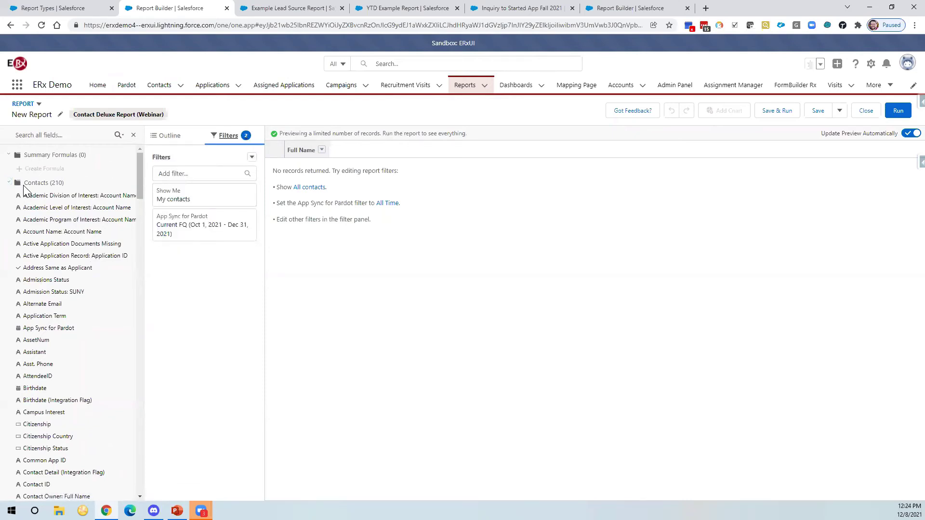
left_click(9, 183)
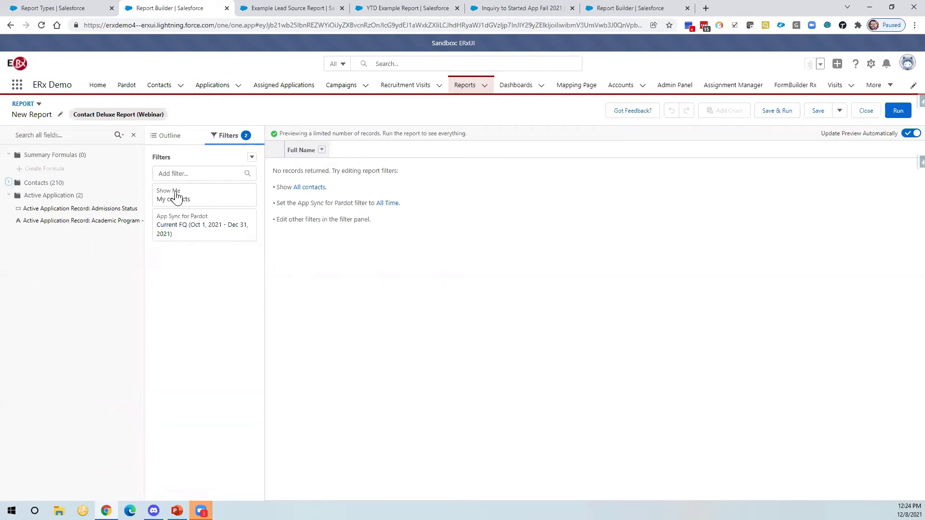
left_click(176, 198)
left_click(362, 206)
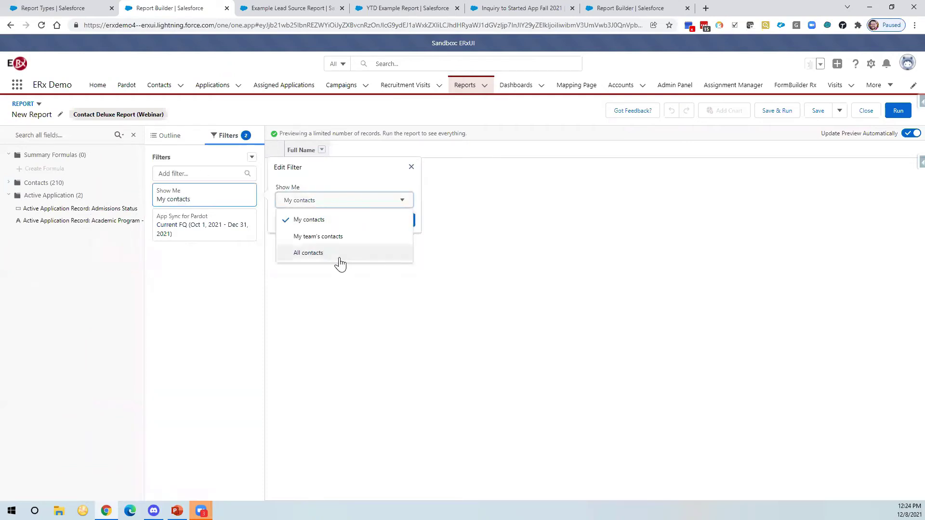
left_click(336, 254)
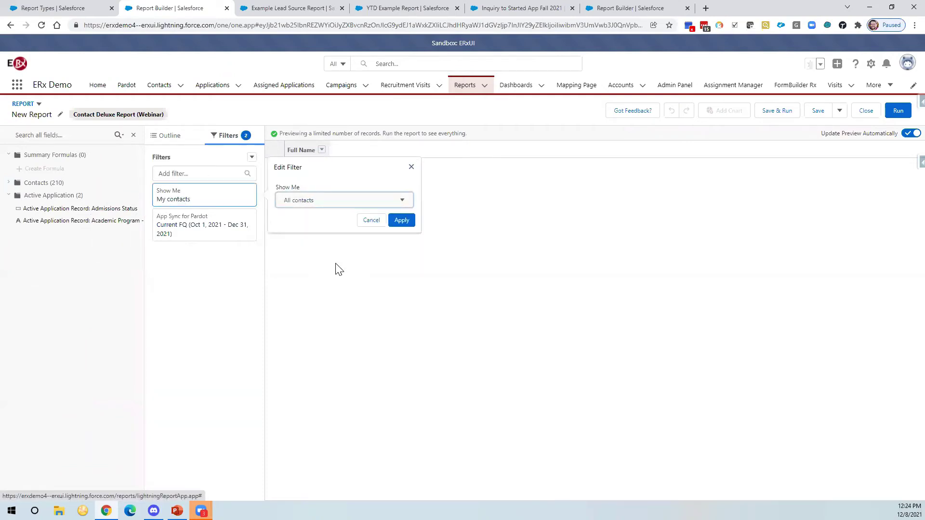
left_click(401, 220)
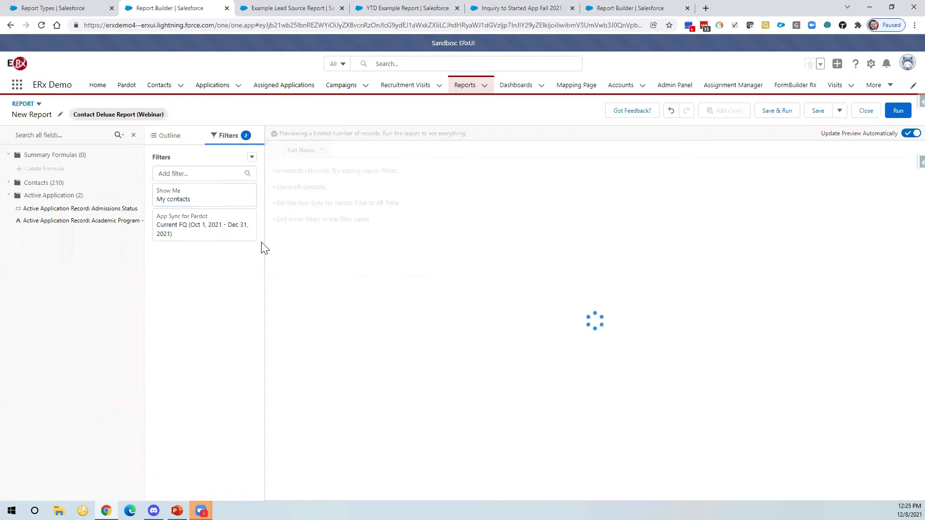
Step: Set the App Sync for Pardot date filter's range to All Time
left_click(167, 226)
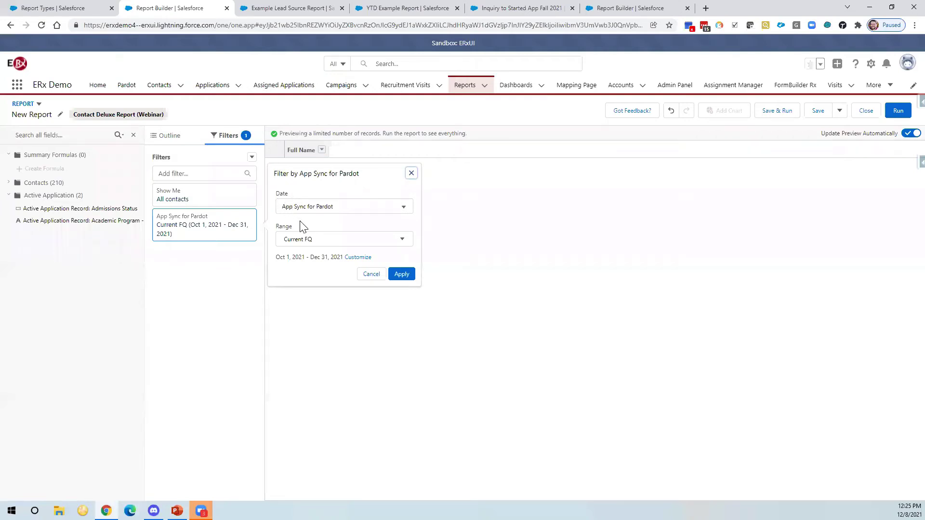
left_click(303, 241)
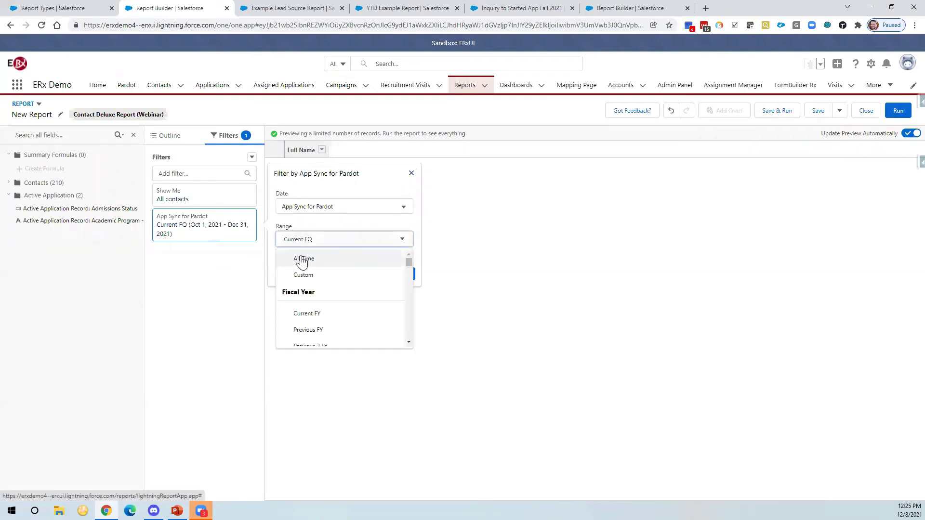
left_click(299, 260)
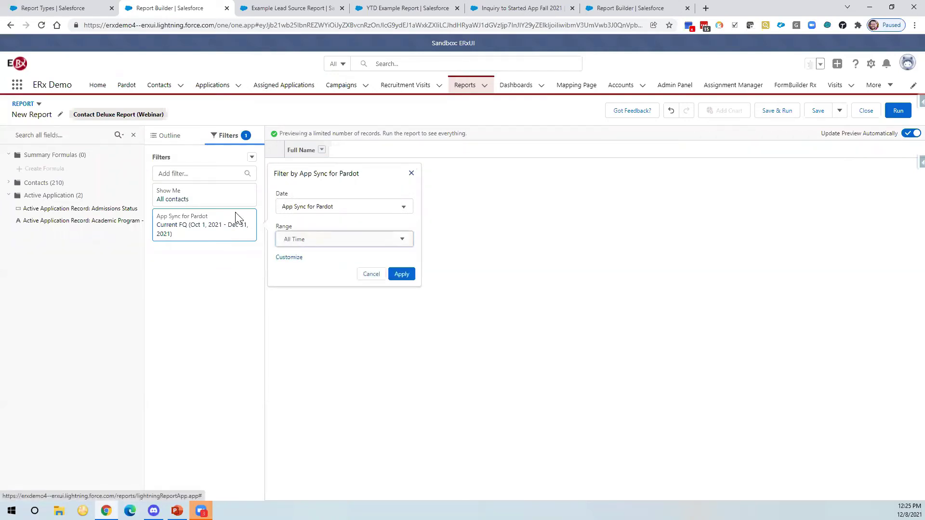
left_click(401, 275)
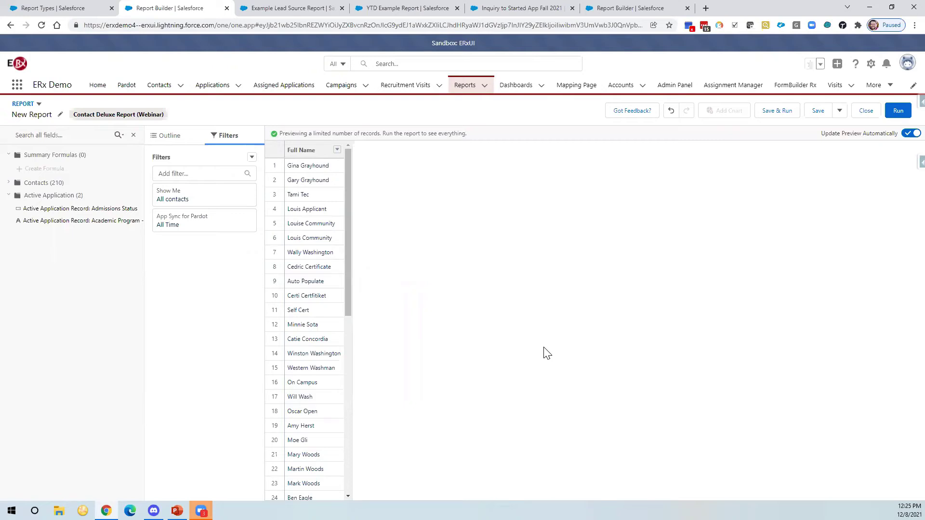
Step: Add a Lead Source filter with the operator "not equal to" and a blank value
left_click(195, 176)
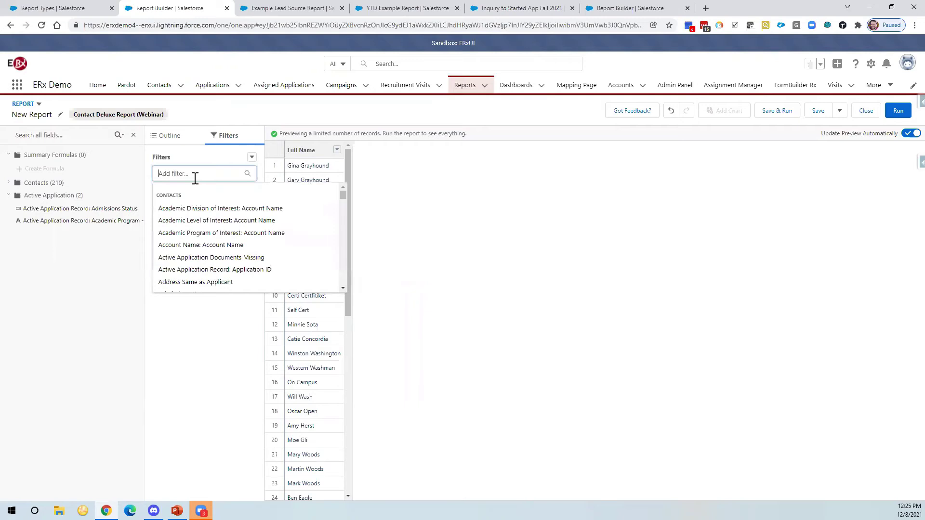
type("lead")
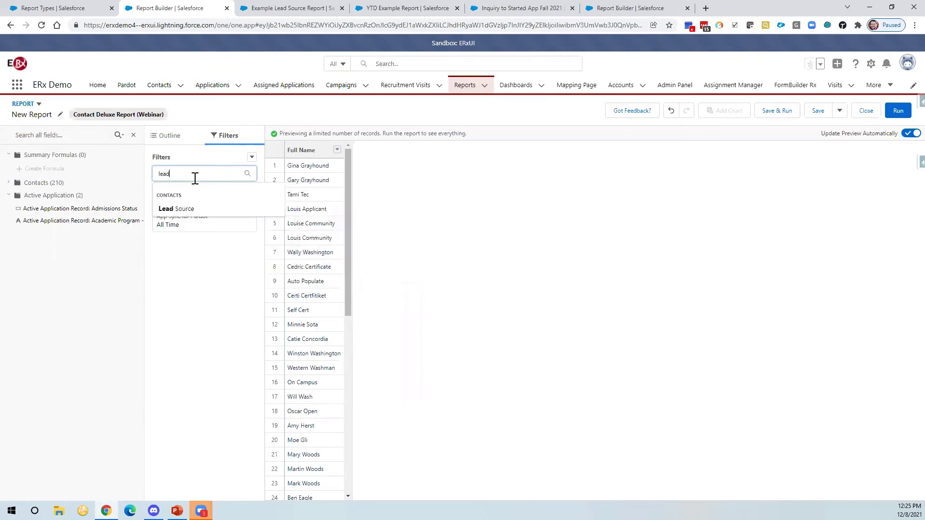
left_click(167, 210)
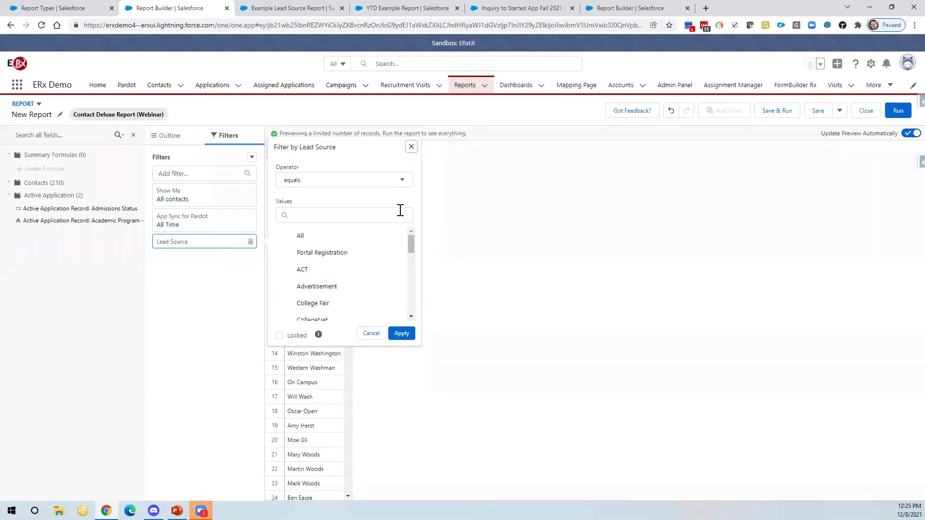
left_click(317, 179)
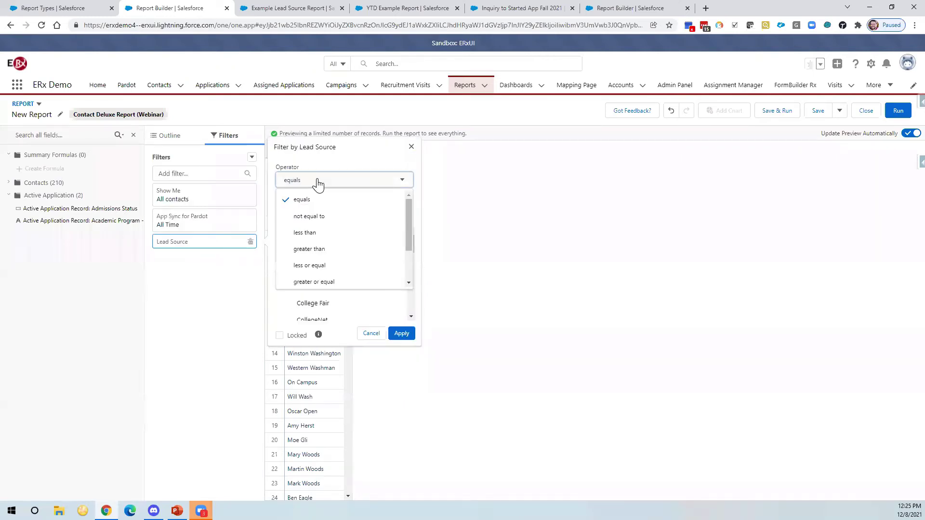
left_click(326, 215)
left_click(402, 333)
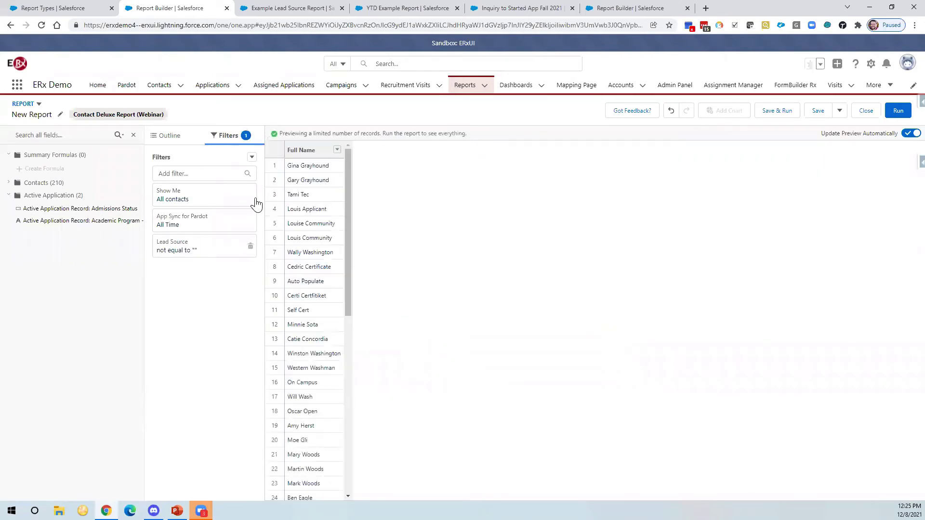
Step: Group the report rows by Lead Source
left_click(157, 139)
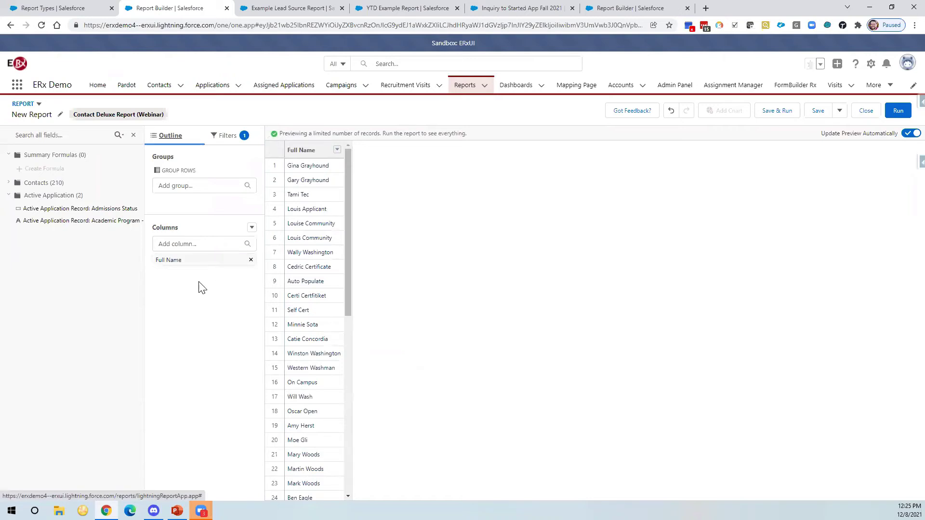
left_click(180, 188)
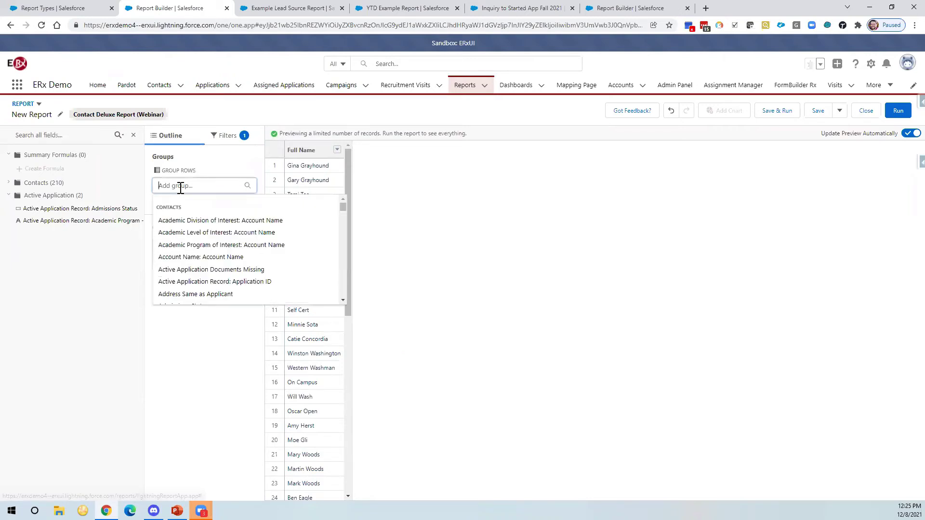
type("lead")
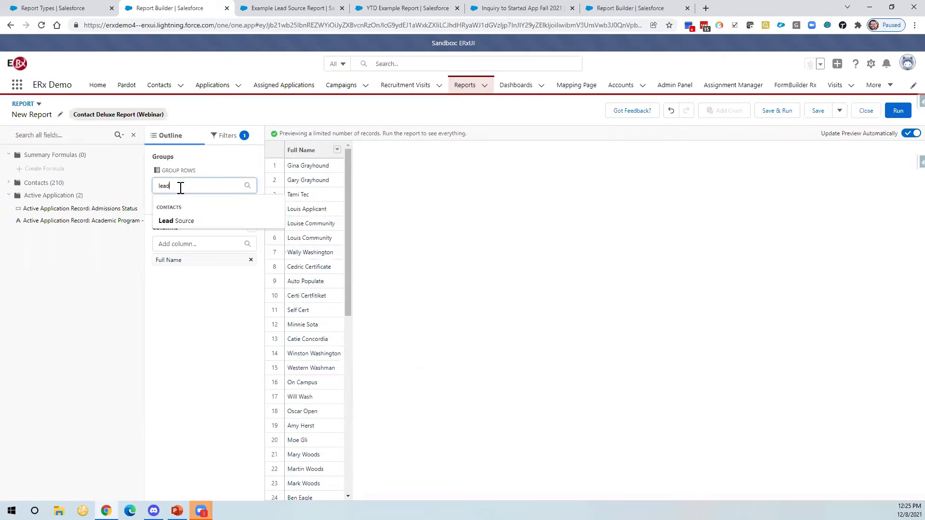
left_click(182, 221)
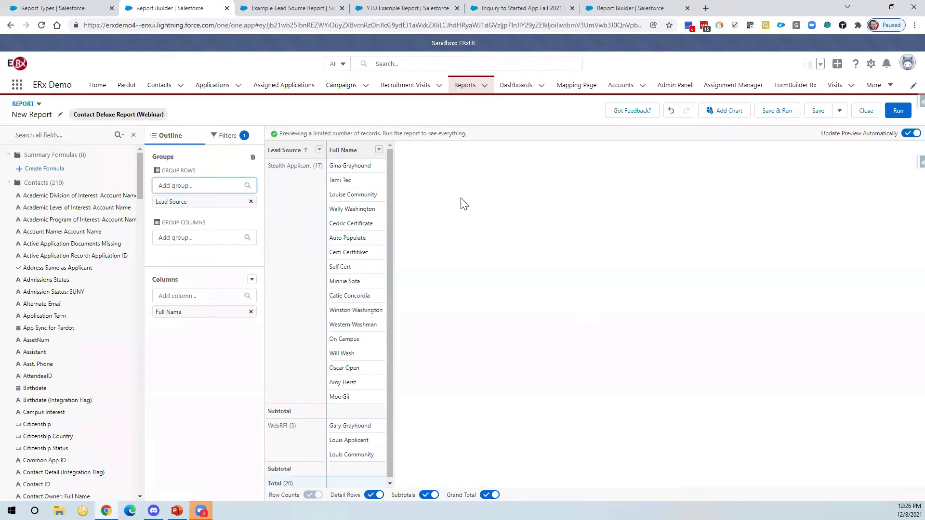
Step: Add a chart to the report and display it as a donut of Record Count sliced by Lead Source
left_click(720, 112)
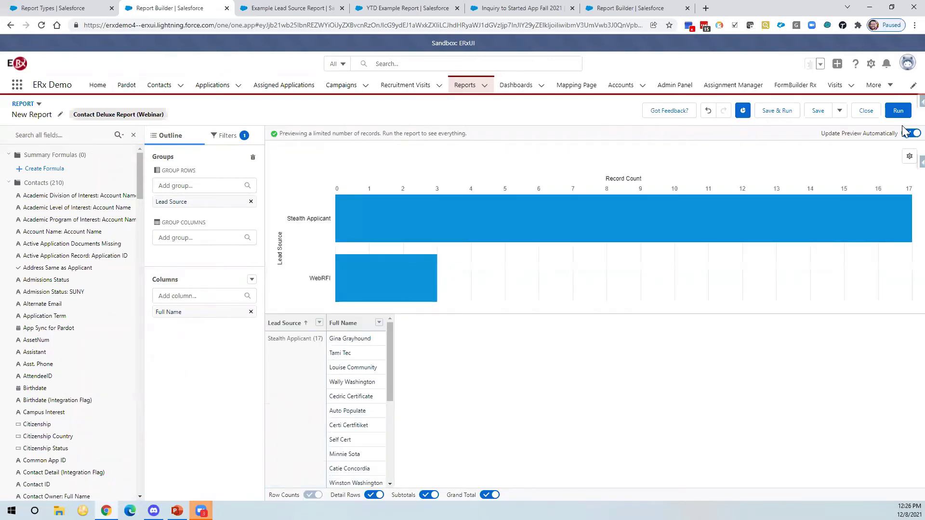
left_click(909, 156)
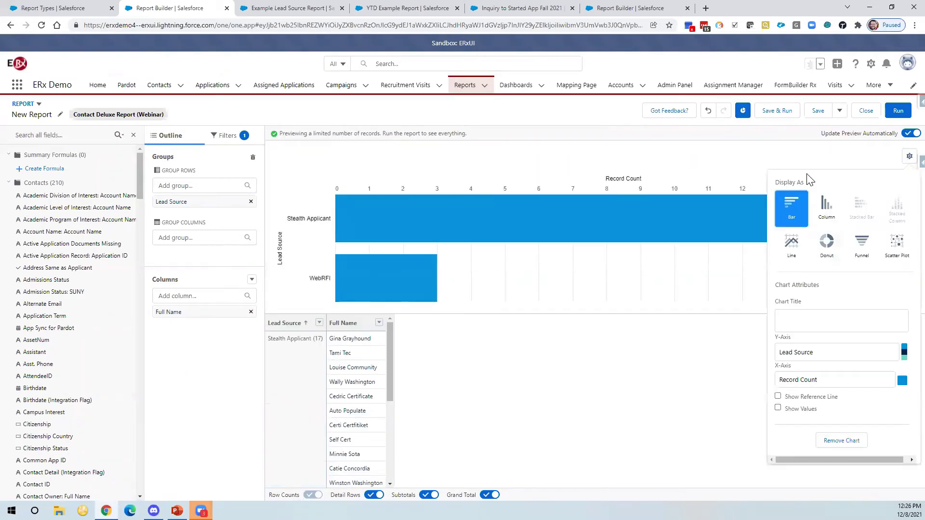
left_click(829, 254)
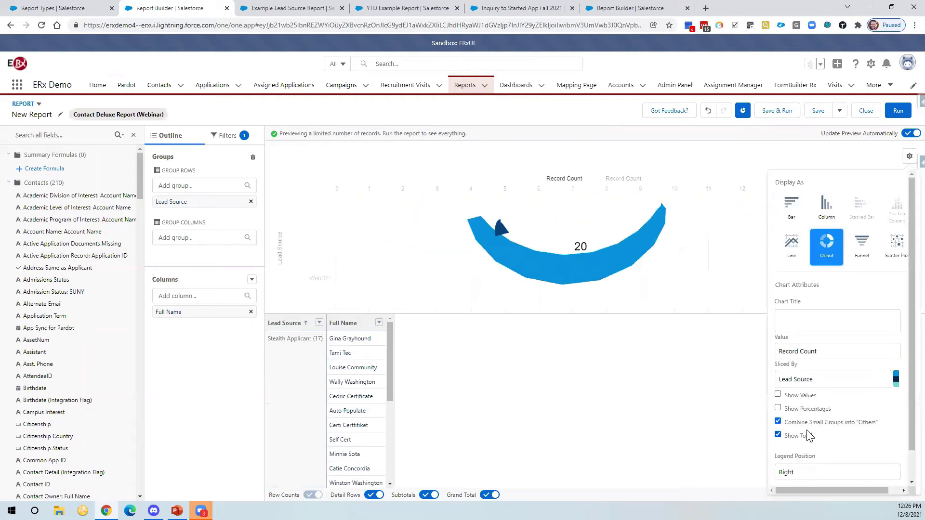
scroll(905, 362, "down", 1)
scroll(905, 363, "down", 1)
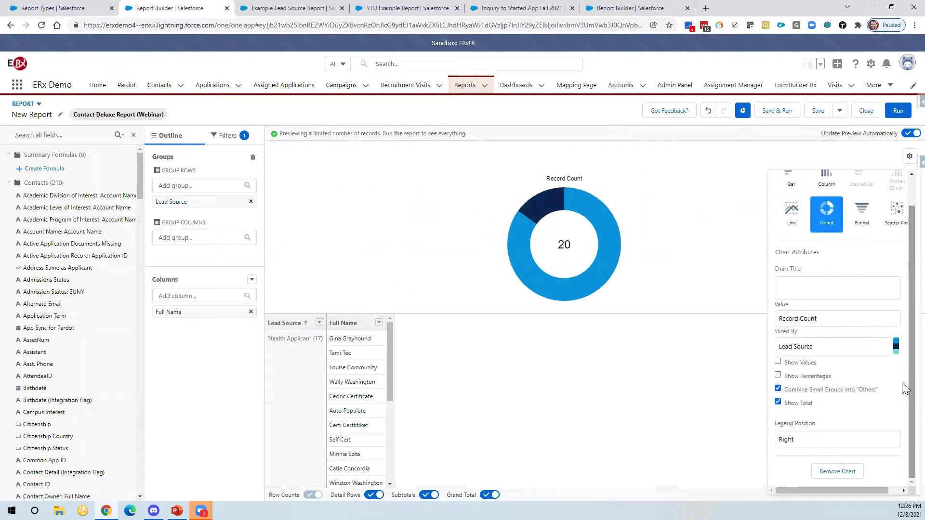
left_click(740, 168)
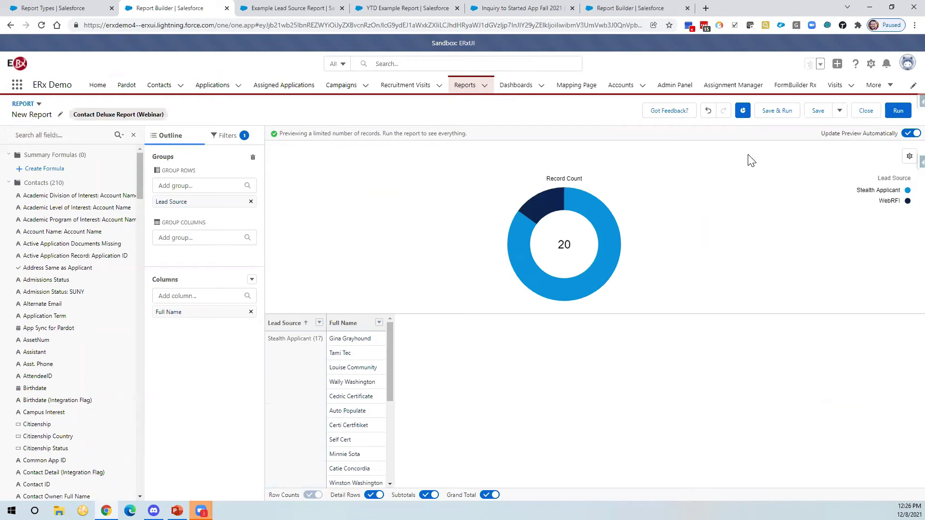
Step: Save the report as Lead Source Webinar in the Private Reports folder and run it
left_click(775, 119)
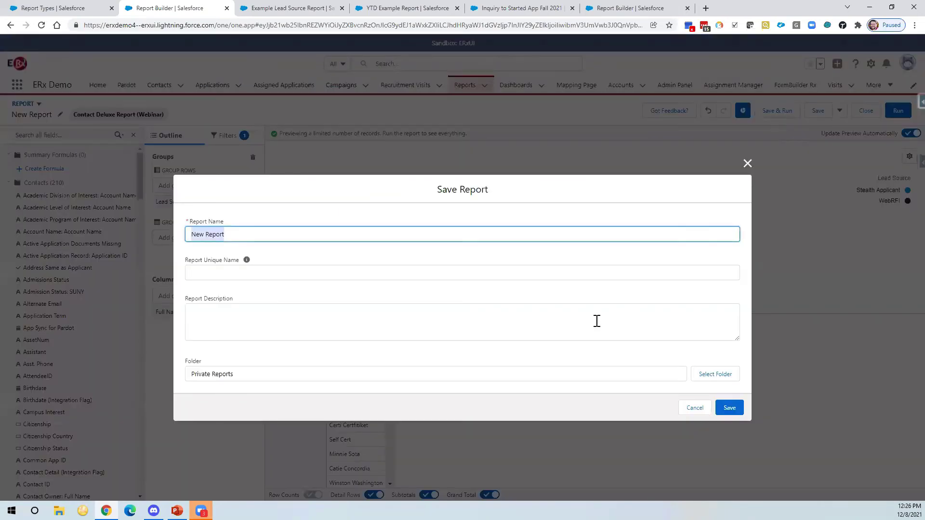
type("Lead Source Webinar")
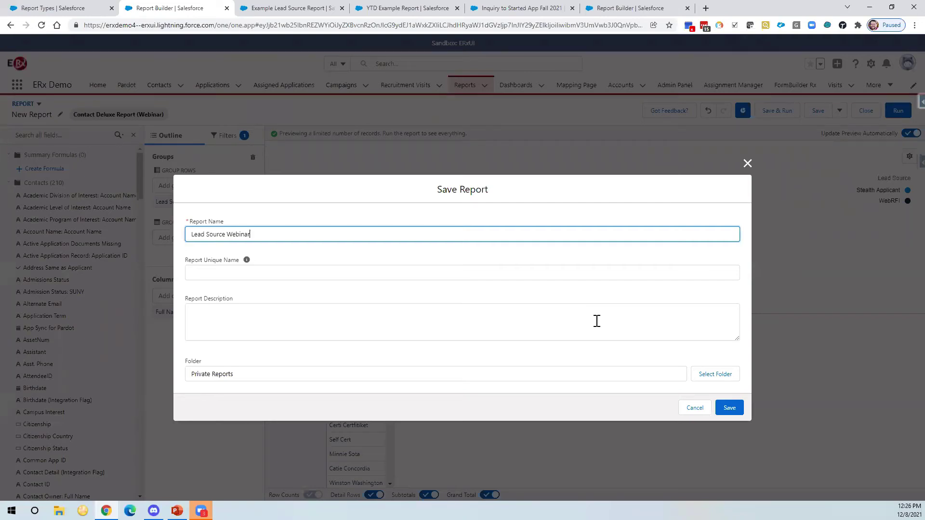
left_click(661, 314)
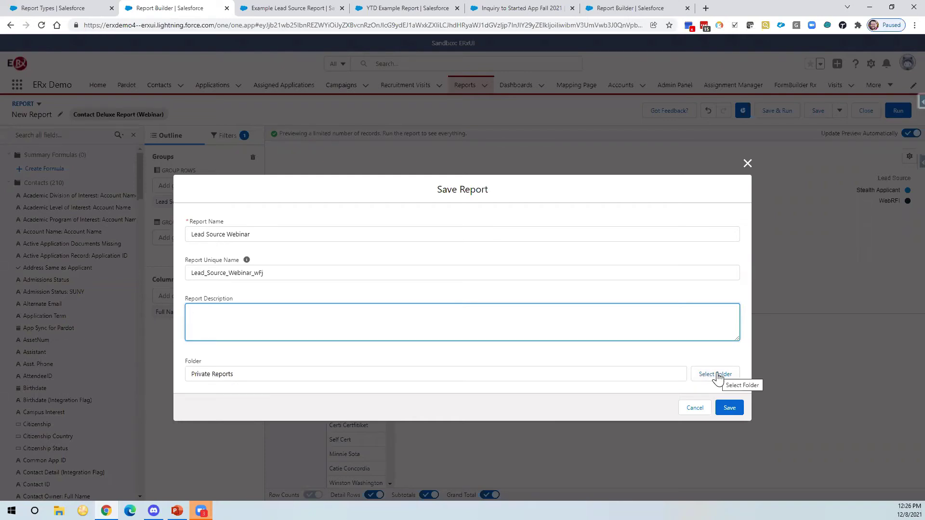
left_click(727, 408)
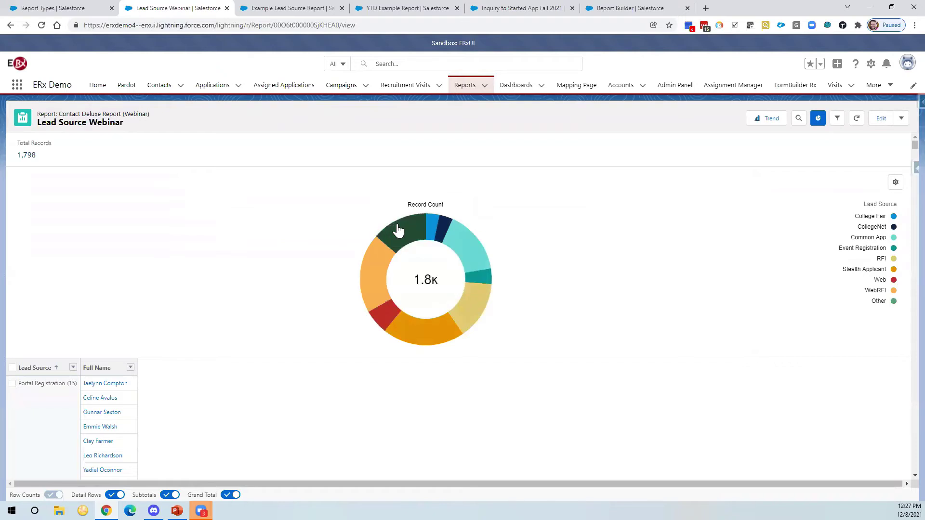
Step: Look over the donut chart's slices and hide the report's detail rows
mouse_move(398, 230)
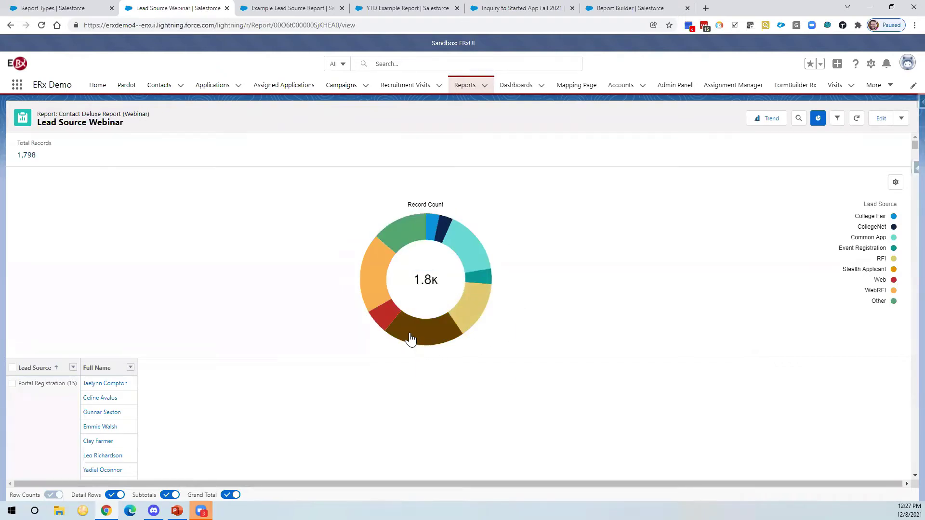
mouse_move(410, 339)
mouse_move(379, 331)
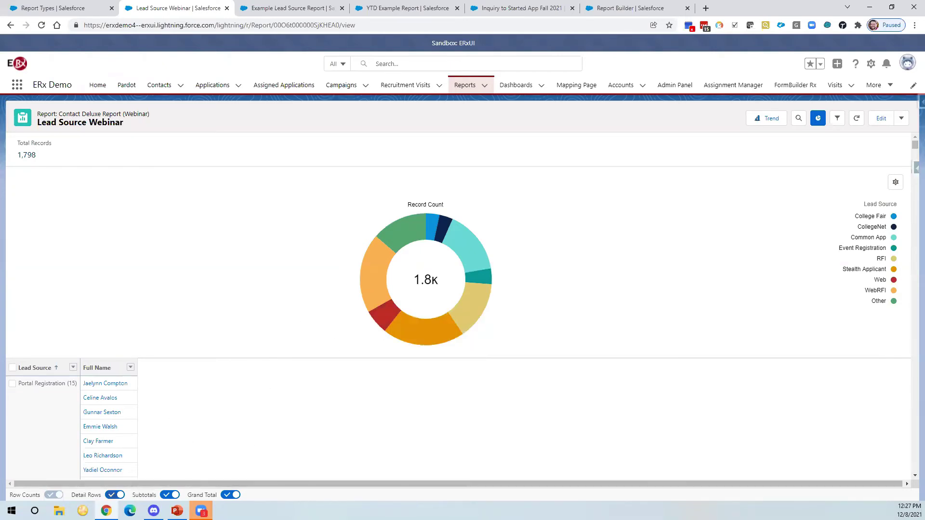
left_click(115, 495)
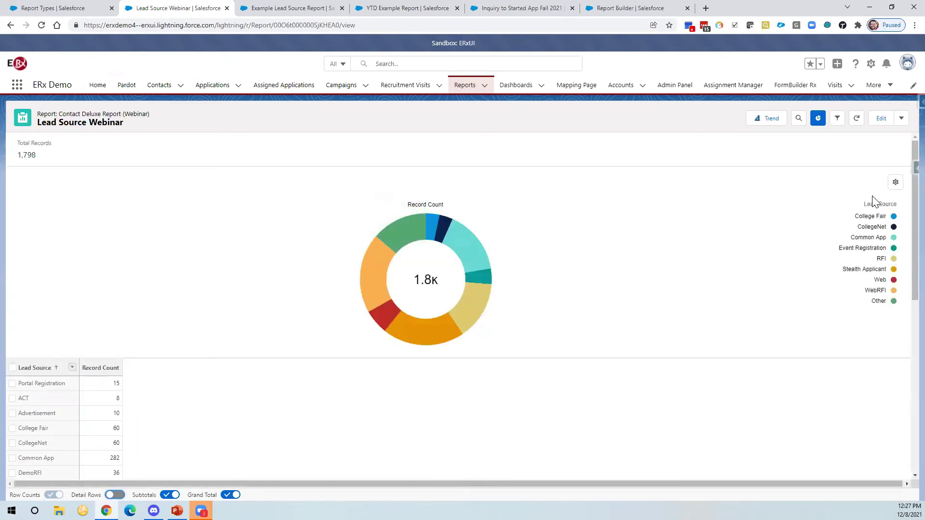
Step: Sort the Lead Source groups in the summary table by Record Count in descending order
scroll(904, 207, "down", 3)
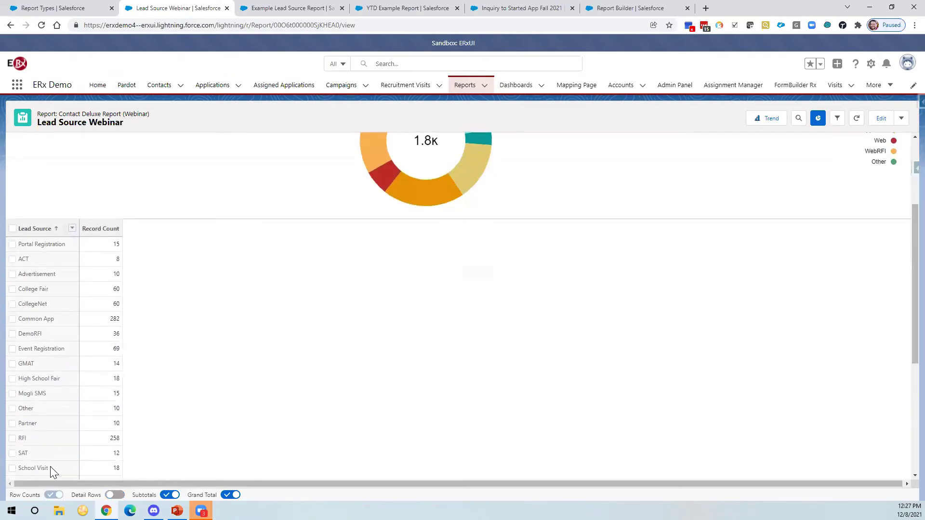
left_click(72, 229)
mouse_move(132, 278)
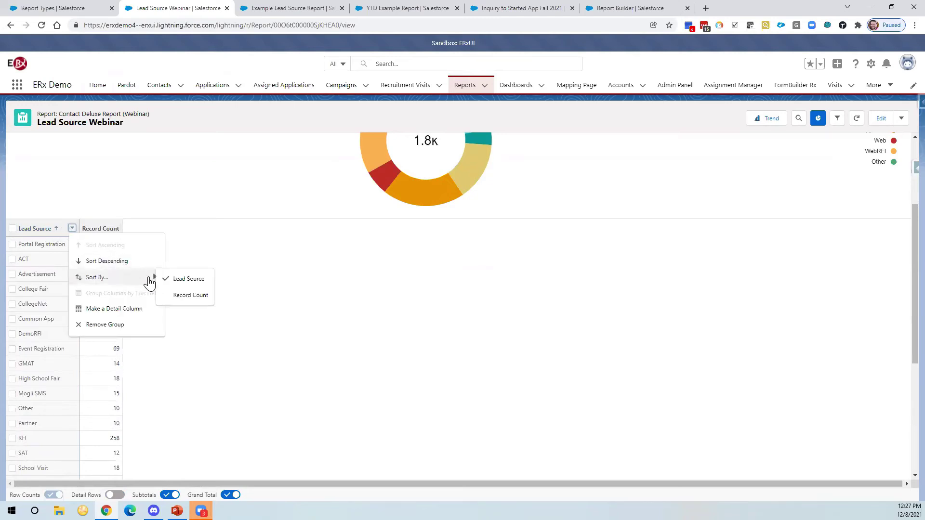
left_click(186, 296)
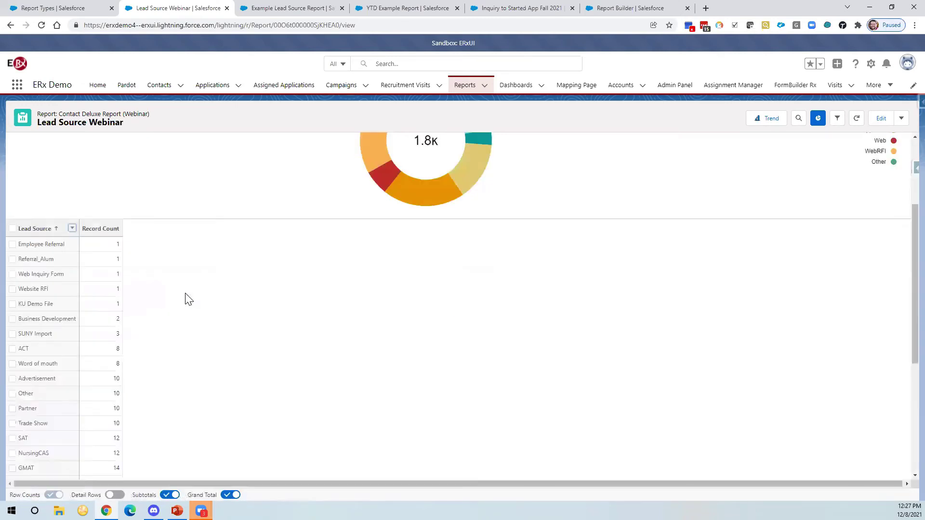
left_click(36, 230)
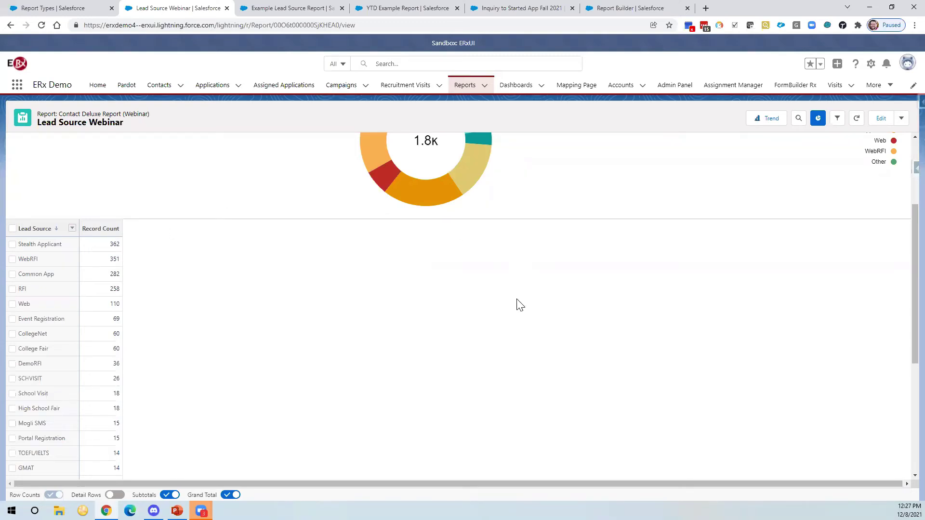
scroll(508, 286, "up", 3)
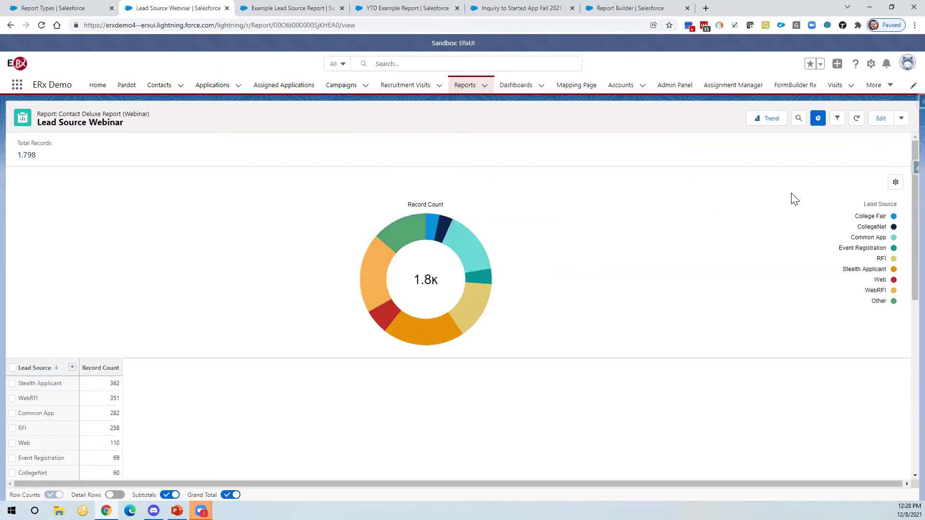
Step: Examine the report's subscription settings and close them without saving
left_click(902, 118)
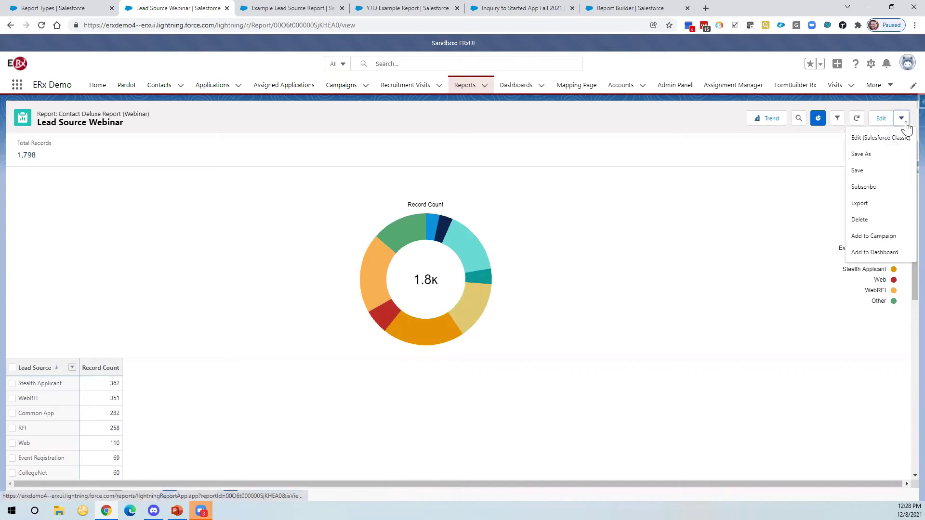
left_click(866, 187)
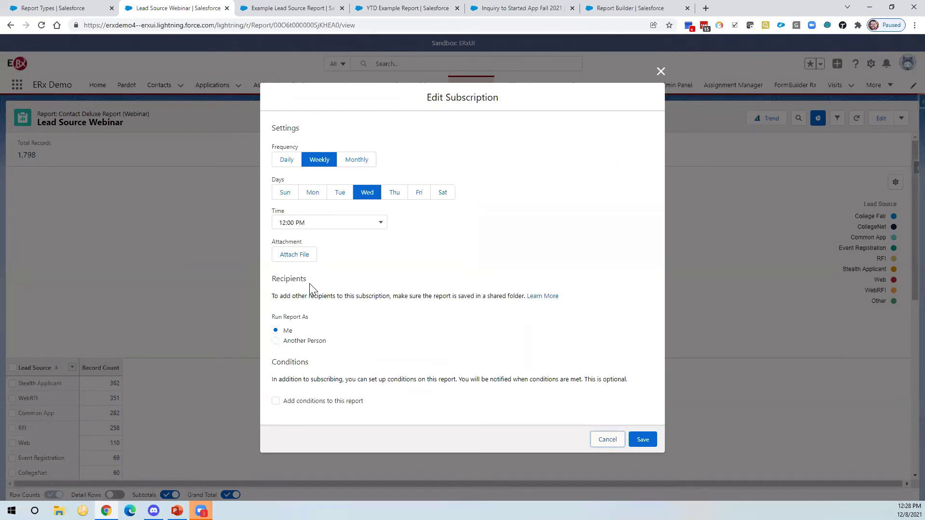
left_click(660, 74)
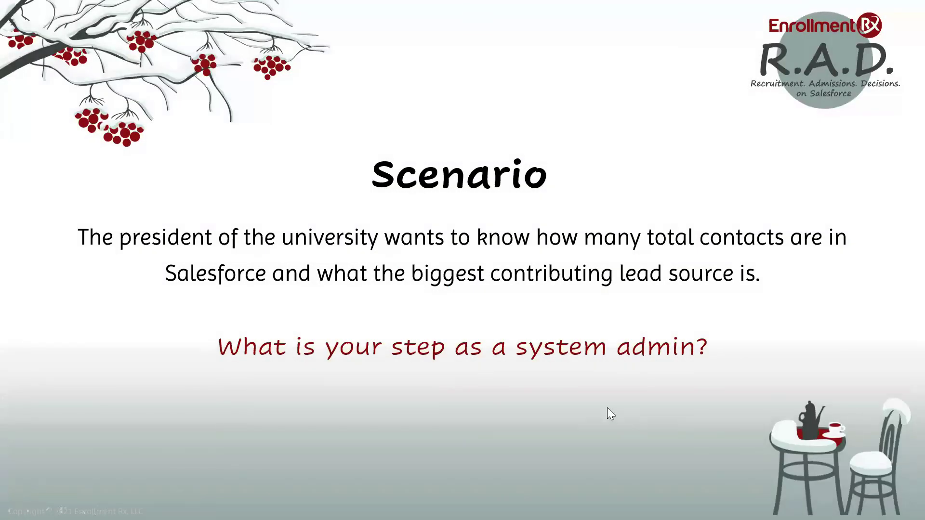
left_click(621, 427)
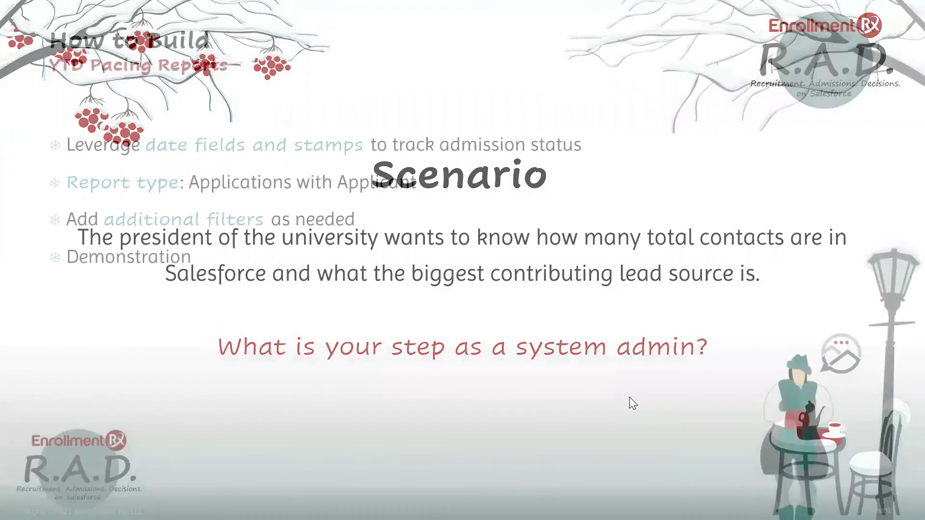
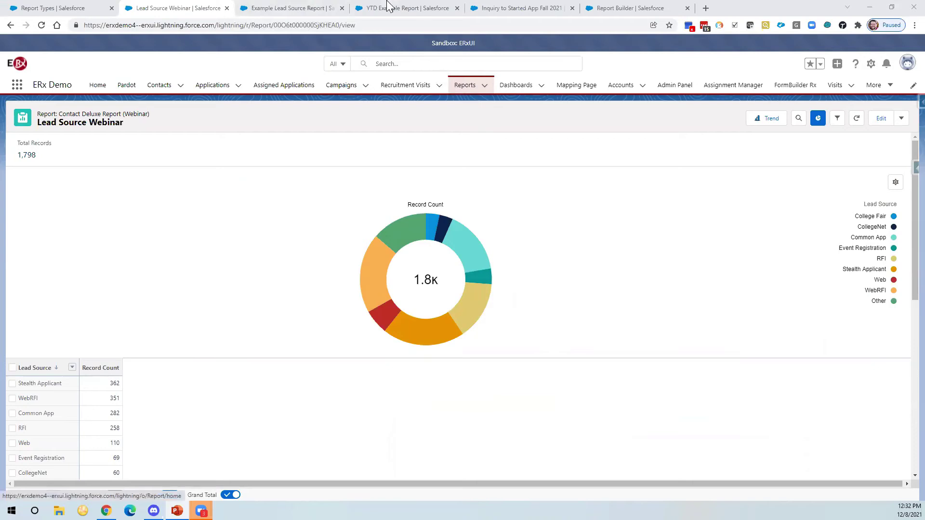
Step: Create a new report using the Applications with Applicant report type
left_click(464, 91)
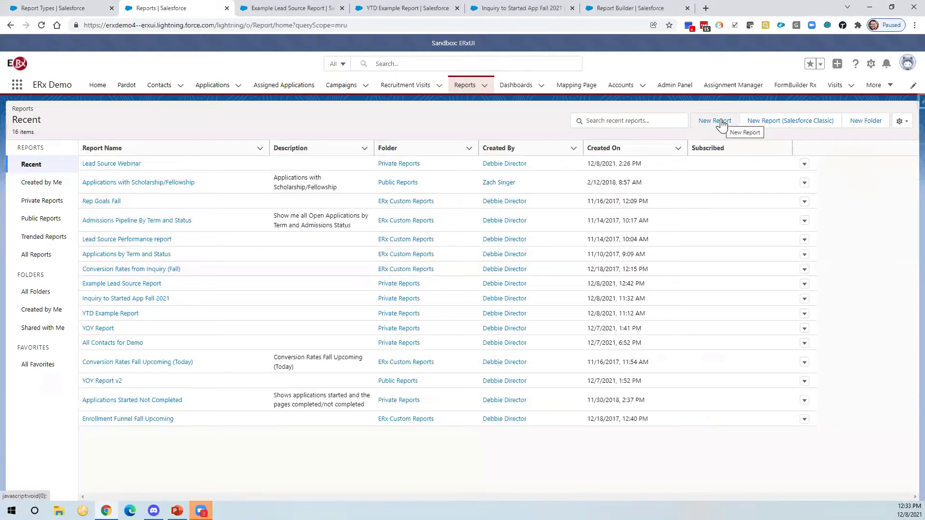
left_click(721, 122)
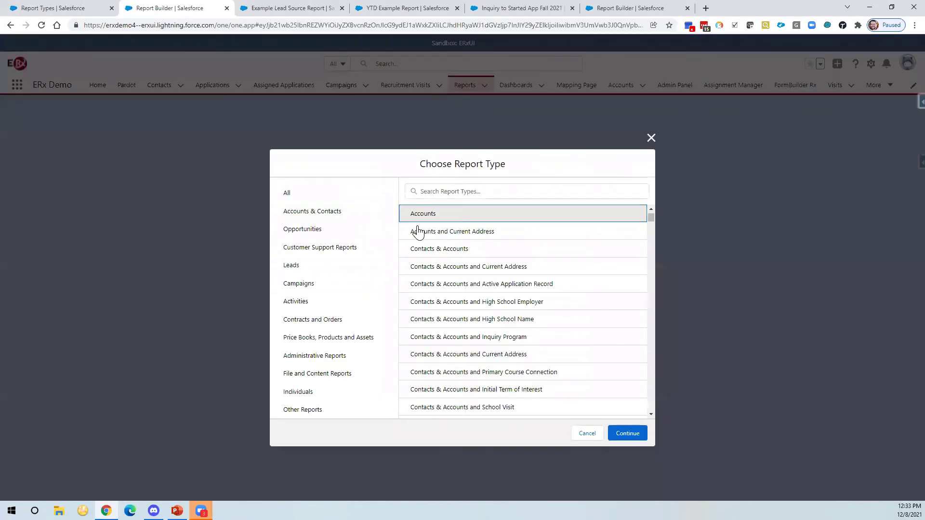
left_click(453, 190)
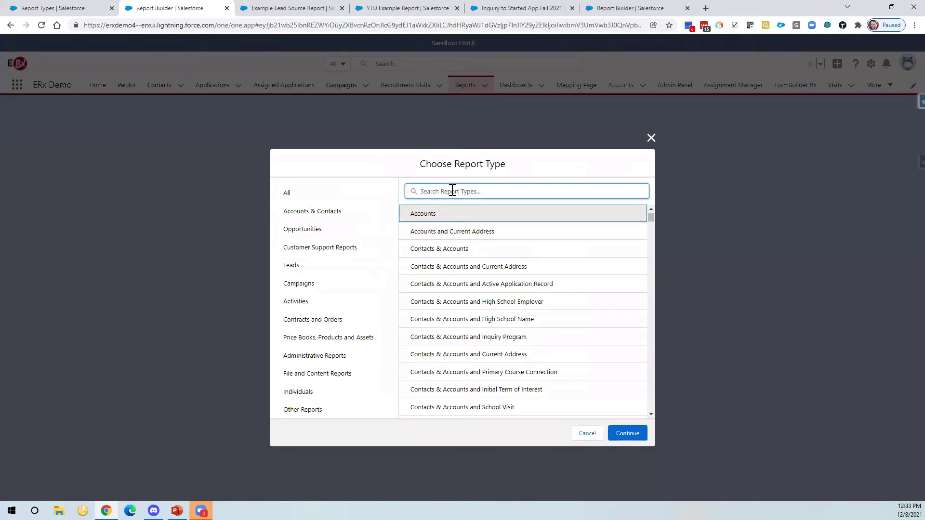
type("appli")
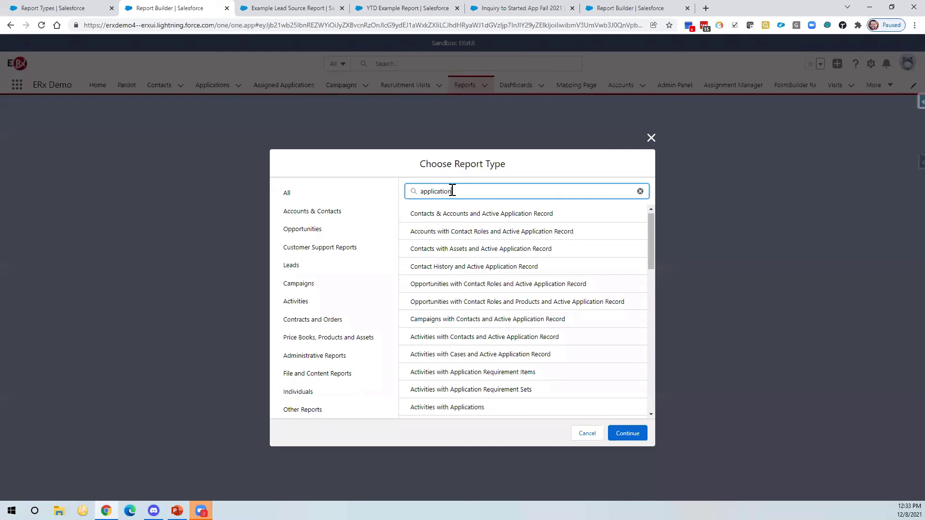
type("cation")
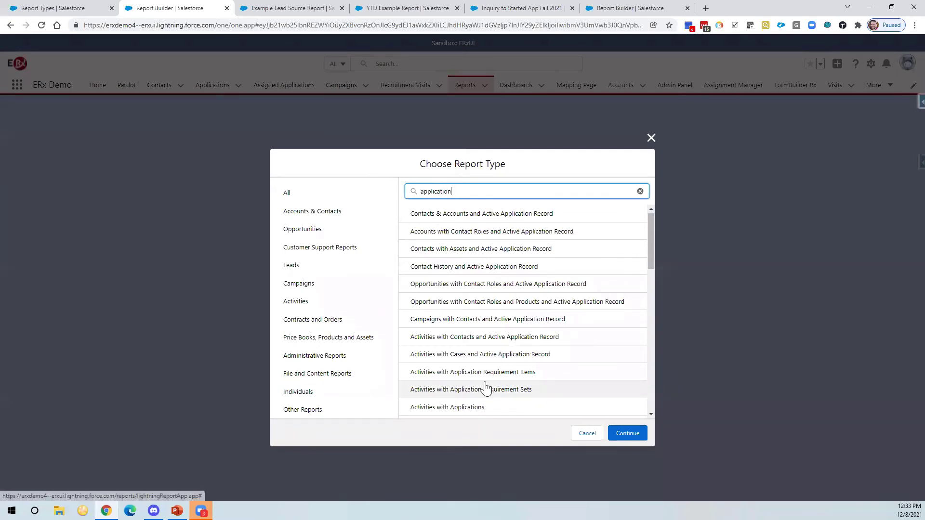
type("s w")
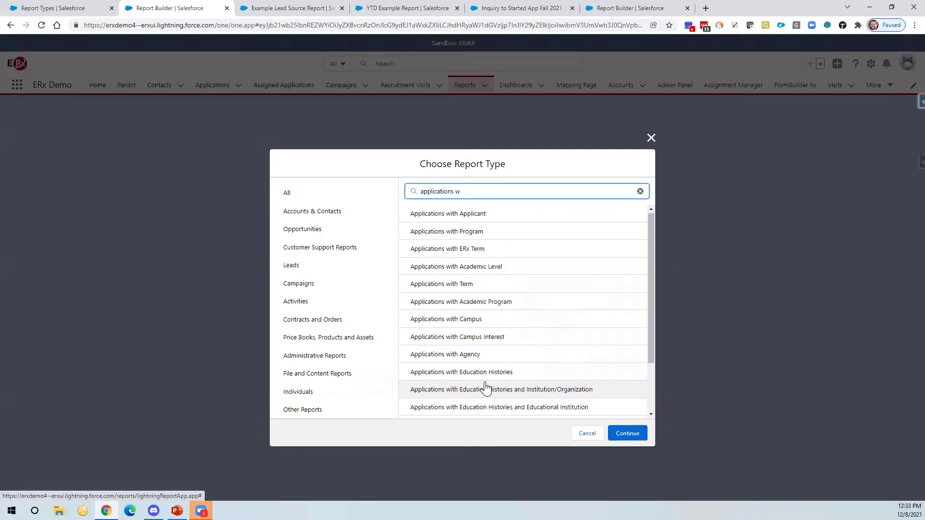
left_click(452, 215)
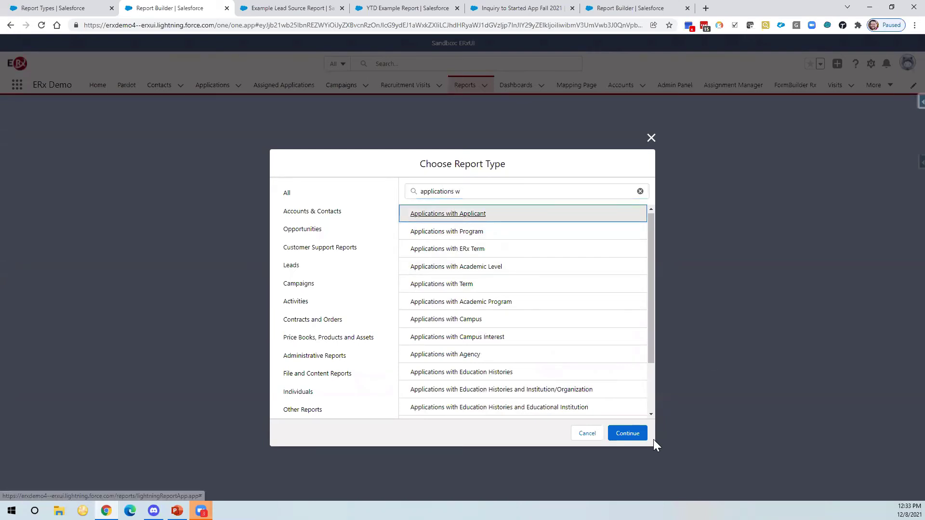
left_click(626, 434)
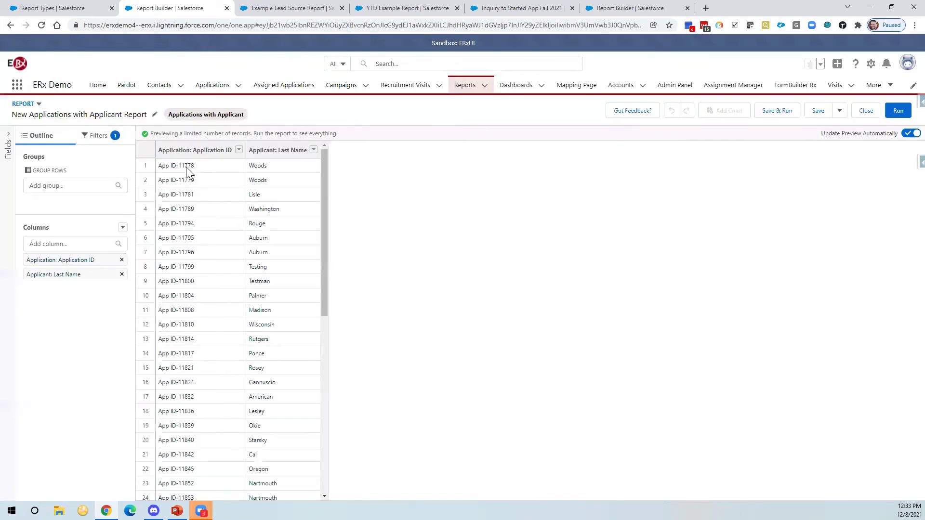
Step: Set the report's Show Me filter to All applications
left_click(93, 139)
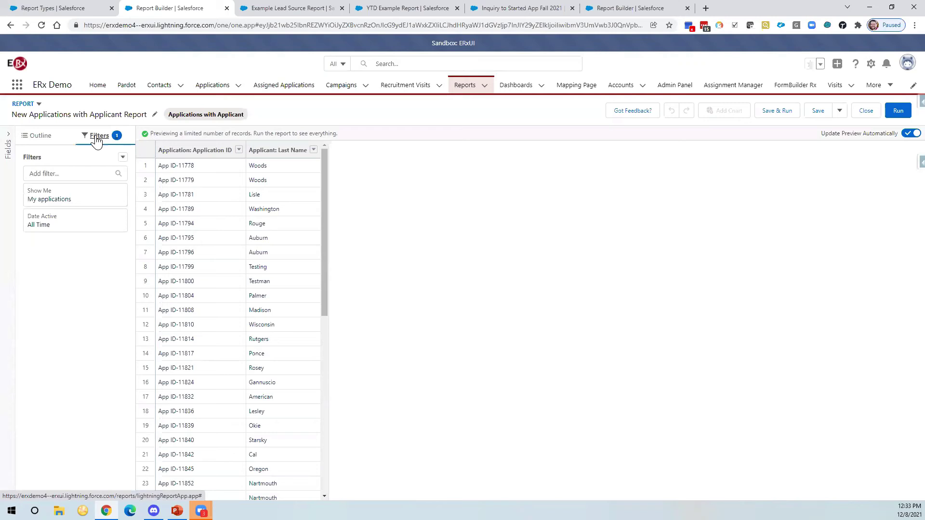
left_click(59, 199)
left_click(194, 201)
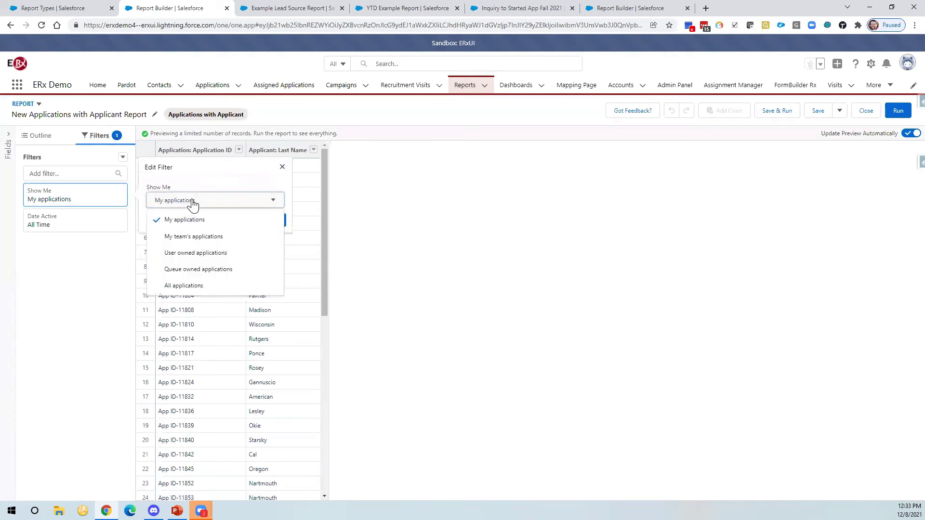
left_click(182, 286)
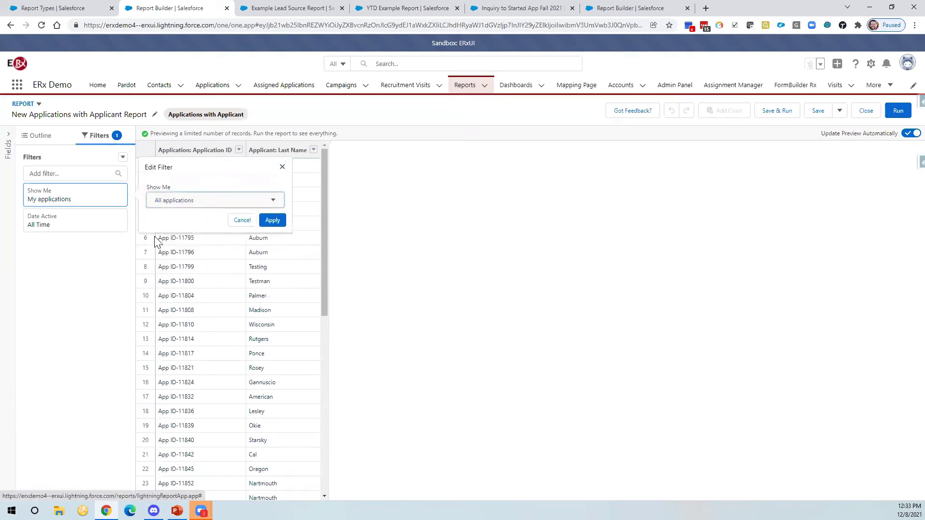
left_click(273, 220)
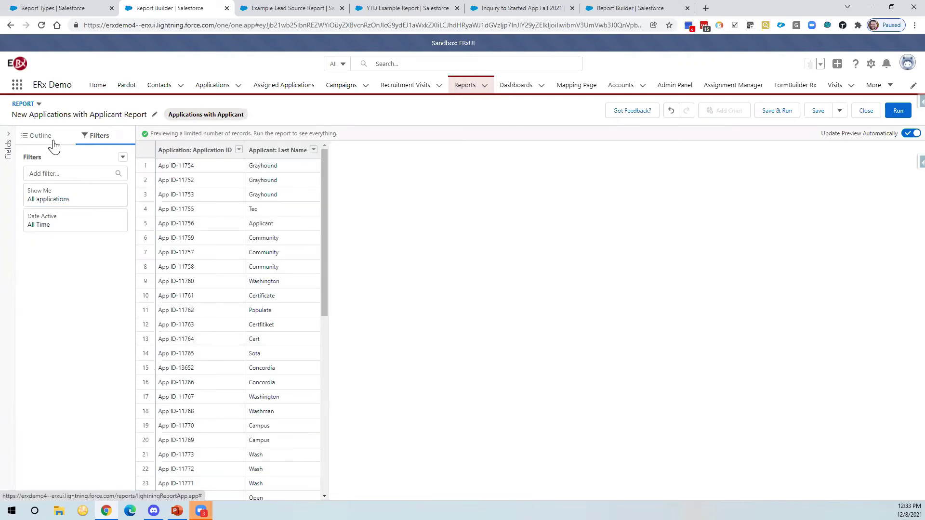
Step: Add a report filter where Term equals Fall 2021
left_click(46, 174)
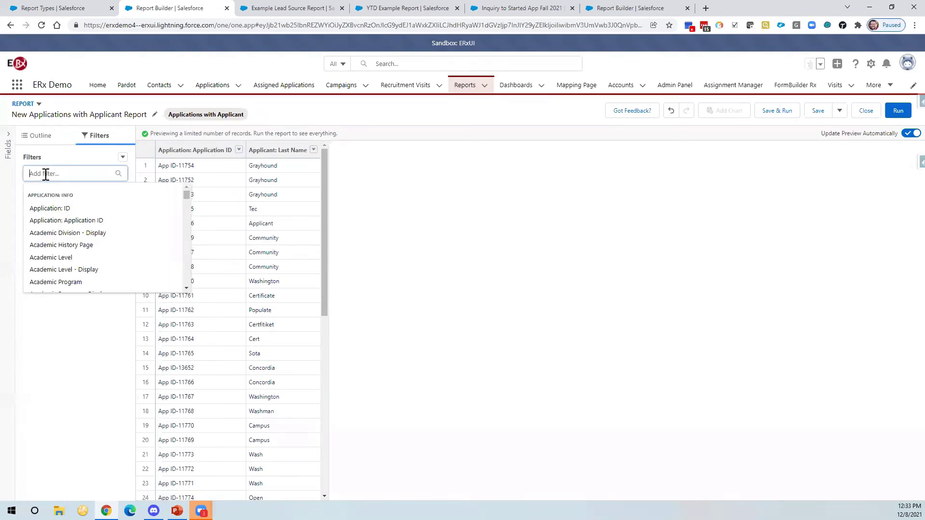
type("term")
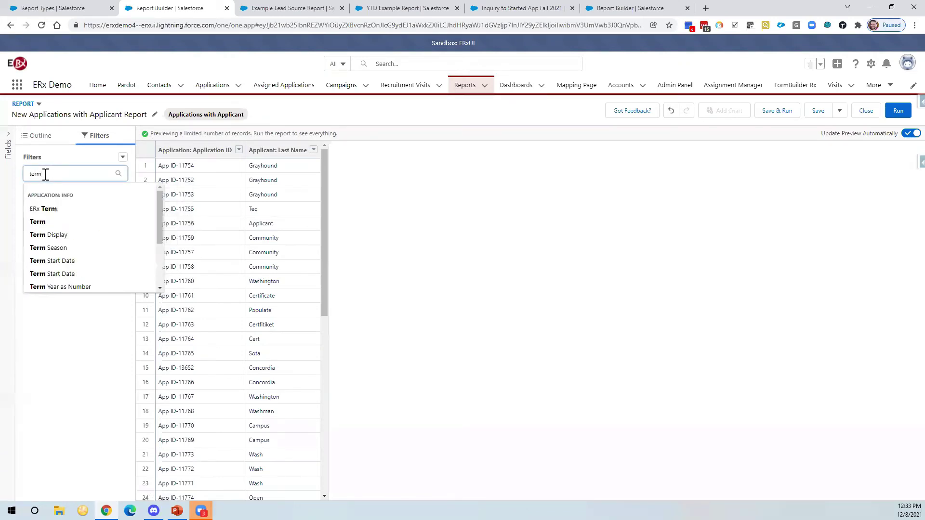
left_click(41, 222)
left_click(178, 260)
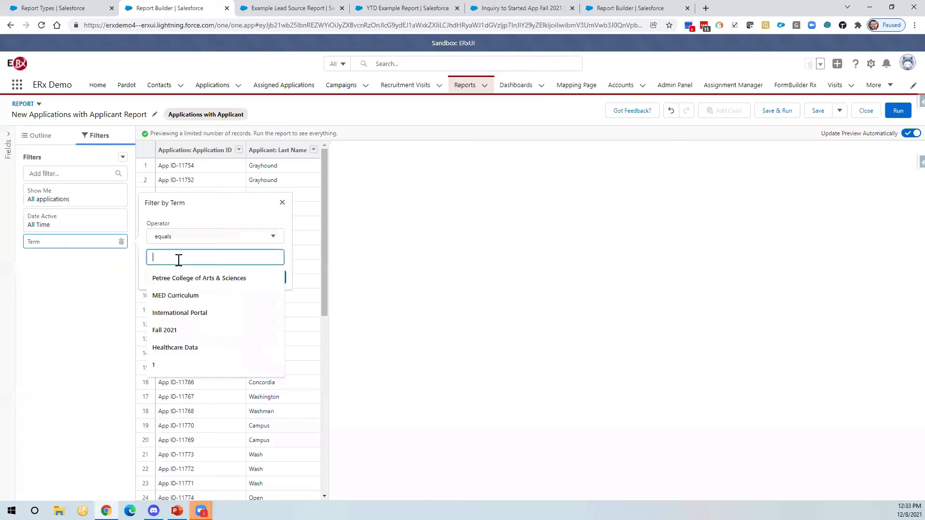
type("Fall 2021")
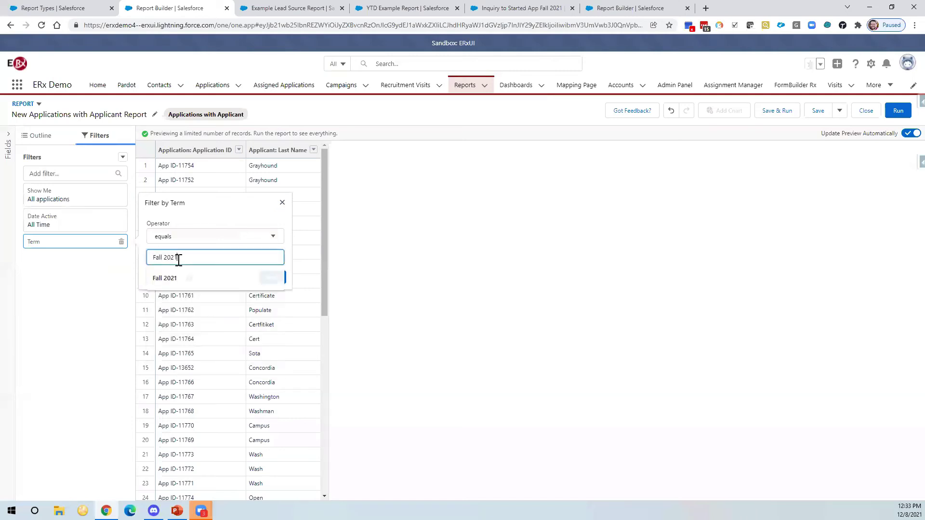
left_click(271, 279)
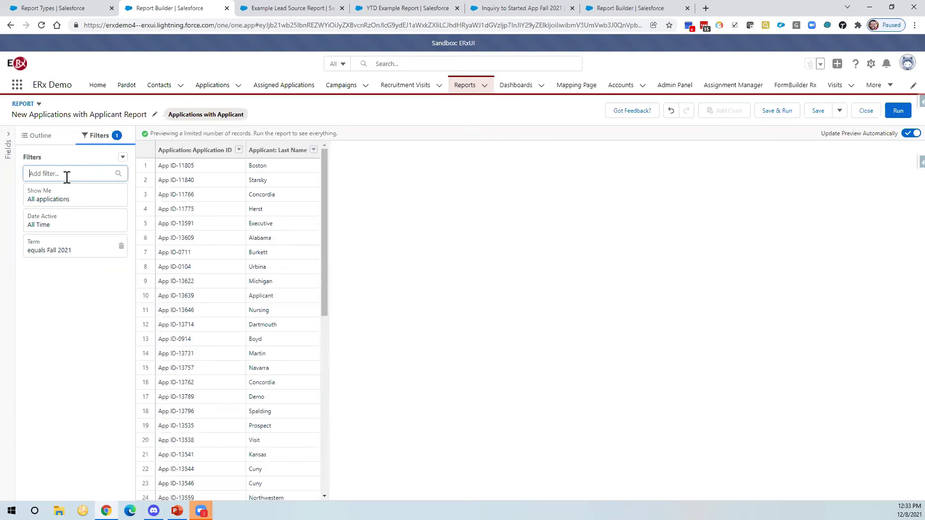
Step: Add a Date Admit filter with the operator less or equal and the relative date 365 Days Ago
type("date")
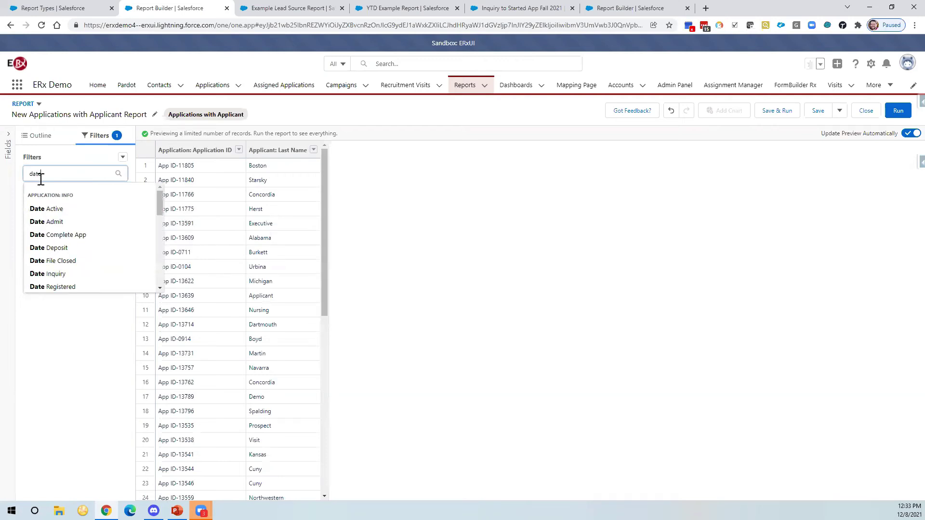
left_click(48, 222)
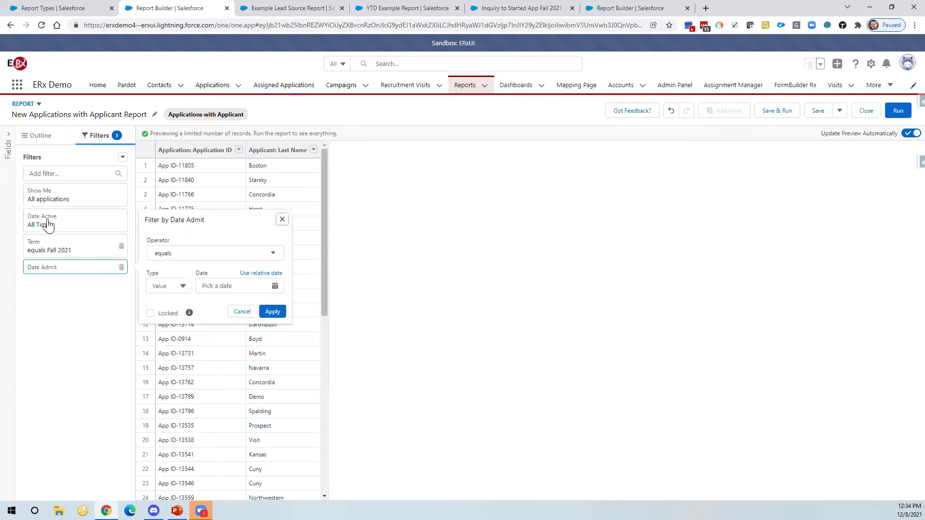
left_click(248, 274)
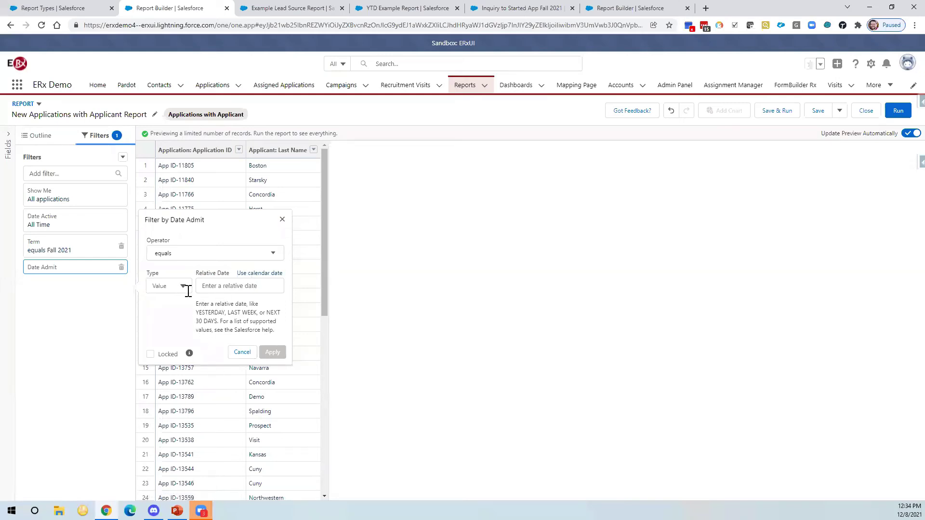
left_click(223, 285)
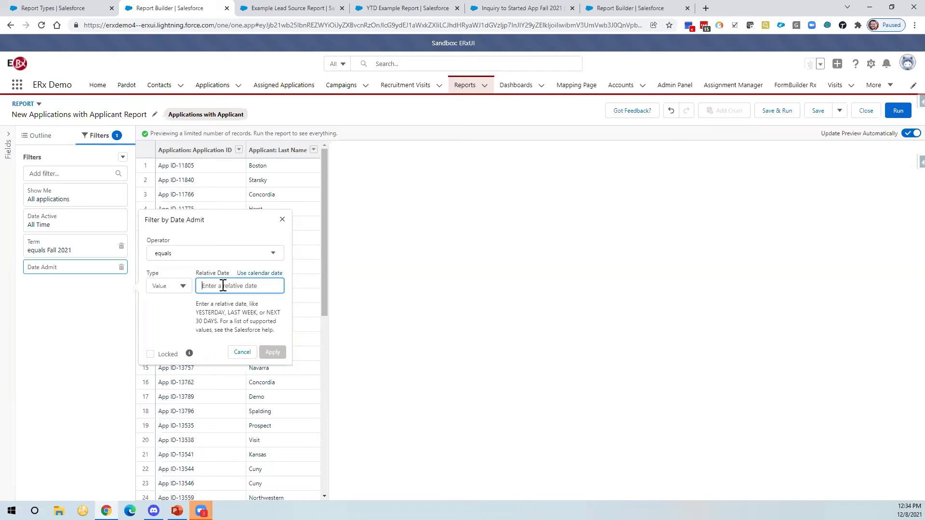
type("365")
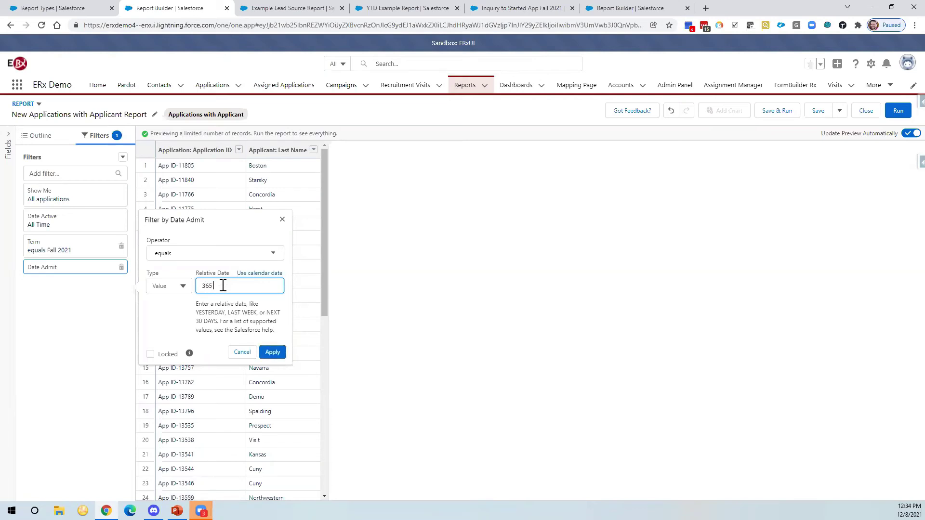
type(" Days Ago")
left_click(231, 251)
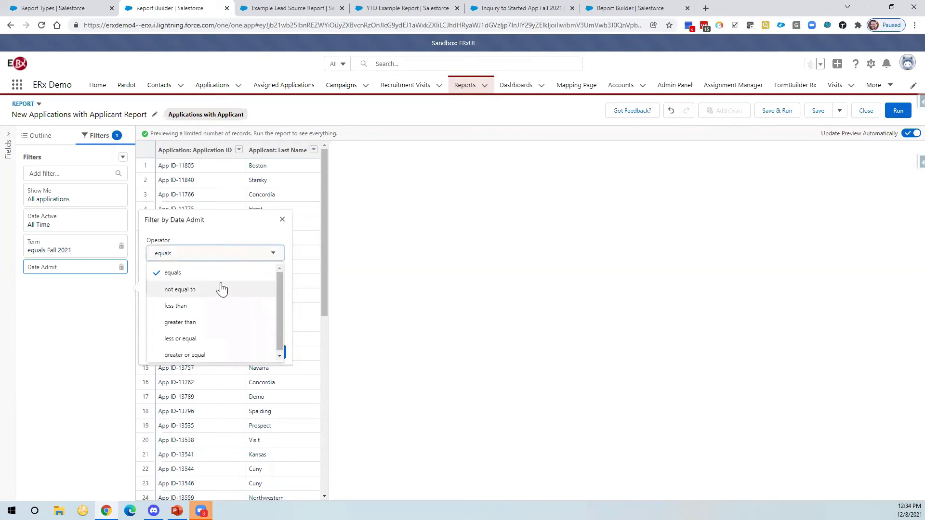
left_click(181, 337)
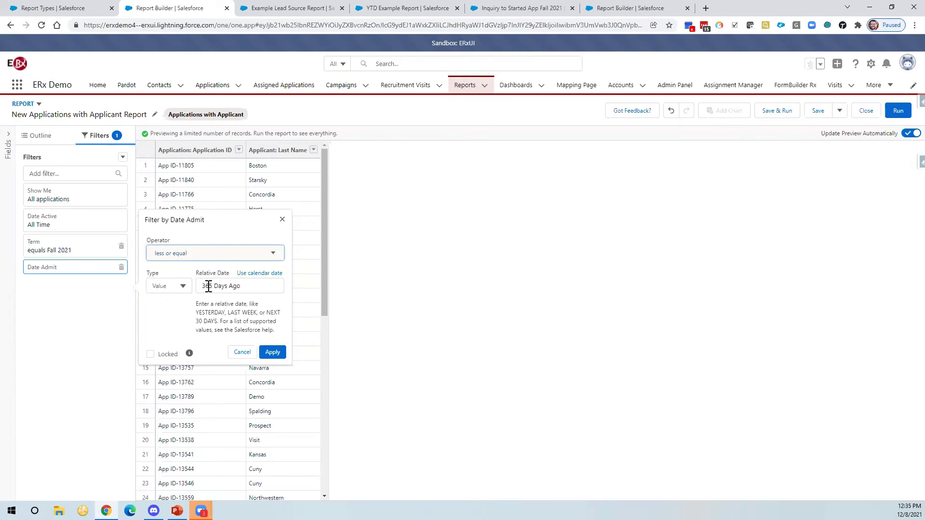
left_click(272, 353)
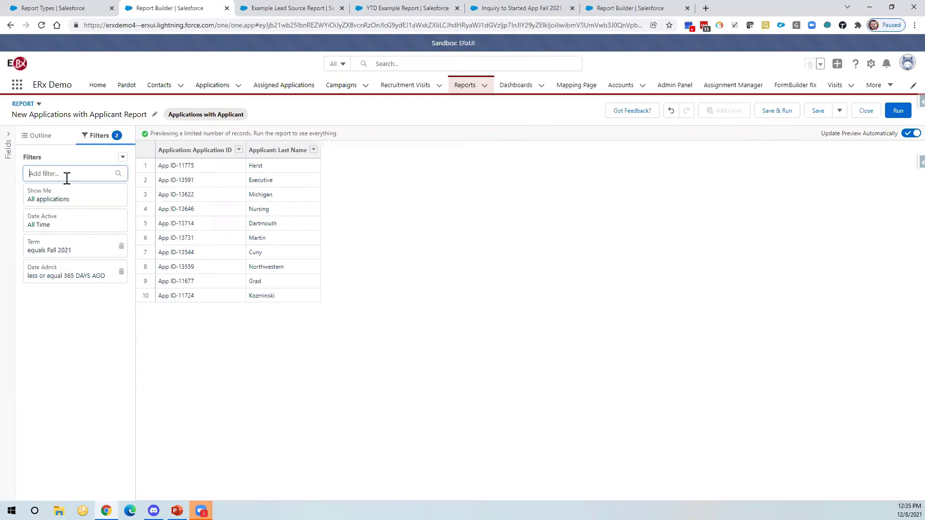
Step: Add a second Term filter to the report where Term equals Fall 2022
type("term")
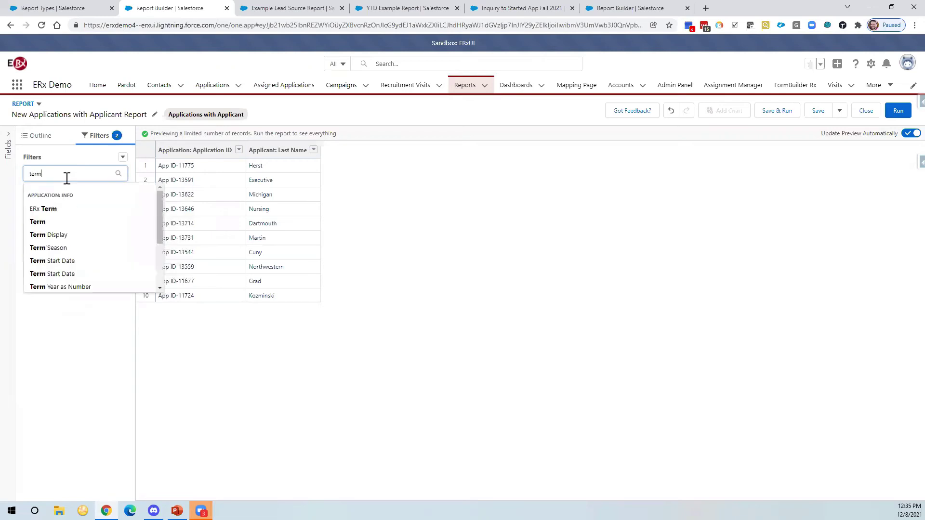
left_click(49, 221)
left_click(168, 308)
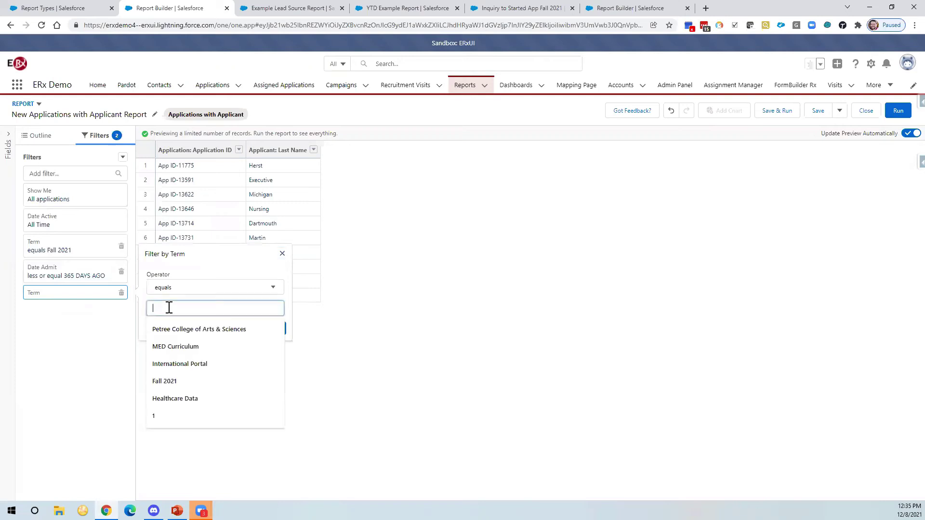
type("Ga")
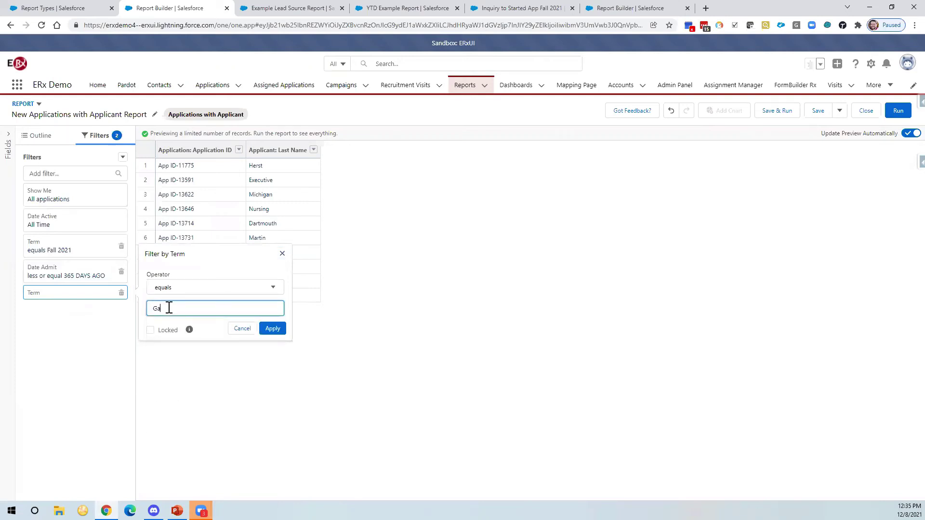
type("Fall")
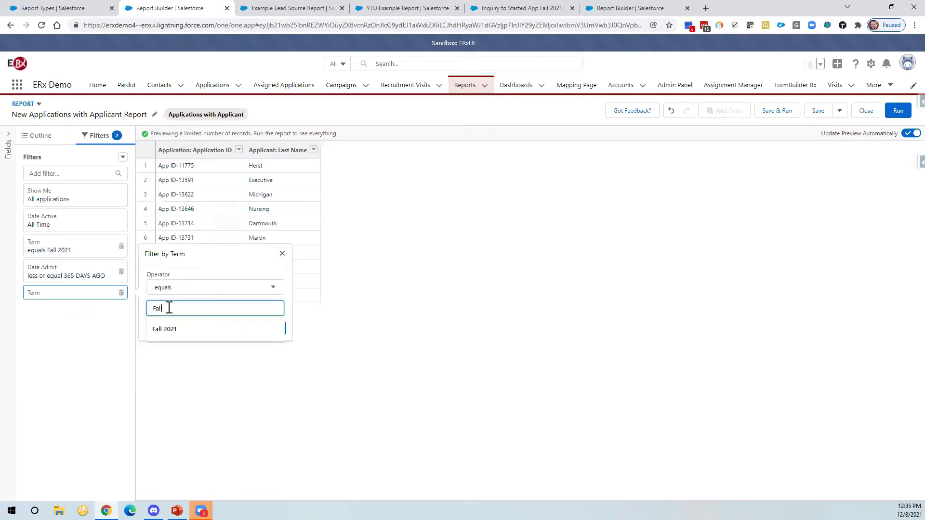
type(" 2022")
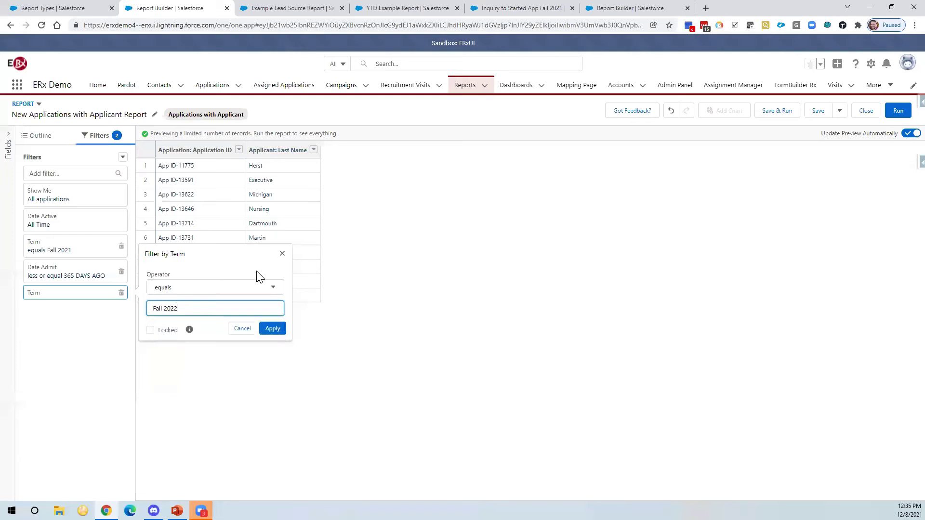
left_click(267, 329)
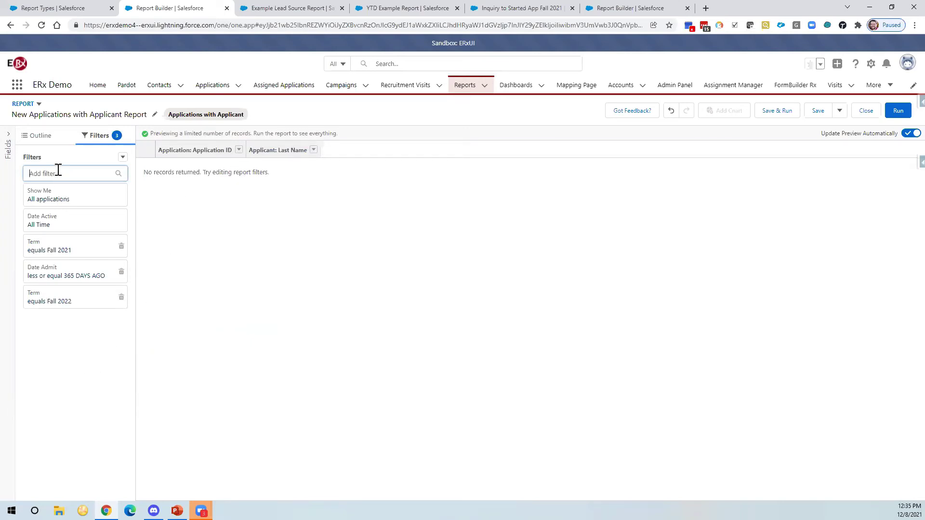
Step: Add a second Date Admit filter that equals the relative date Last 365 Days
type("date")
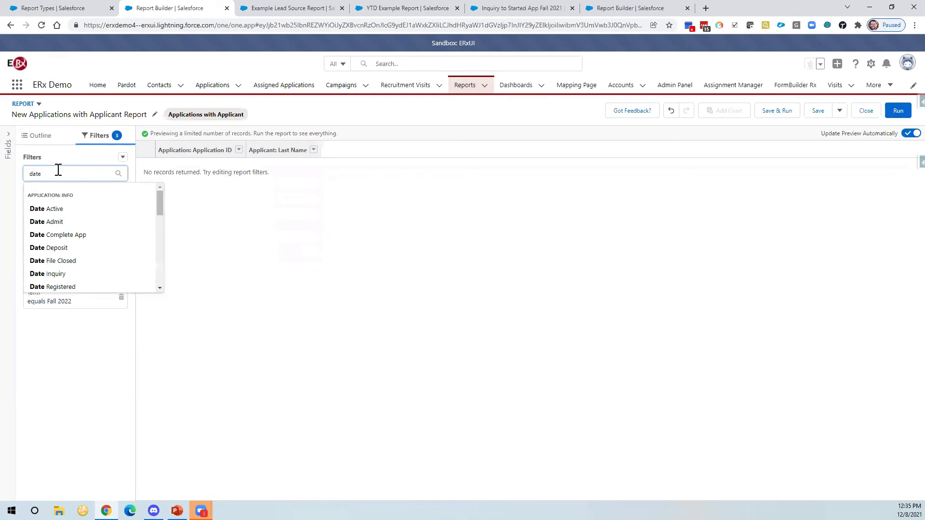
left_click(53, 221)
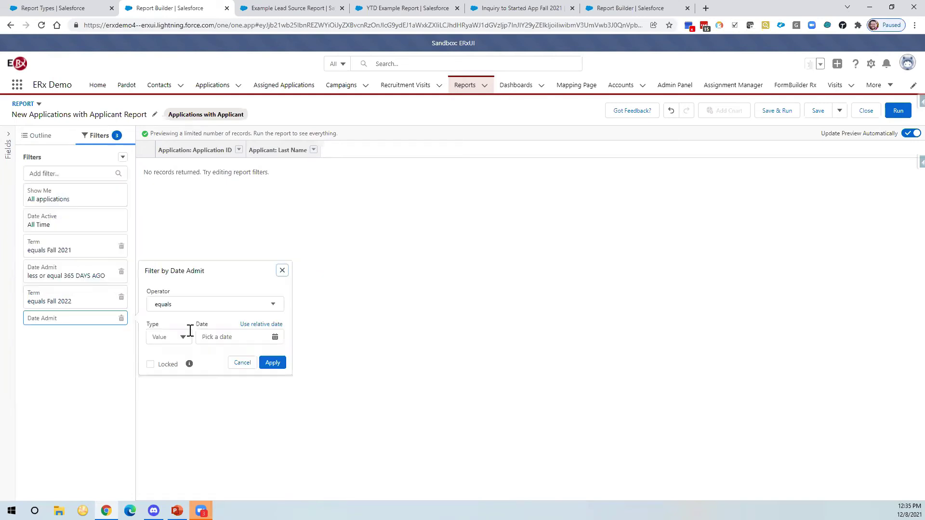
left_click(264, 328)
type("Last 365 Days")
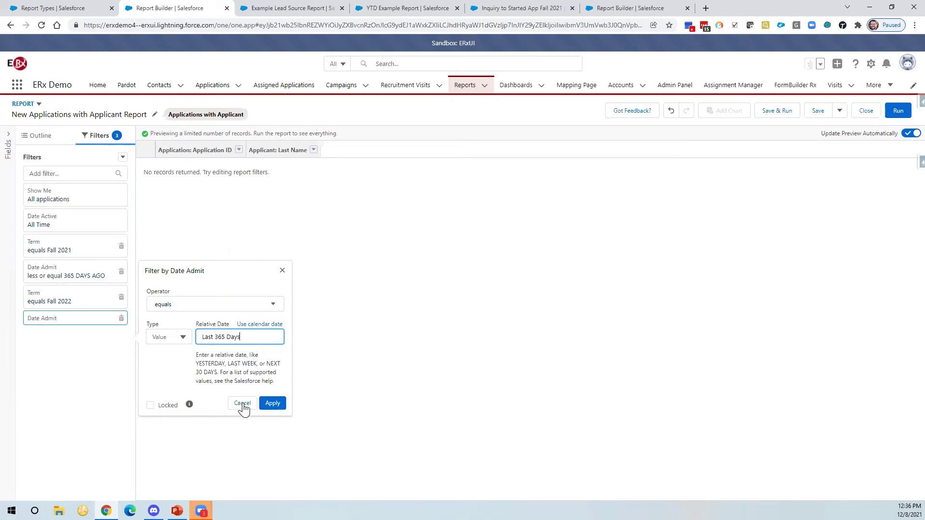
left_click(280, 407)
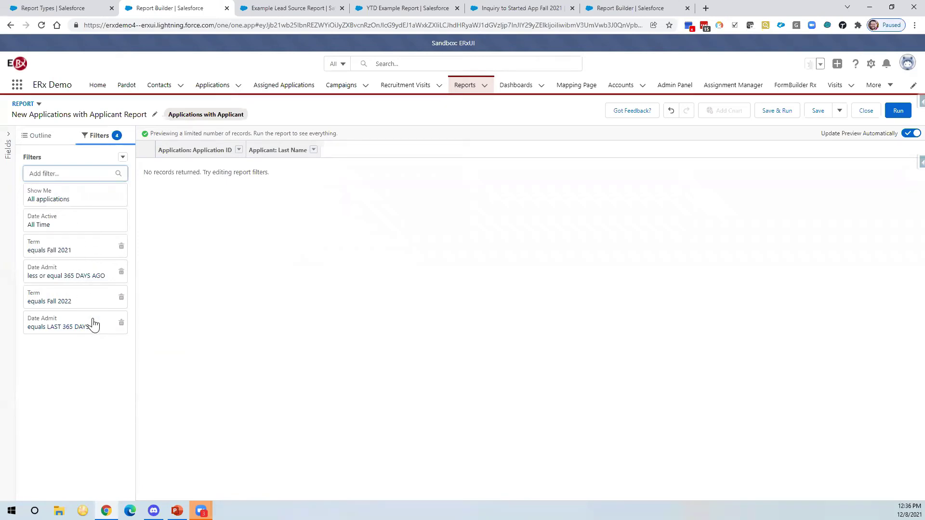
Step: Add filter logic to the report and set it to (1 AND 2) OR (3 AND 4)
left_click(121, 159)
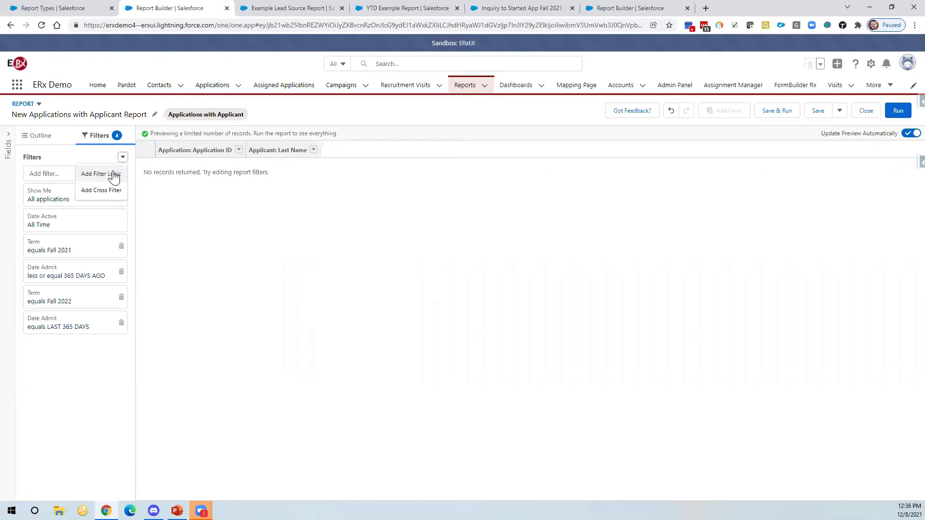
left_click(109, 175)
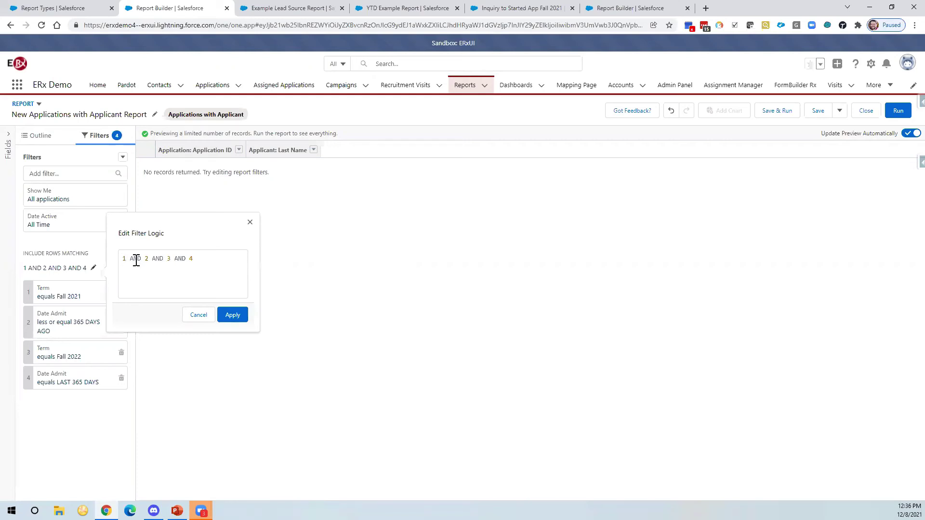
type("()")
key("Right")
key("Right")
key("Right")
key("Right")
key("BackSpace")
key("BackSpace")
key("BackSpace")
type("OR")
key("Right")
type("(")
key("Right")
key("Right")
key("Right")
key("Right")
key("Right")
key("Right")
key("Right")
key("Right")
key("Right")
key("Right")
key("Right")
key("Right")
key("Right")
key("Right")
key("Right")
key("Right")
key("Right")
type(")")
left_click(237, 318)
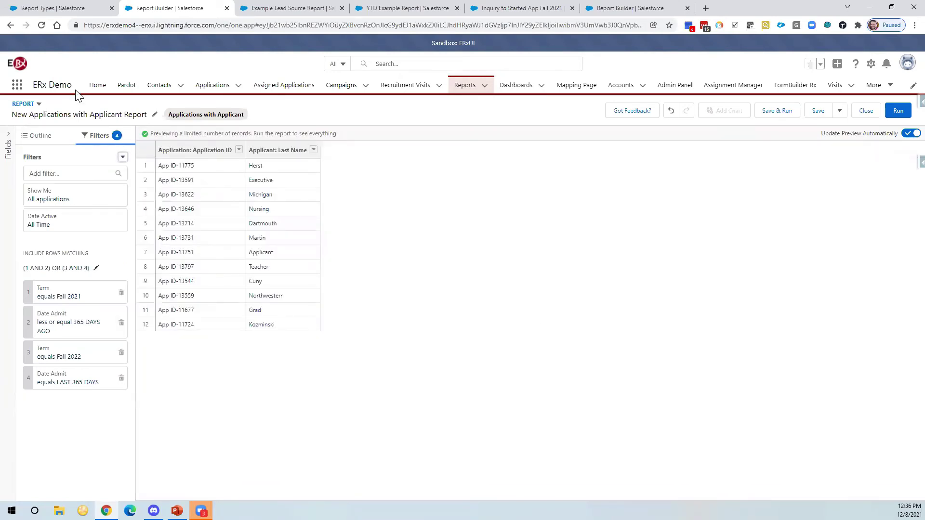
Step: Group the report rows by Term
left_click(53, 136)
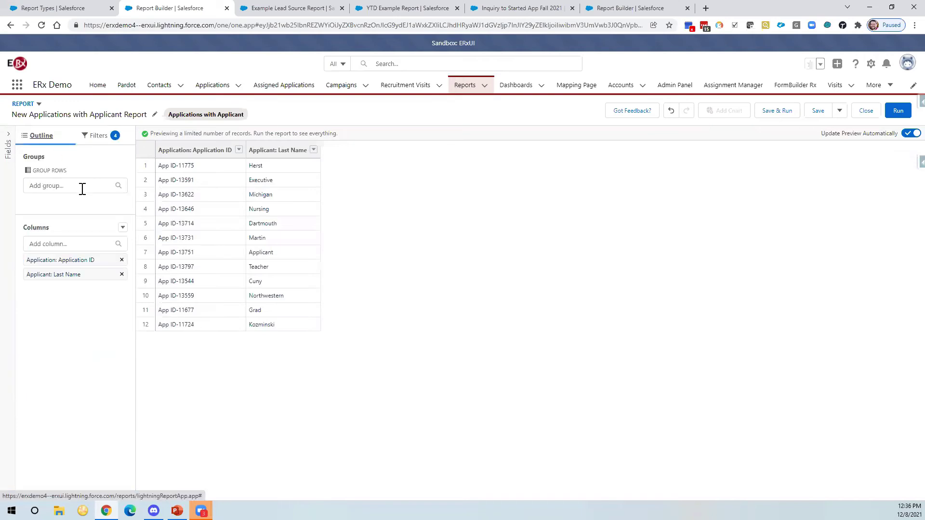
left_click(82, 189)
type("ter")
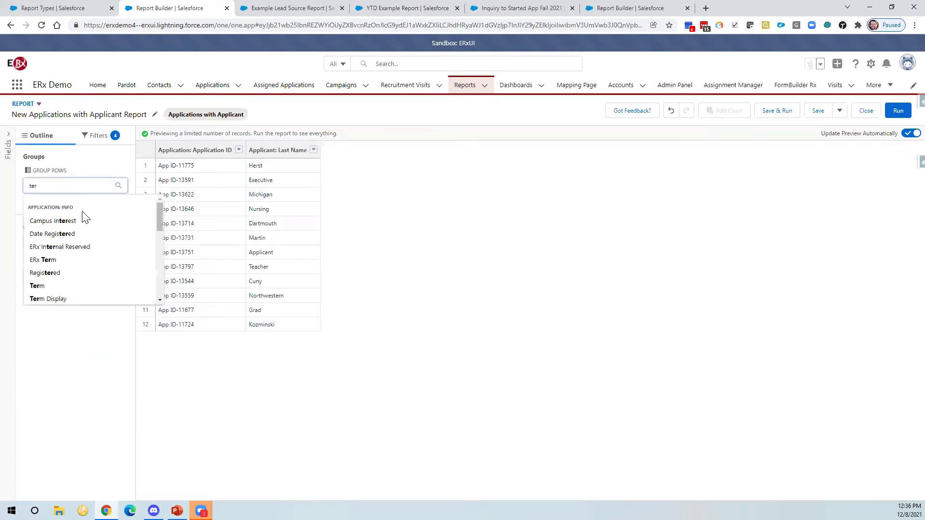
left_click(53, 285)
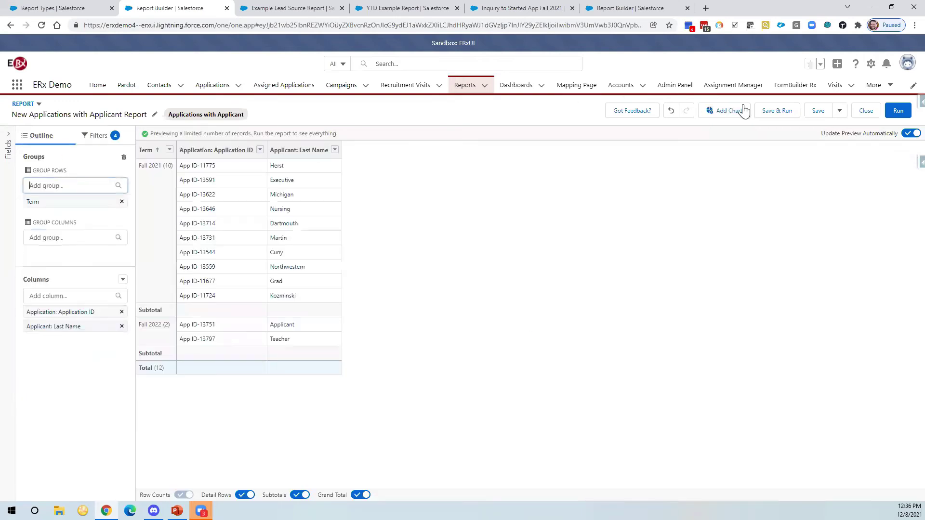
Step: Add a chart to the report, run it, and inspect the record counts of the Fall 2021 and Fall 2022 bars
left_click(730, 111)
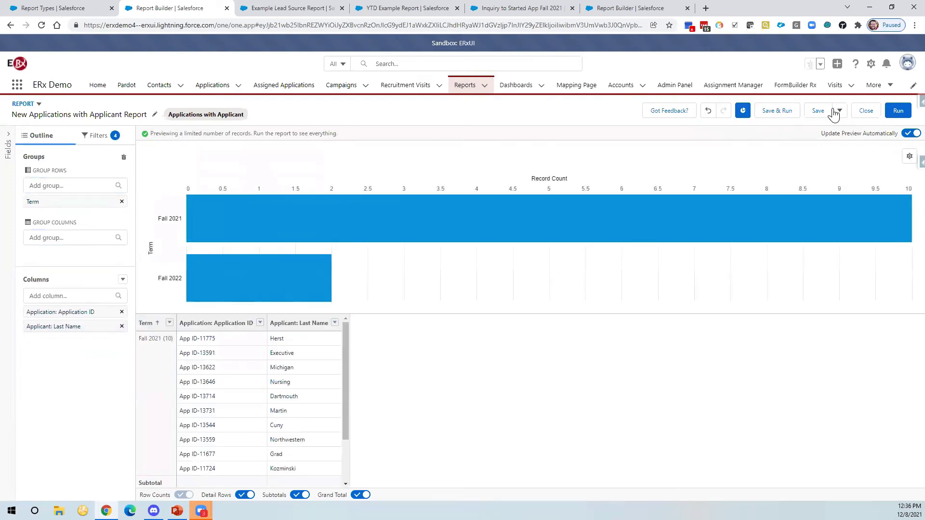
left_click(897, 111)
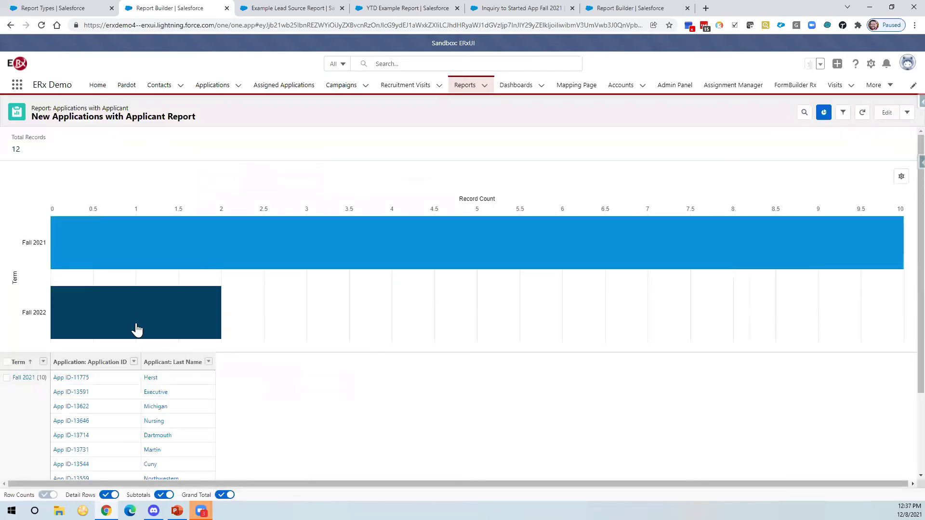
mouse_move(136, 330)
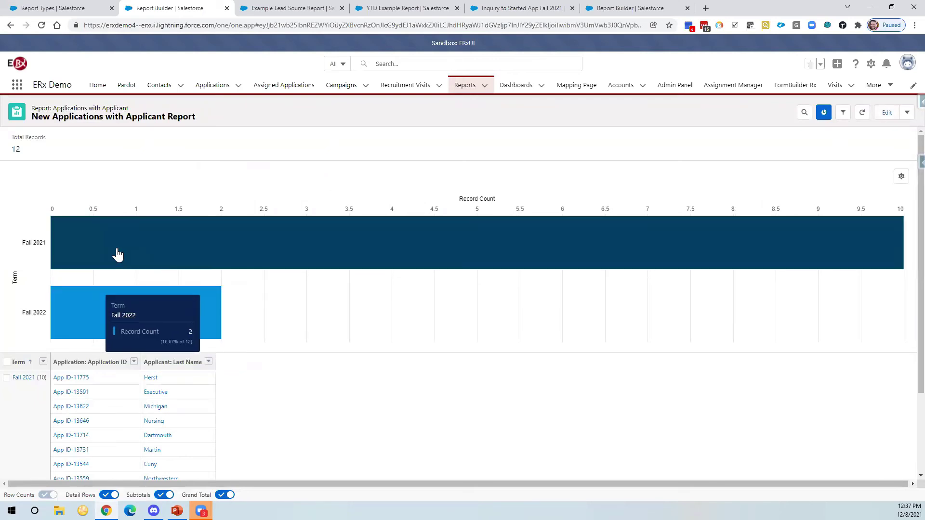
mouse_move(117, 253)
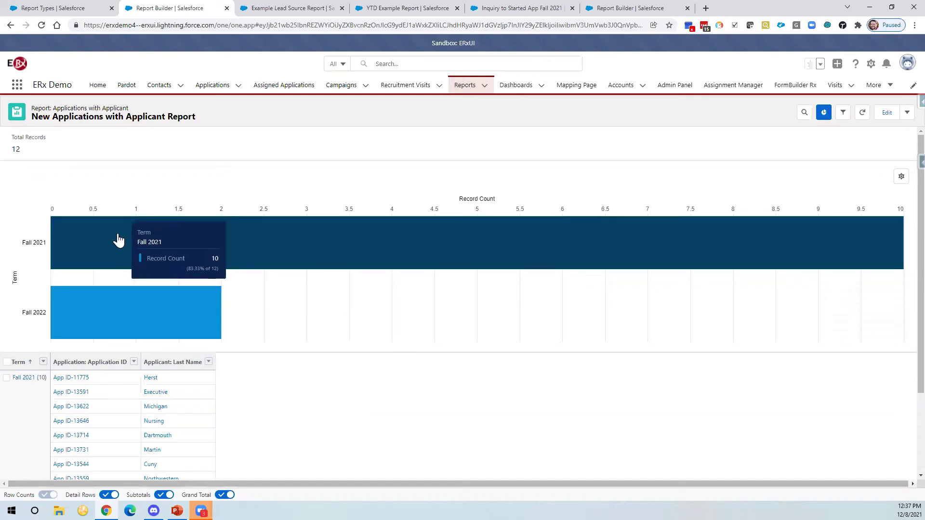
mouse_move(69, 324)
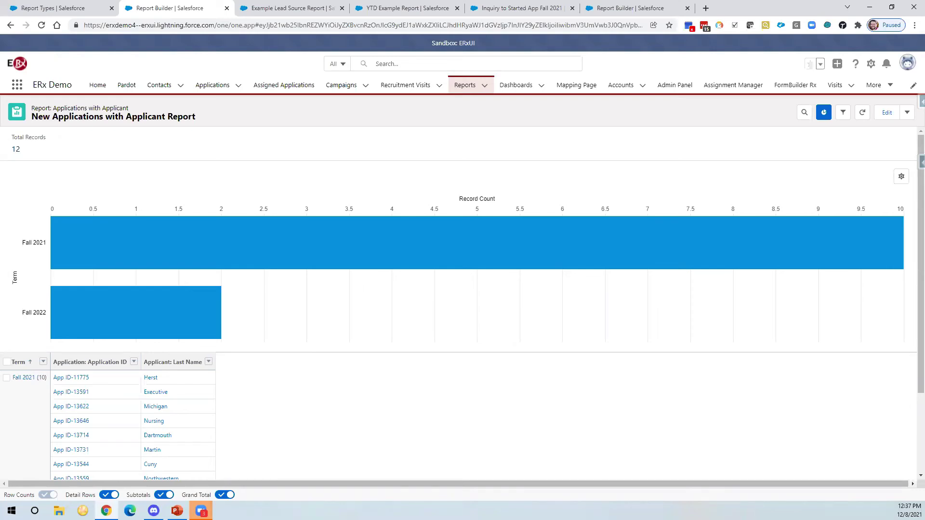
Step: Start another new report from the Reports list using the Applications with Applicant report type
key("alt+Tab")
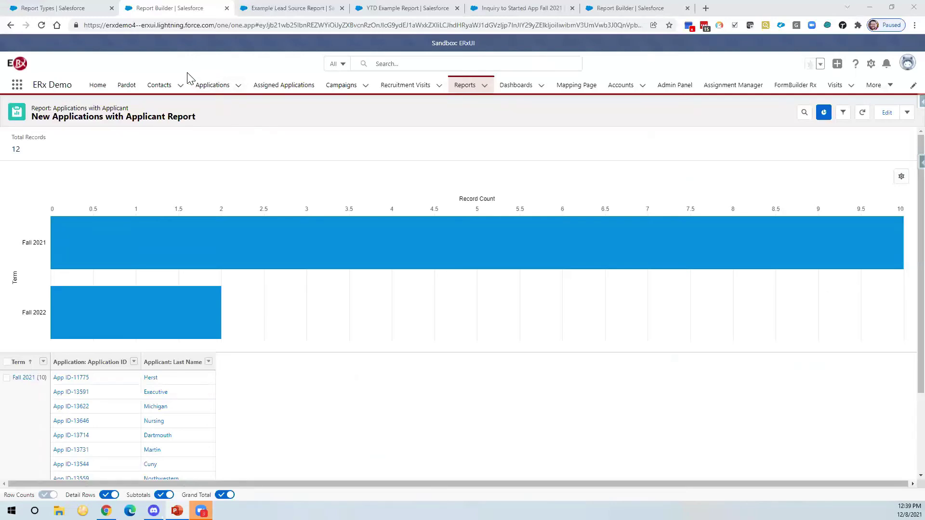
left_click(460, 86)
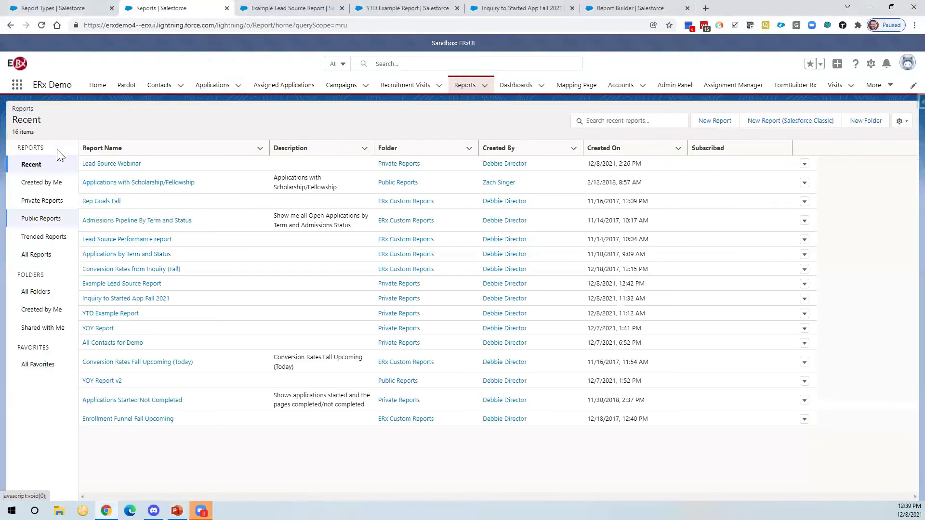
left_click(714, 121)
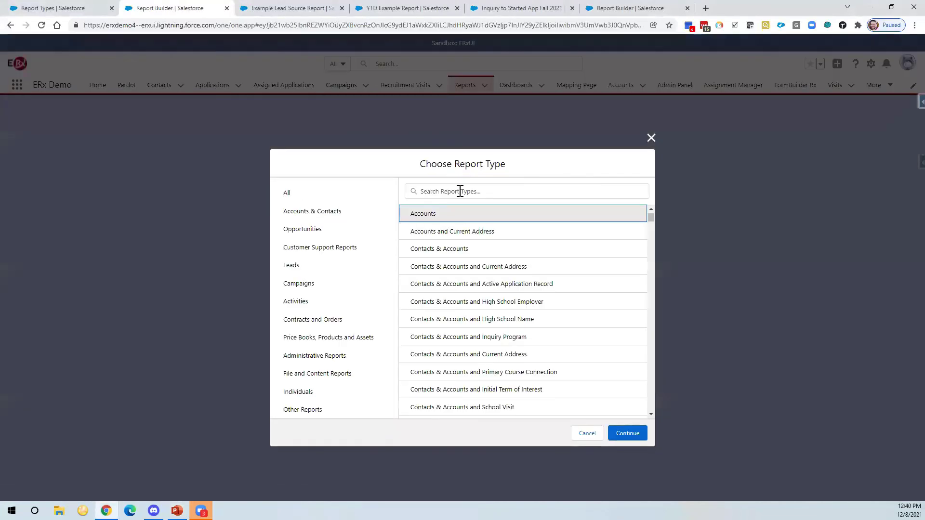
left_click(460, 192)
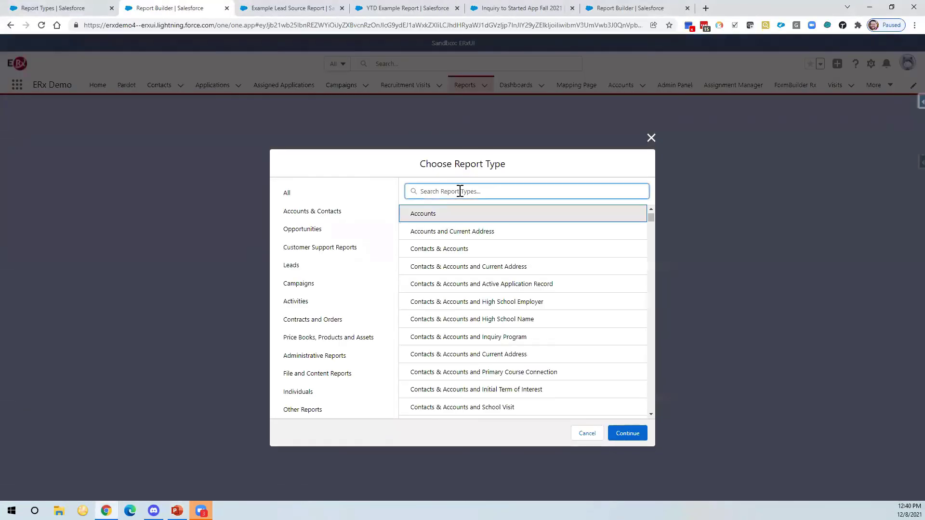
type("applicaitons")
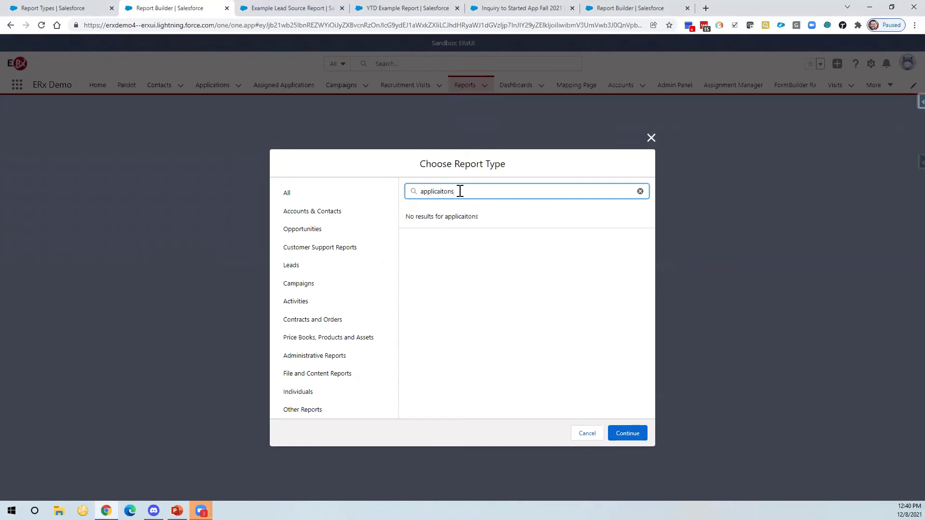
key("BackSpace")
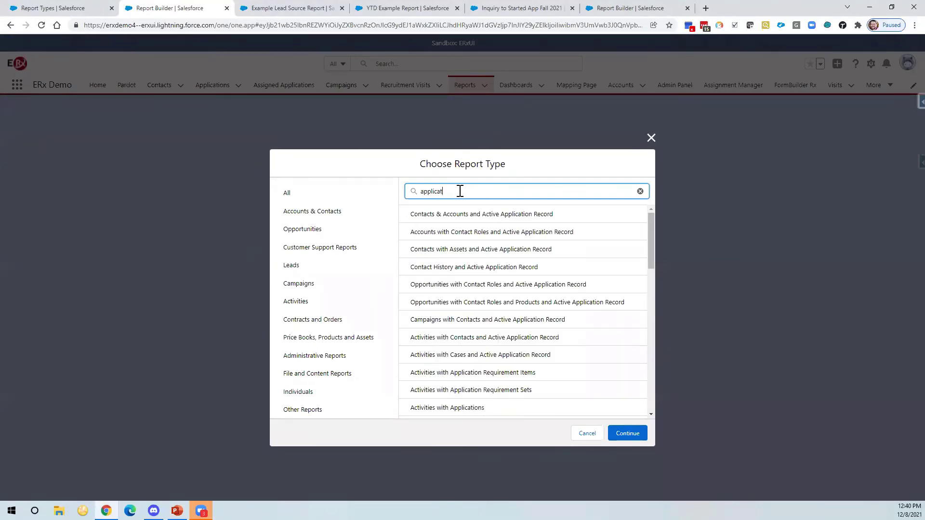
type("tions")
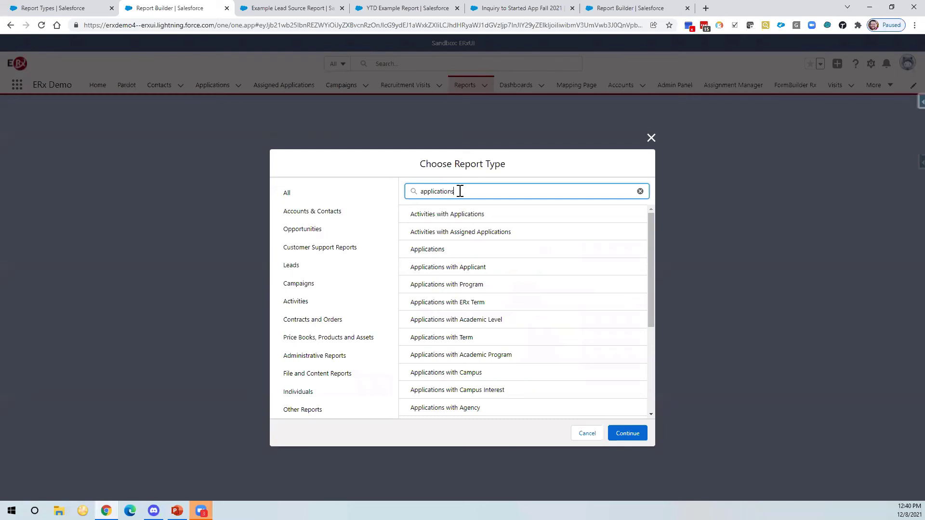
left_click(465, 268)
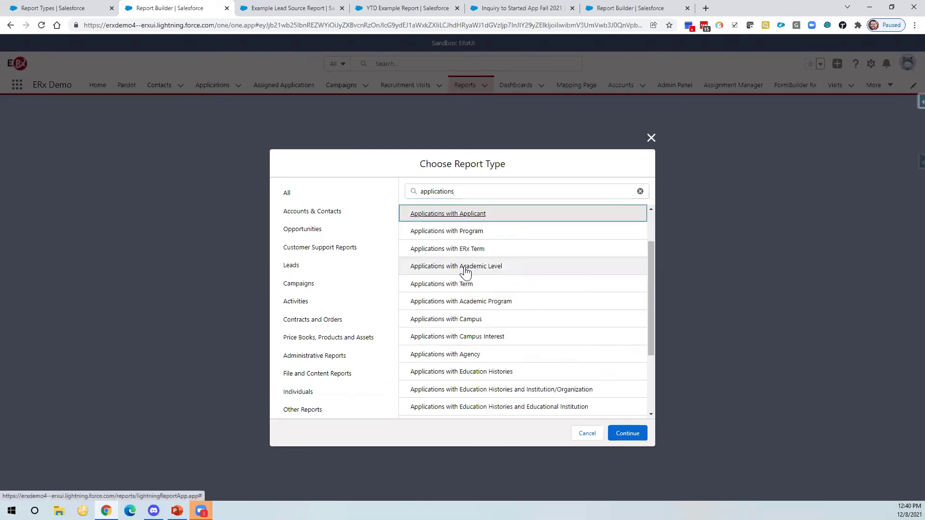
left_click(627, 434)
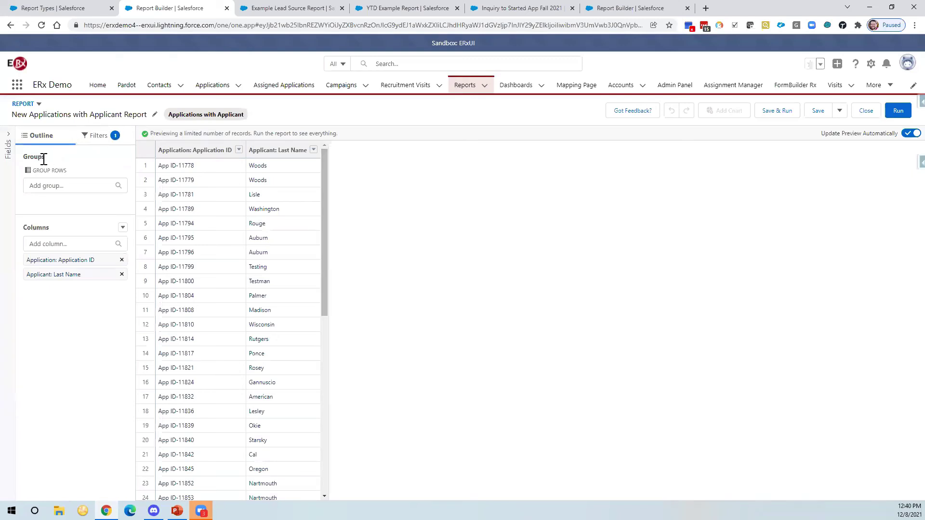
Step: Change the new report's Show Me filter to All applications
left_click(94, 137)
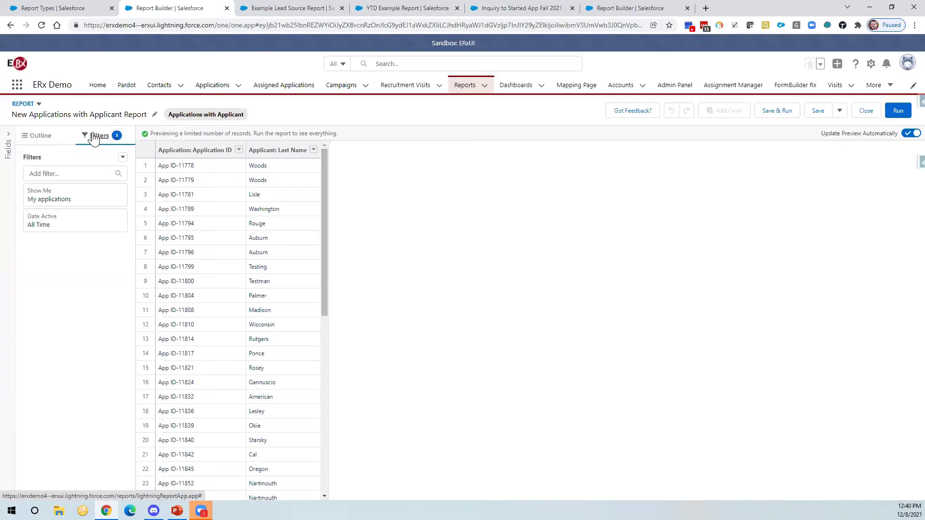
left_click(37, 207)
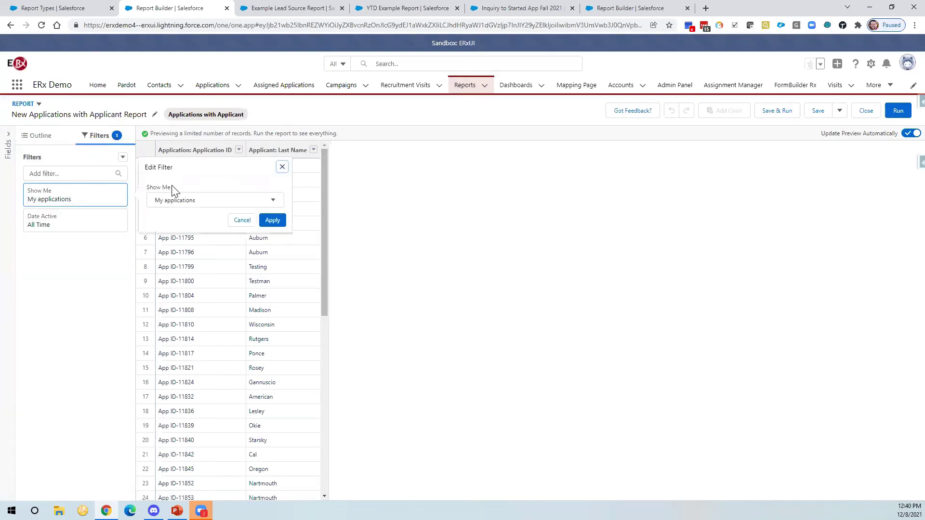
left_click(174, 200)
left_click(193, 287)
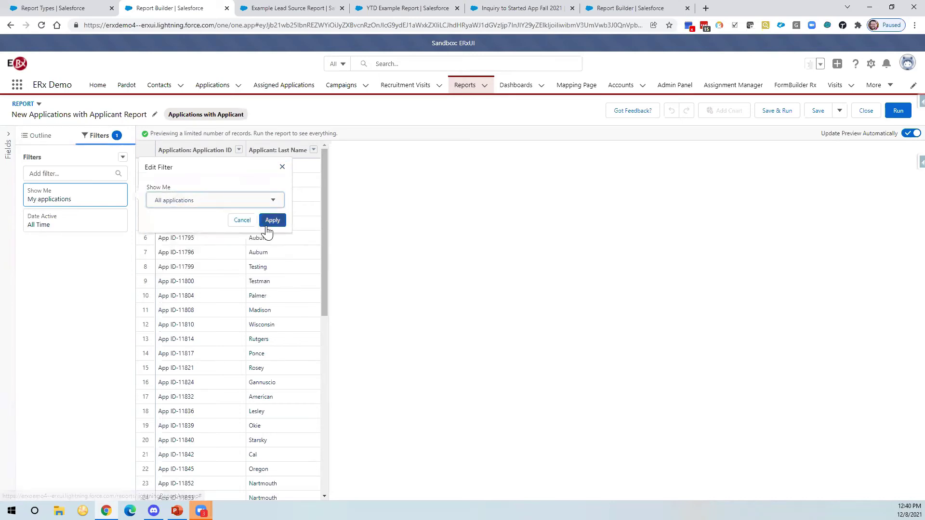
left_click(268, 222)
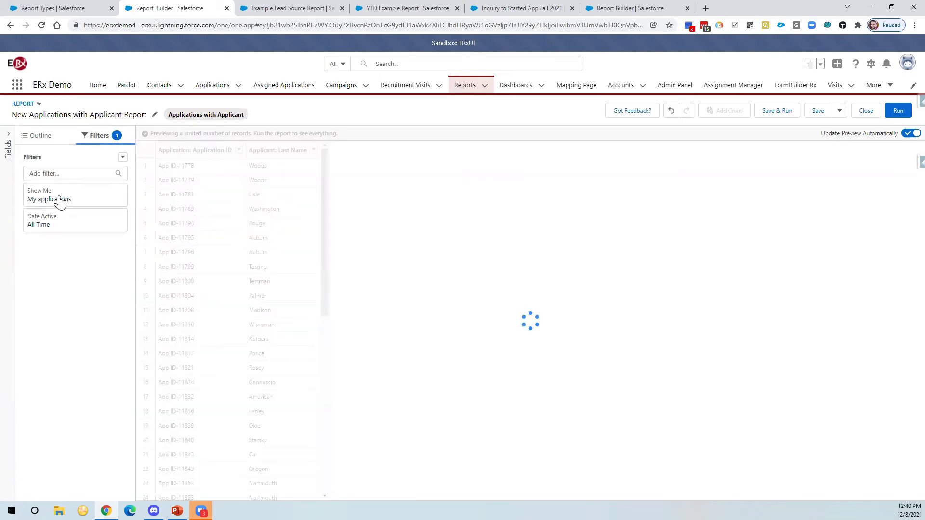
Step: Add a filter for Term equals Fall 2021 to the report
left_click(41, 174)
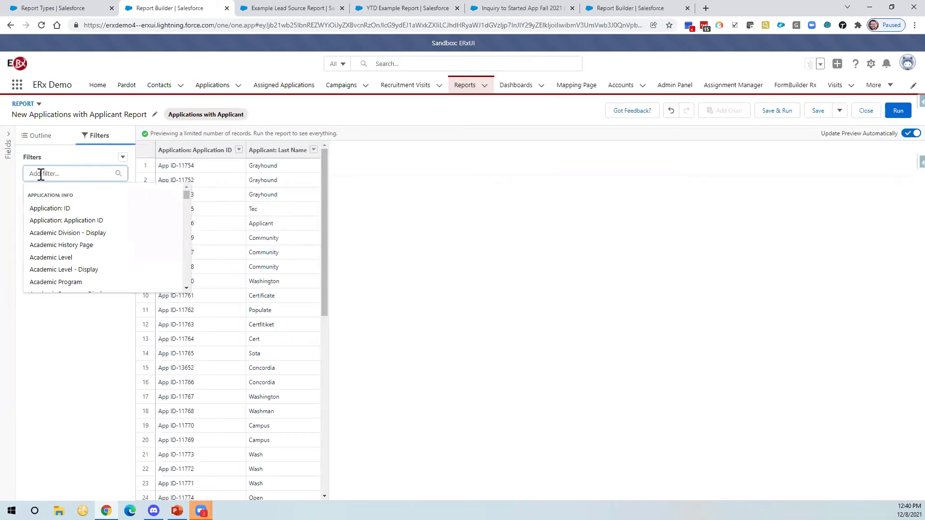
type("term")
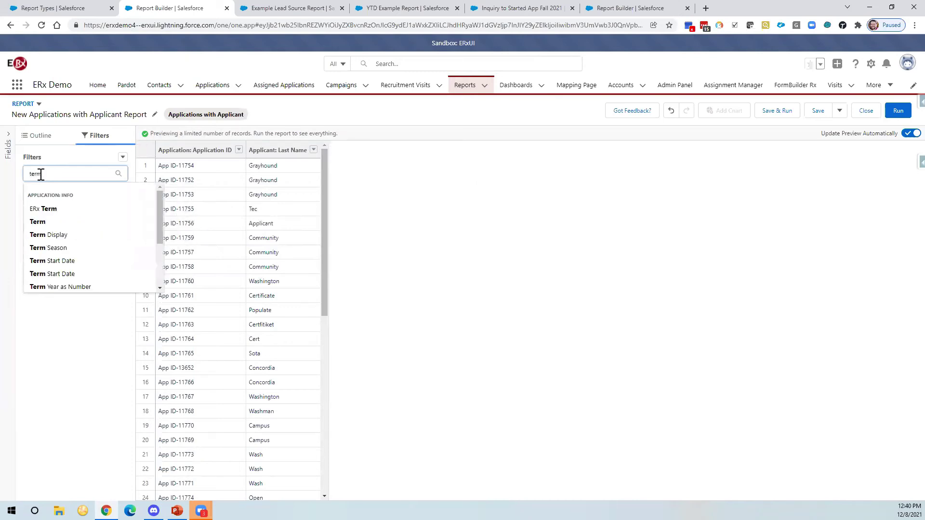
left_click(48, 222)
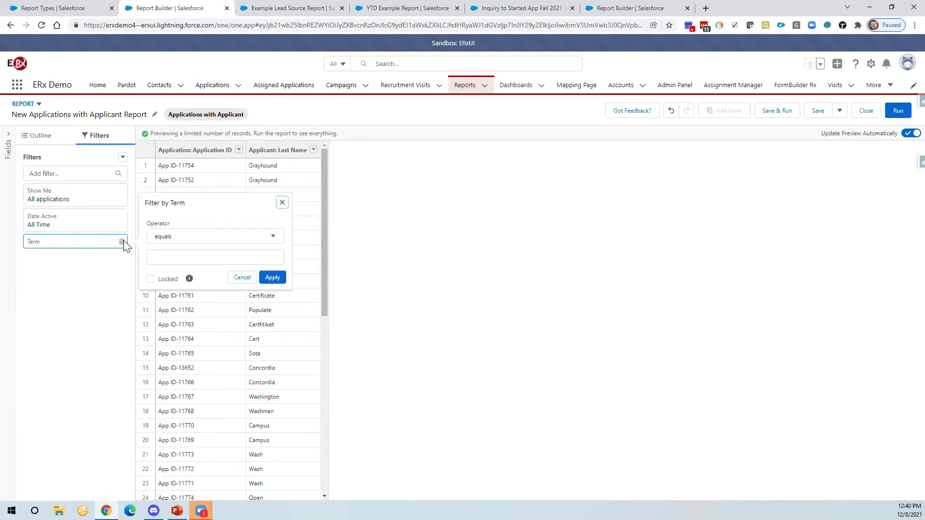
left_click(175, 257)
type("Fa")
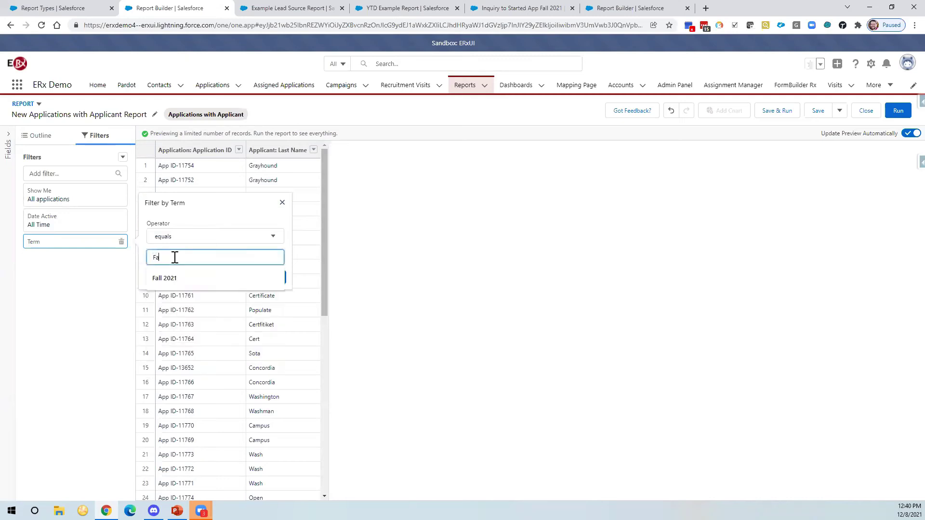
type("ll 2021")
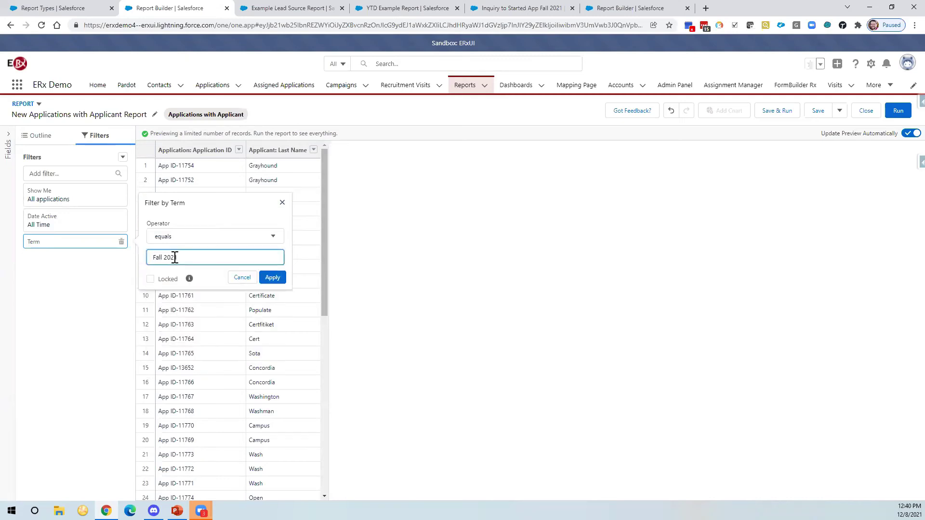
left_click(272, 280)
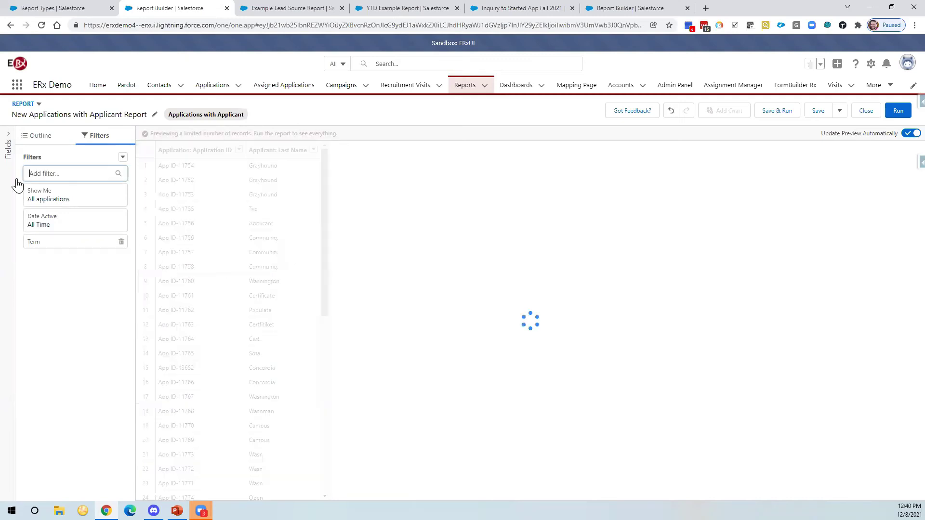
Step: Add a Date Inquiry filter set to not equal to, leaving its date blank
type("date")
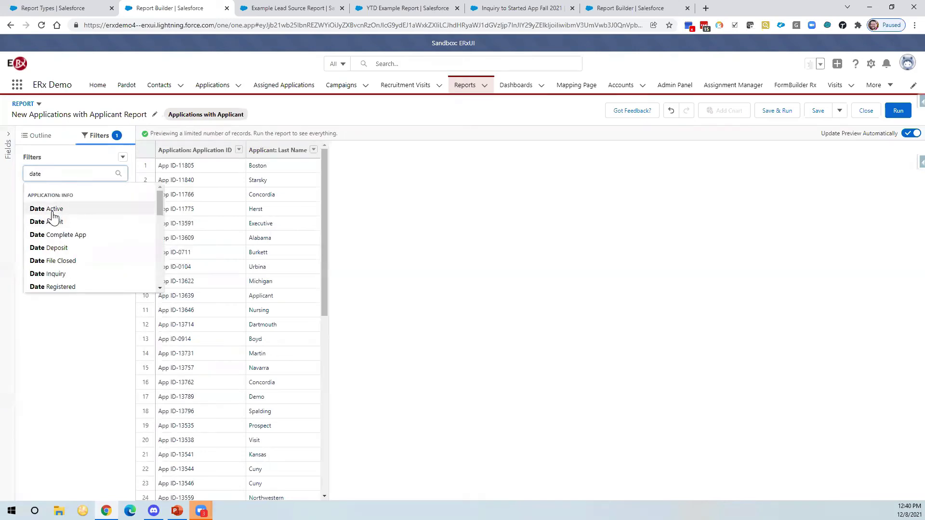
left_click(49, 275)
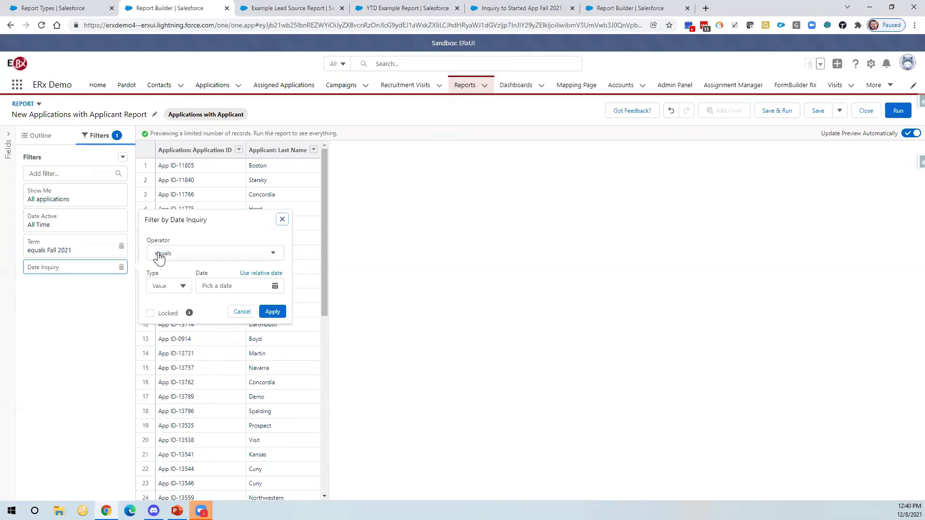
left_click(179, 260)
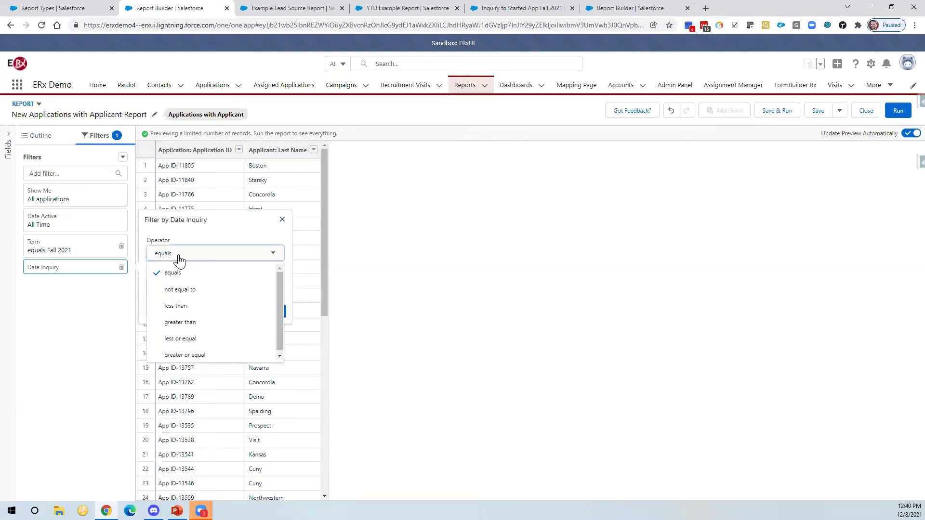
left_click(187, 290)
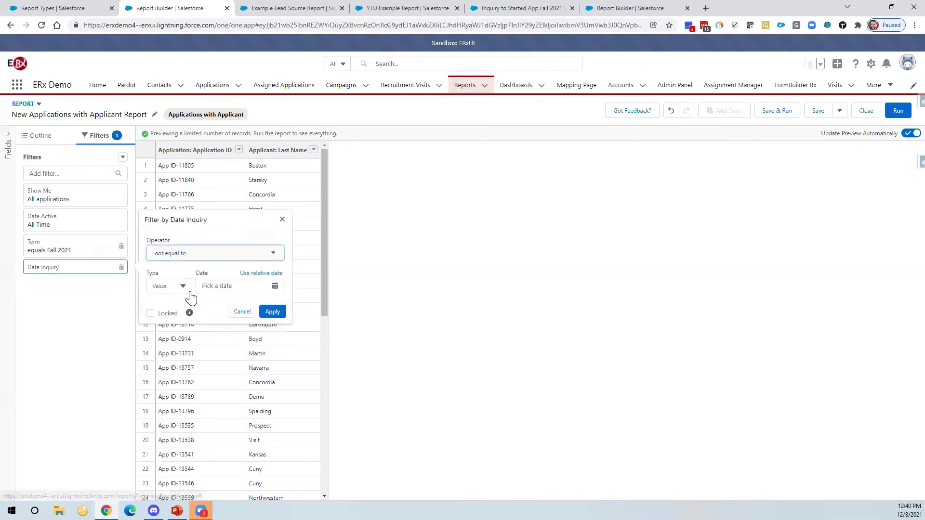
left_click(273, 312)
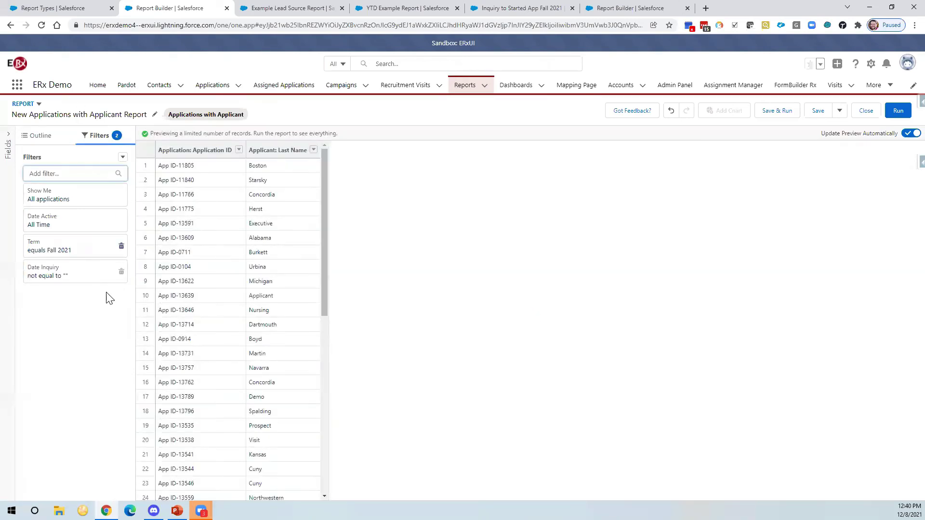
Step: Add the Inquiry and Started App columns to the report
left_click(41, 138)
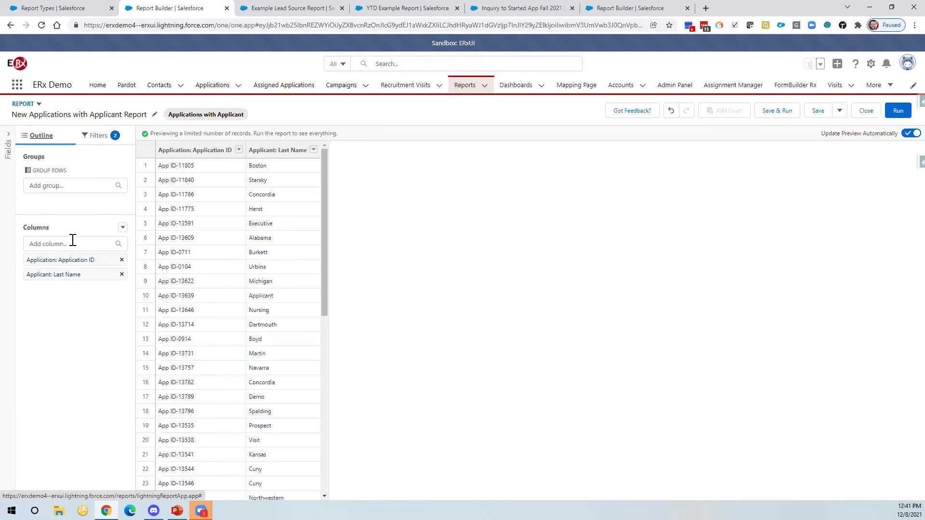
left_click(73, 244)
type("inquir")
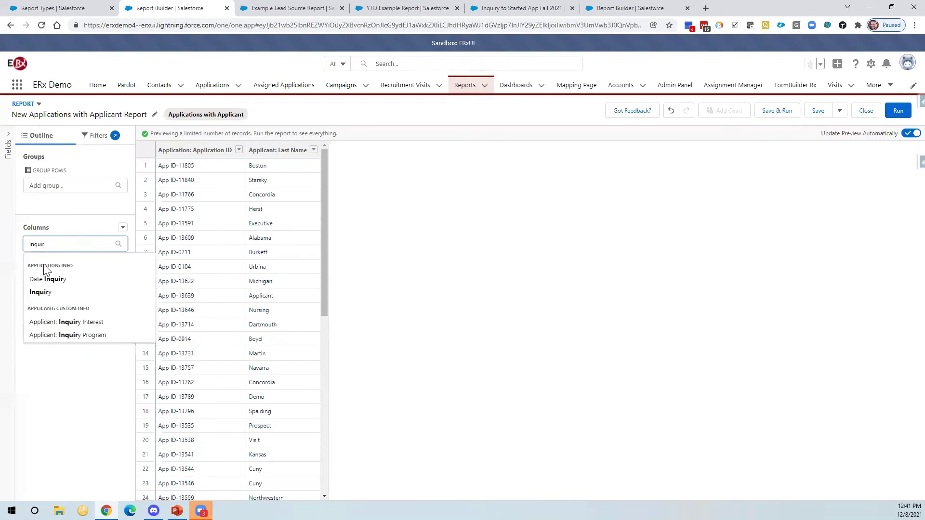
left_click(43, 292)
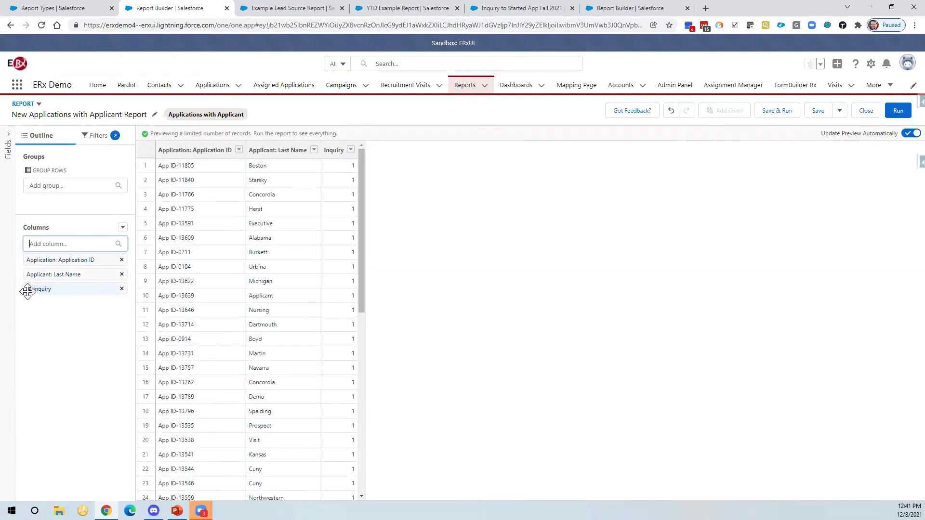
left_click(46, 244)
type("started")
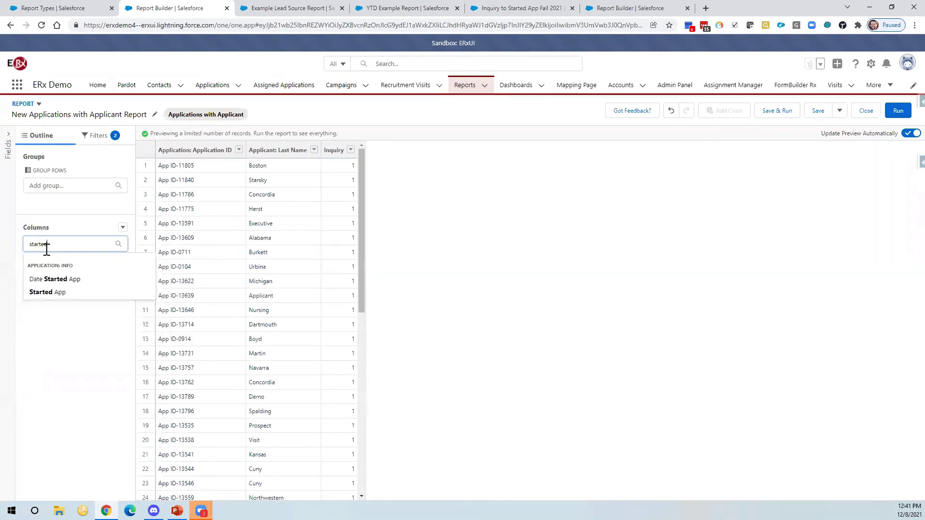
left_click(47, 293)
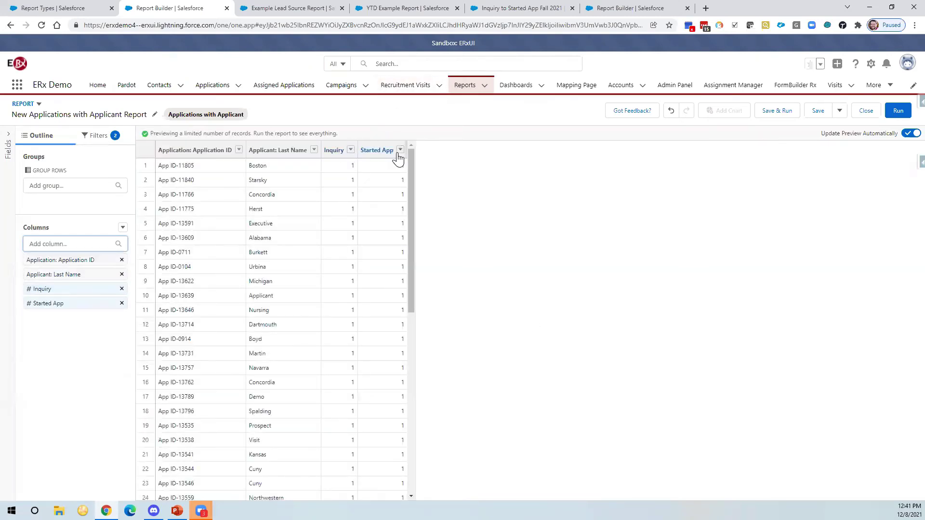
Step: Review the report's filters and group its rows by Term
left_click(105, 139)
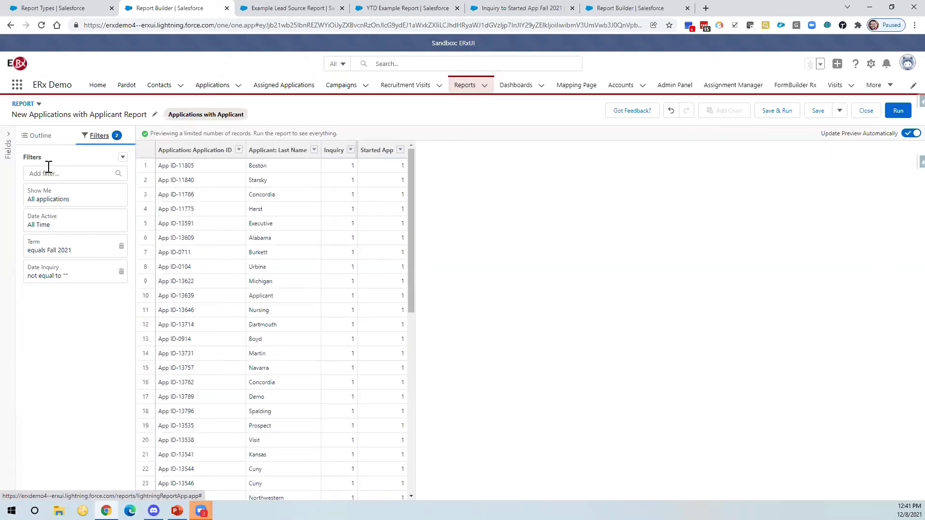
left_click(38, 135)
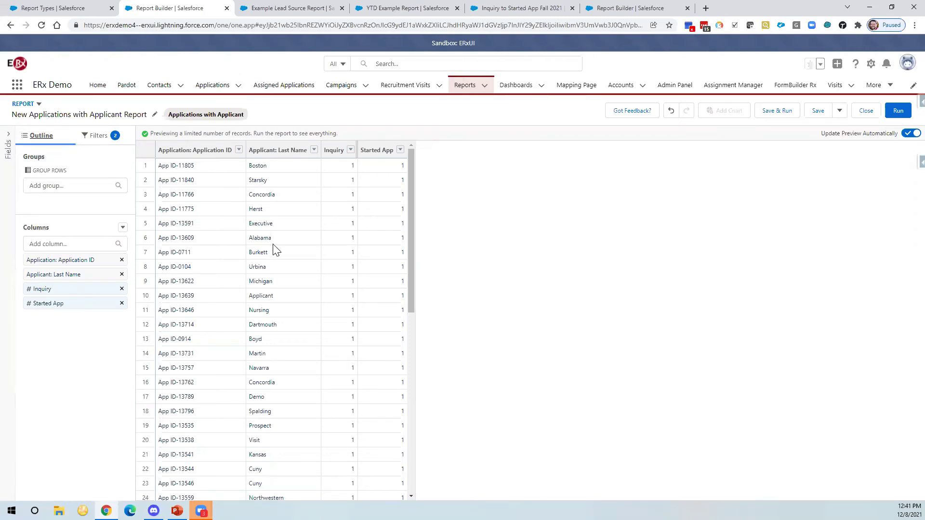
left_click(75, 185)
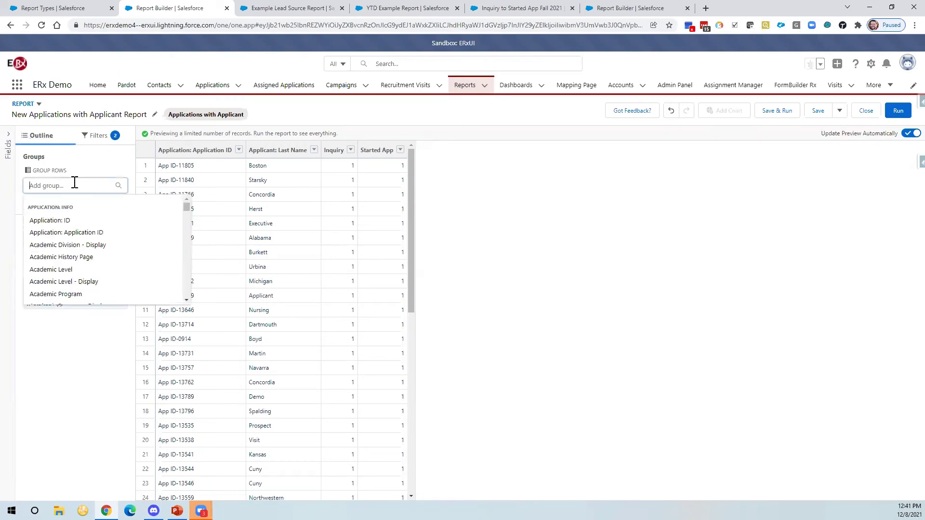
type("te")
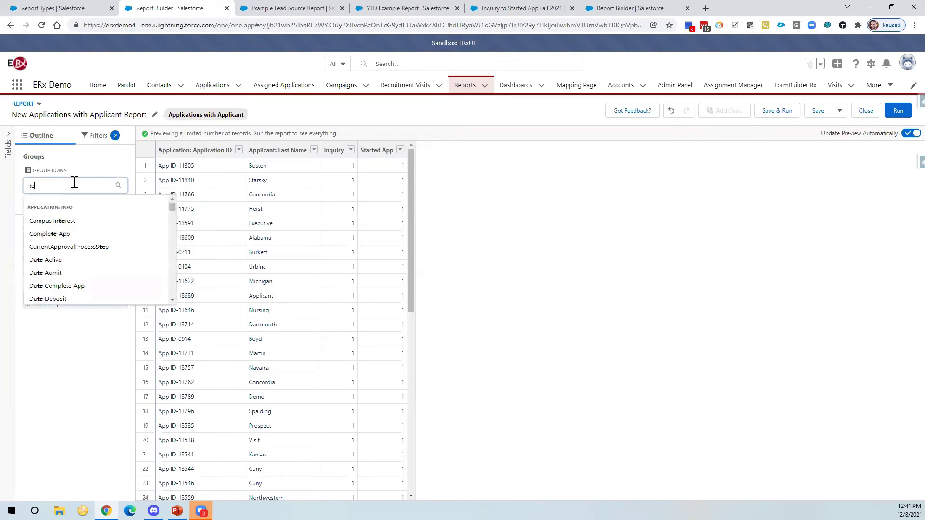
type("rm")
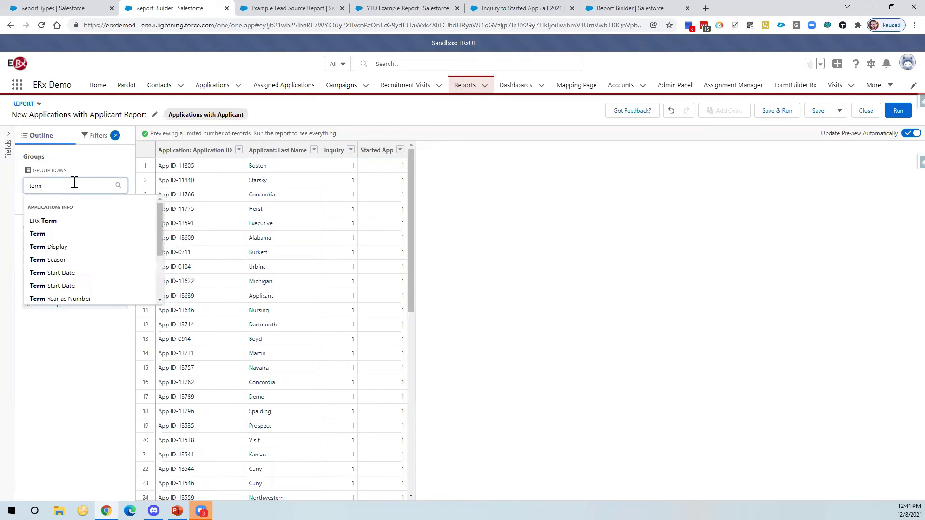
left_click(39, 237)
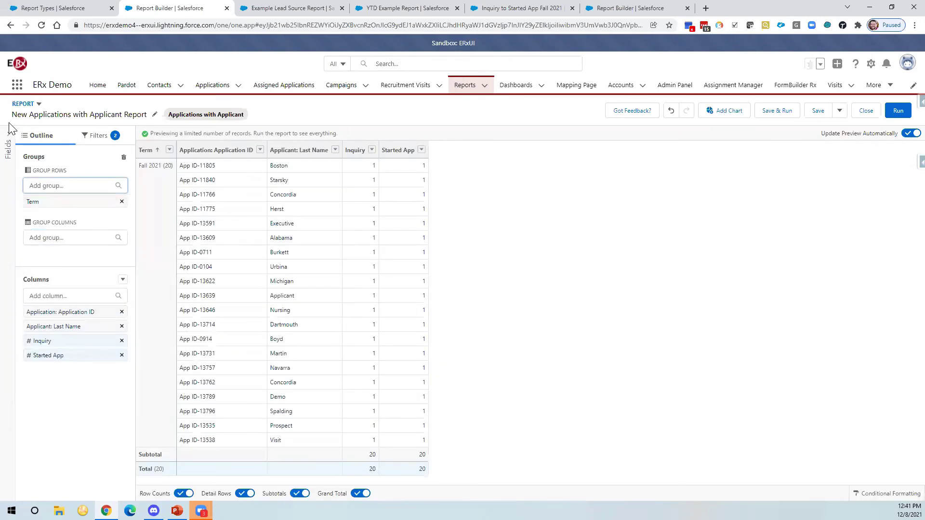
Step: Create a summary formula column named "Inquiry to Started App" with Percent as its output type
left_click(7, 139)
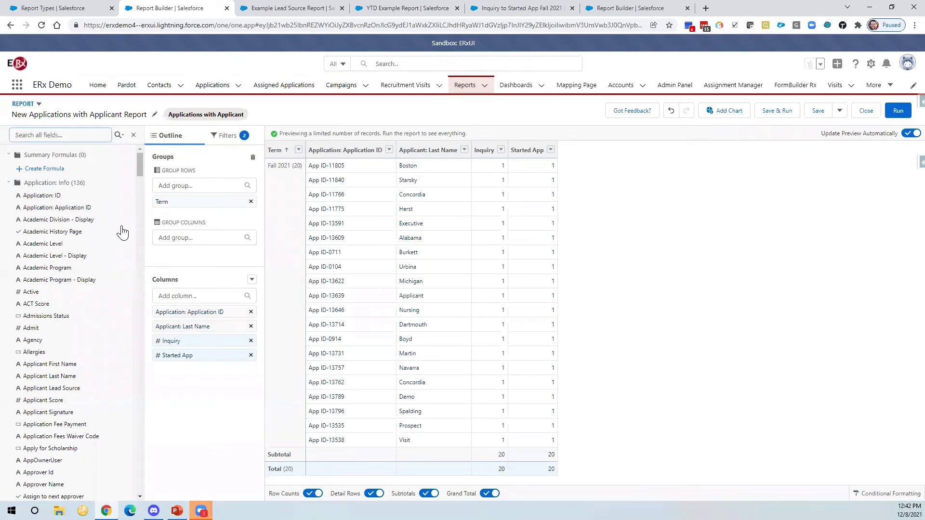
left_click(52, 170)
left_click(52, 170)
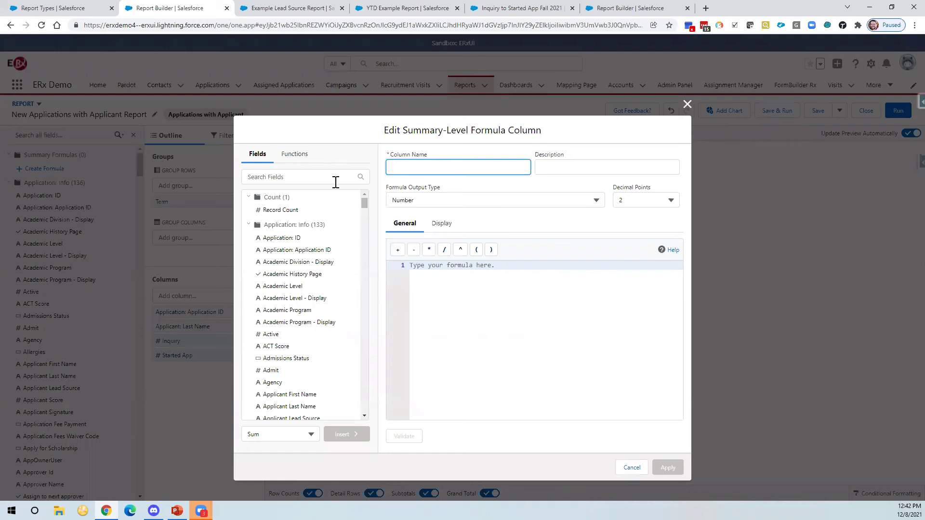
left_click(287, 177)
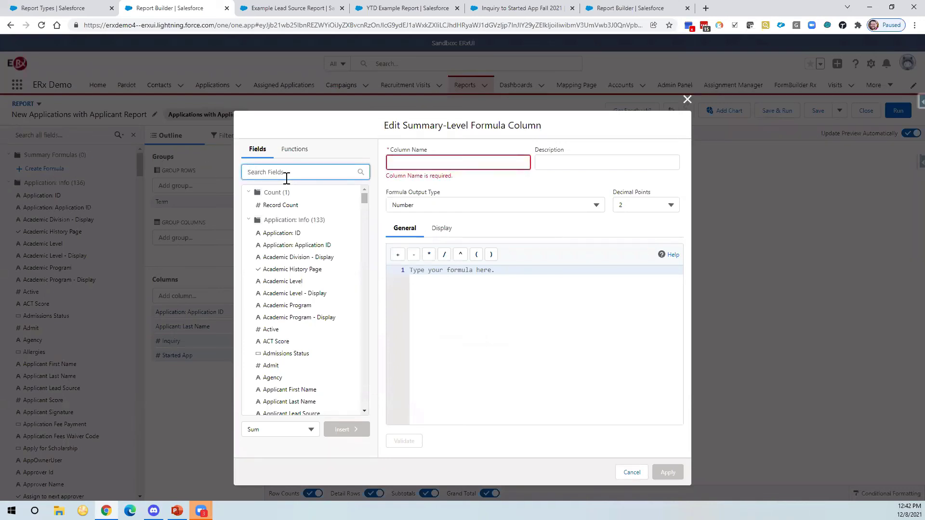
left_click(407, 167)
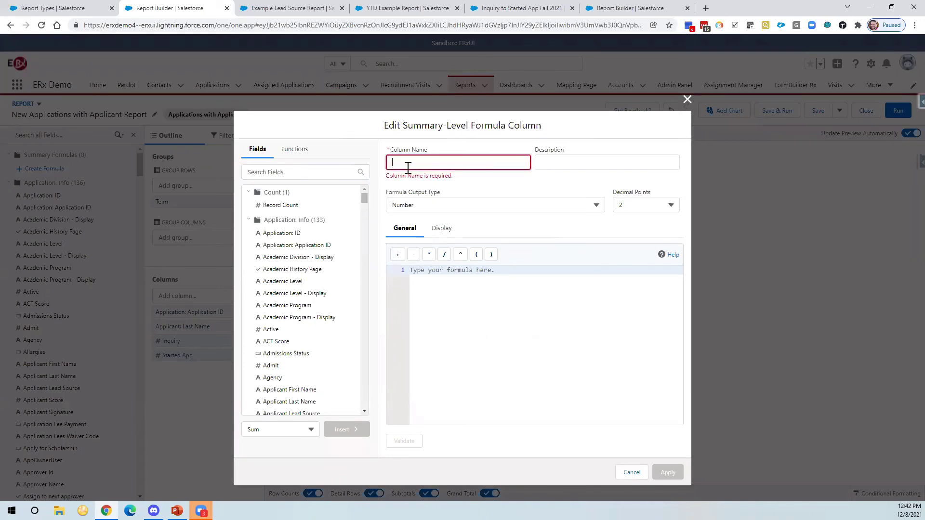
type("Inquiry to Started App")
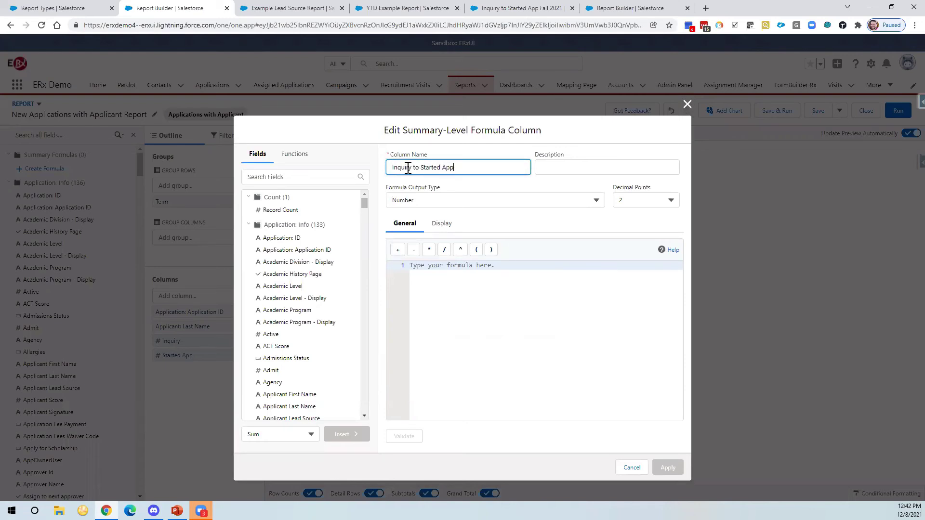
key("Tab")
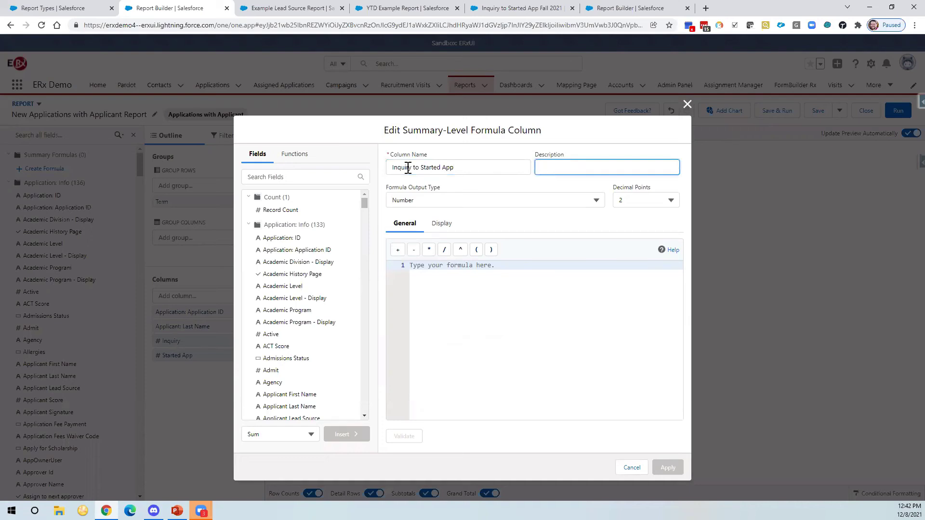
left_click(448, 198)
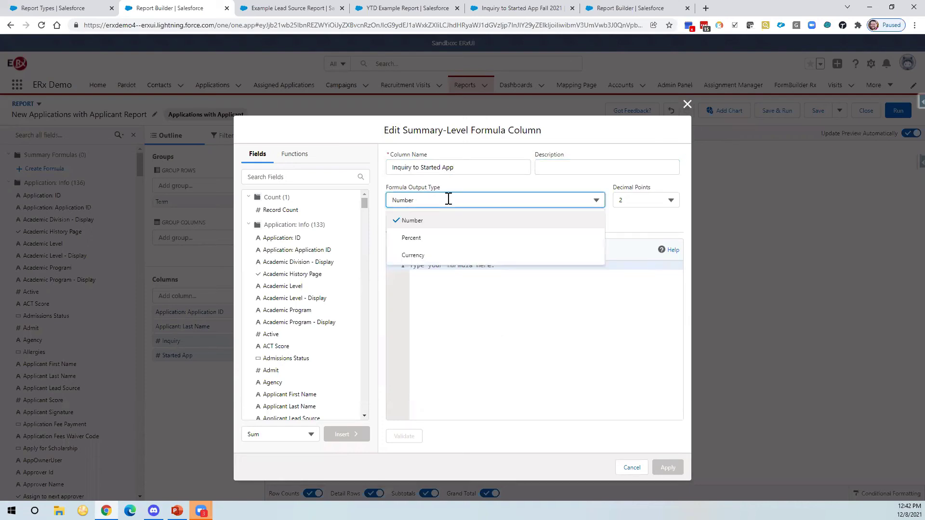
left_click(441, 241)
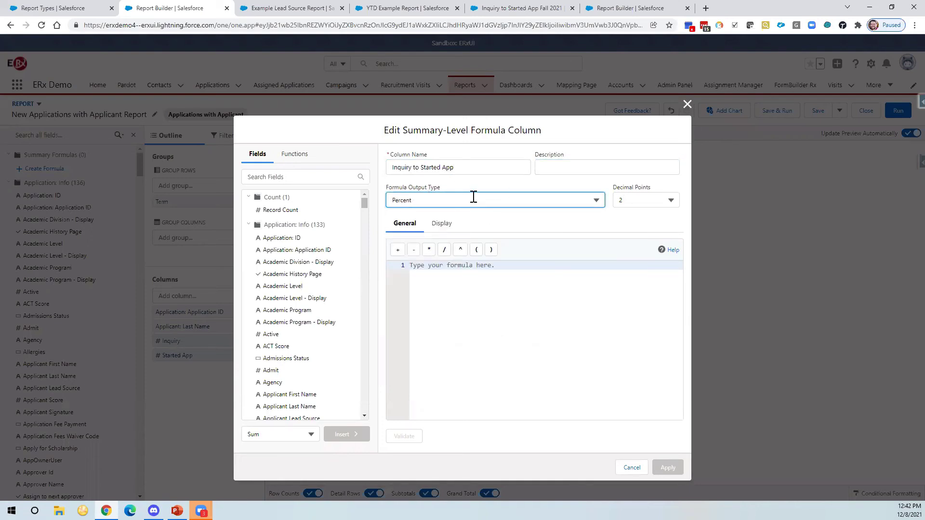
Step: Insert the Sum of the Started App field into the summary formula
left_click(279, 177)
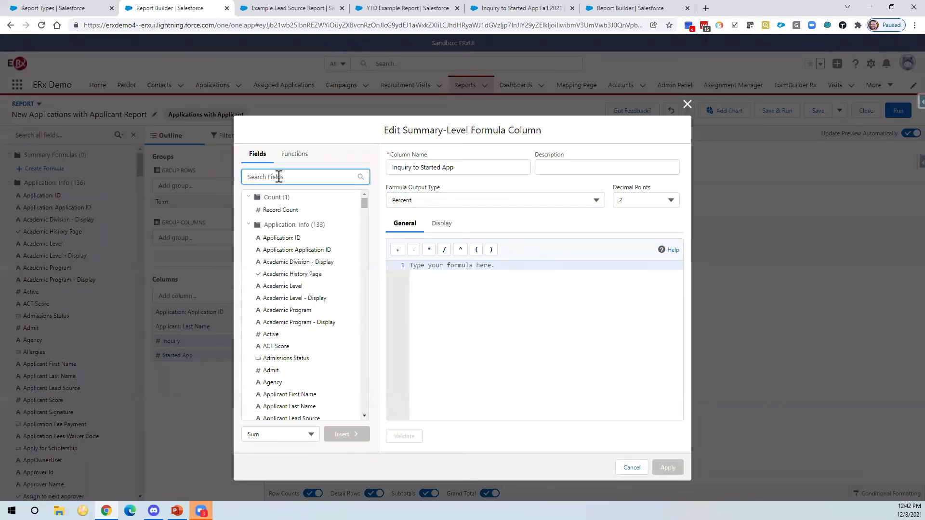
type("starte")
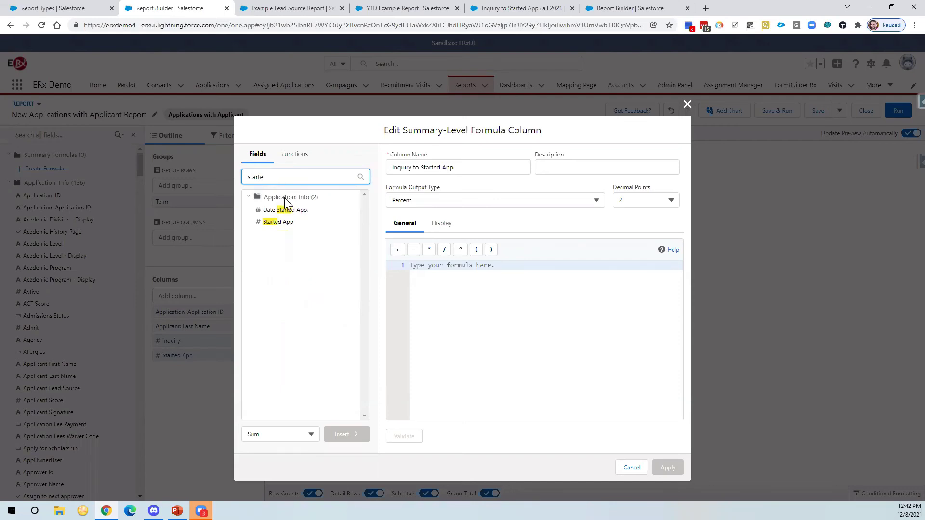
left_click(278, 223)
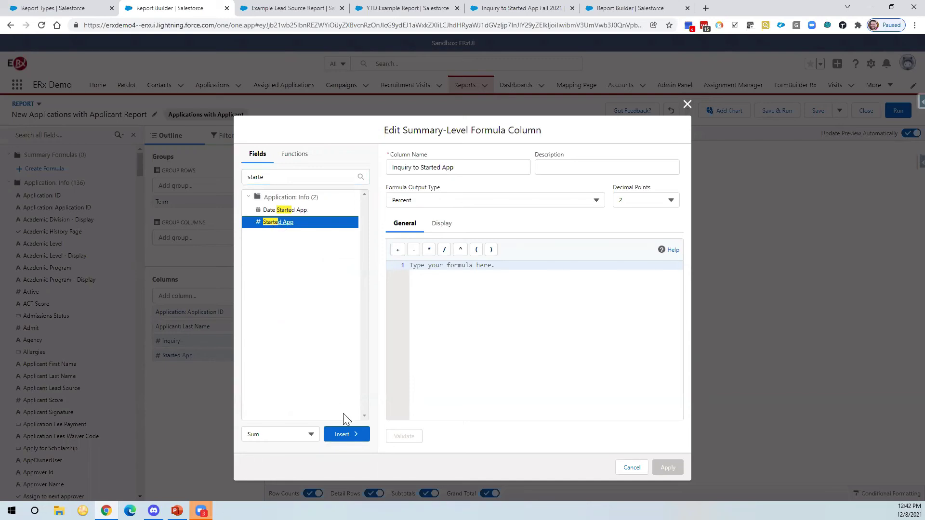
left_click(309, 435)
left_click(311, 413)
left_click(345, 434)
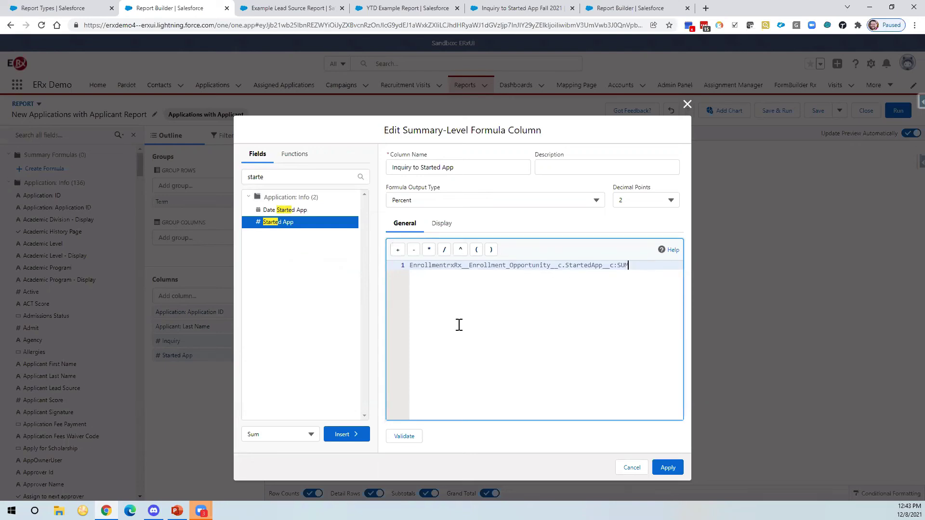
Step: Divide the formula by the Sum of the Inquiry field and apply the summary formula column
left_click(443, 250)
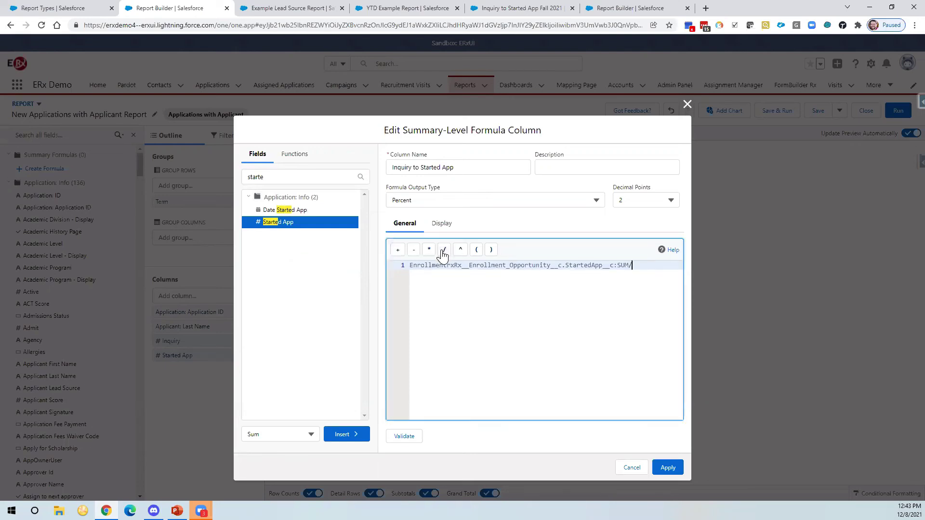
double_click(267, 178)
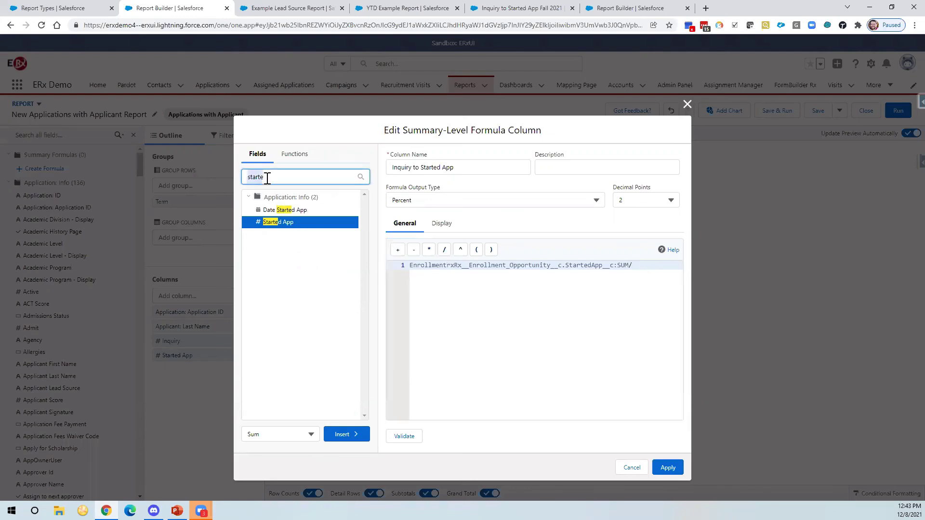
type("inq")
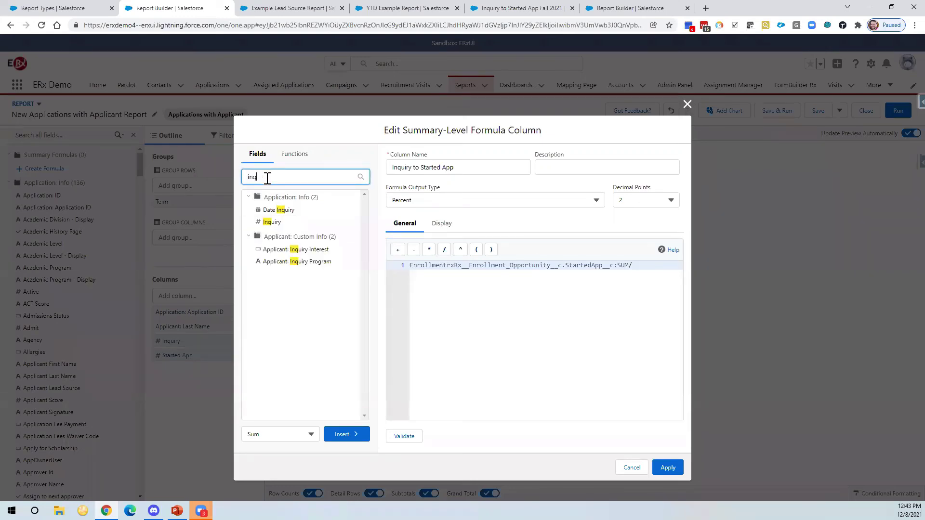
left_click(265, 225)
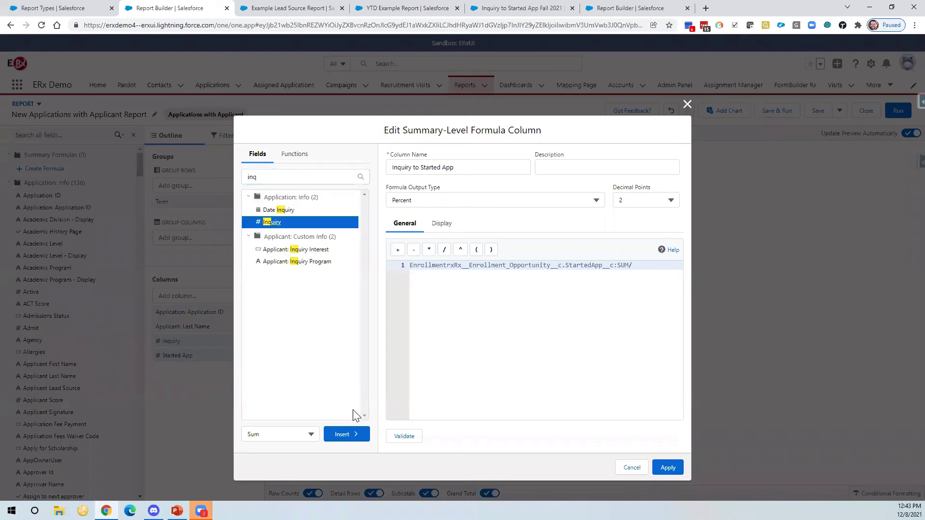
left_click(352, 435)
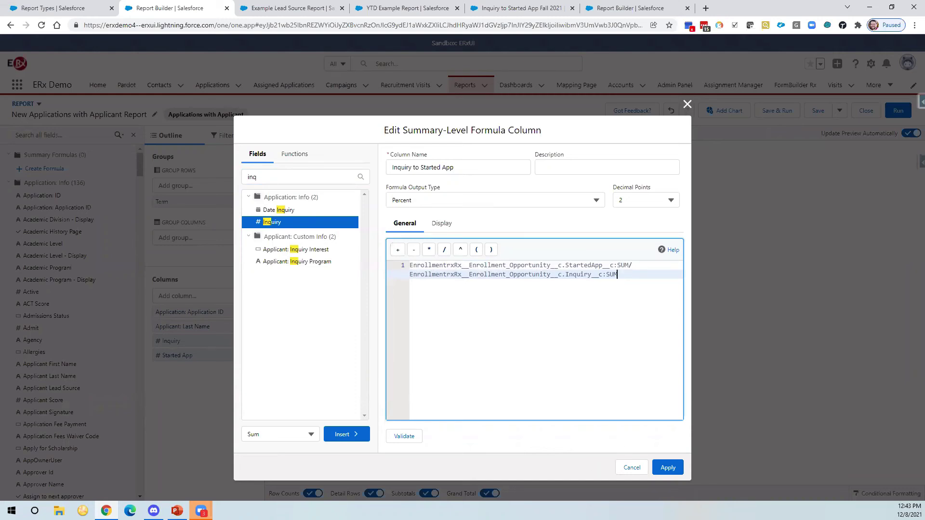
left_click(669, 471)
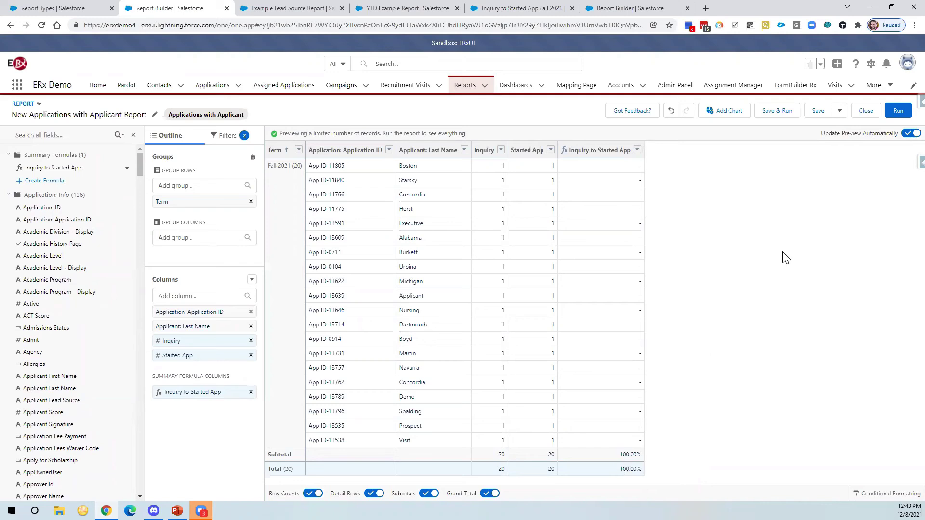
Step: Run the report and hide its detail rows
left_click(898, 111)
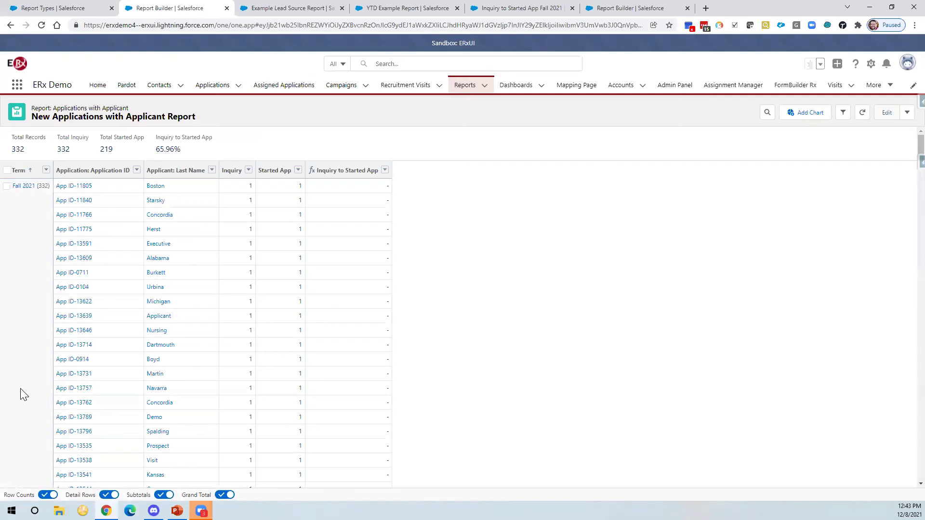
left_click(111, 495)
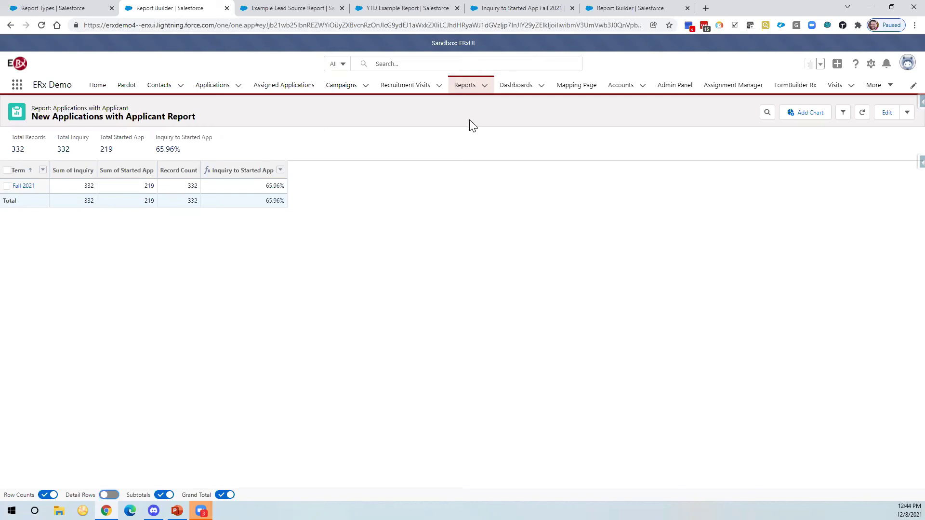
Step: Reopen the report for editing and add a second Term filter that equals Fall 2020
left_click(886, 113)
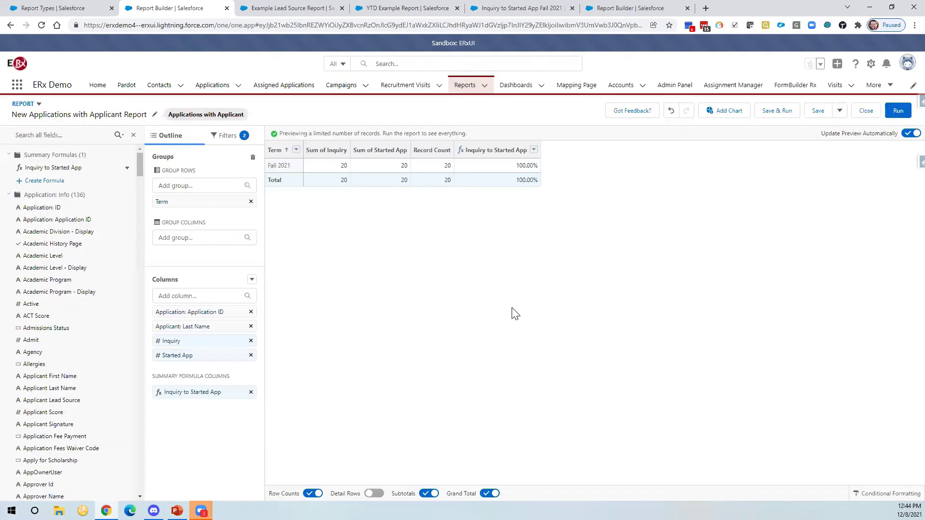
left_click(230, 140)
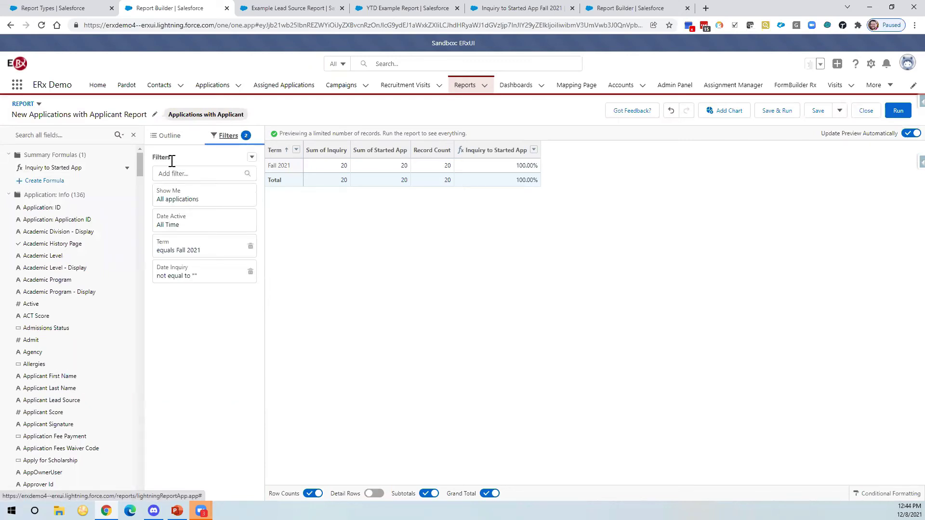
left_click(179, 174)
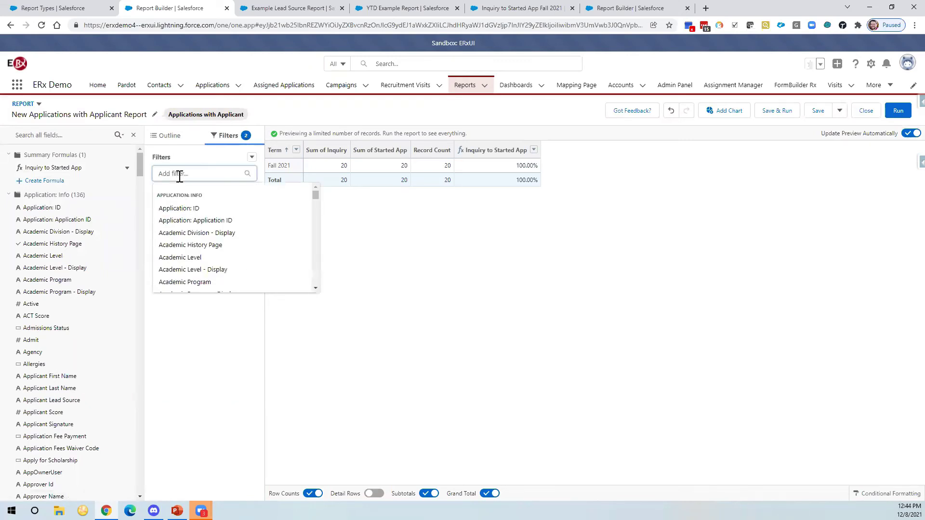
type("Term")
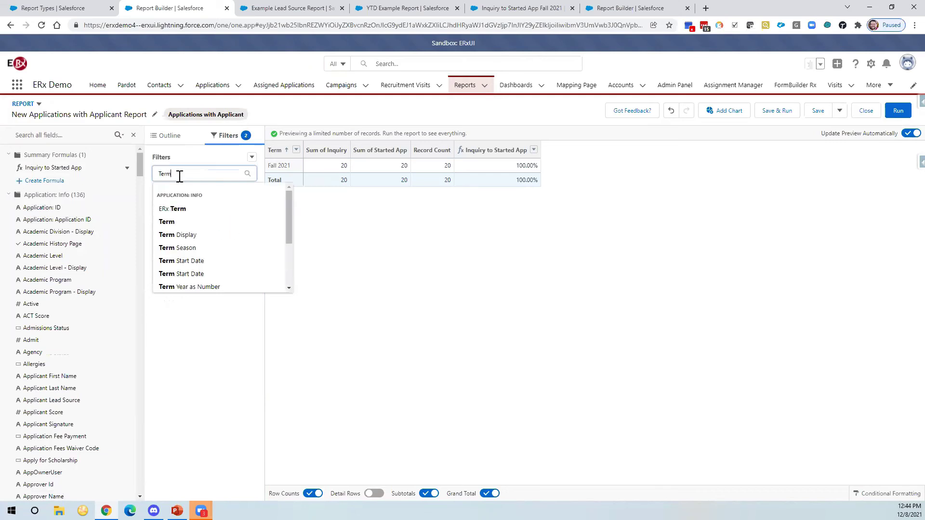
left_click(170, 221)
left_click(343, 309)
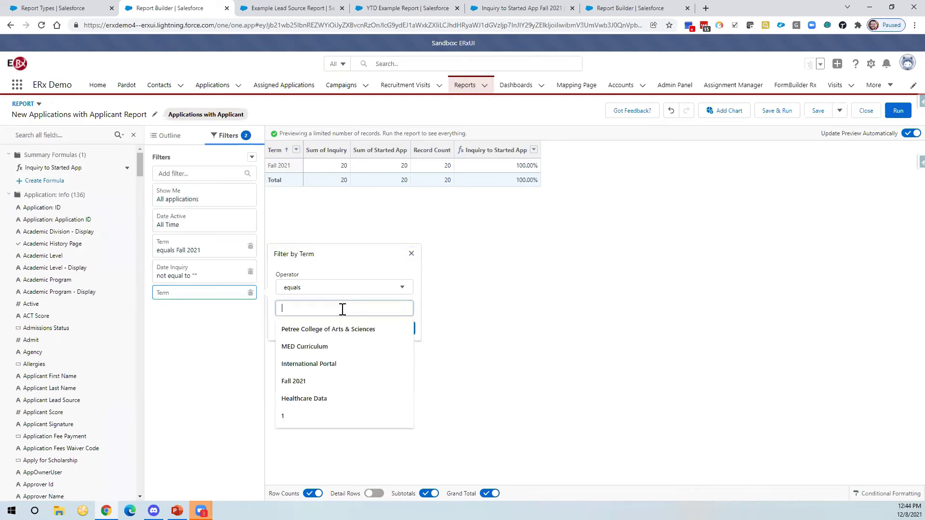
type("Fall")
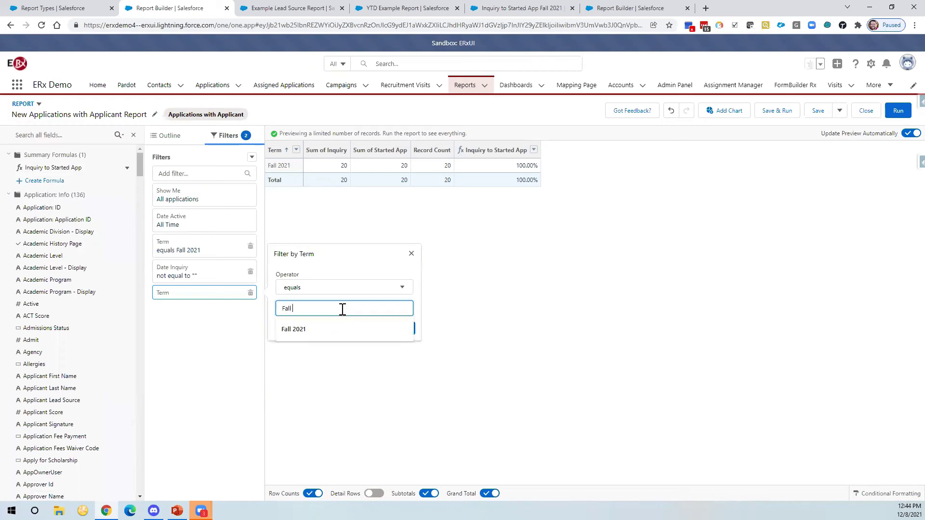
type(" 2020")
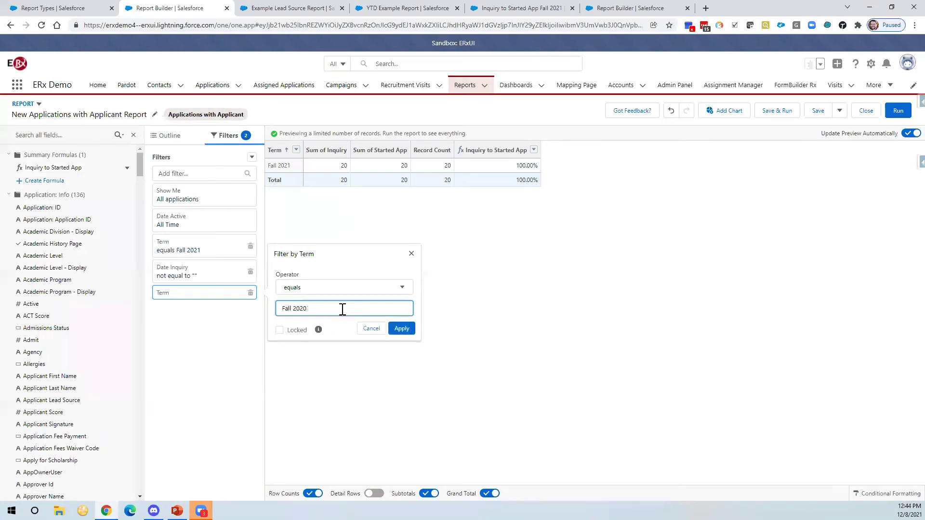
left_click(401, 330)
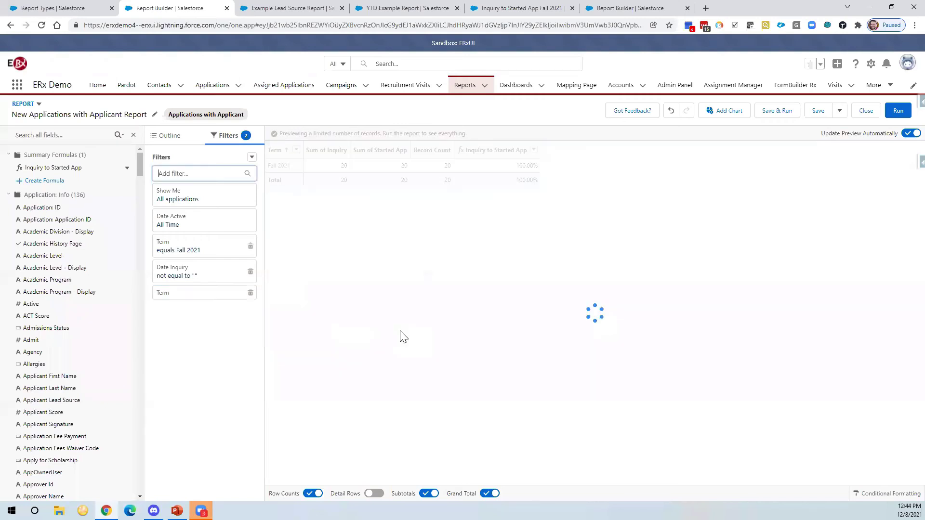
left_click(252, 158)
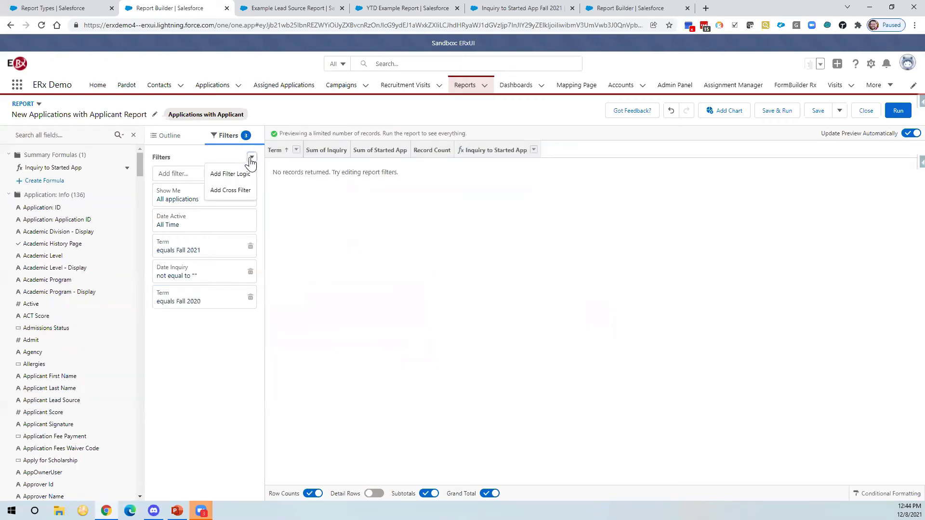
left_click(236, 176)
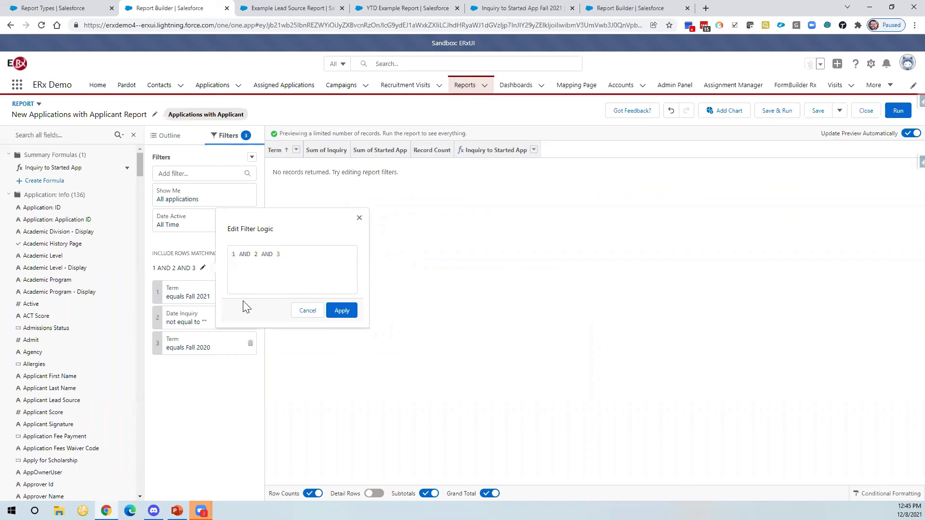
left_click(307, 311)
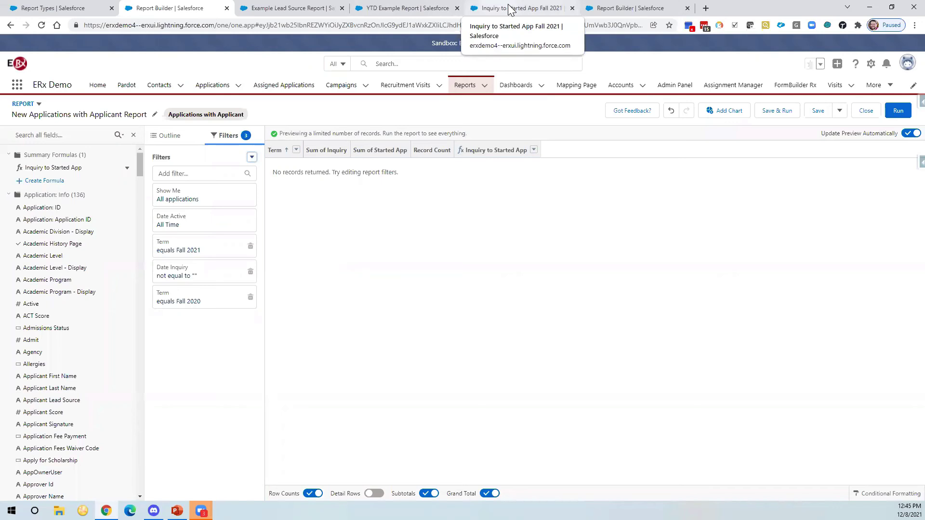
Step: Leave the report without saving its changes and open the Conversion Rates from Inquiry (Fall) report
left_click(464, 87)
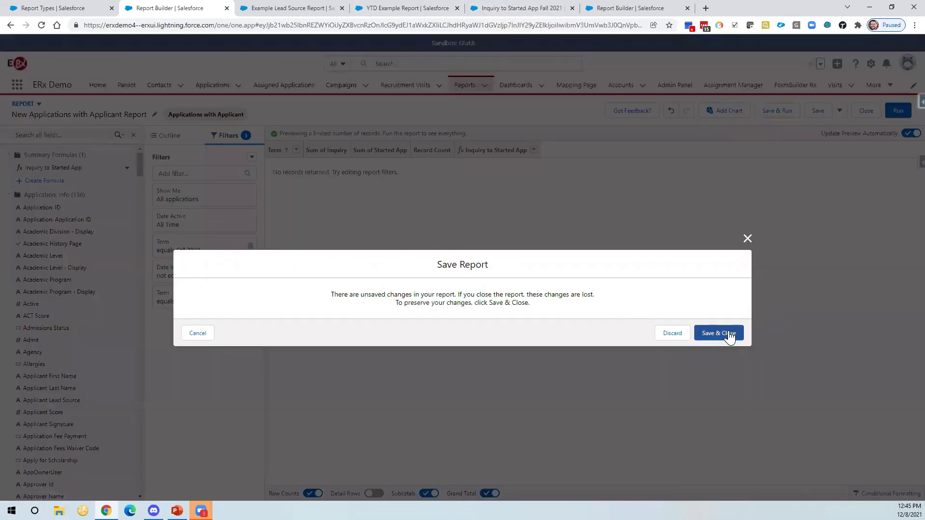
left_click(676, 337)
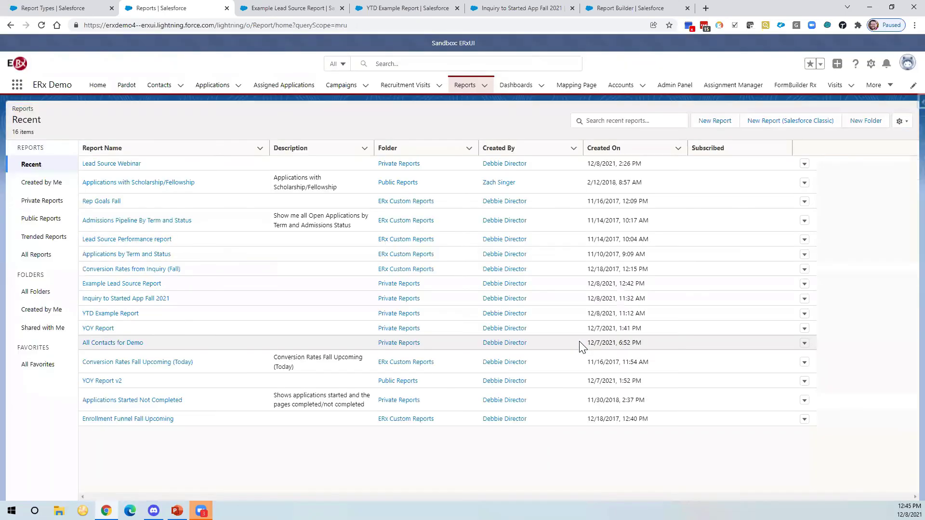
left_click(144, 269)
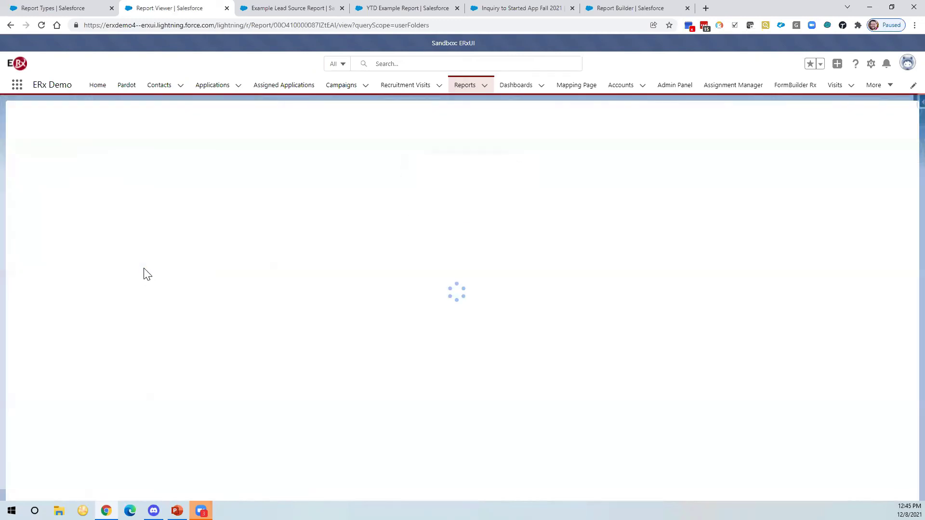